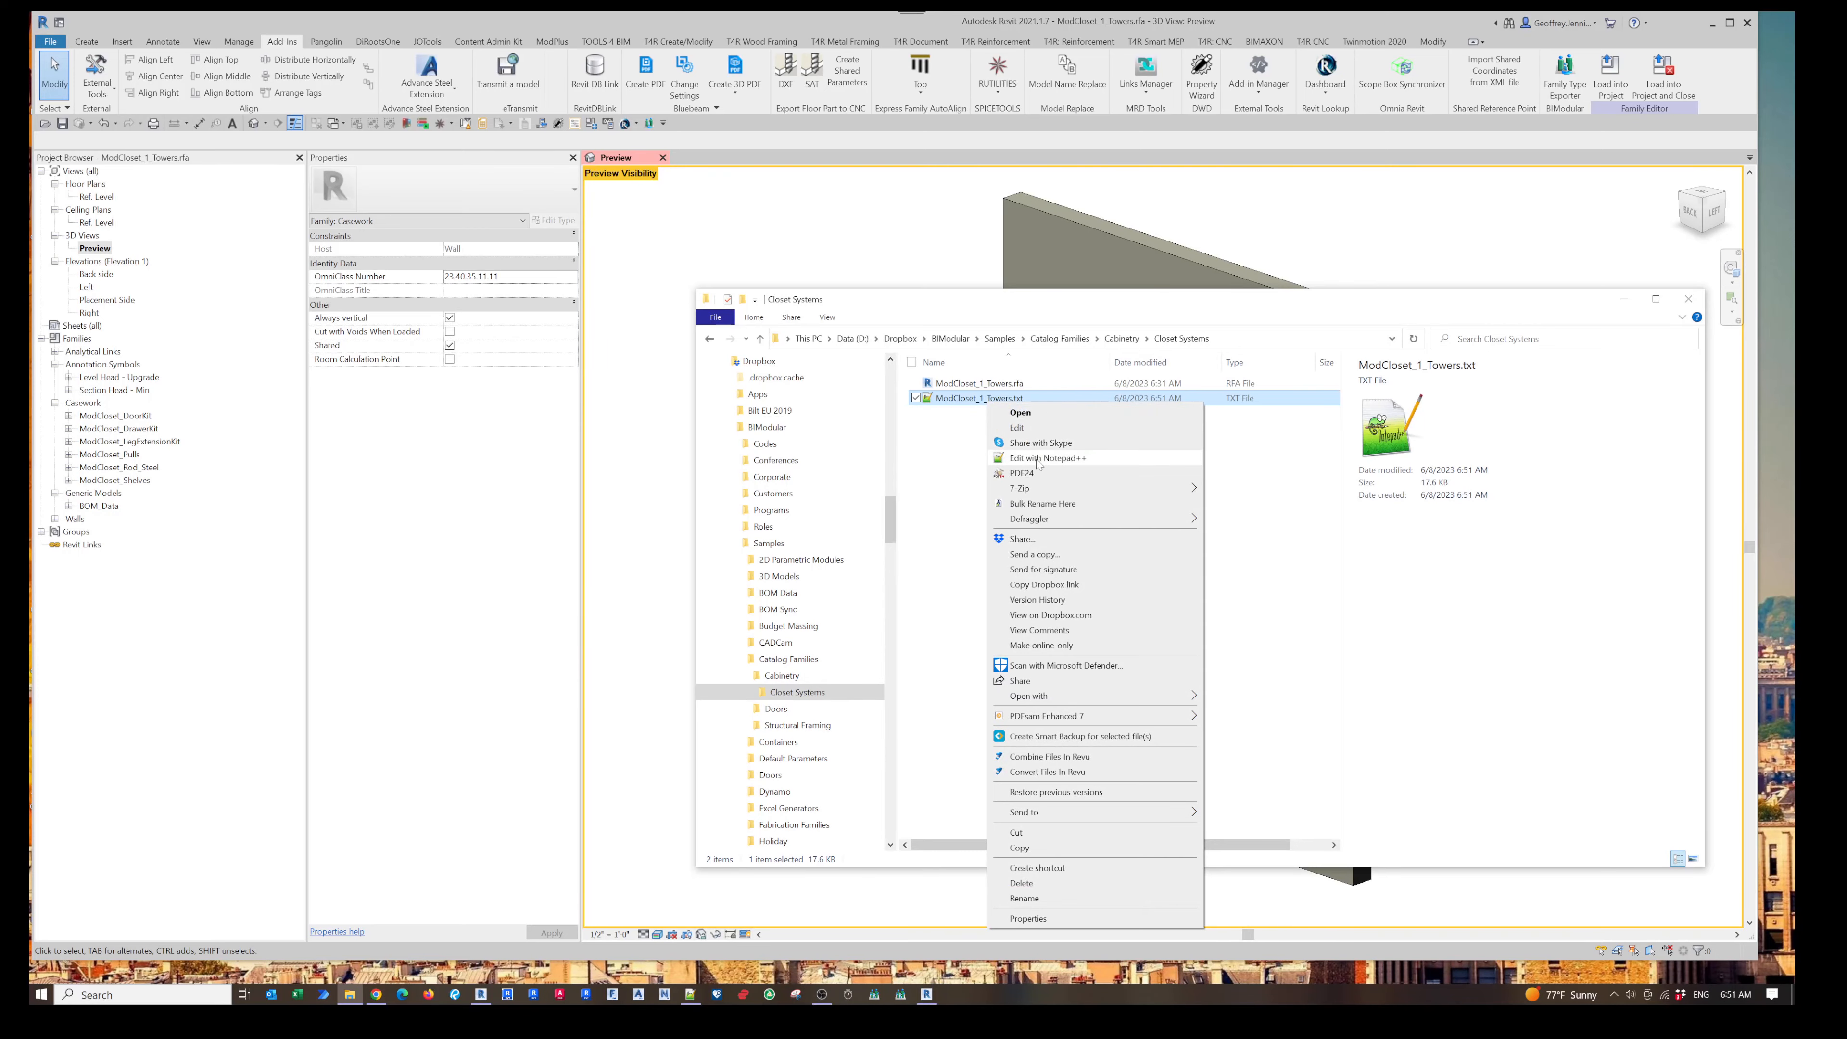
- Open the ModCloset_1_Towers.txt type catalog in Notepad++ and scroll through its contents
{"action": "left_click", "coordinate": [1047, 457]}
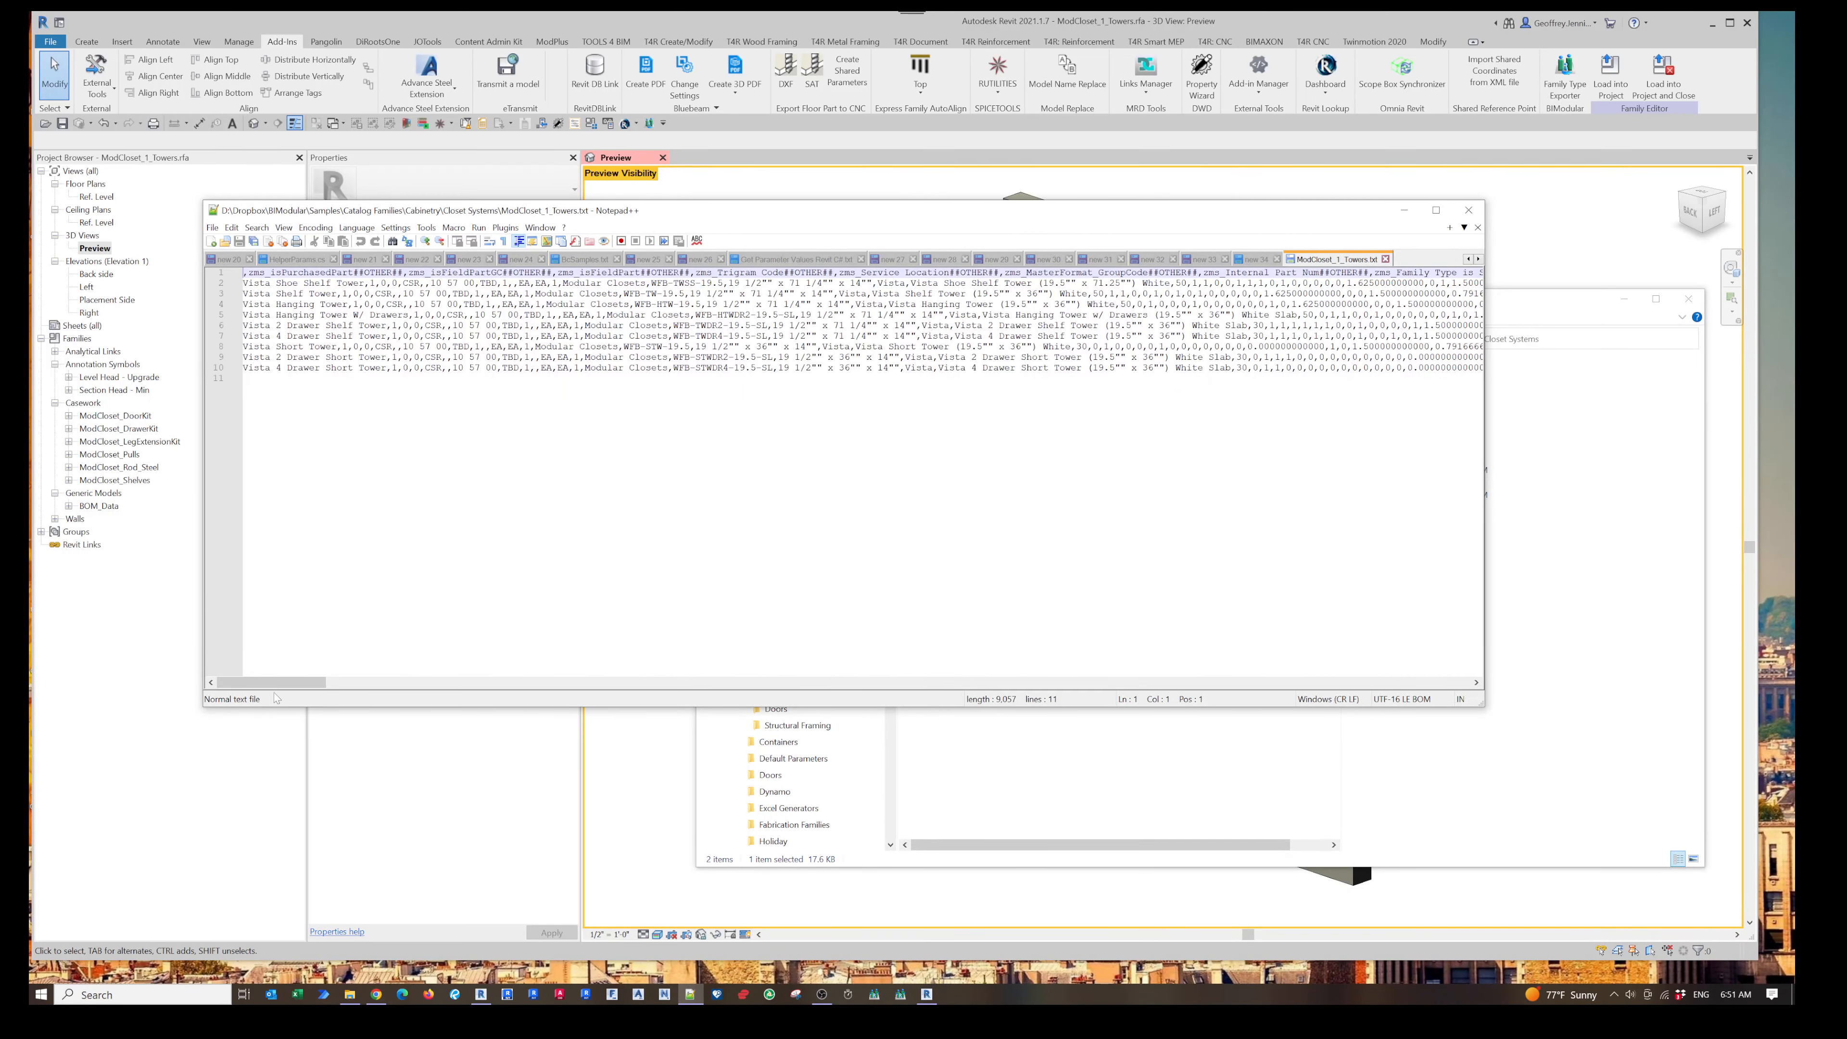
{"action": "left_click_drag", "start_coordinate": [277, 684], "coordinate": [294, 724]}
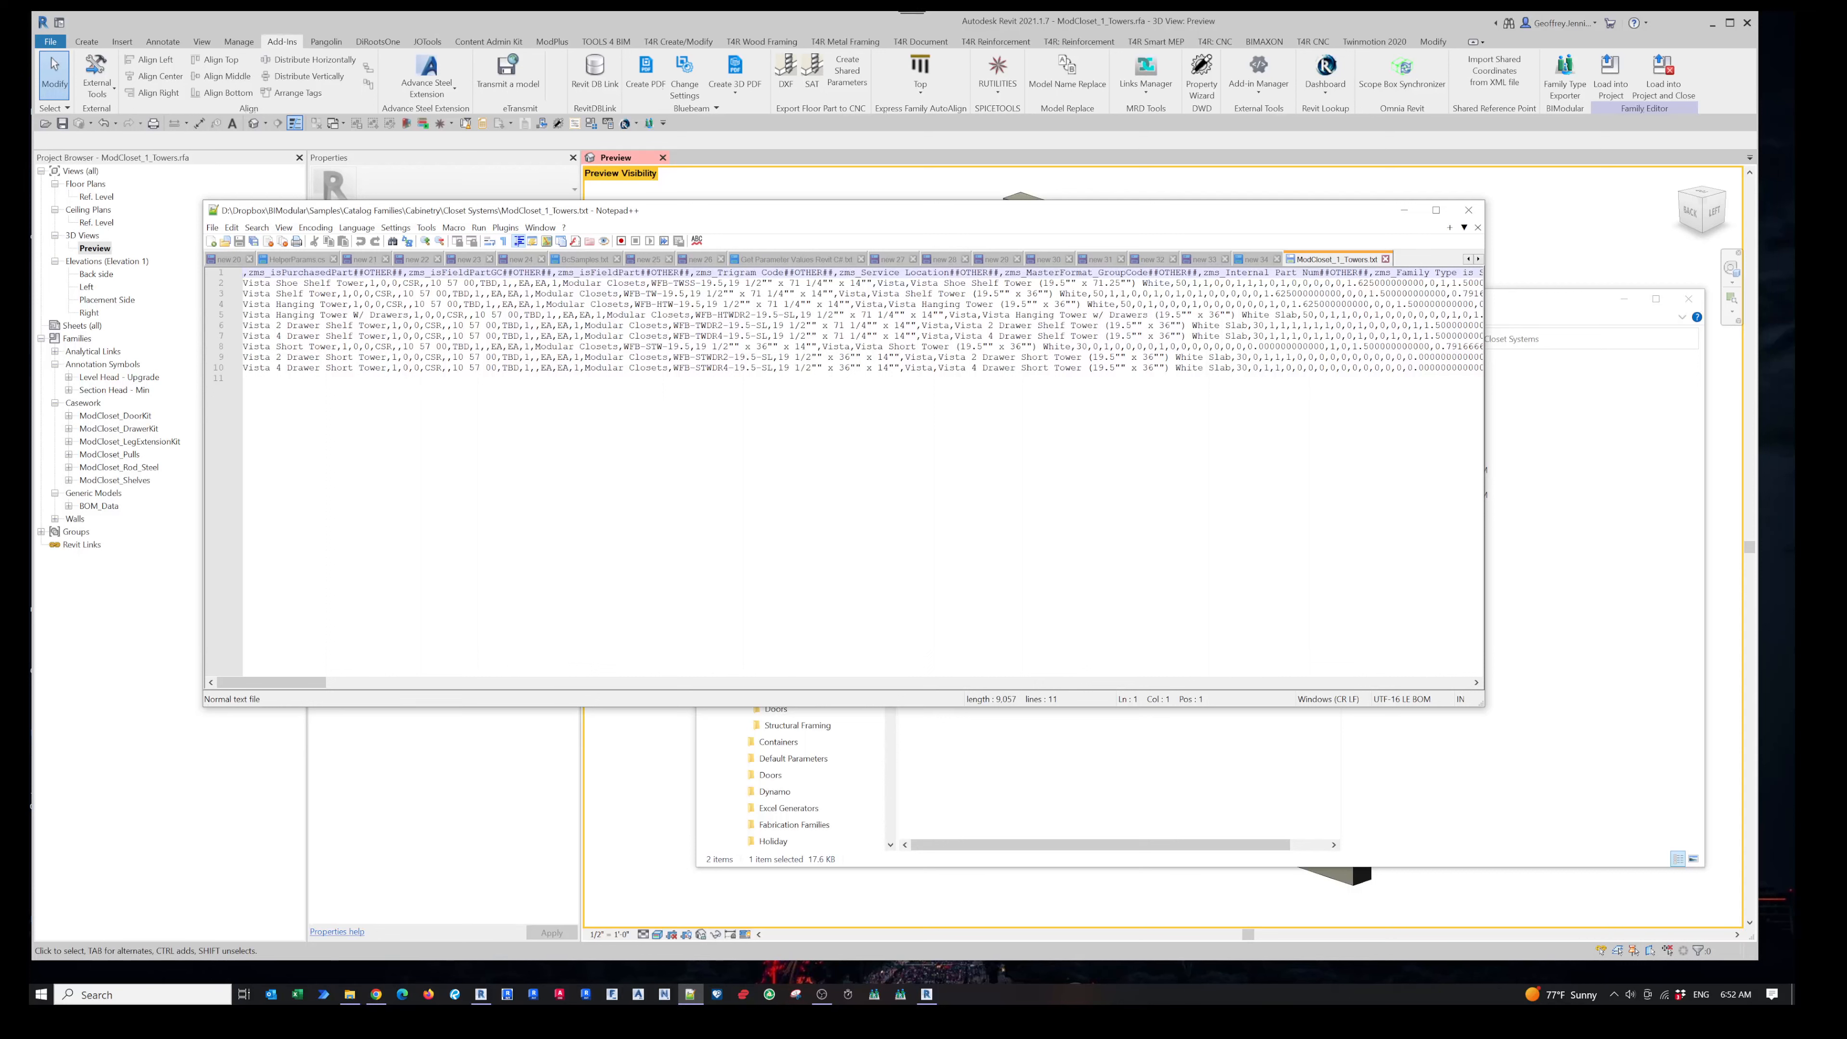
- Close Notepad++ and minimize the Closet Systems folder window
{"action": "left_click", "coordinate": [1385, 259]}
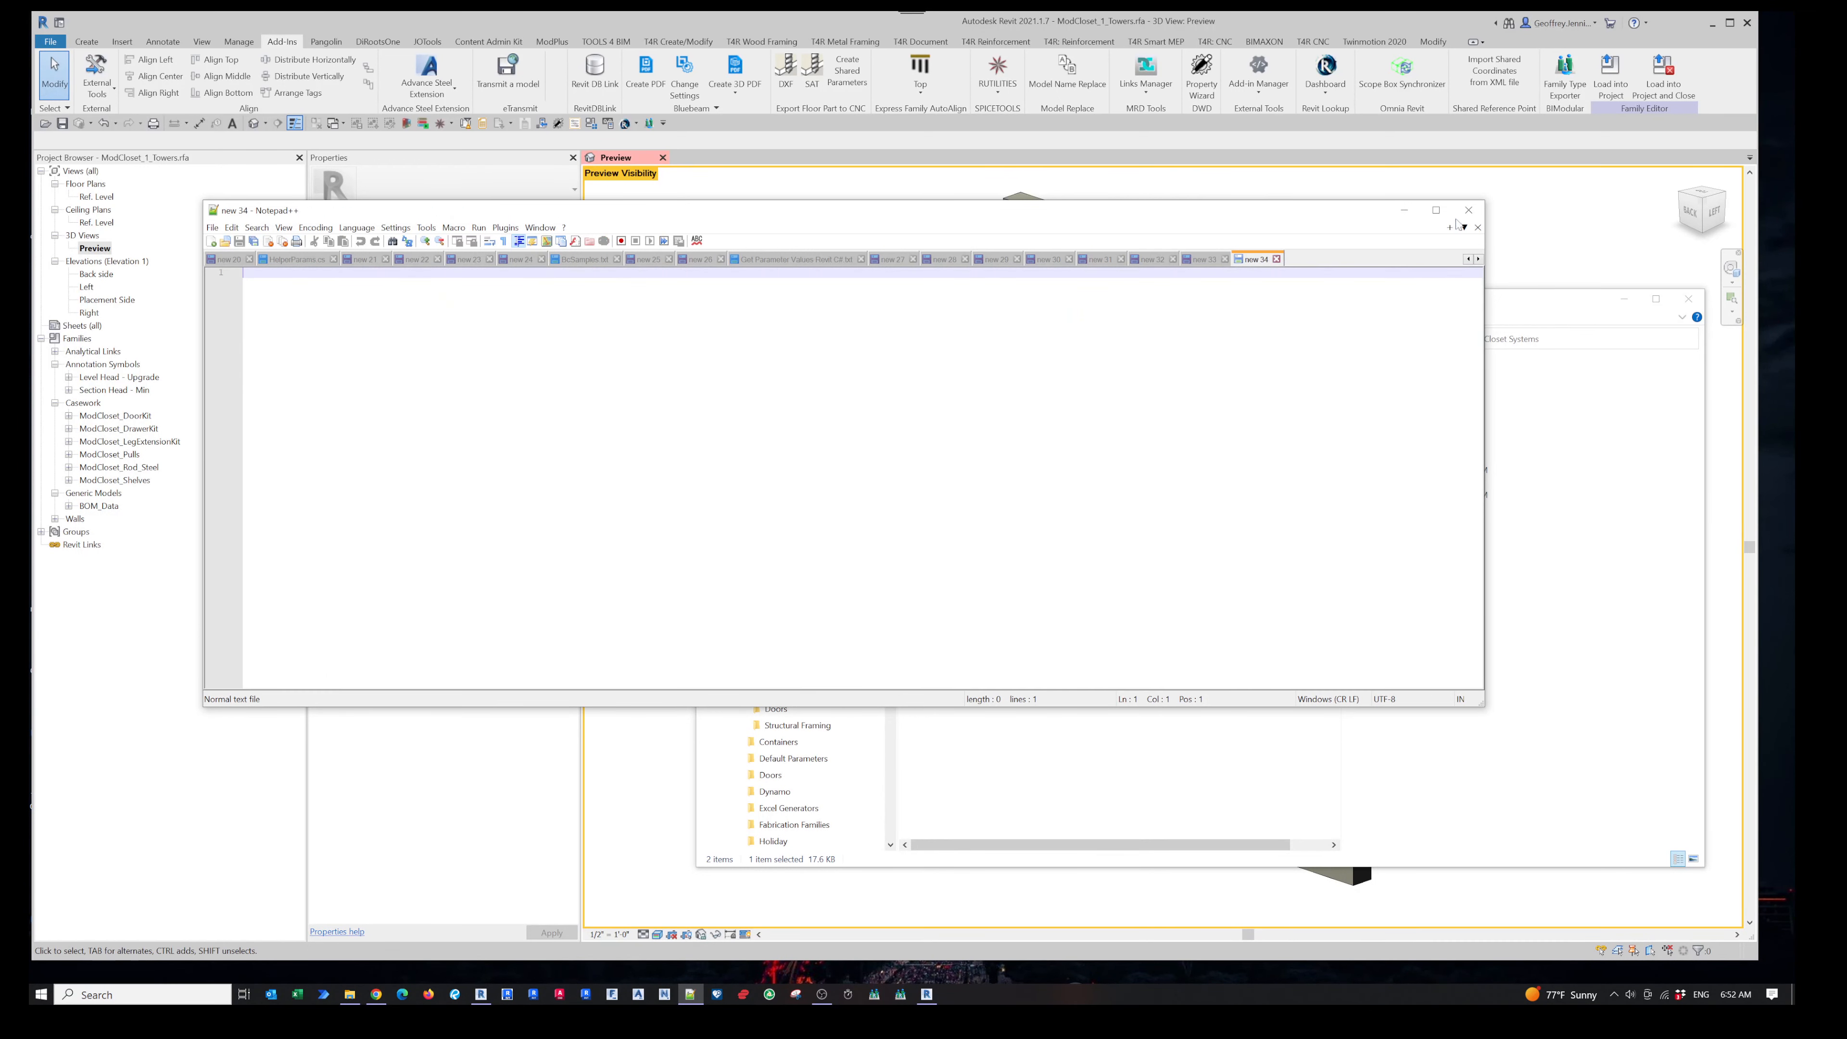
{"action": "left_click", "coordinate": [1405, 211]}
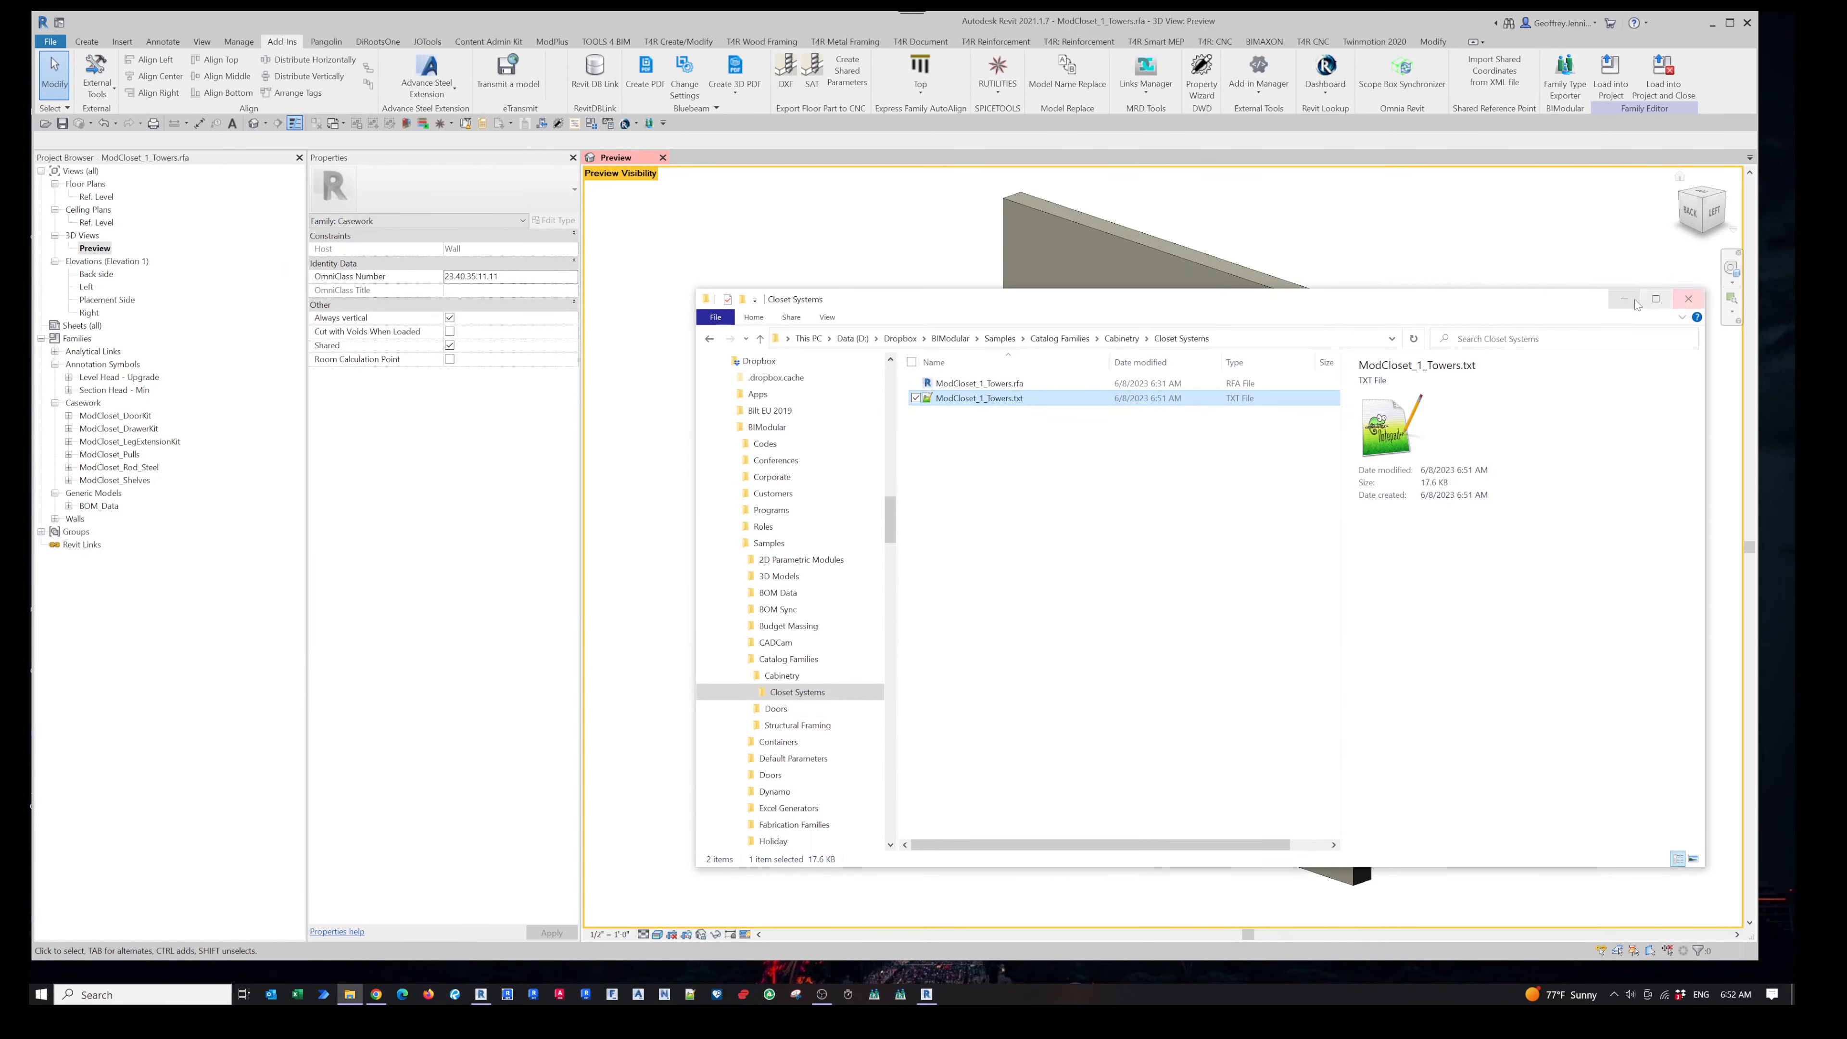
{"action": "left_click", "coordinate": [1628, 300]}
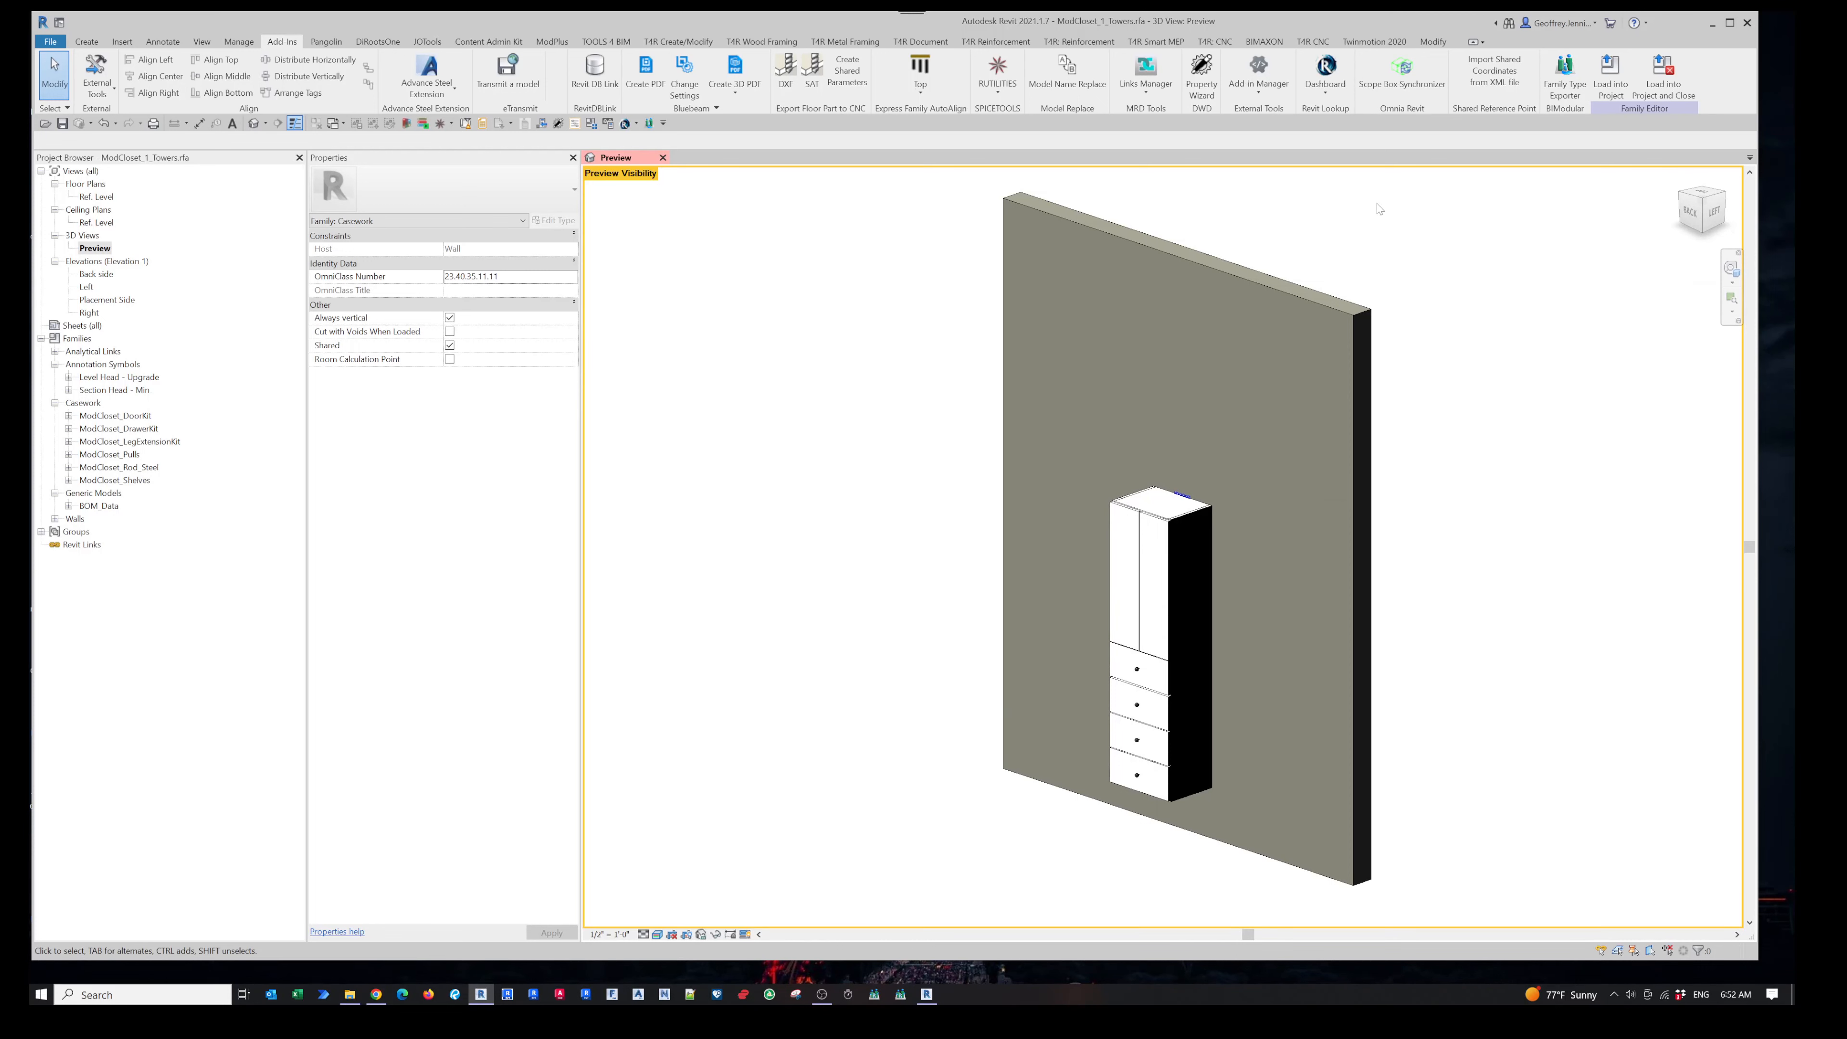
- Launch Family Type Exporter Pro and enlarge its parameter dialog to show more columns
{"action": "left_click", "coordinate": [1566, 79]}
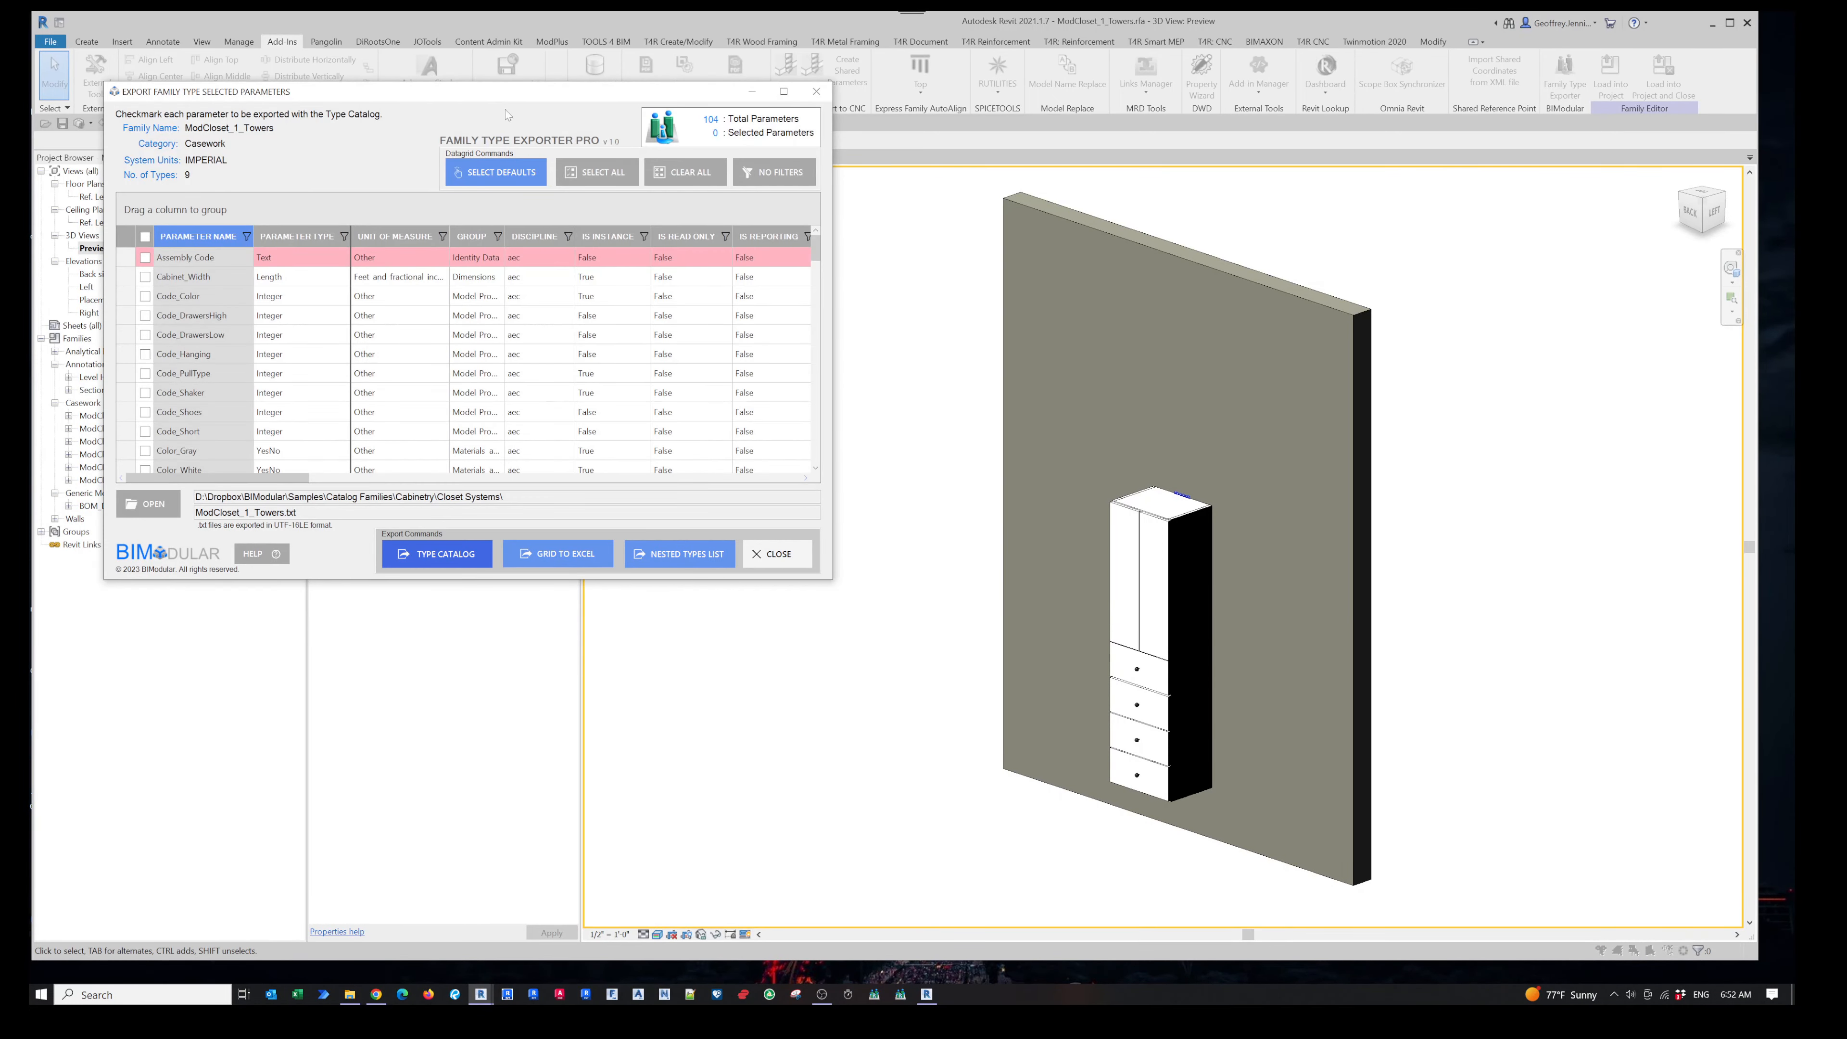
{"action": "left_click_drag", "start_coordinate": [507, 95], "coordinate": [753, 220]}
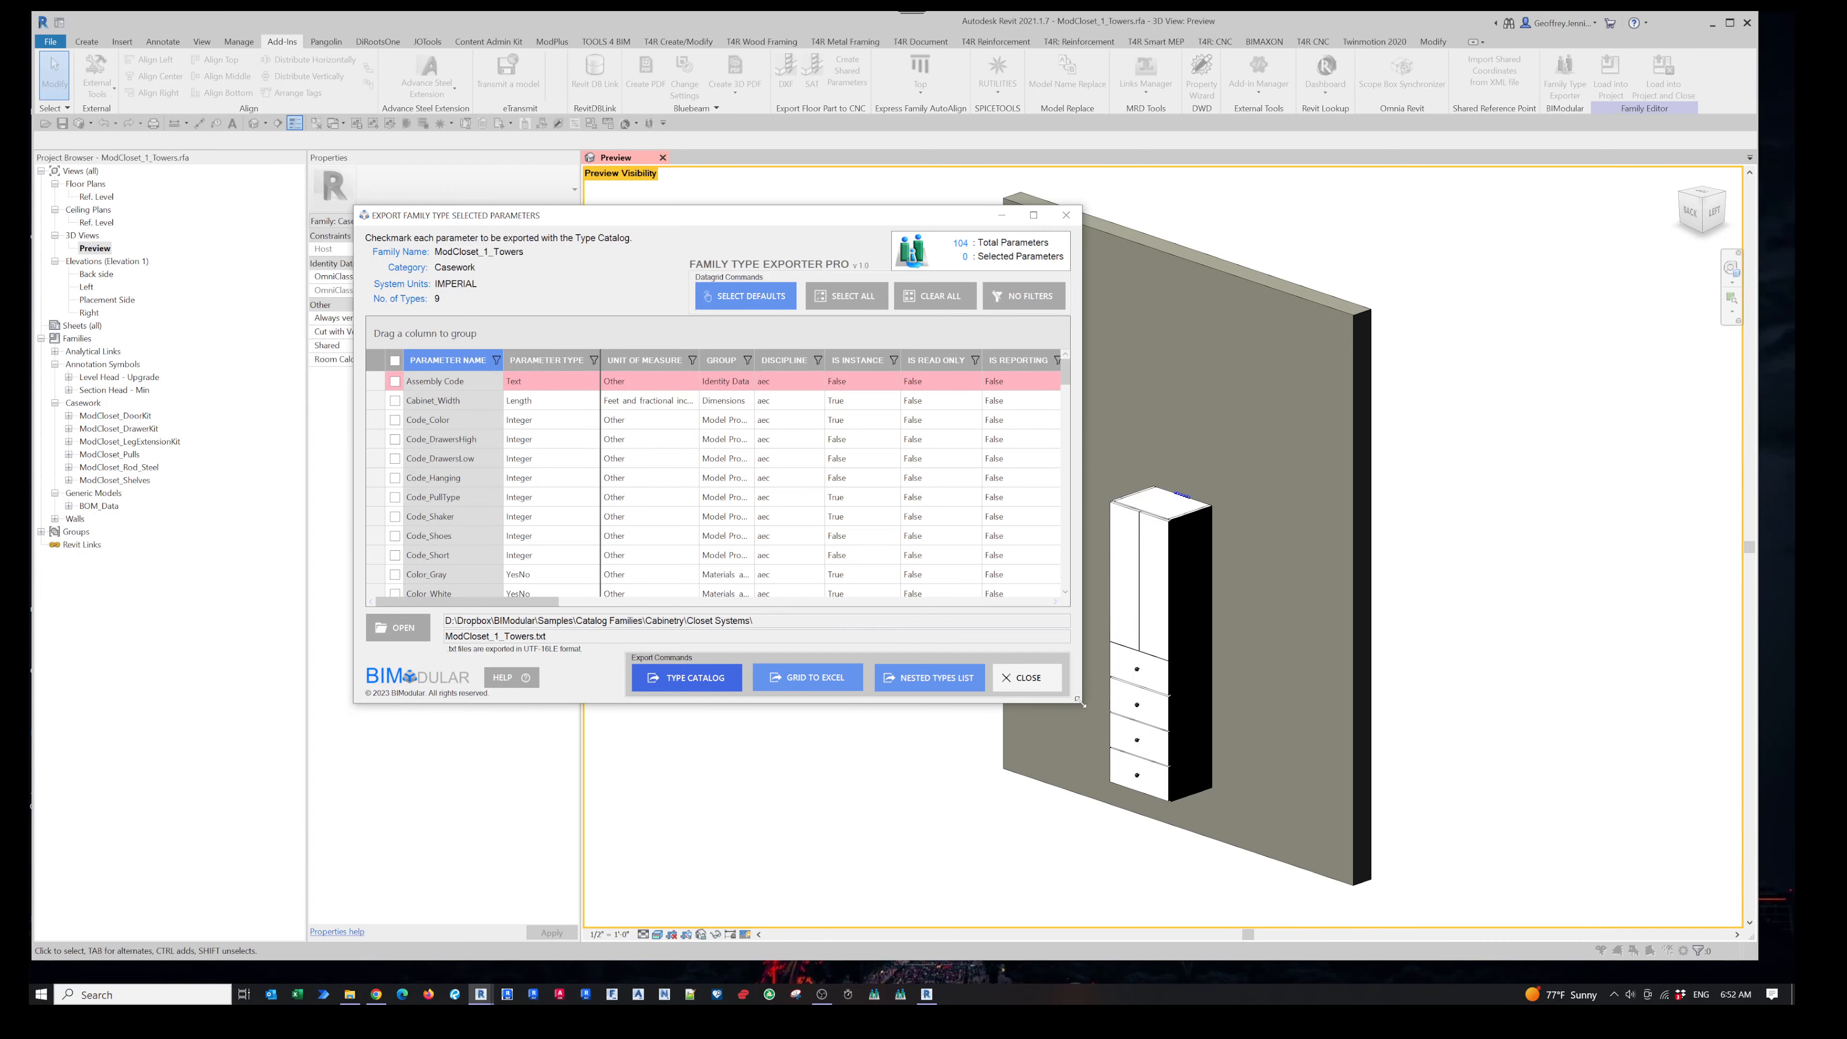
{"action": "left_click_drag", "start_coordinate": [1082, 704], "coordinate": [1496, 864]}
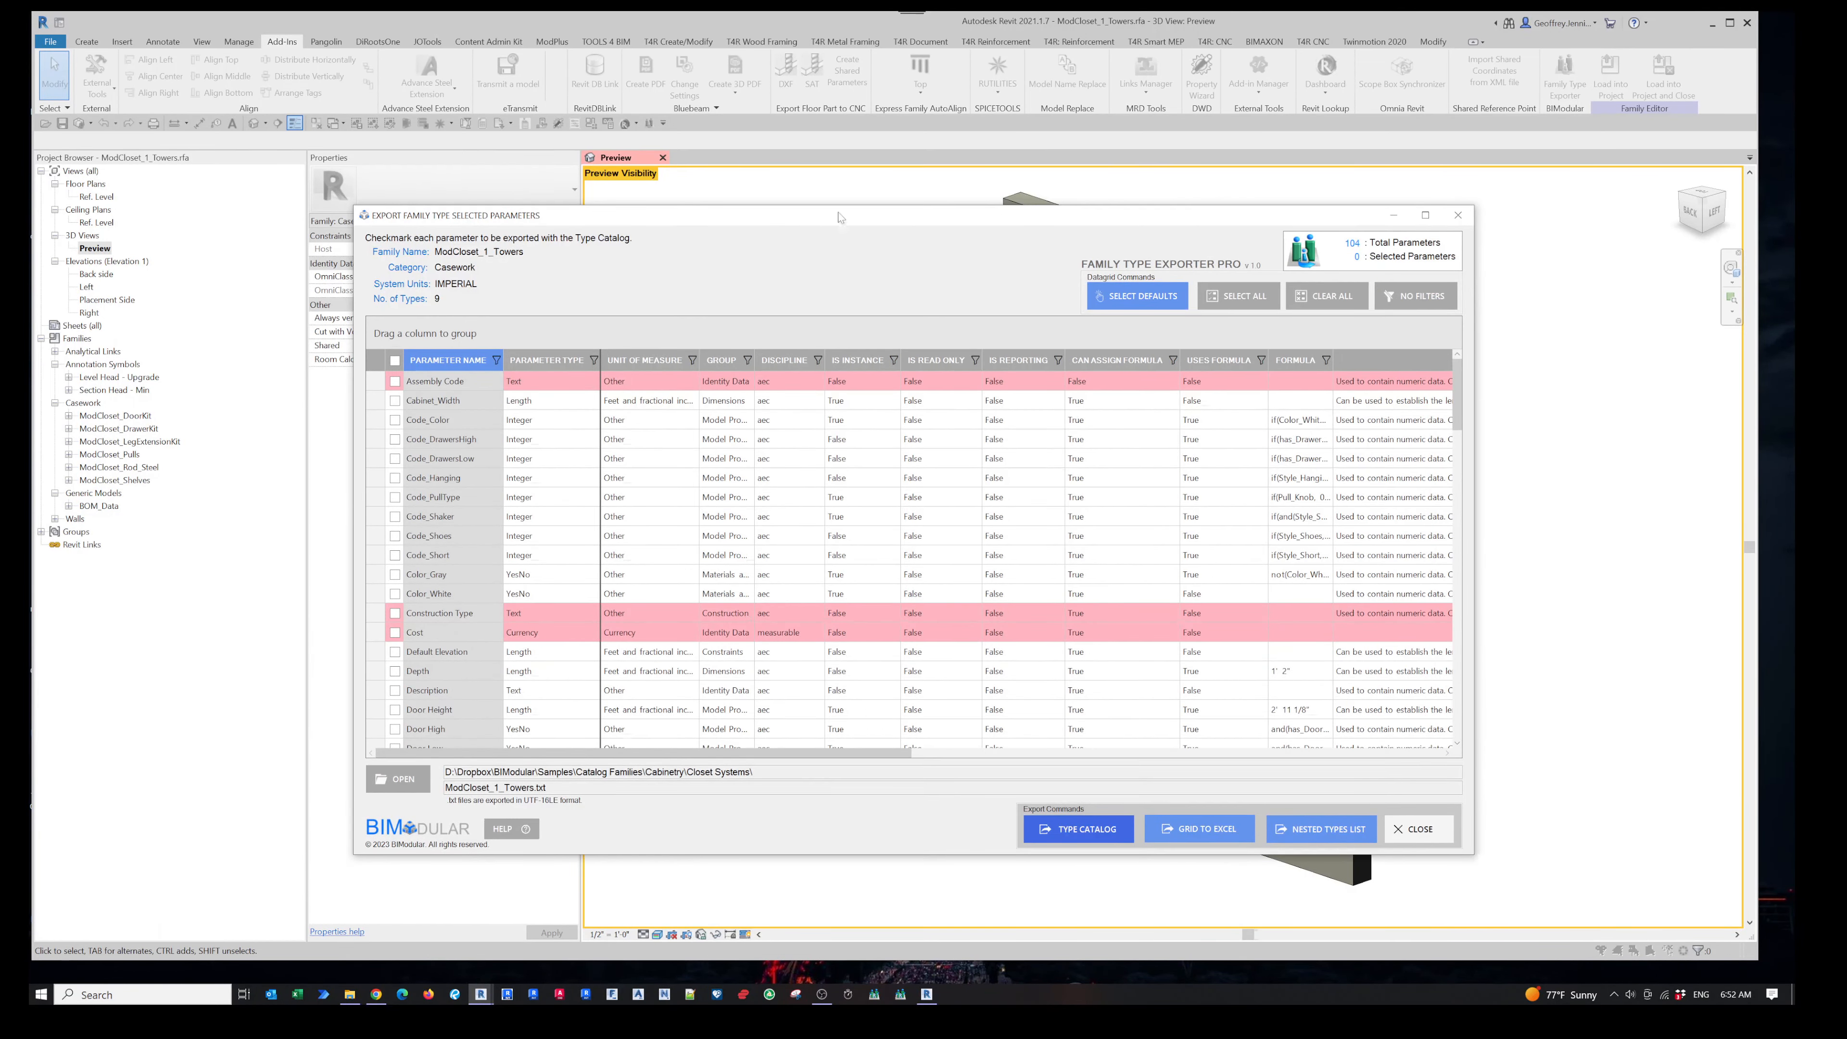
{"action": "left_click_drag", "start_coordinate": [848, 217], "coordinate": [676, 156]}
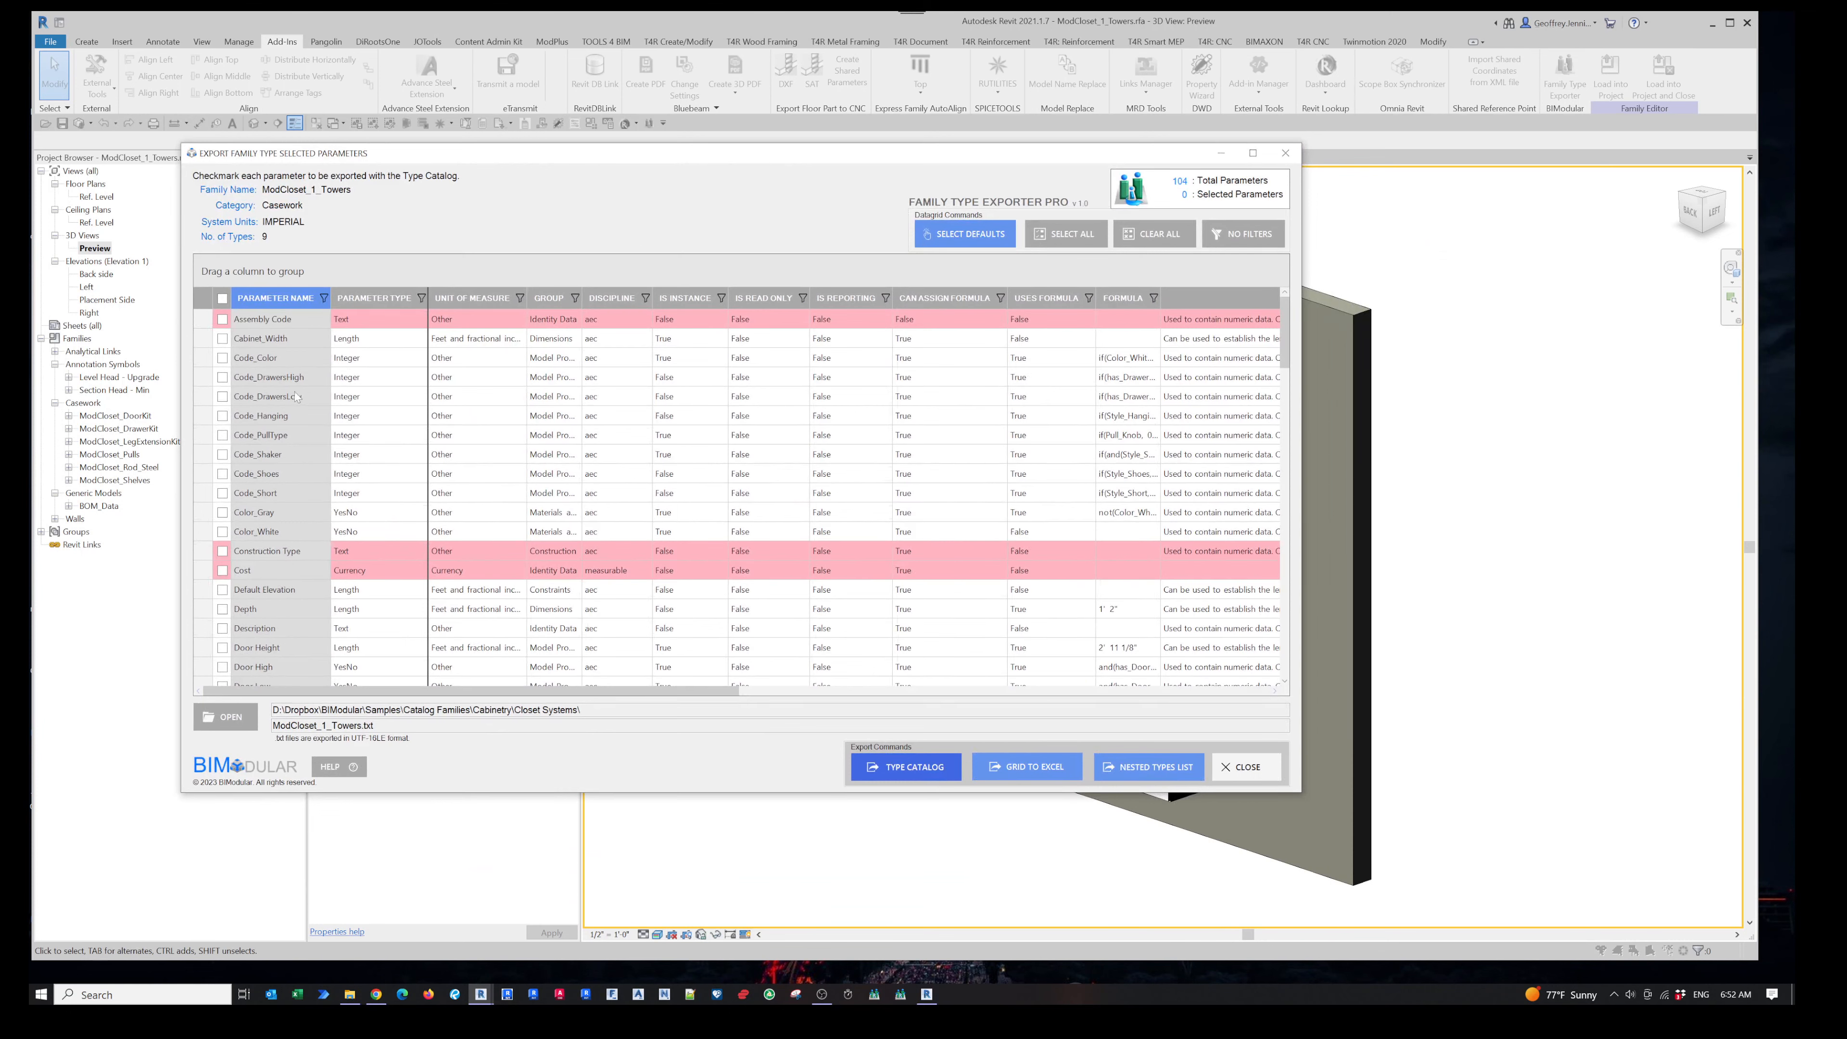
- Examine the parameter grid's column filters for parameter type and unit of measure, scrolling across the columns
{"action": "scroll", "coordinate": [301, 560], "scroll_direction": "down", "scroll_amount": 6}
{"action": "scroll", "coordinate": [306, 550], "scroll_direction": "up", "scroll_amount": 6}
{"action": "left_click", "coordinate": [421, 299]}
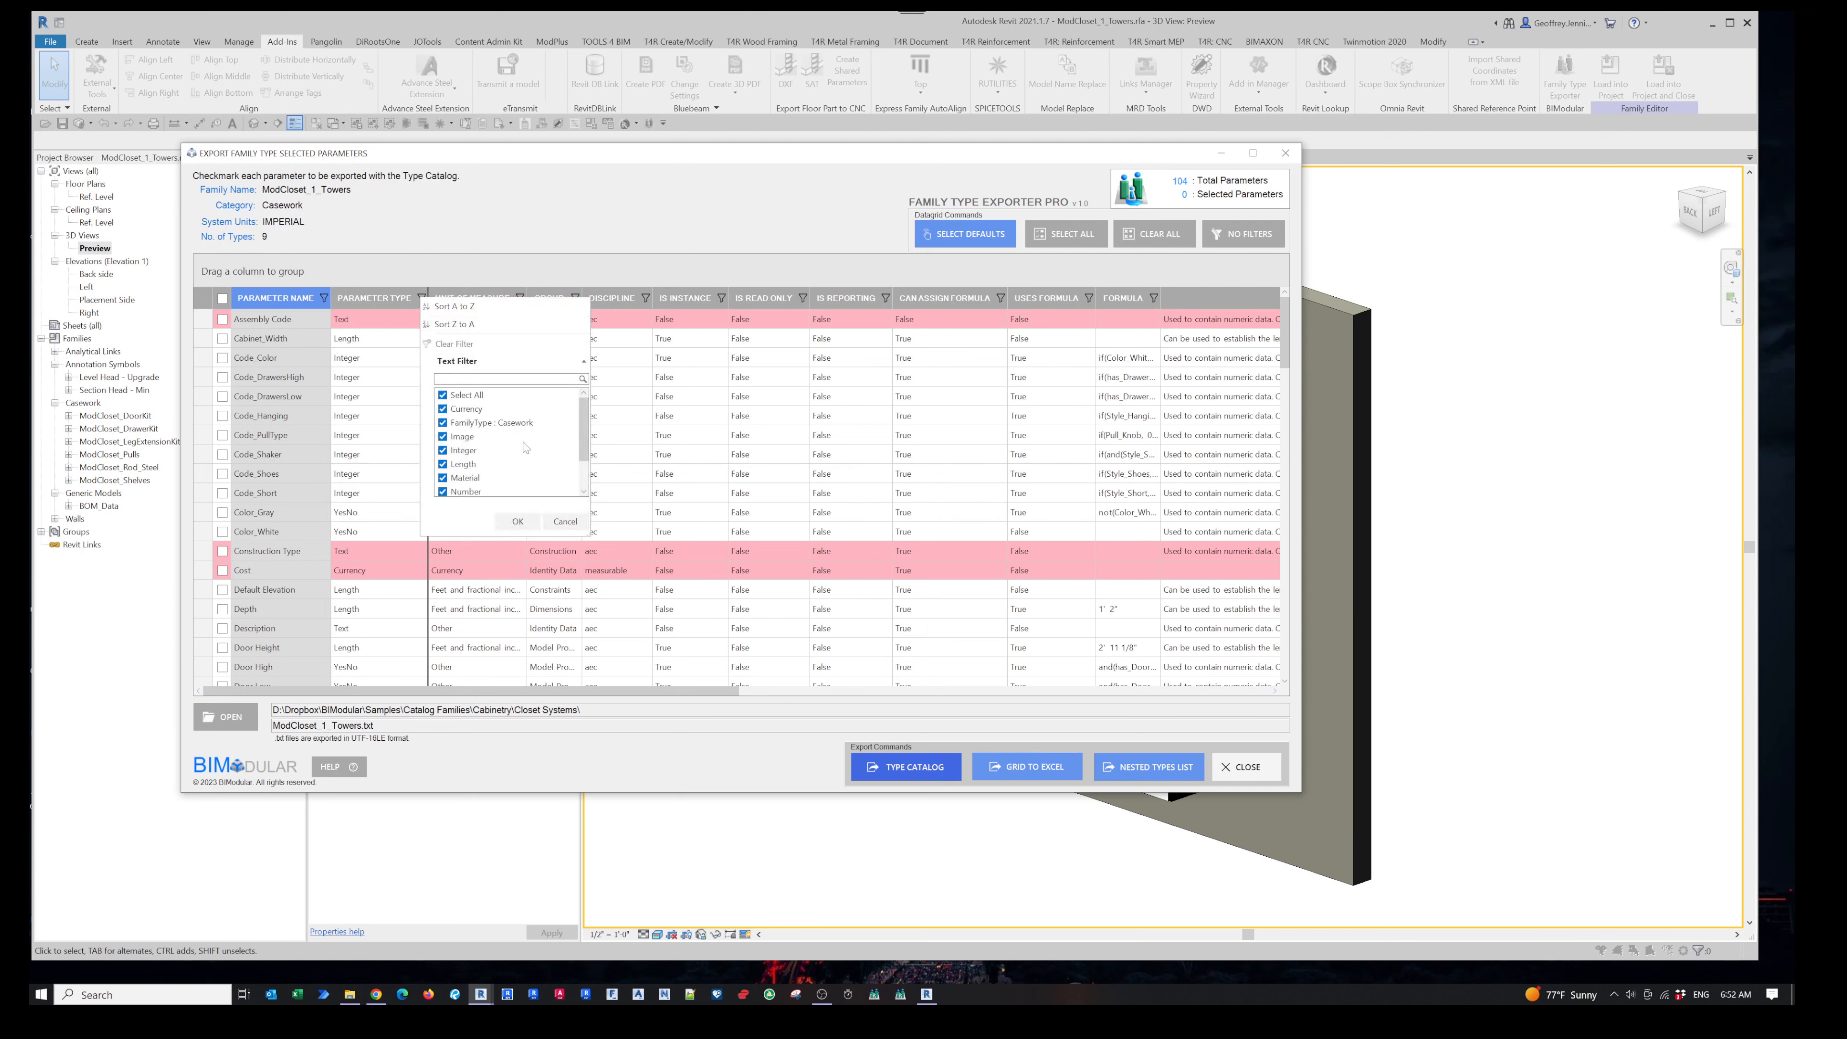
{"action": "scroll", "coordinate": [525, 436], "scroll_direction": "down", "scroll_amount": 2}
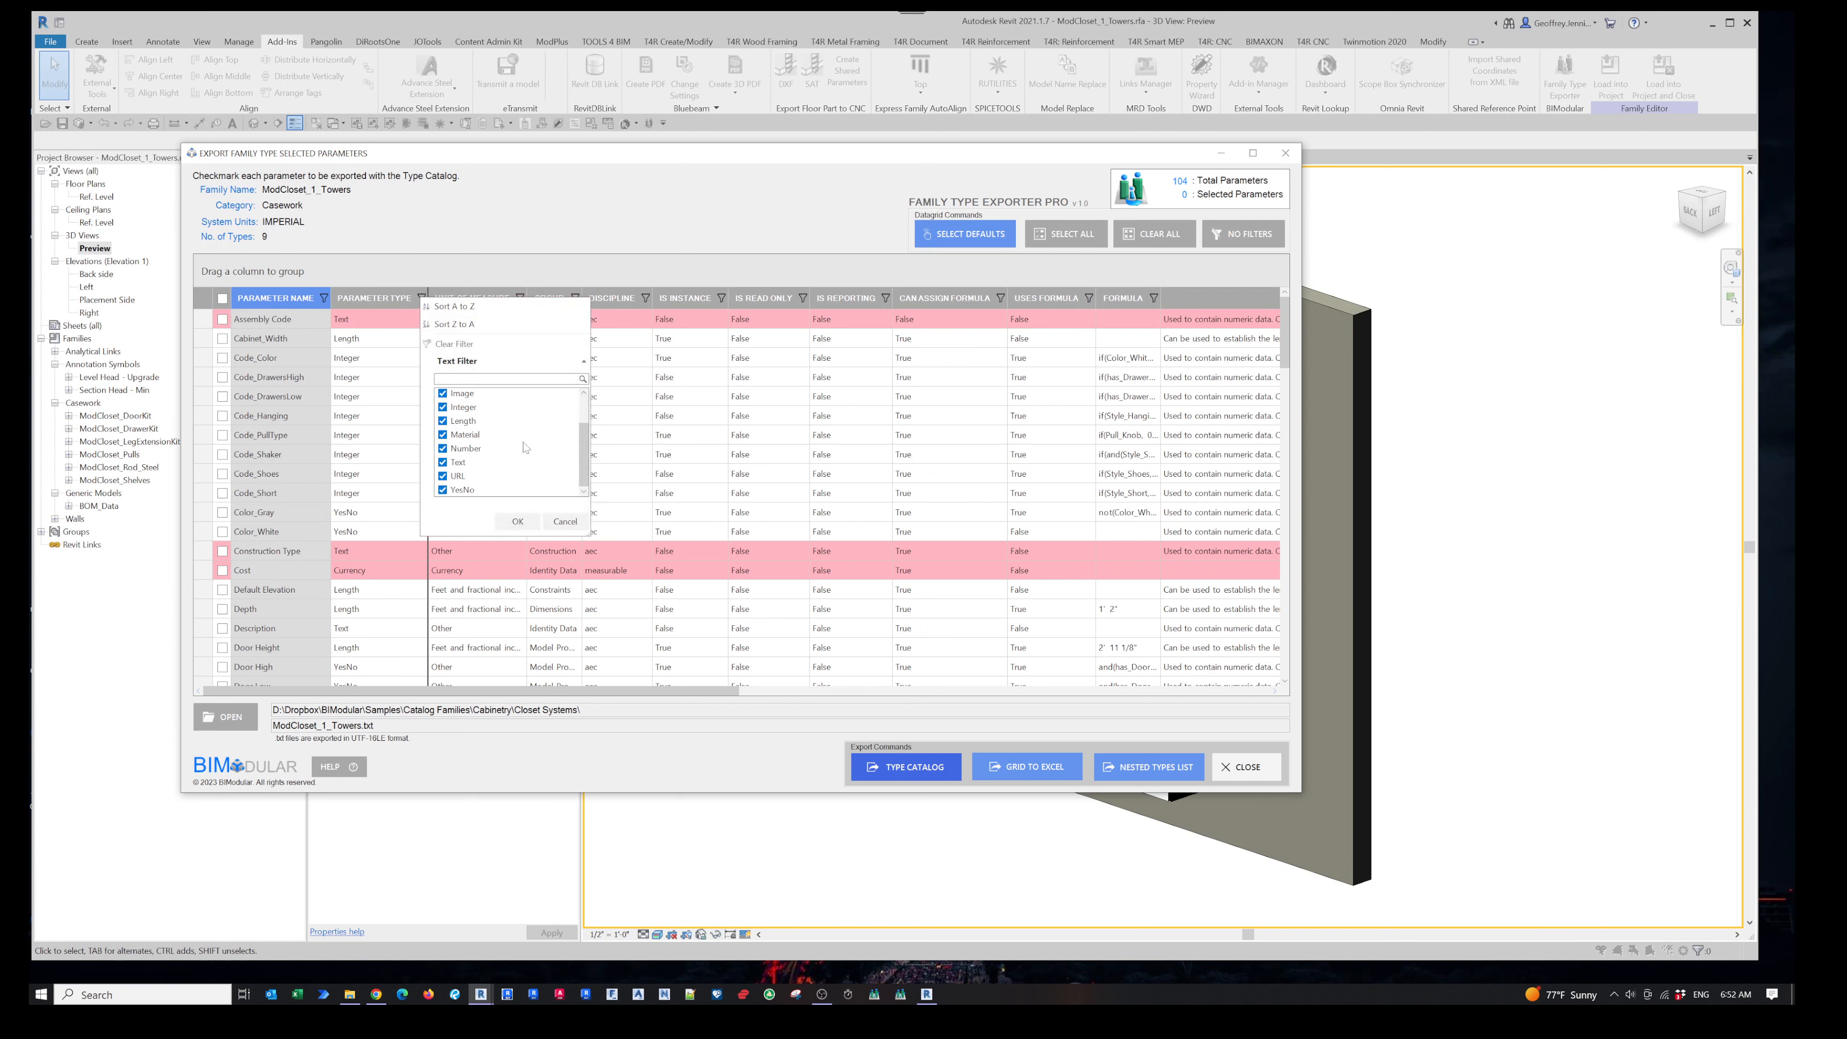
{"action": "left_click", "coordinate": [566, 521]}
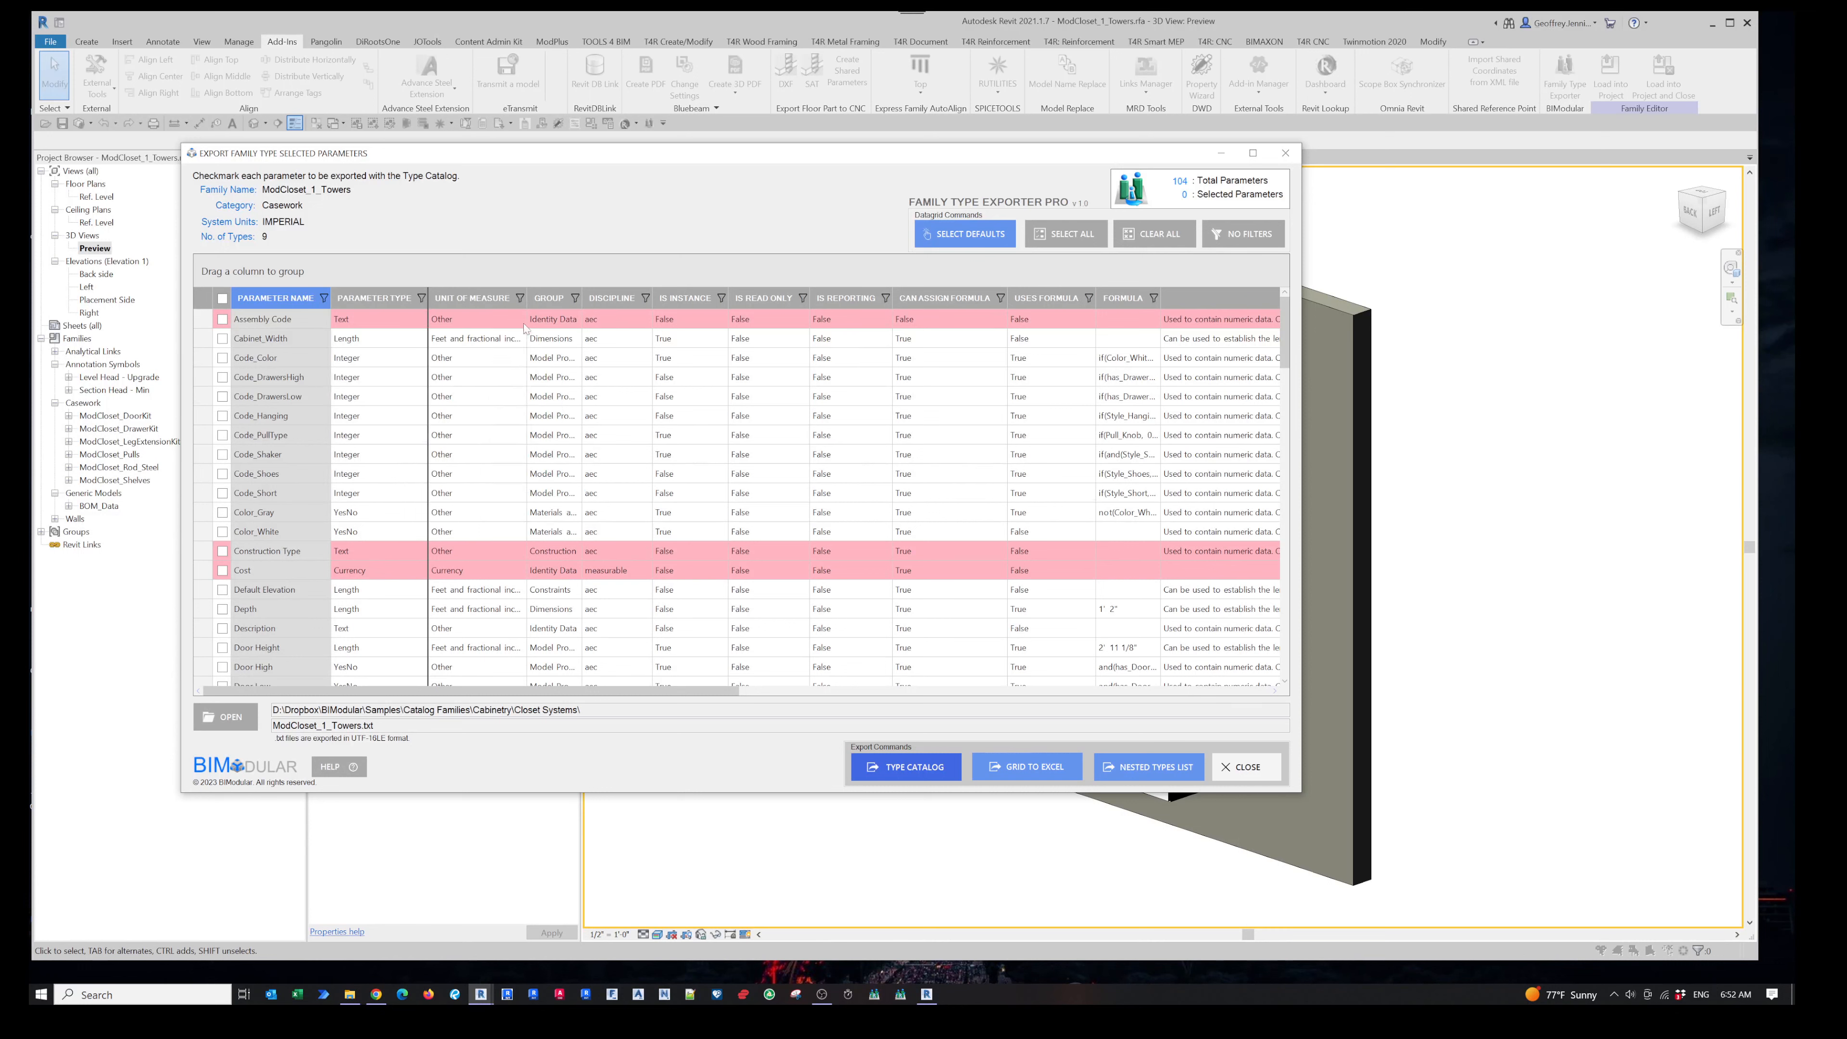
{"action": "left_click", "coordinate": [519, 298]}
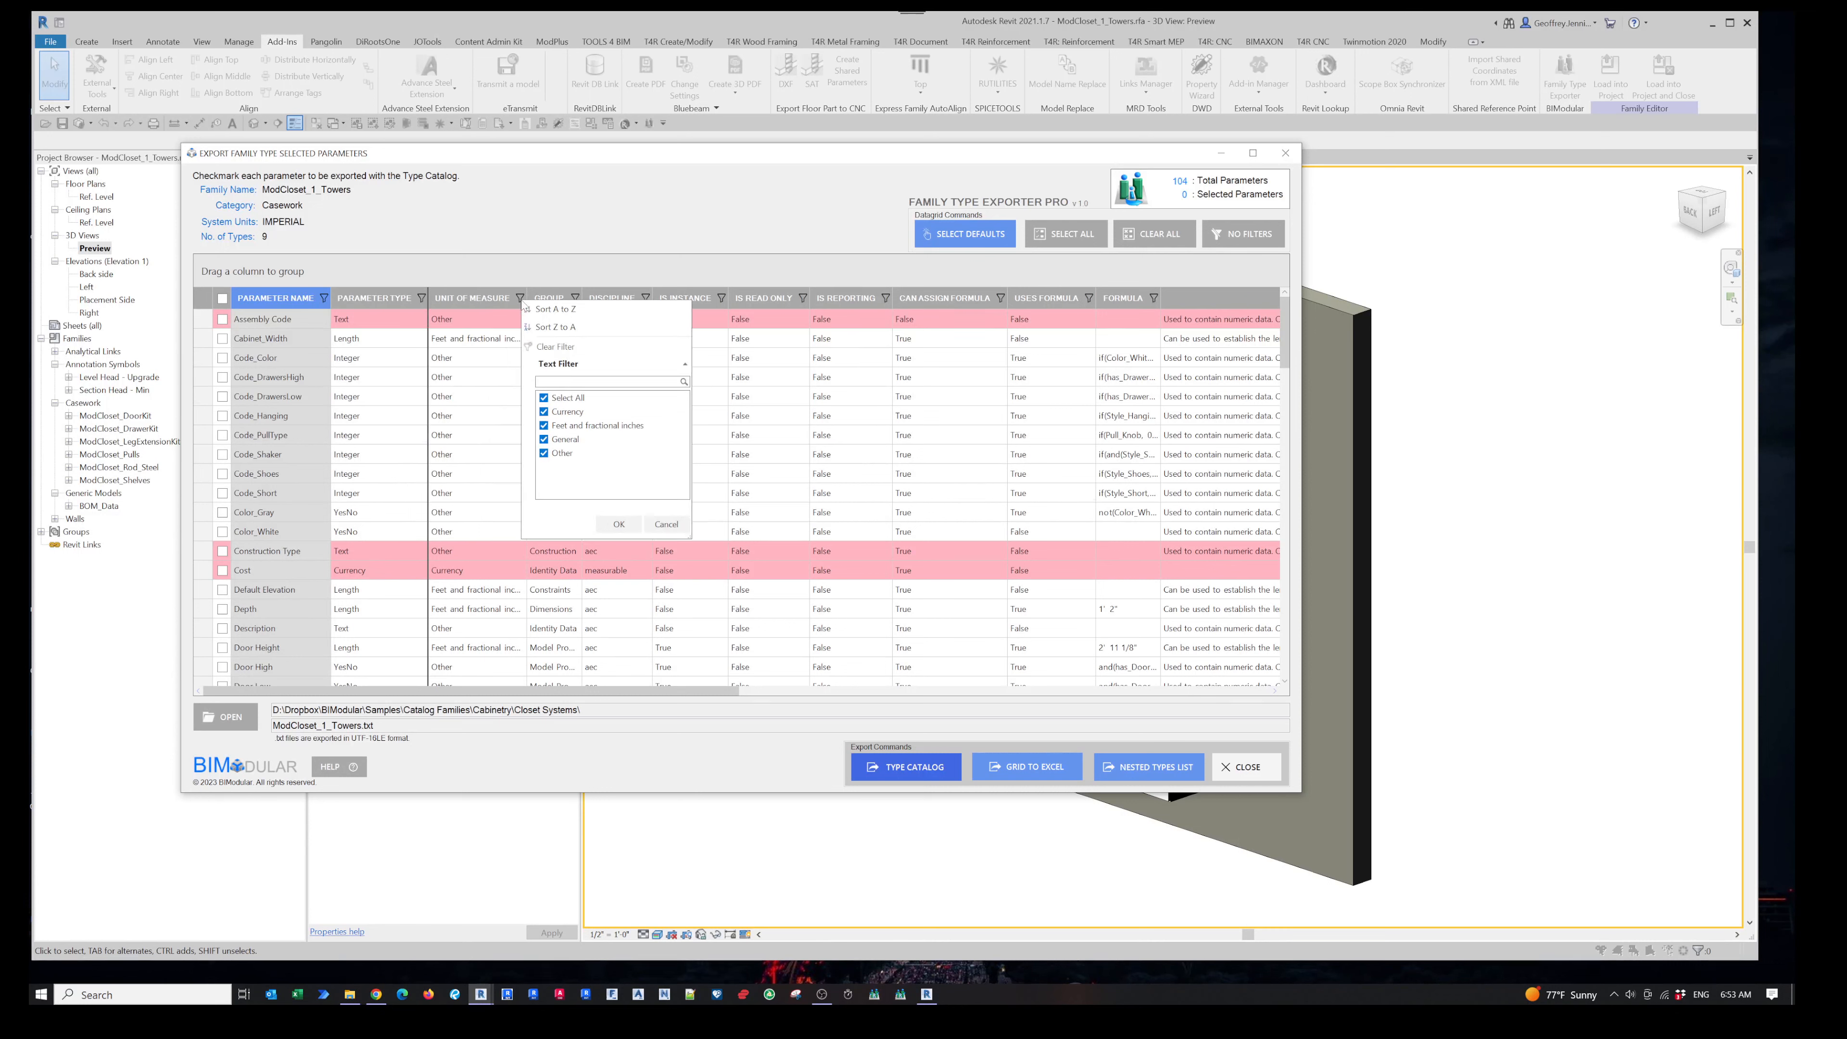
{"action": "left_click", "coordinate": [665, 524]}
{"action": "double_click", "coordinate": [582, 299]}
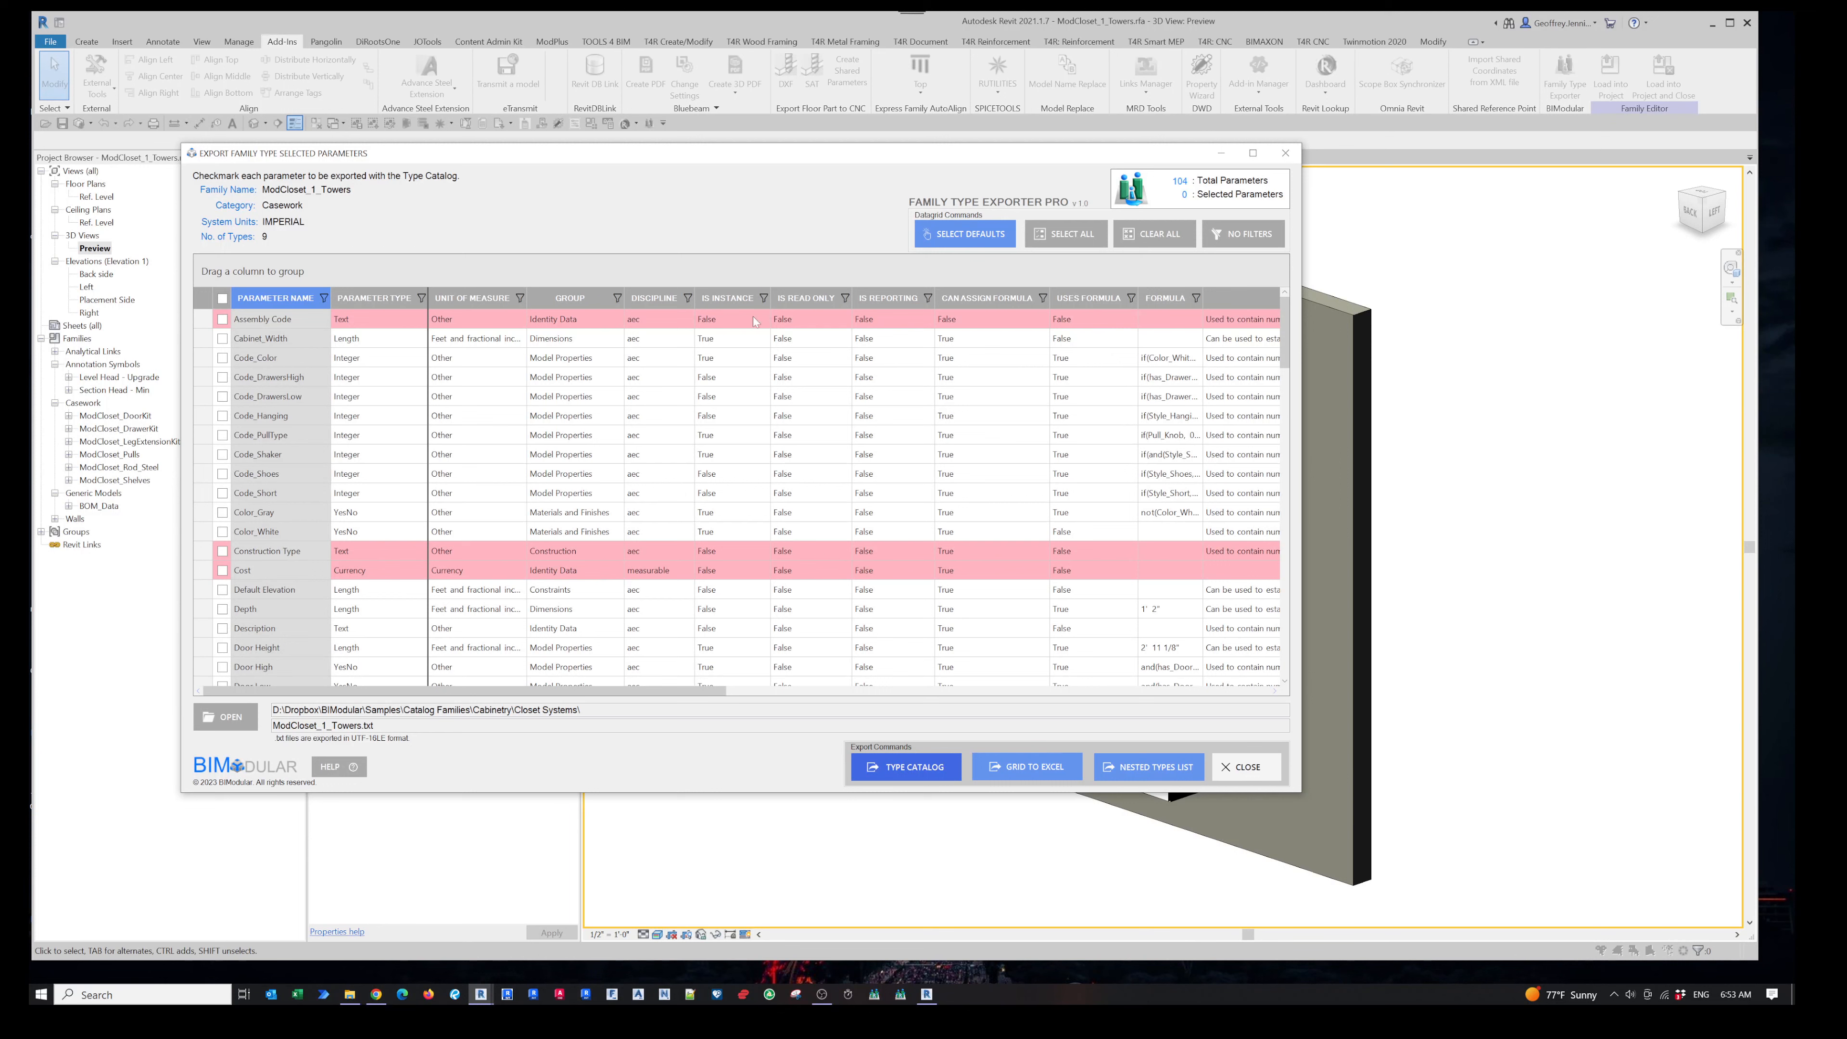
{"action": "left_click_drag", "start_coordinate": [710, 686], "coordinate": [873, 687]}
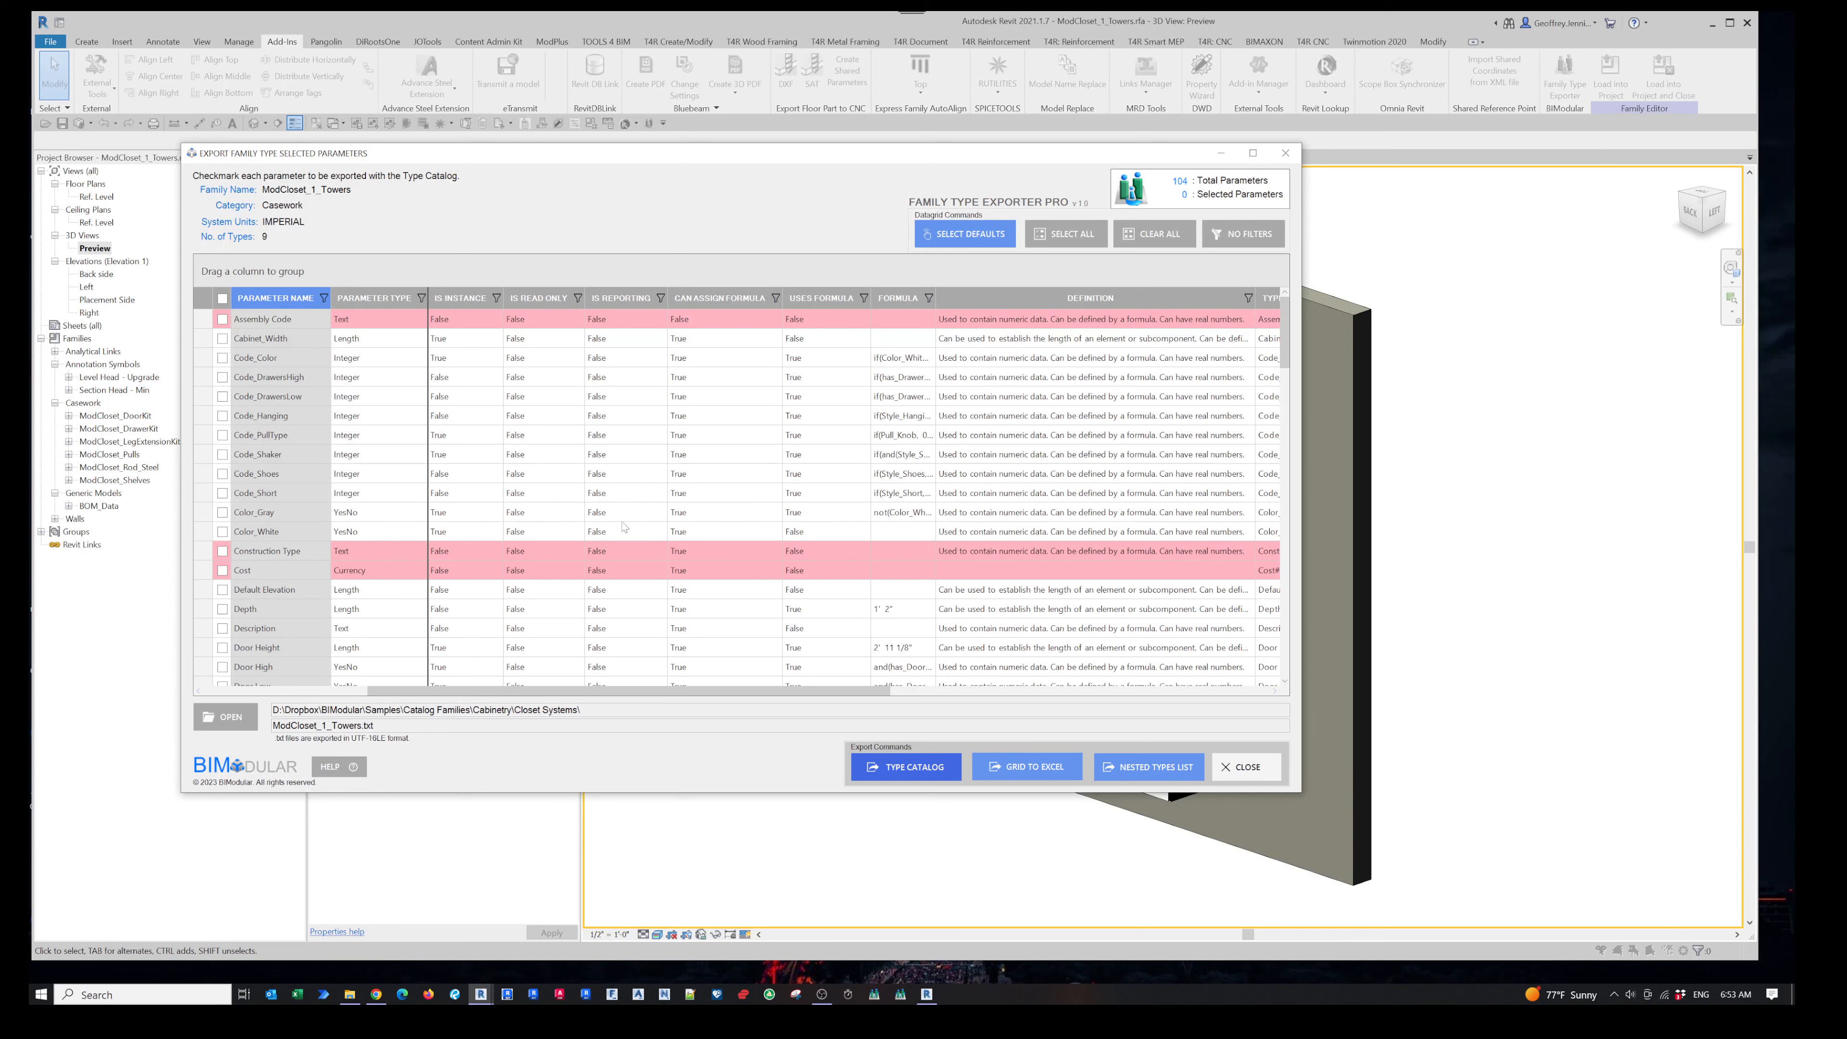
- Sort the parameter list by the Is Instance column
{"action": "left_click", "coordinate": [661, 298]}
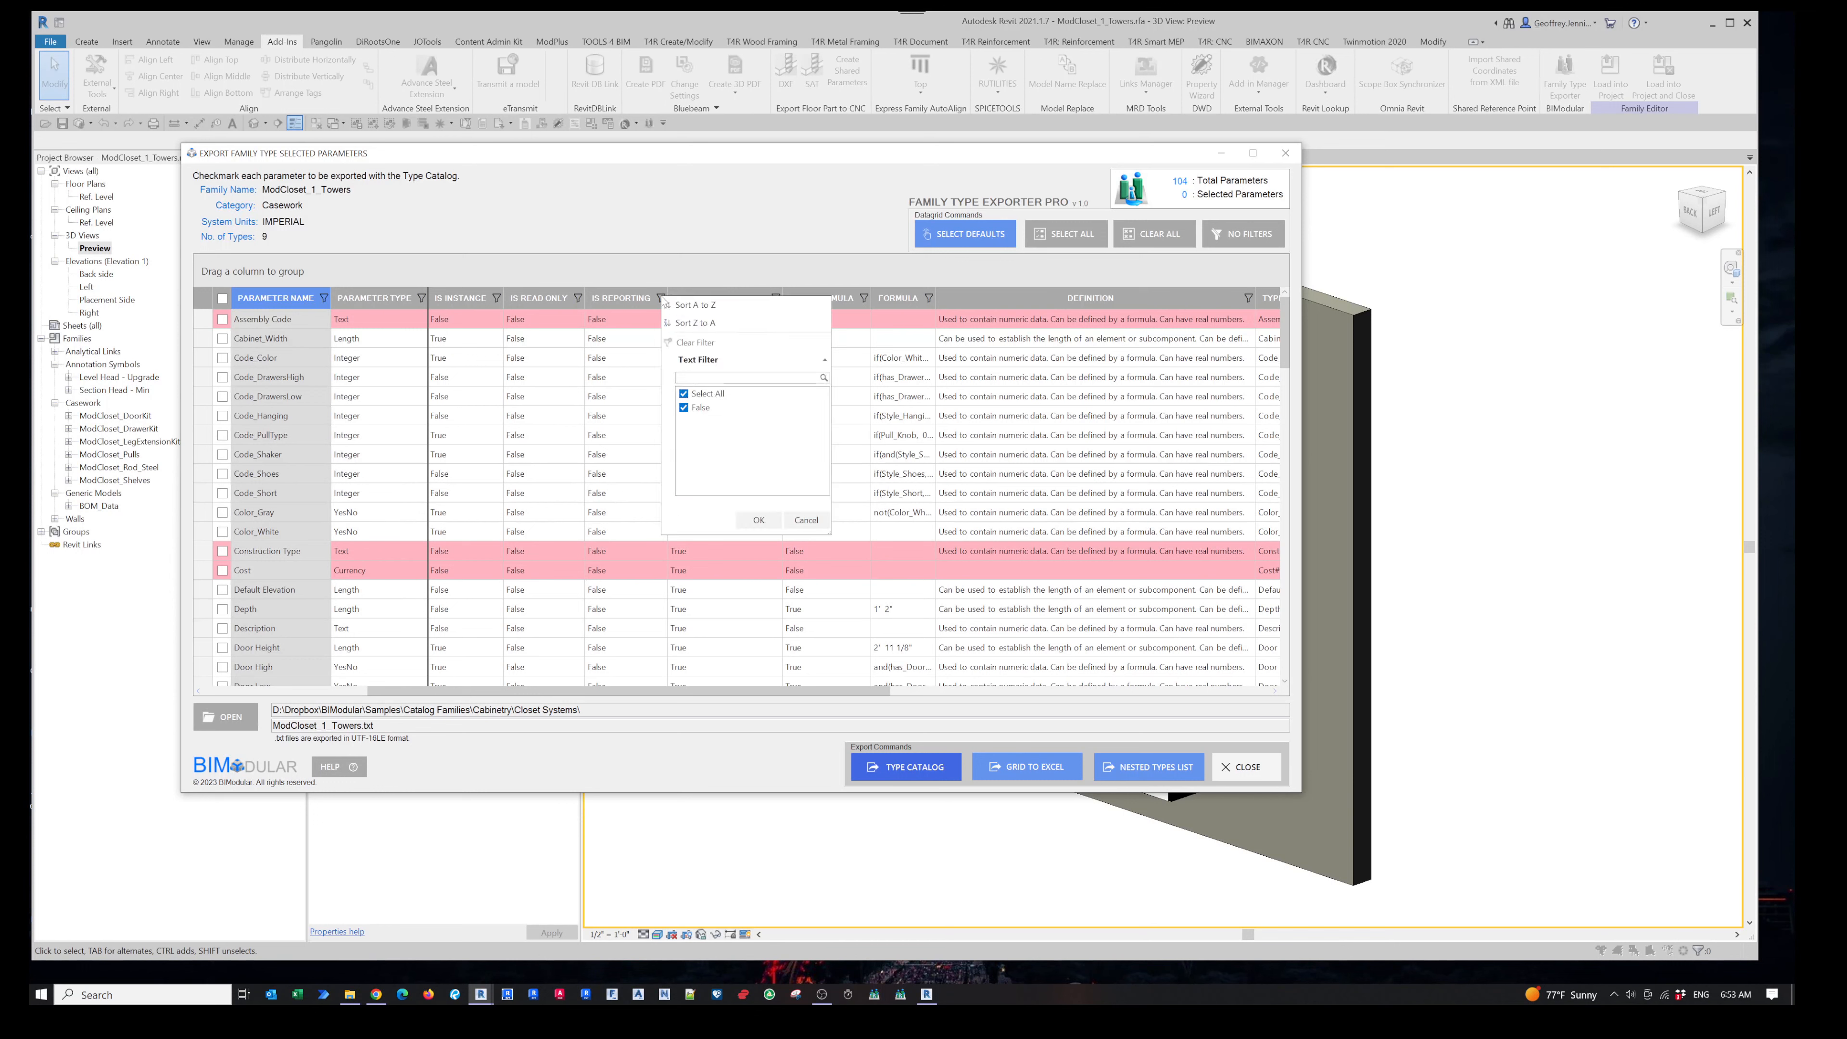
{"action": "left_click", "coordinate": [661, 299]}
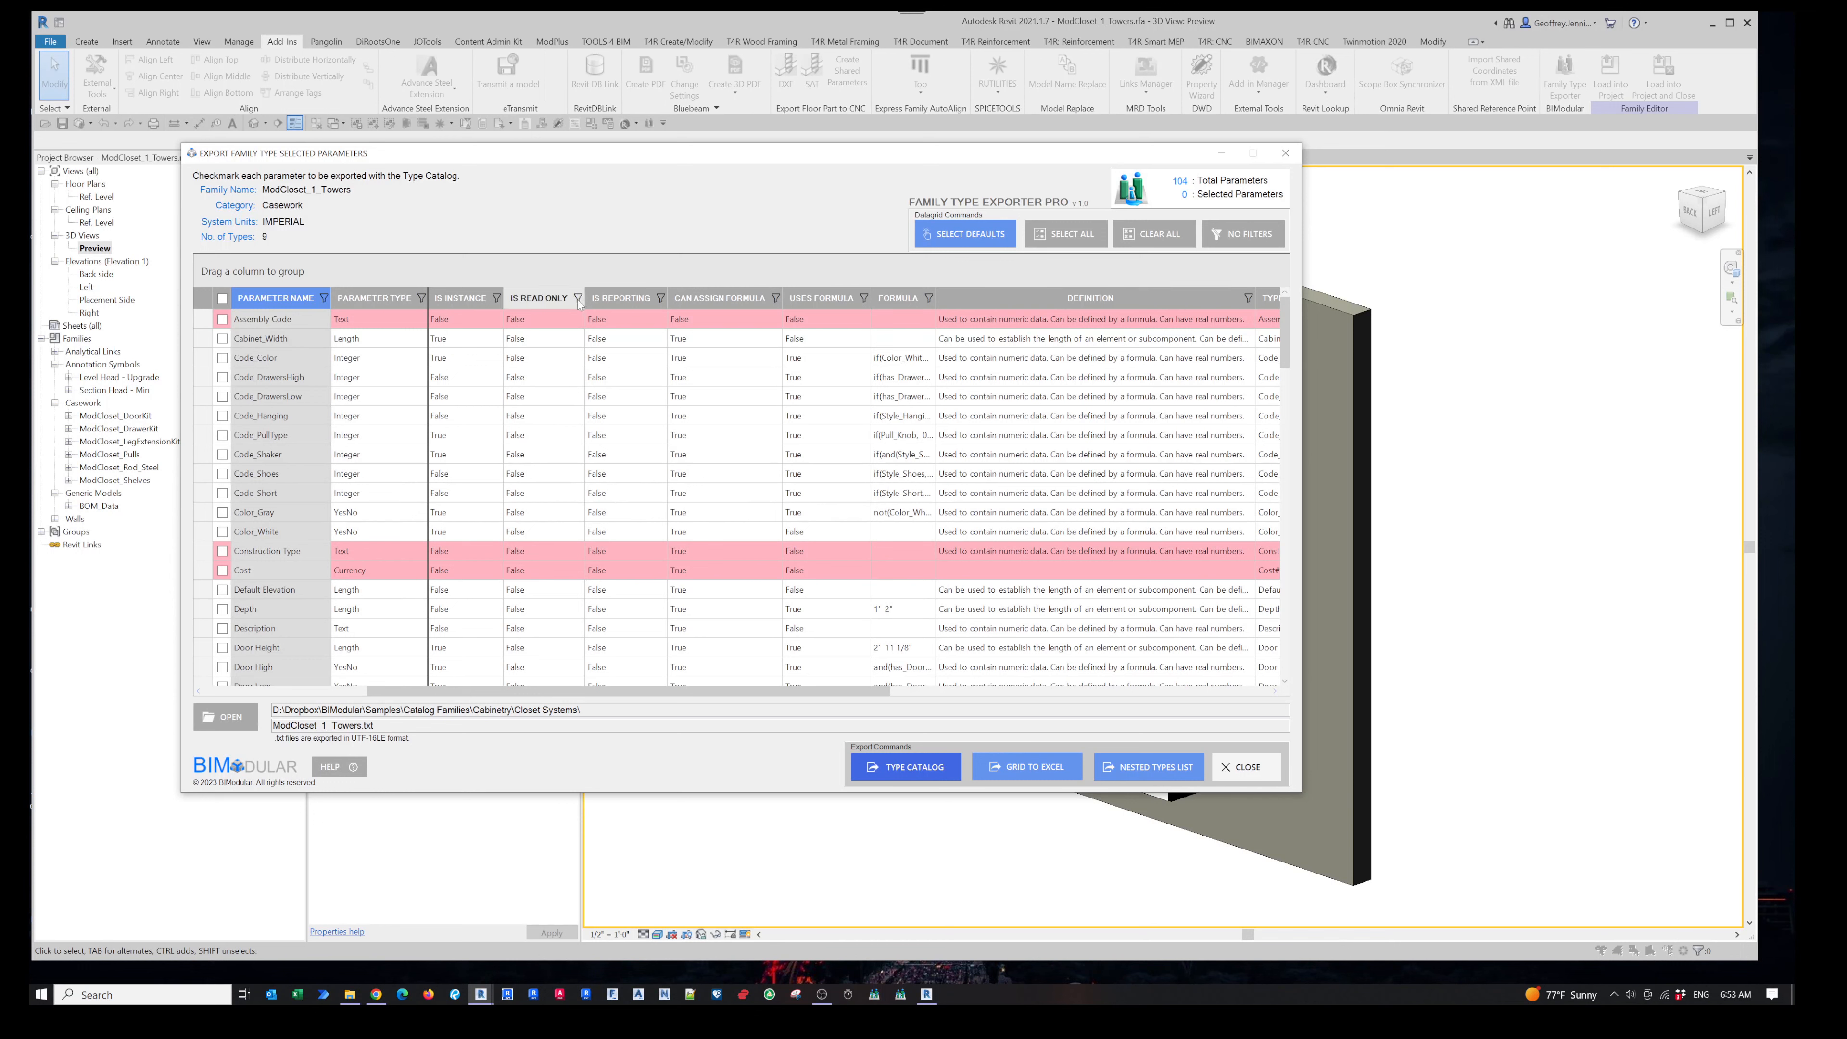
{"action": "left_click", "coordinate": [577, 298]}
{"action": "left_click", "coordinate": [499, 301]}
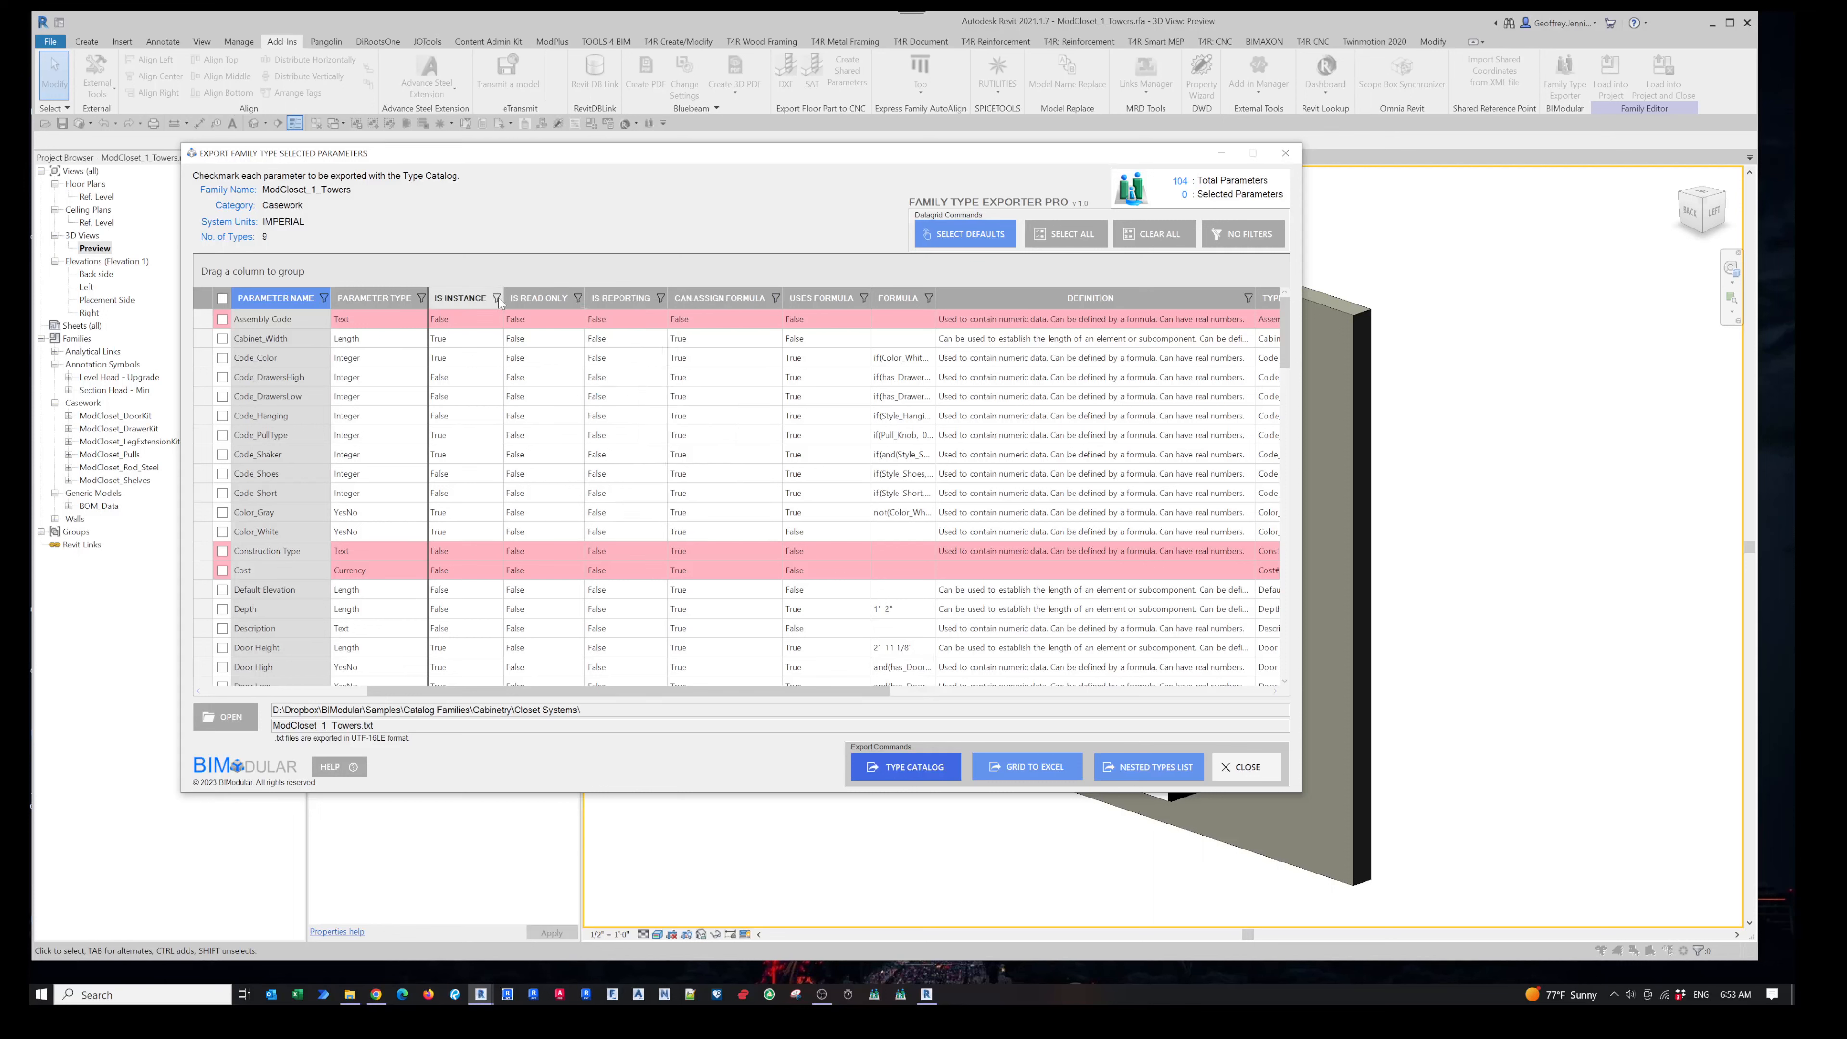
{"action": "left_click", "coordinate": [498, 299]}
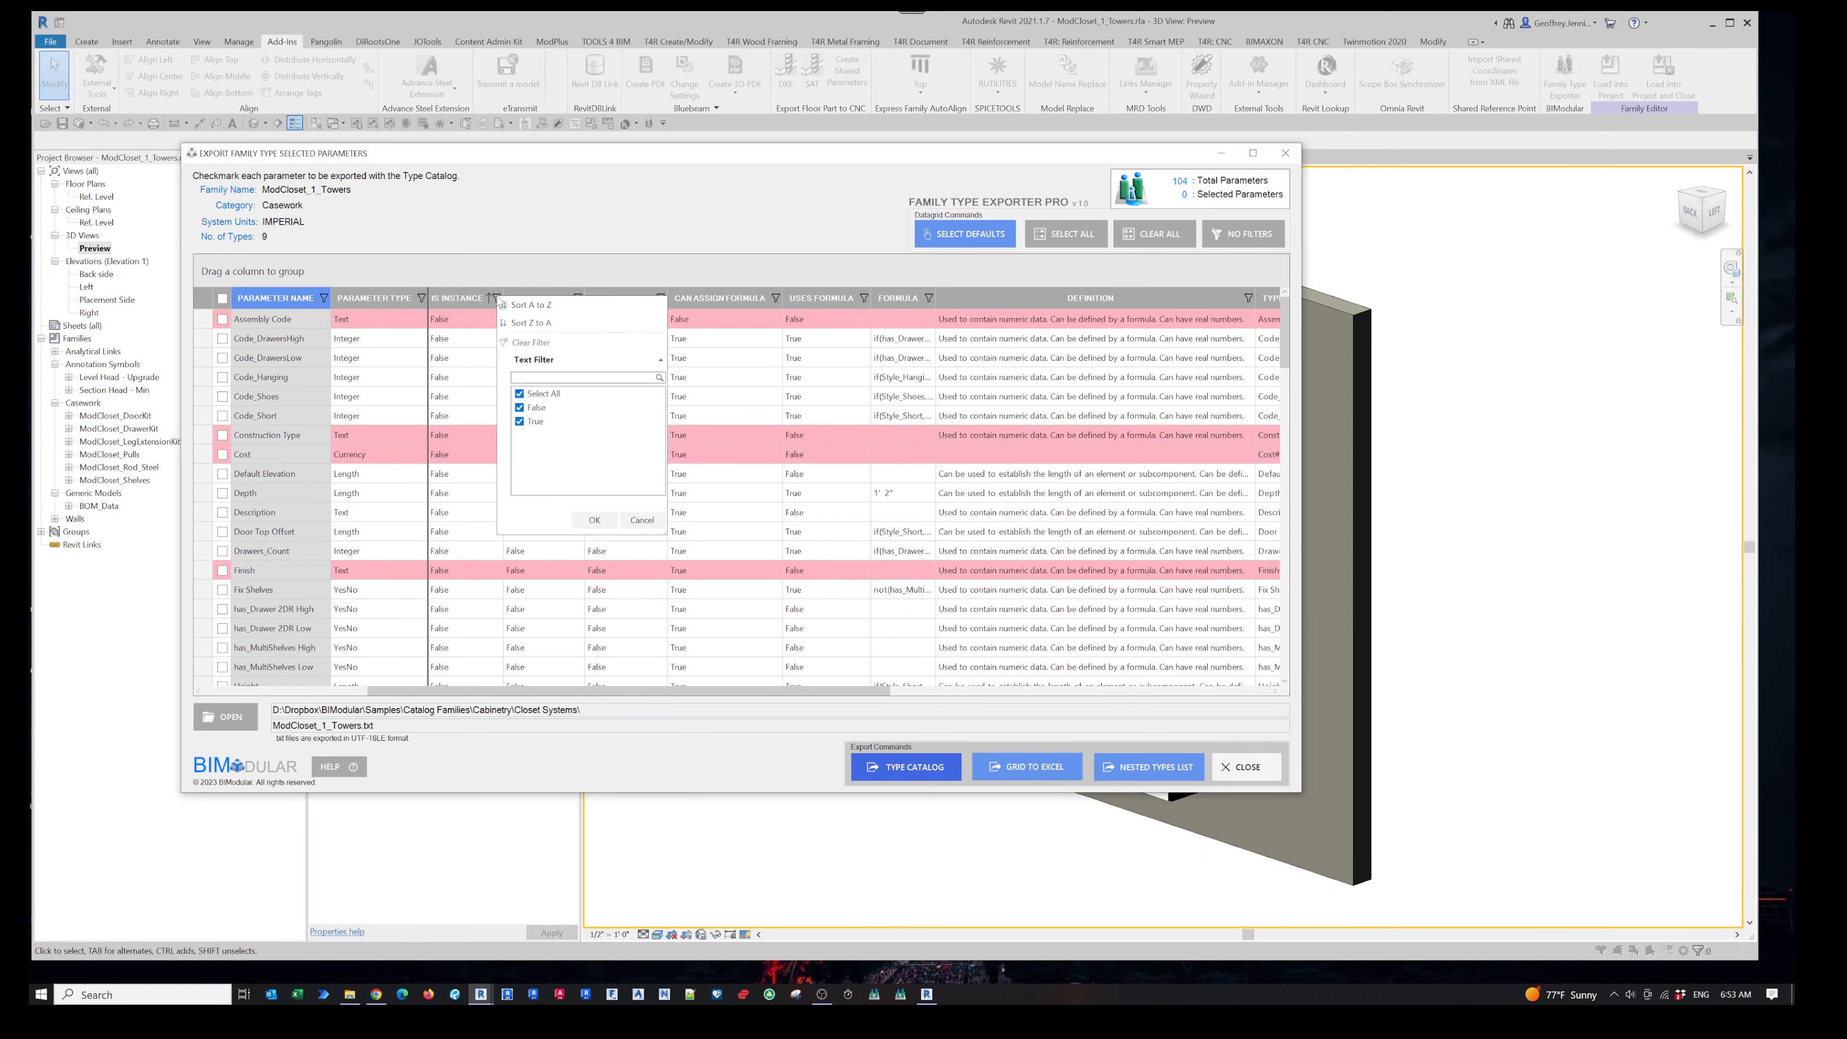
{"action": "left_click", "coordinate": [743, 300]}
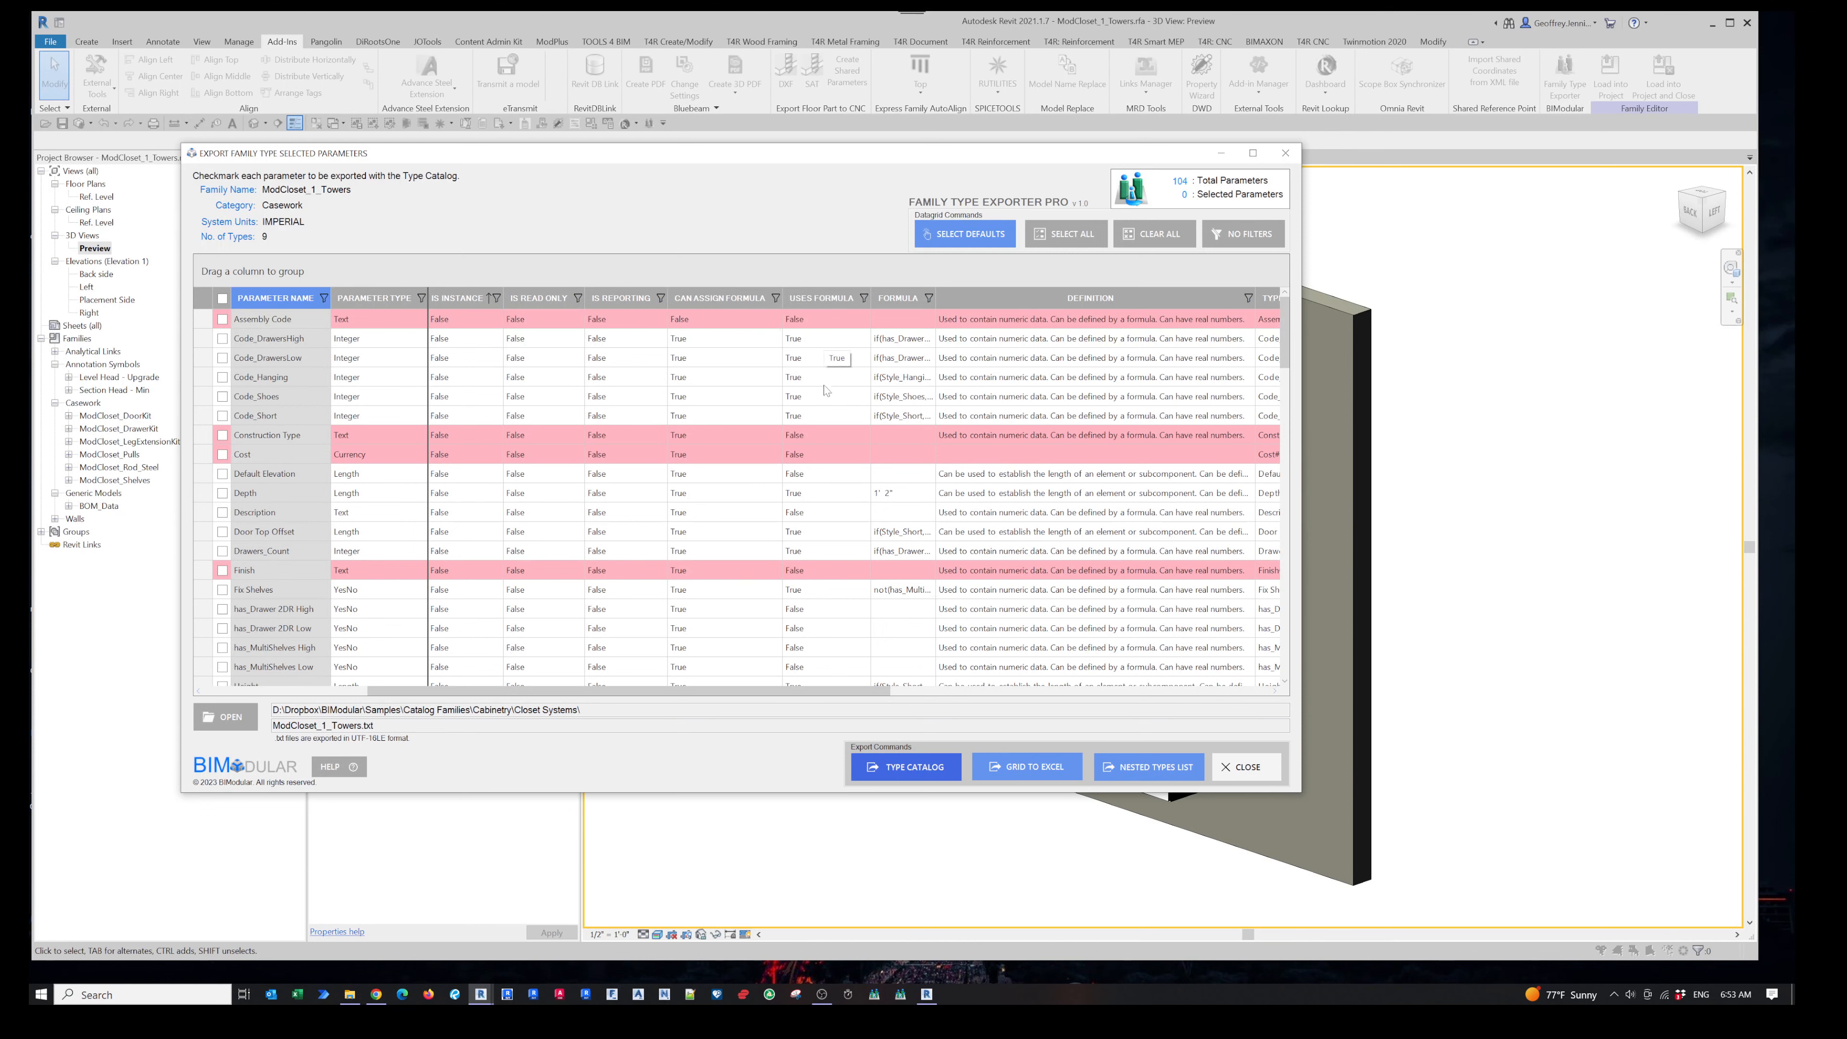
- Widen the Formula column and scroll through the parameters to review their formulas
{"action": "left_click_drag", "start_coordinate": [840, 695], "coordinate": [1040, 695]}
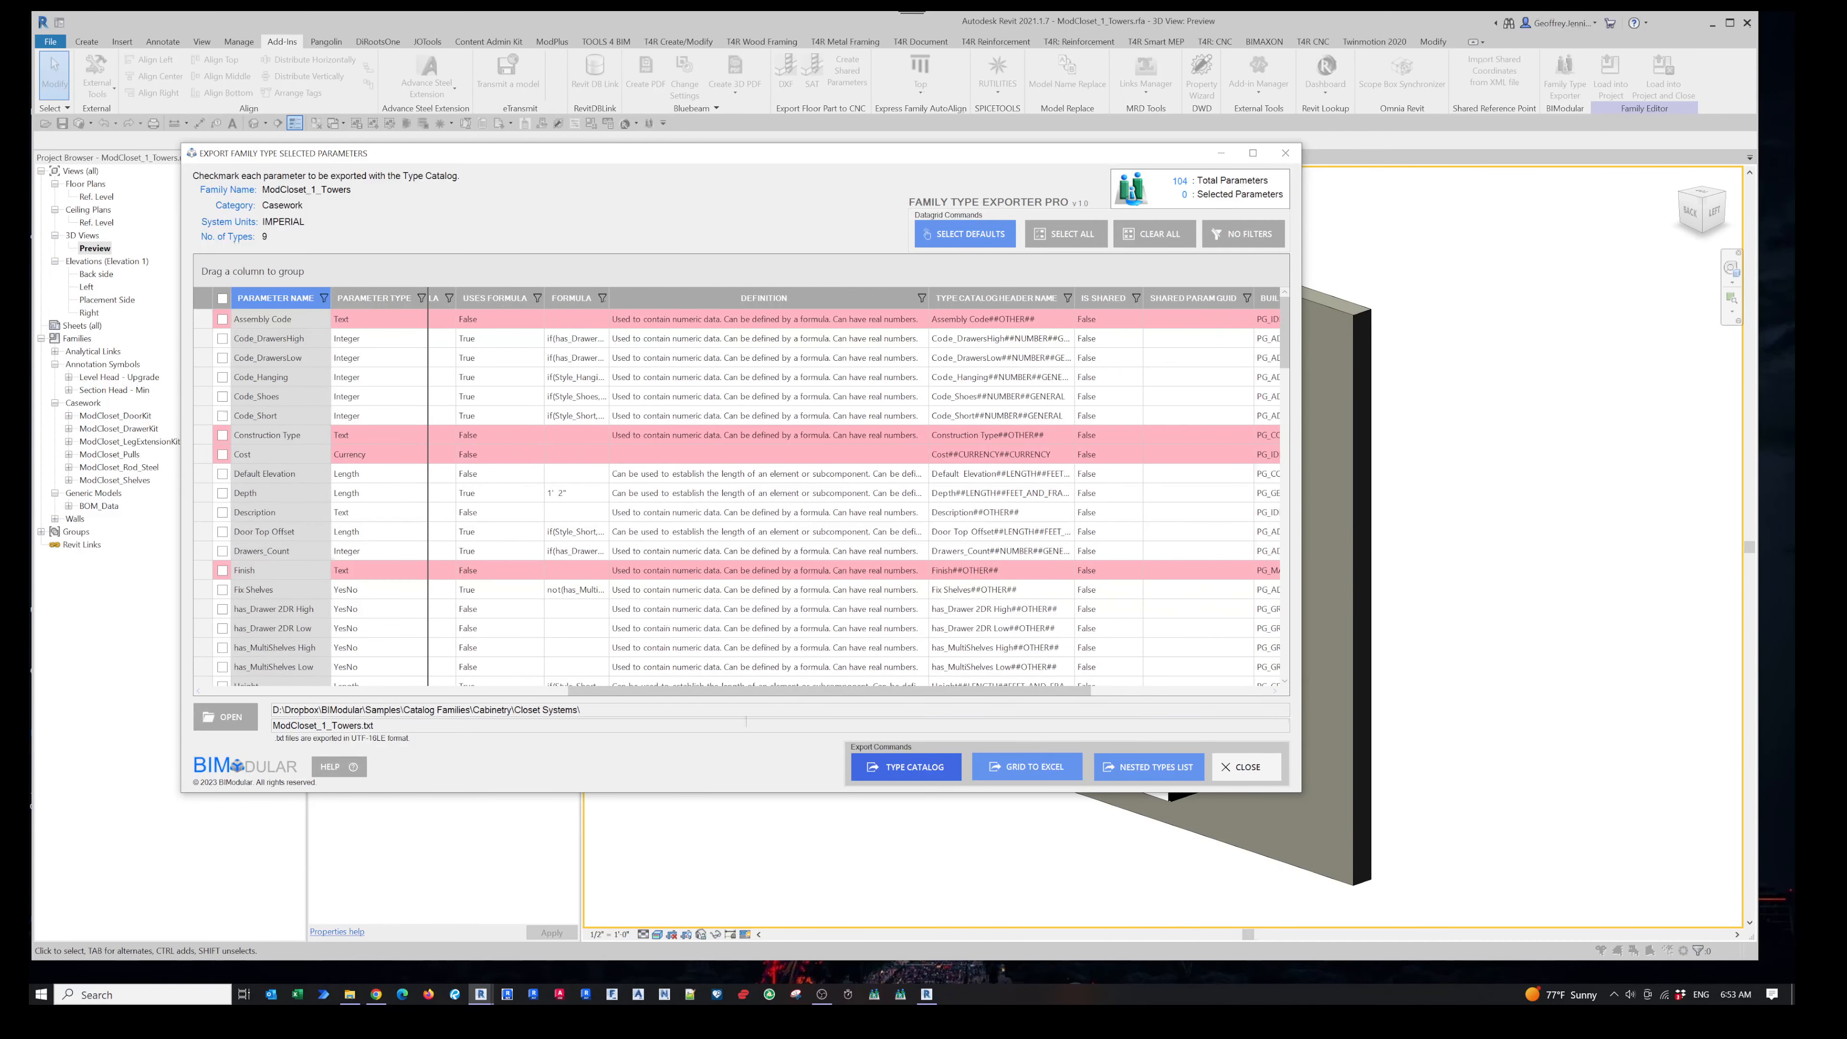
{"action": "left_click_drag", "start_coordinate": [609, 299], "coordinate": [850, 301]}
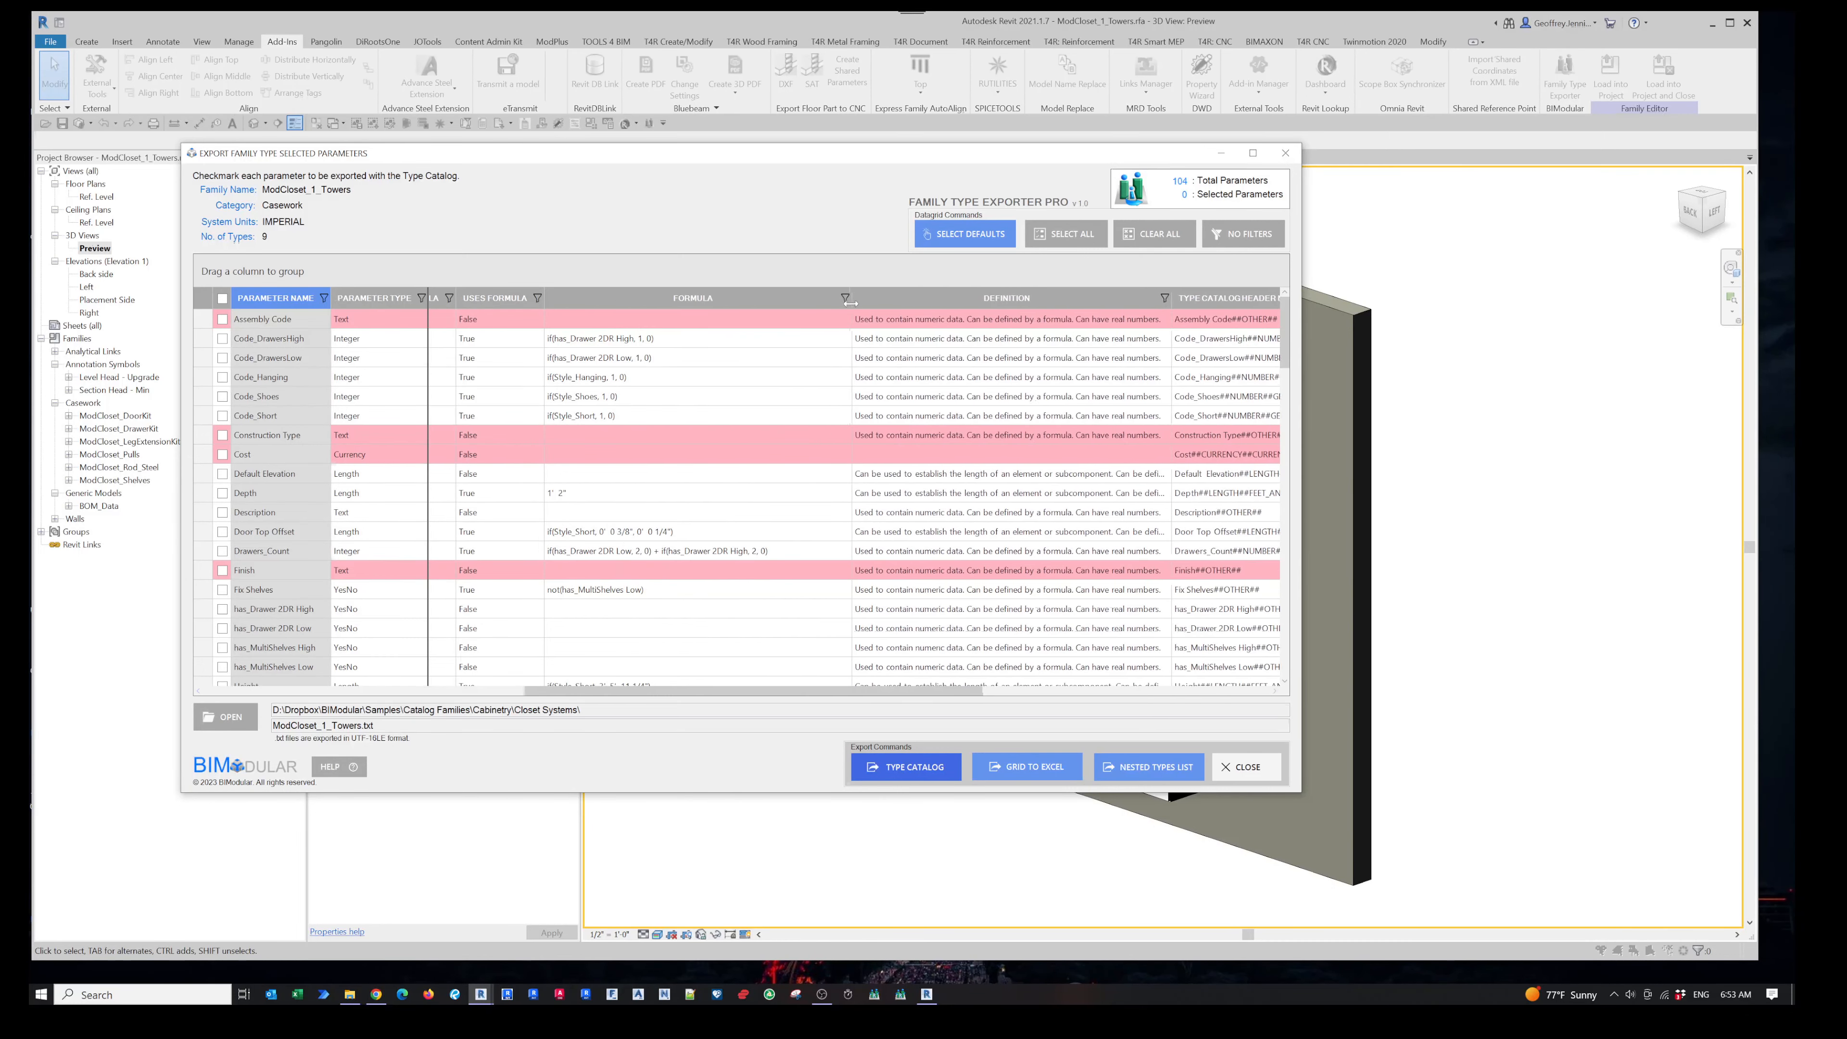
{"action": "scroll", "coordinate": [740, 406], "scroll_direction": "down", "scroll_amount": 10}
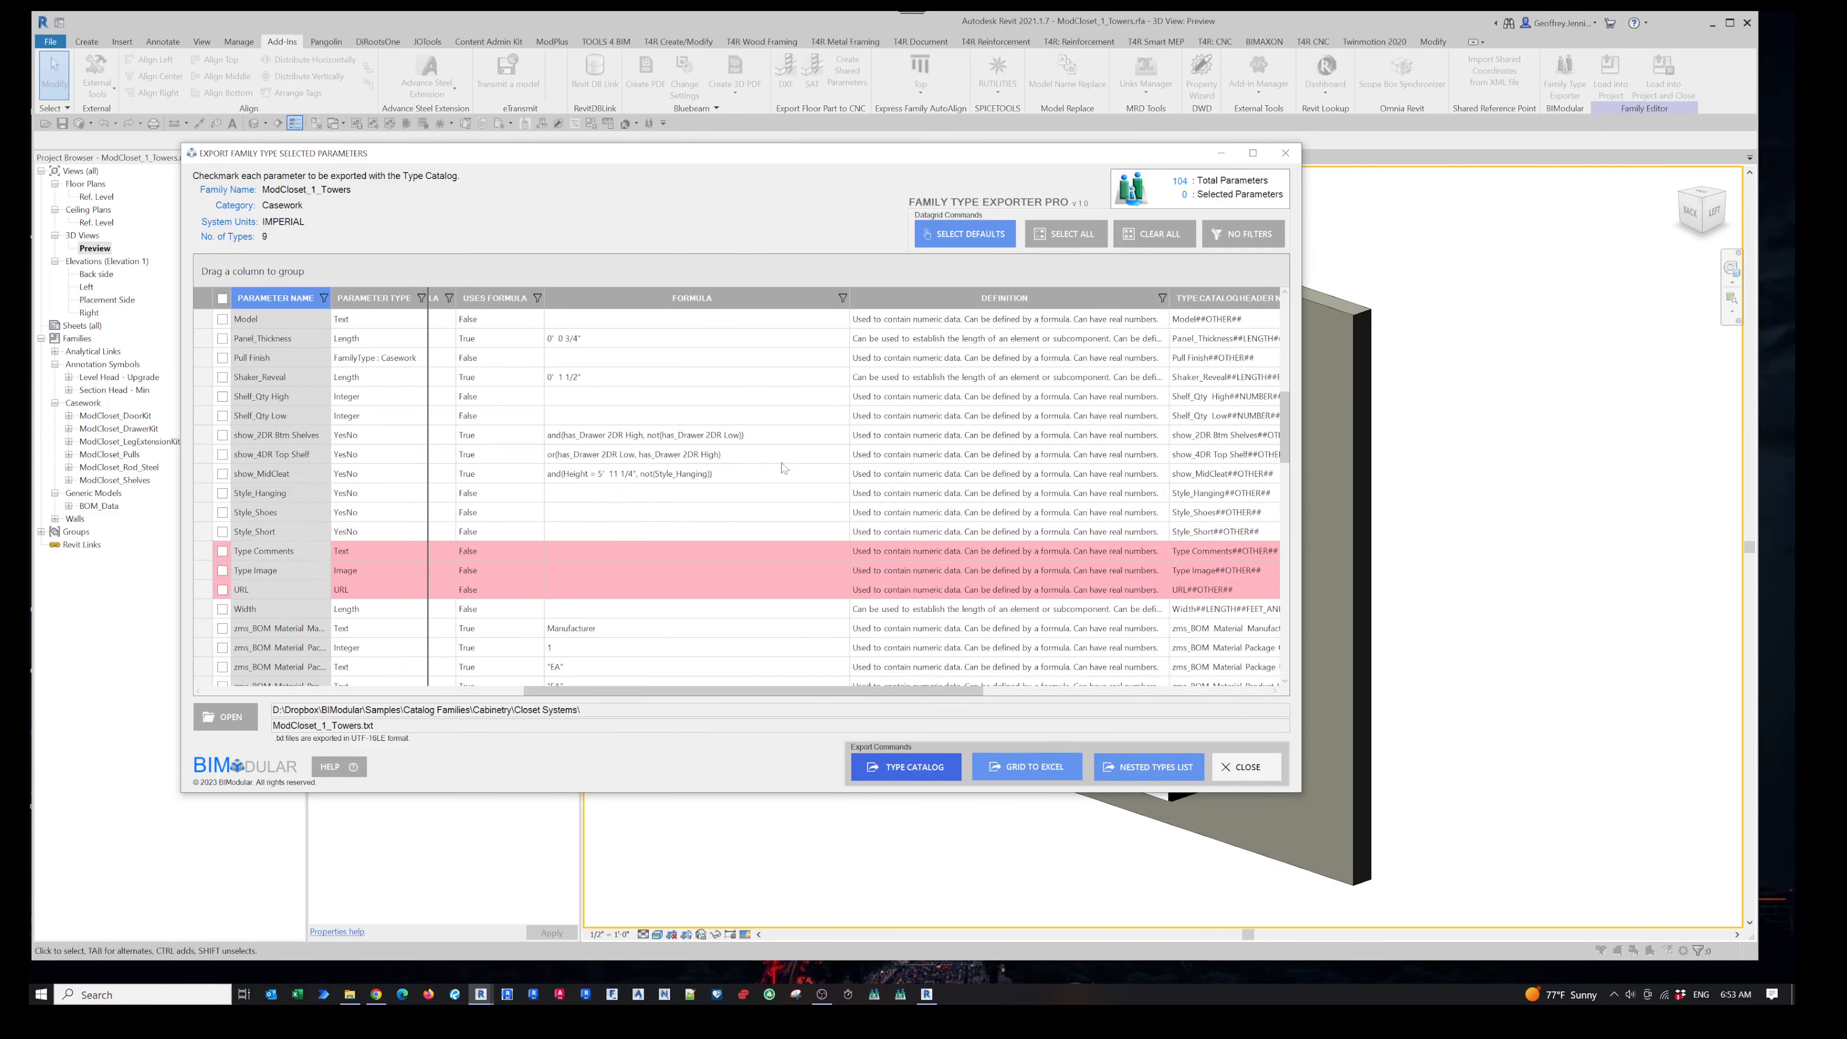
{"action": "scroll", "coordinate": [738, 519], "scroll_direction": "down", "scroll_amount": 2}
{"action": "scroll", "coordinate": [738, 518], "scroll_direction": "down", "scroll_amount": 2}
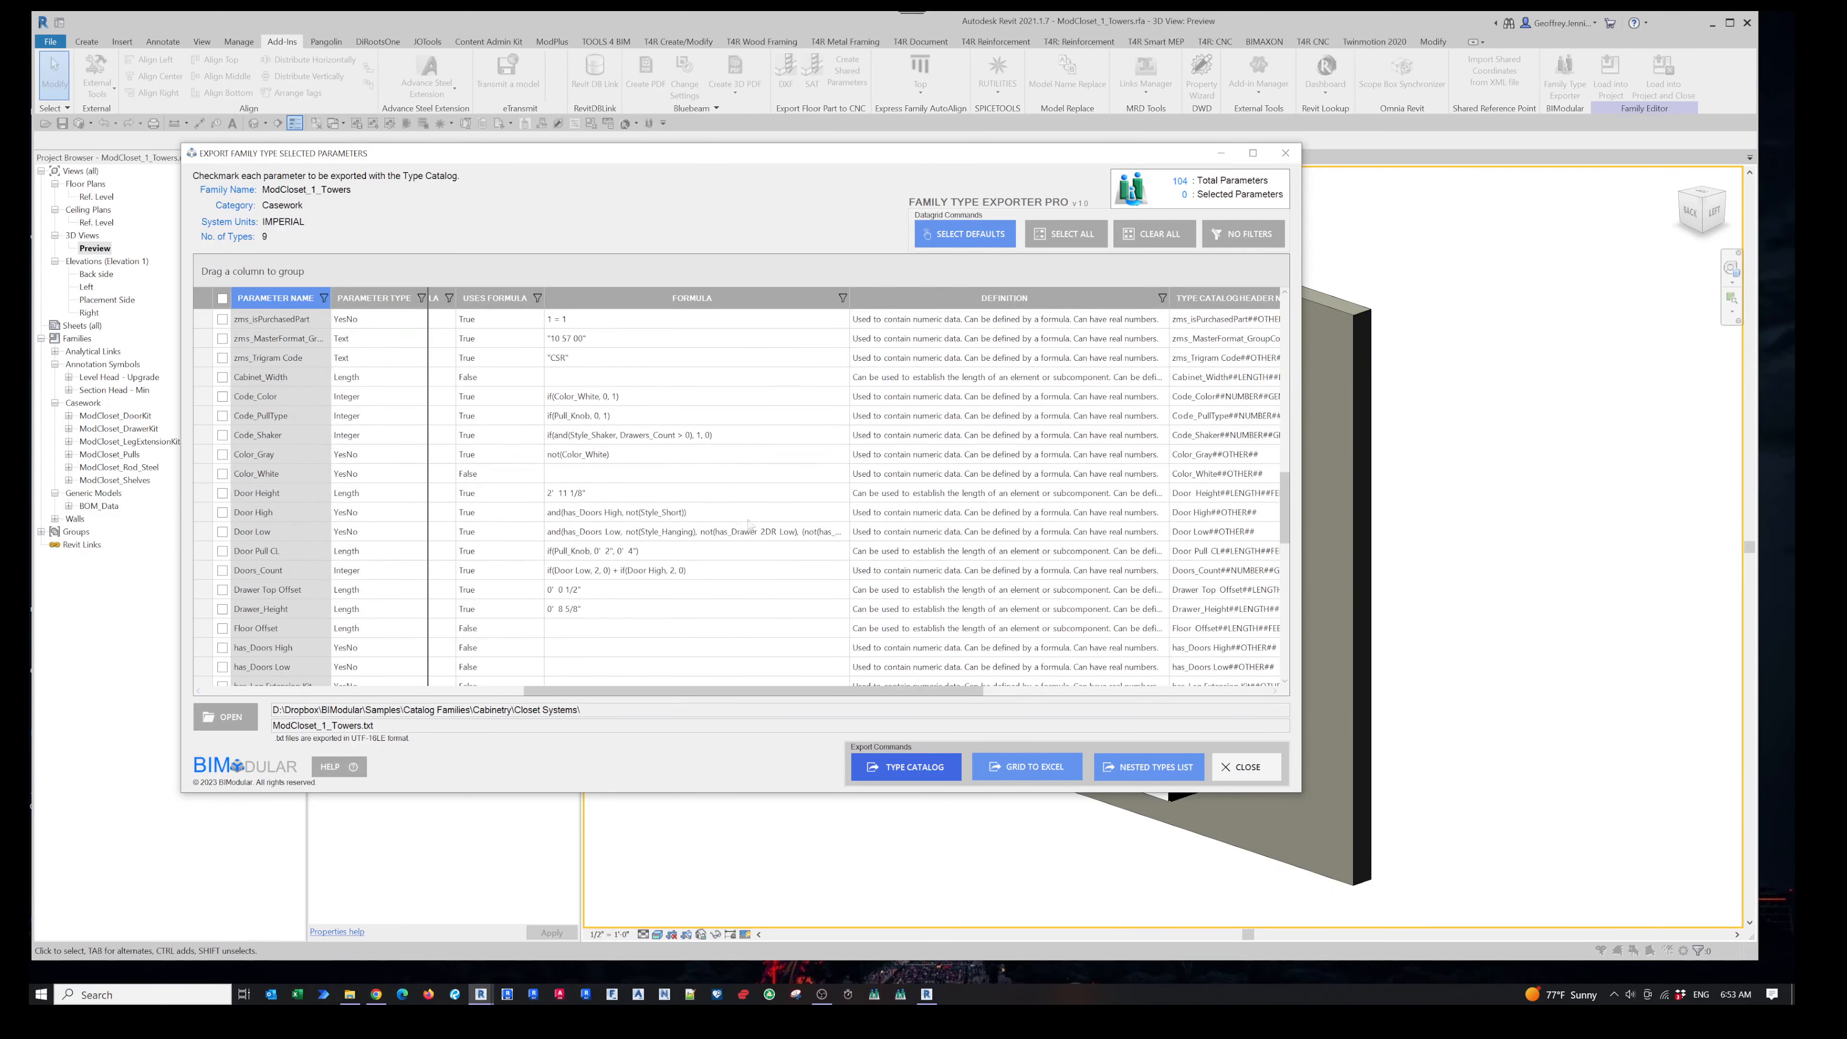
{"action": "scroll", "coordinate": [760, 518], "scroll_direction": "up", "scroll_amount": 7}
{"action": "scroll", "coordinate": [767, 518], "scroll_direction": "up", "scroll_amount": 6}
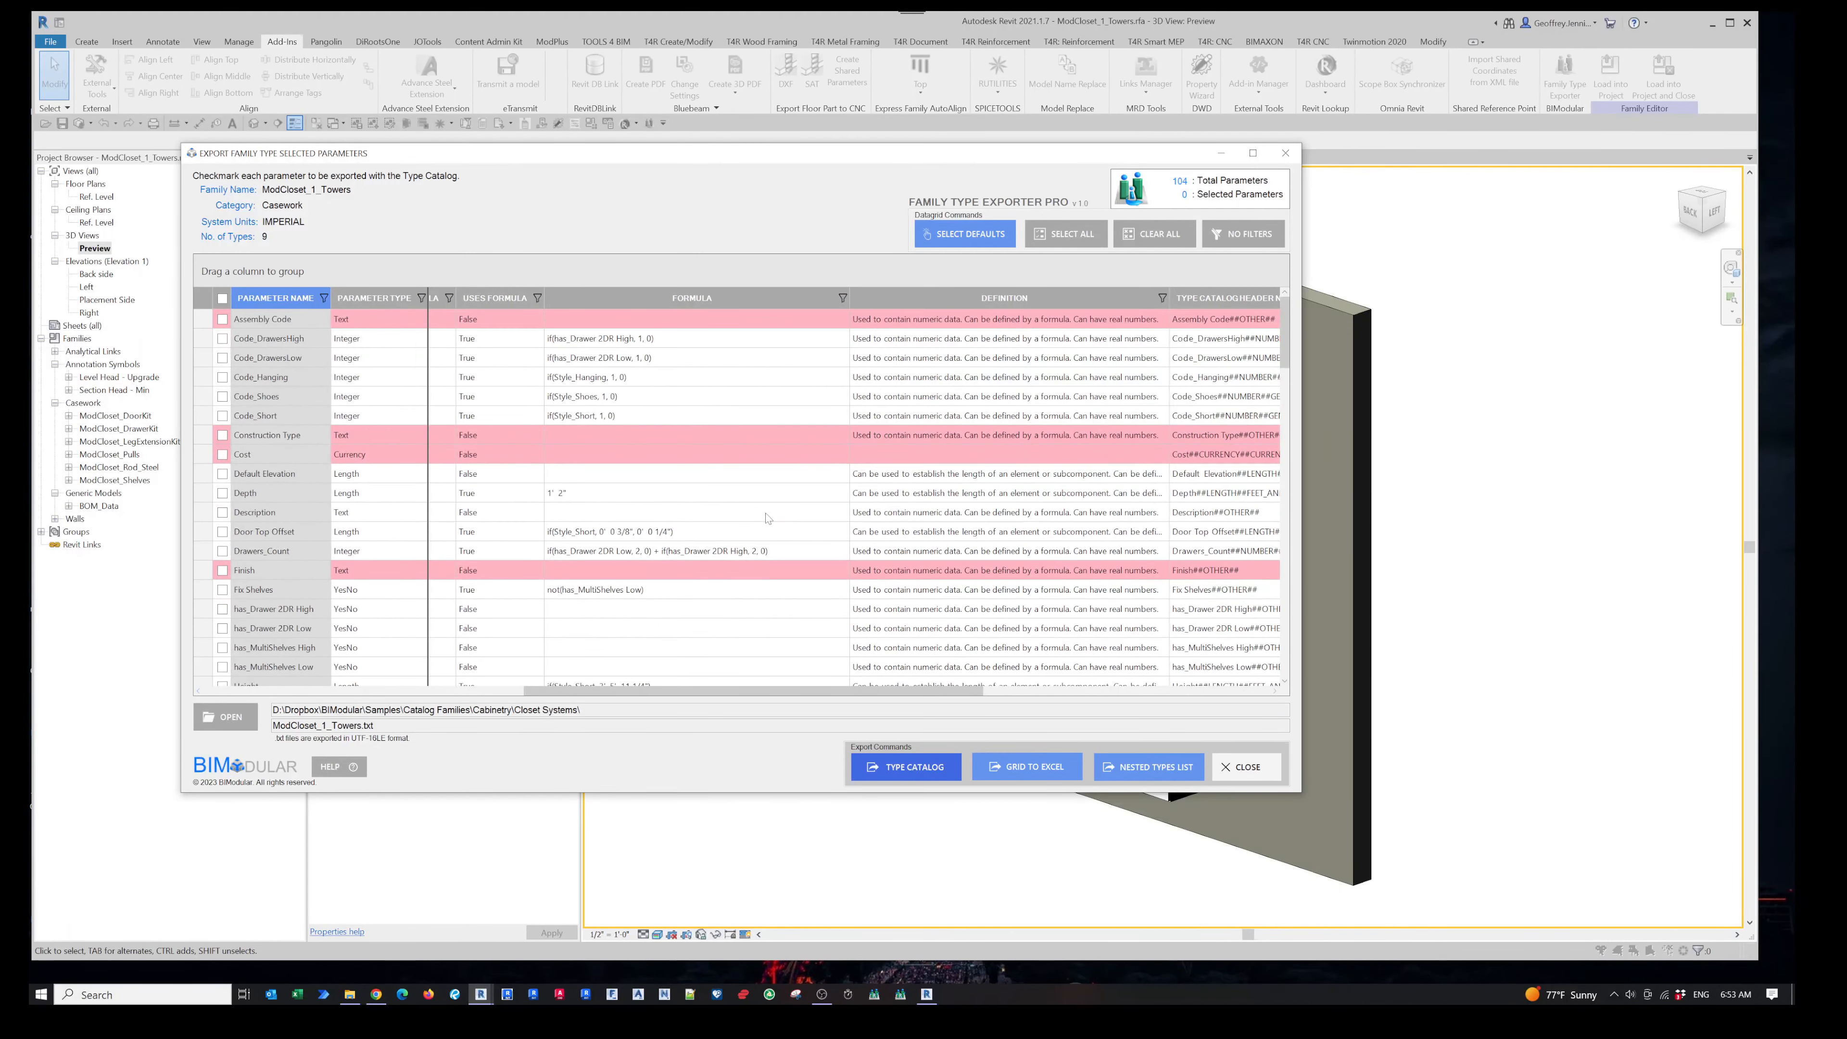
- Check the Code_Shoes parameter for export
{"action": "left_click", "coordinate": [1012, 396]}
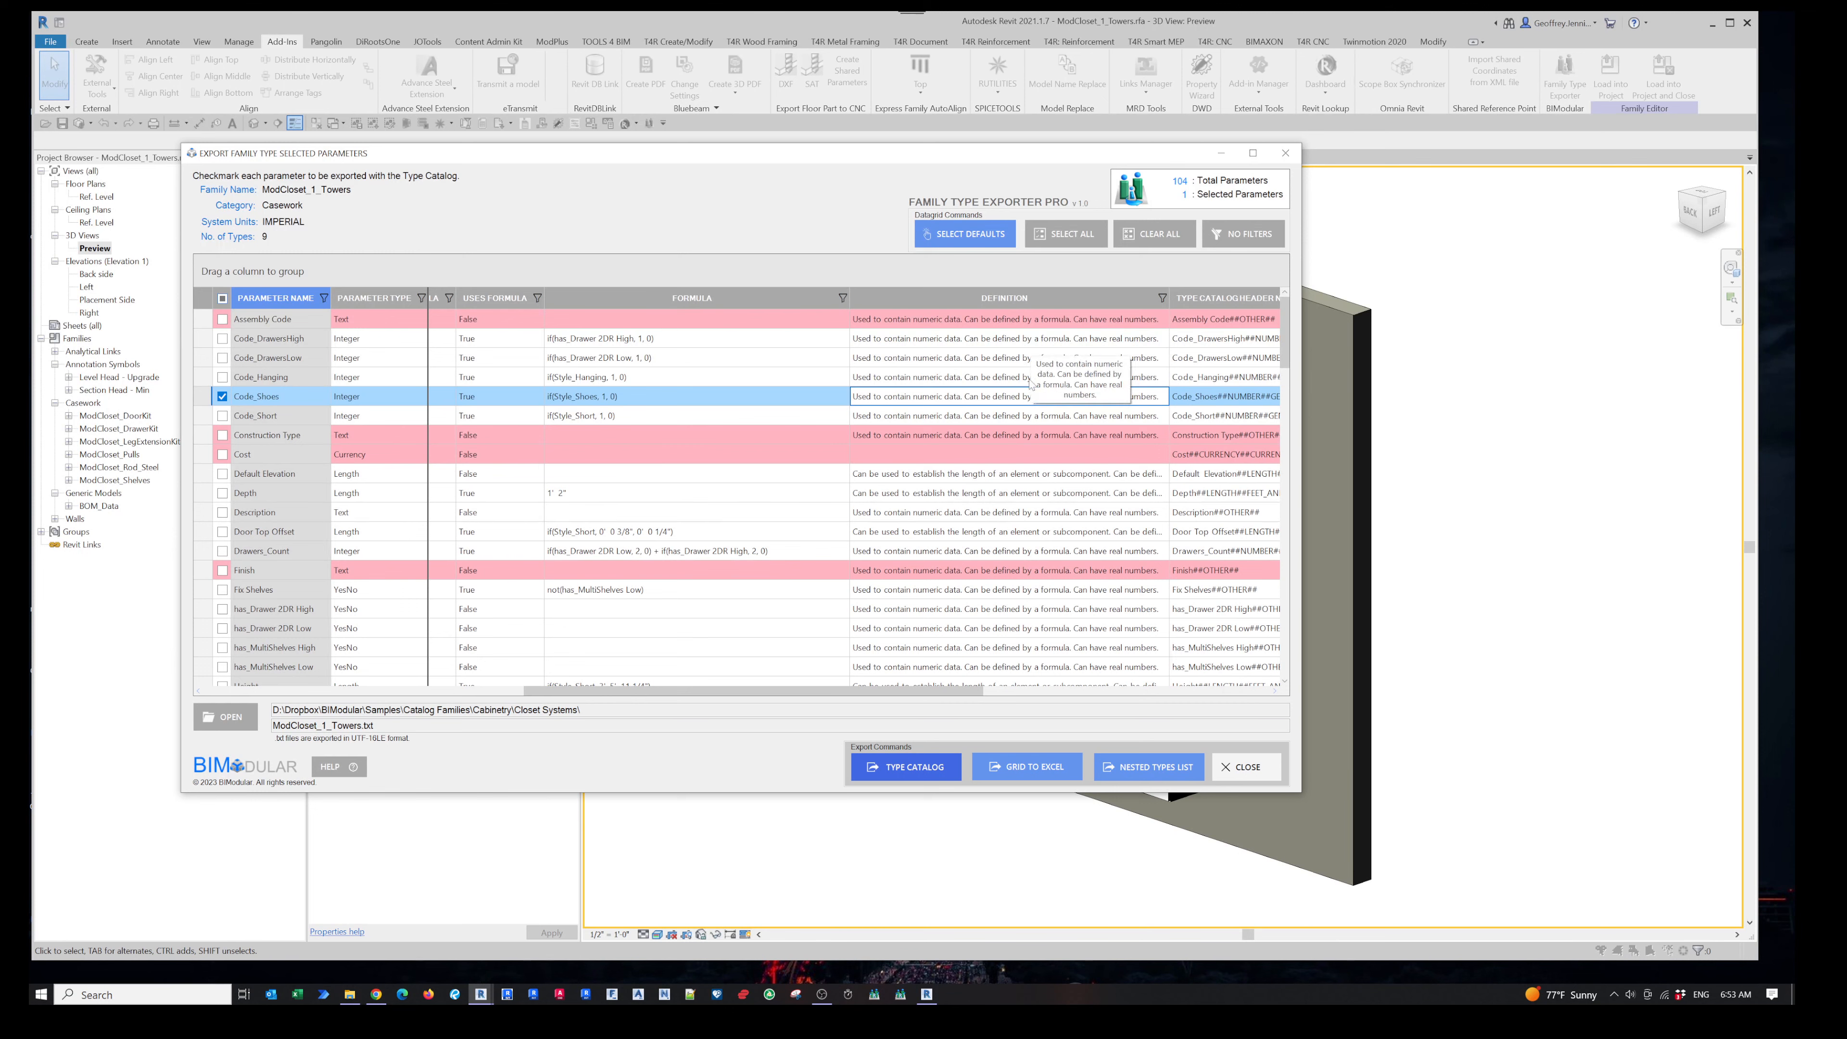
{"action": "left_click_drag", "start_coordinate": [909, 692], "coordinate": [1184, 703]}
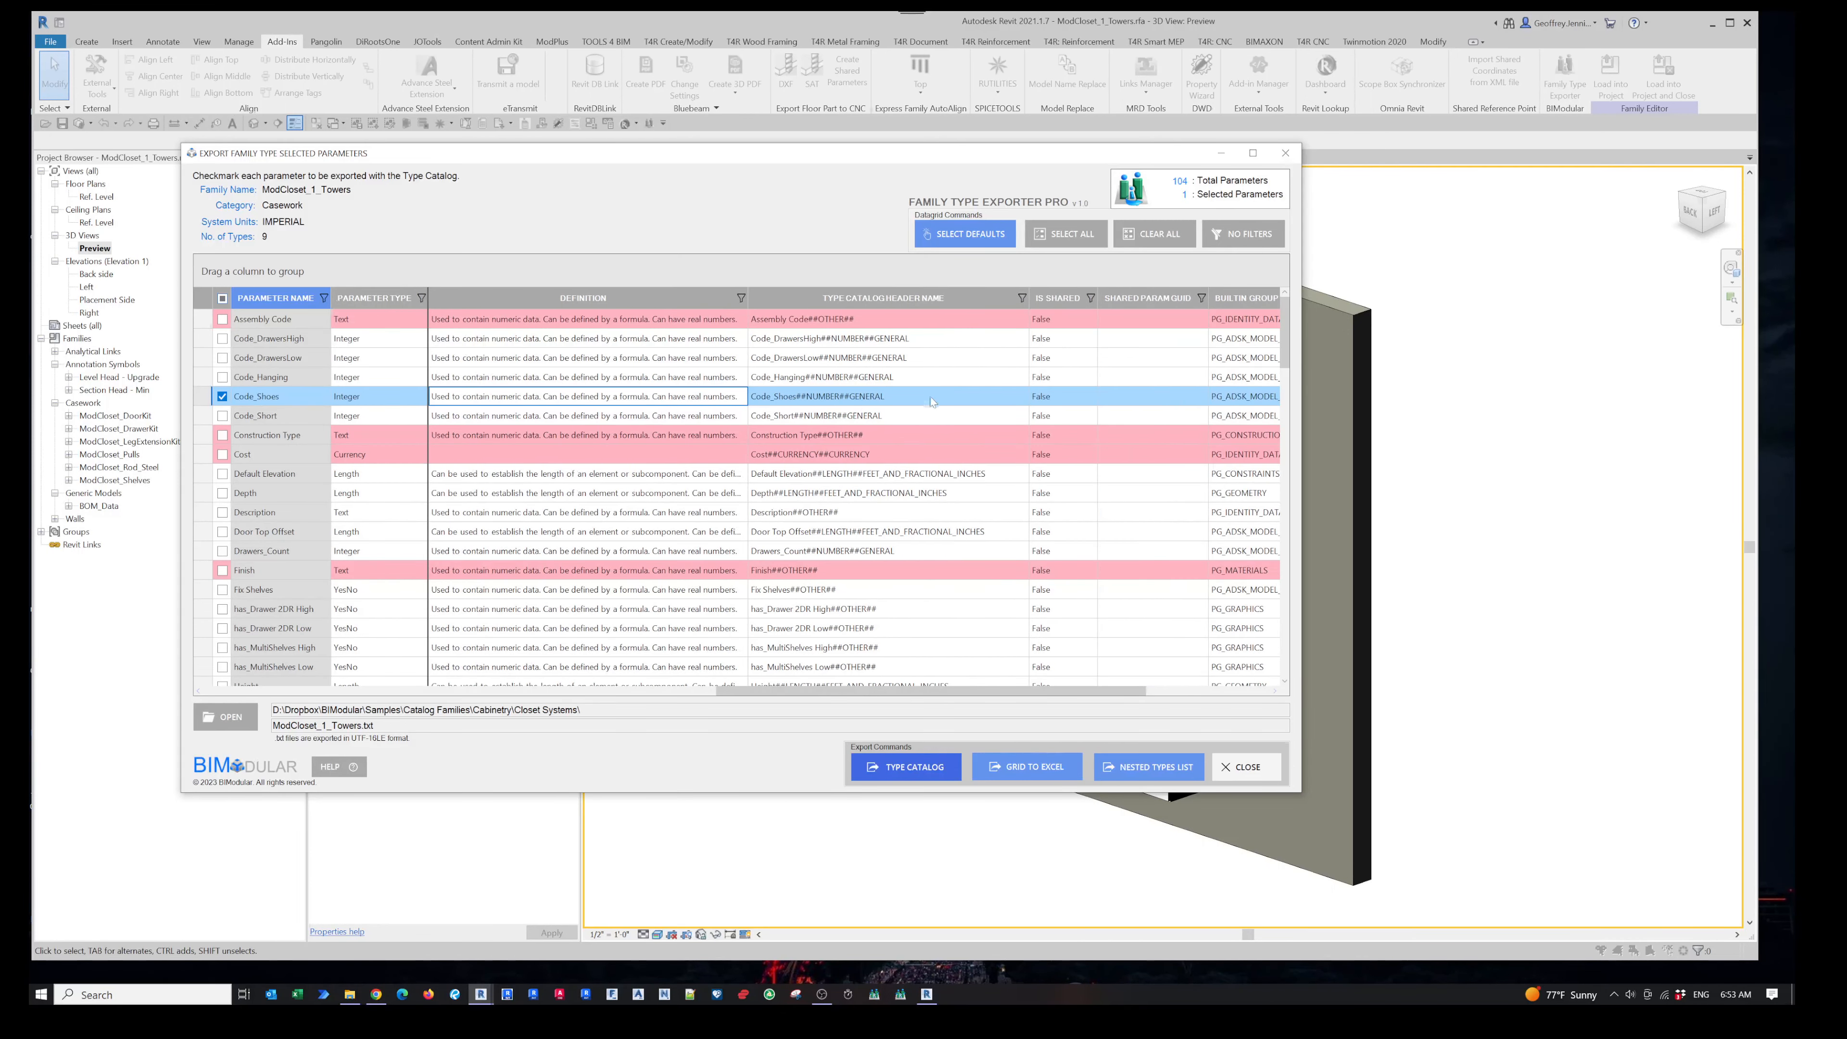
- Widen the Shared Param GUID column and scroll through the grid to review the remaining parameter columns
{"action": "scroll", "coordinate": [887, 384], "scroll_direction": "down", "scroll_amount": 6}
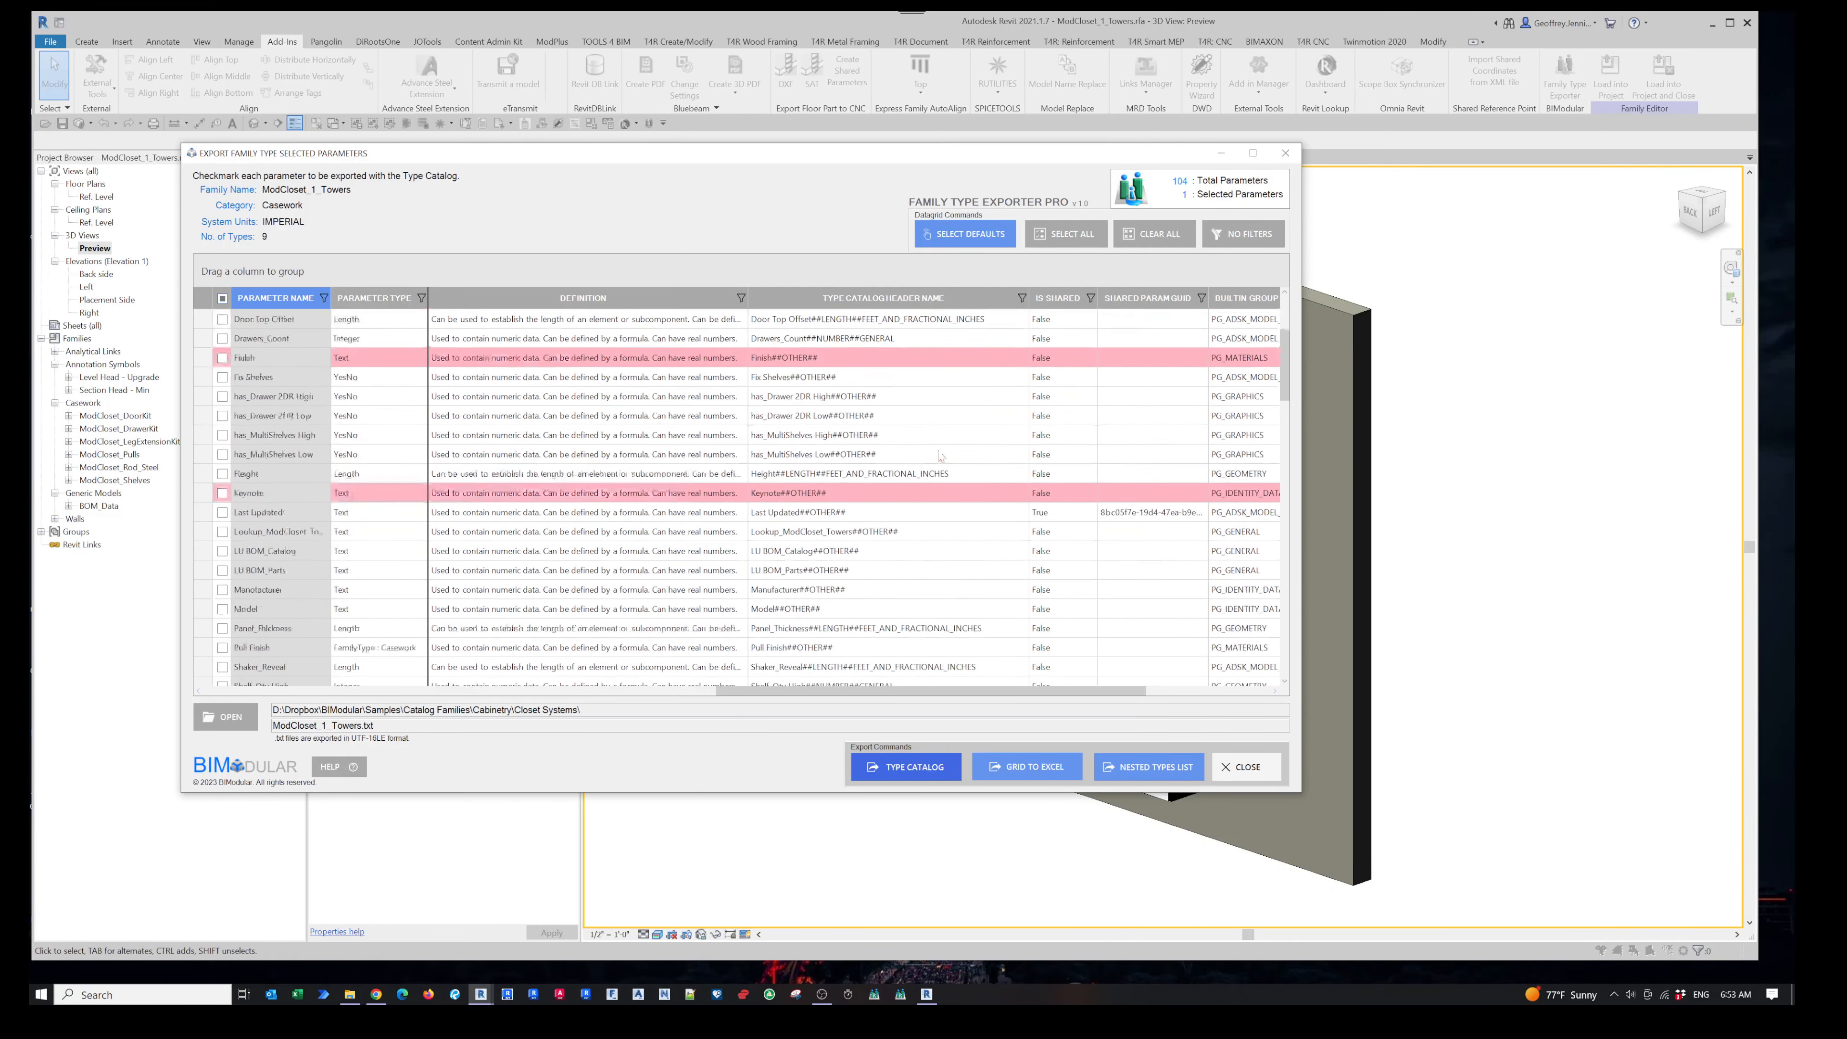
{"action": "scroll", "coordinate": [939, 456], "scroll_direction": "down", "scroll_amount": 8}
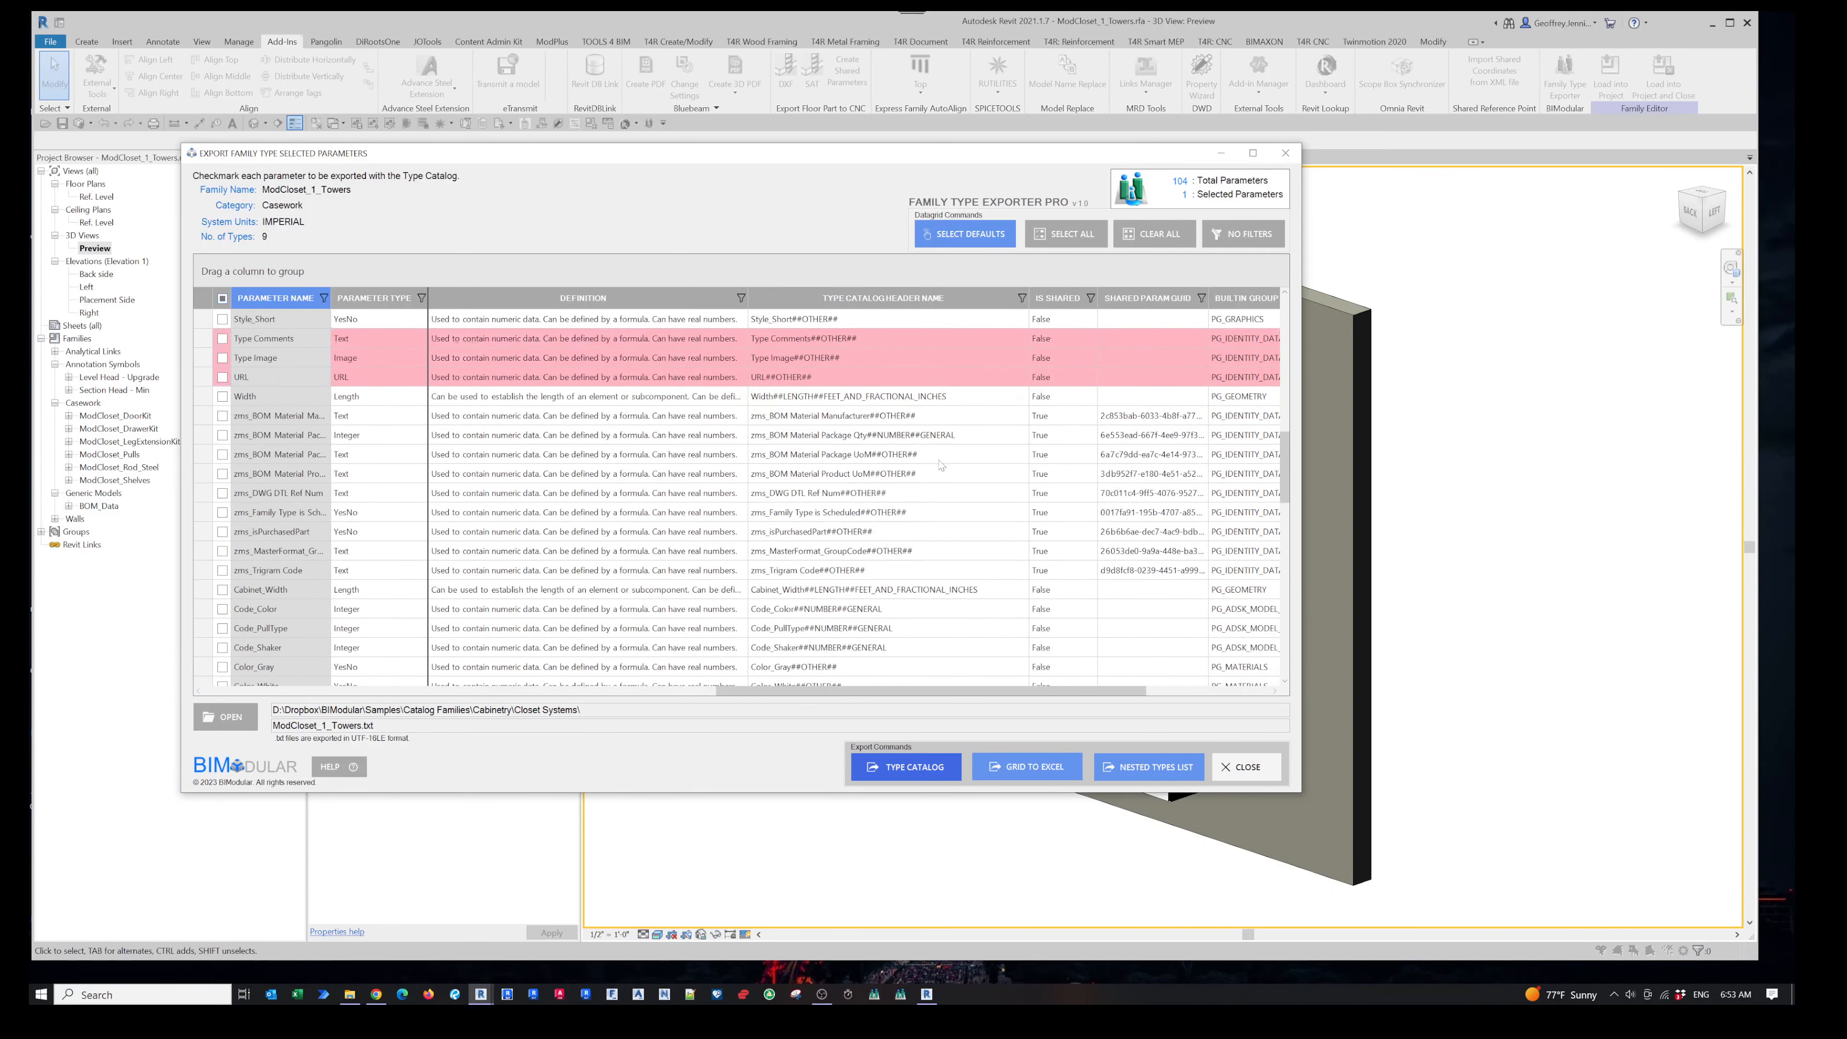
{"action": "scroll", "coordinate": [938, 510], "scroll_direction": "down", "scroll_amount": 8}
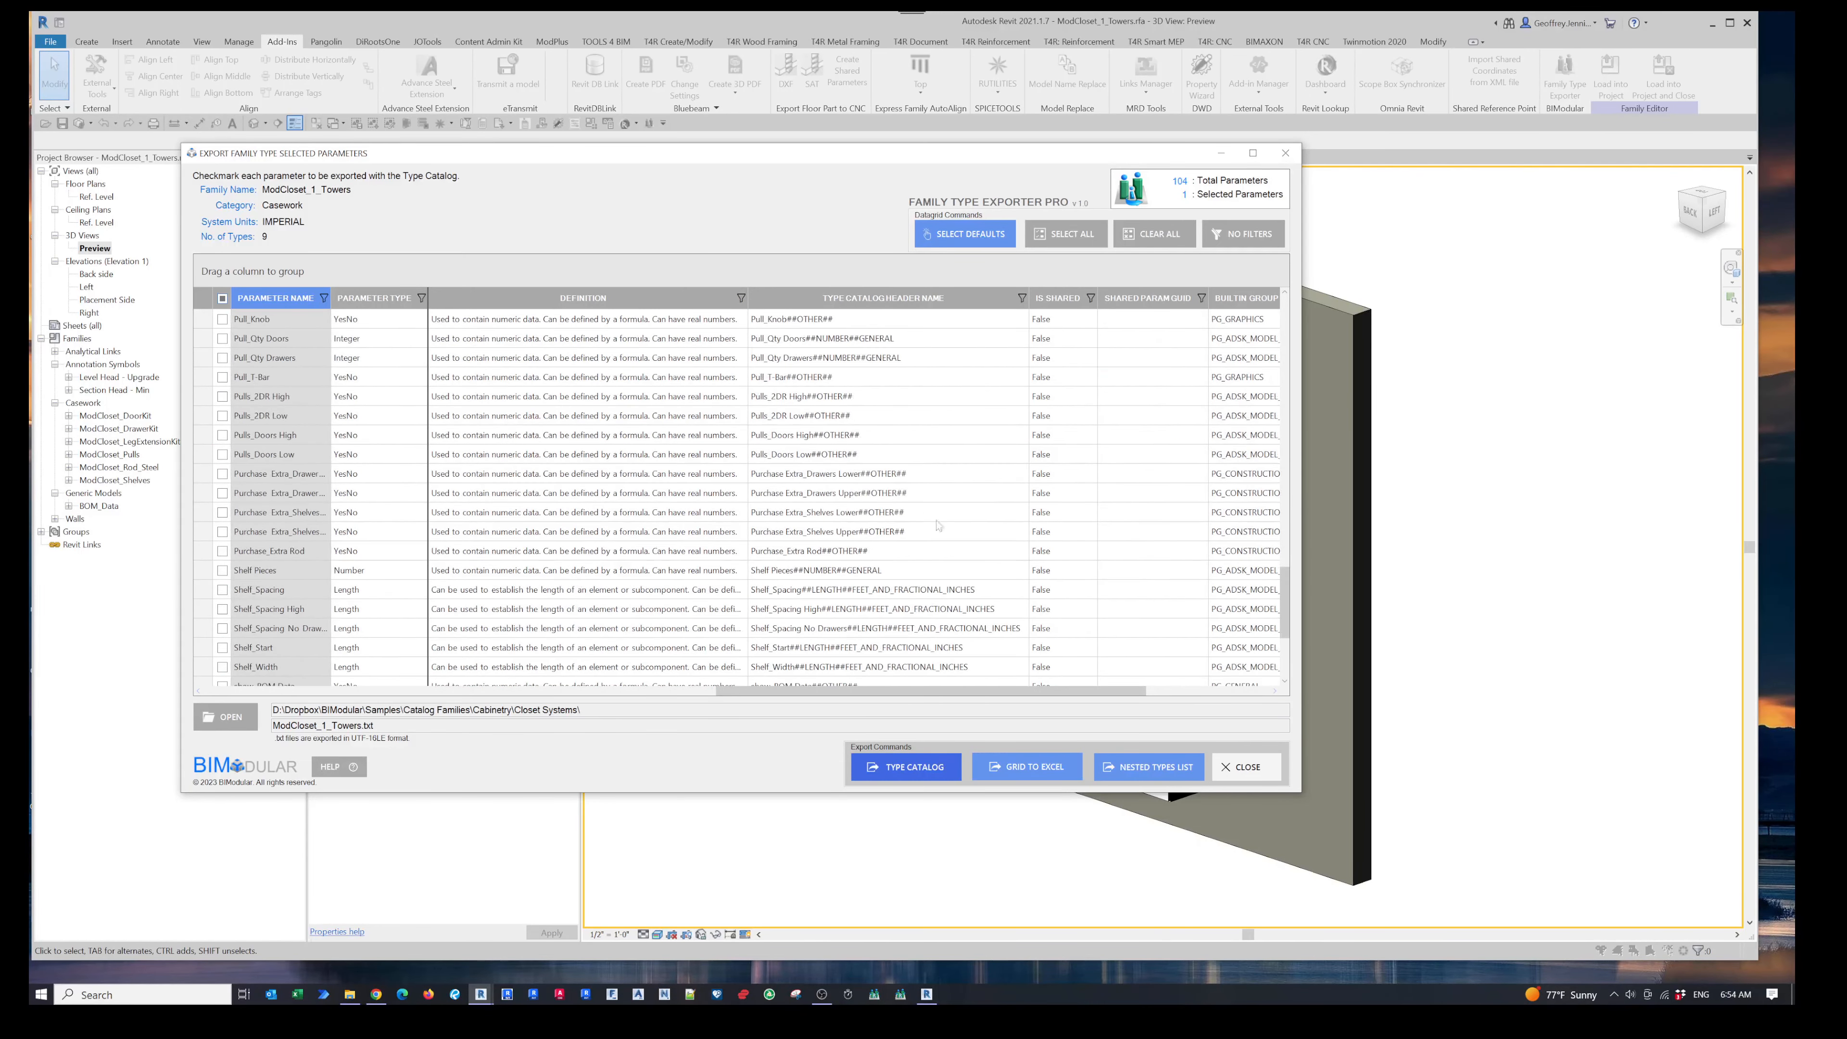
{"action": "left_click_drag", "start_coordinate": [964, 690], "coordinate": [1087, 690]}
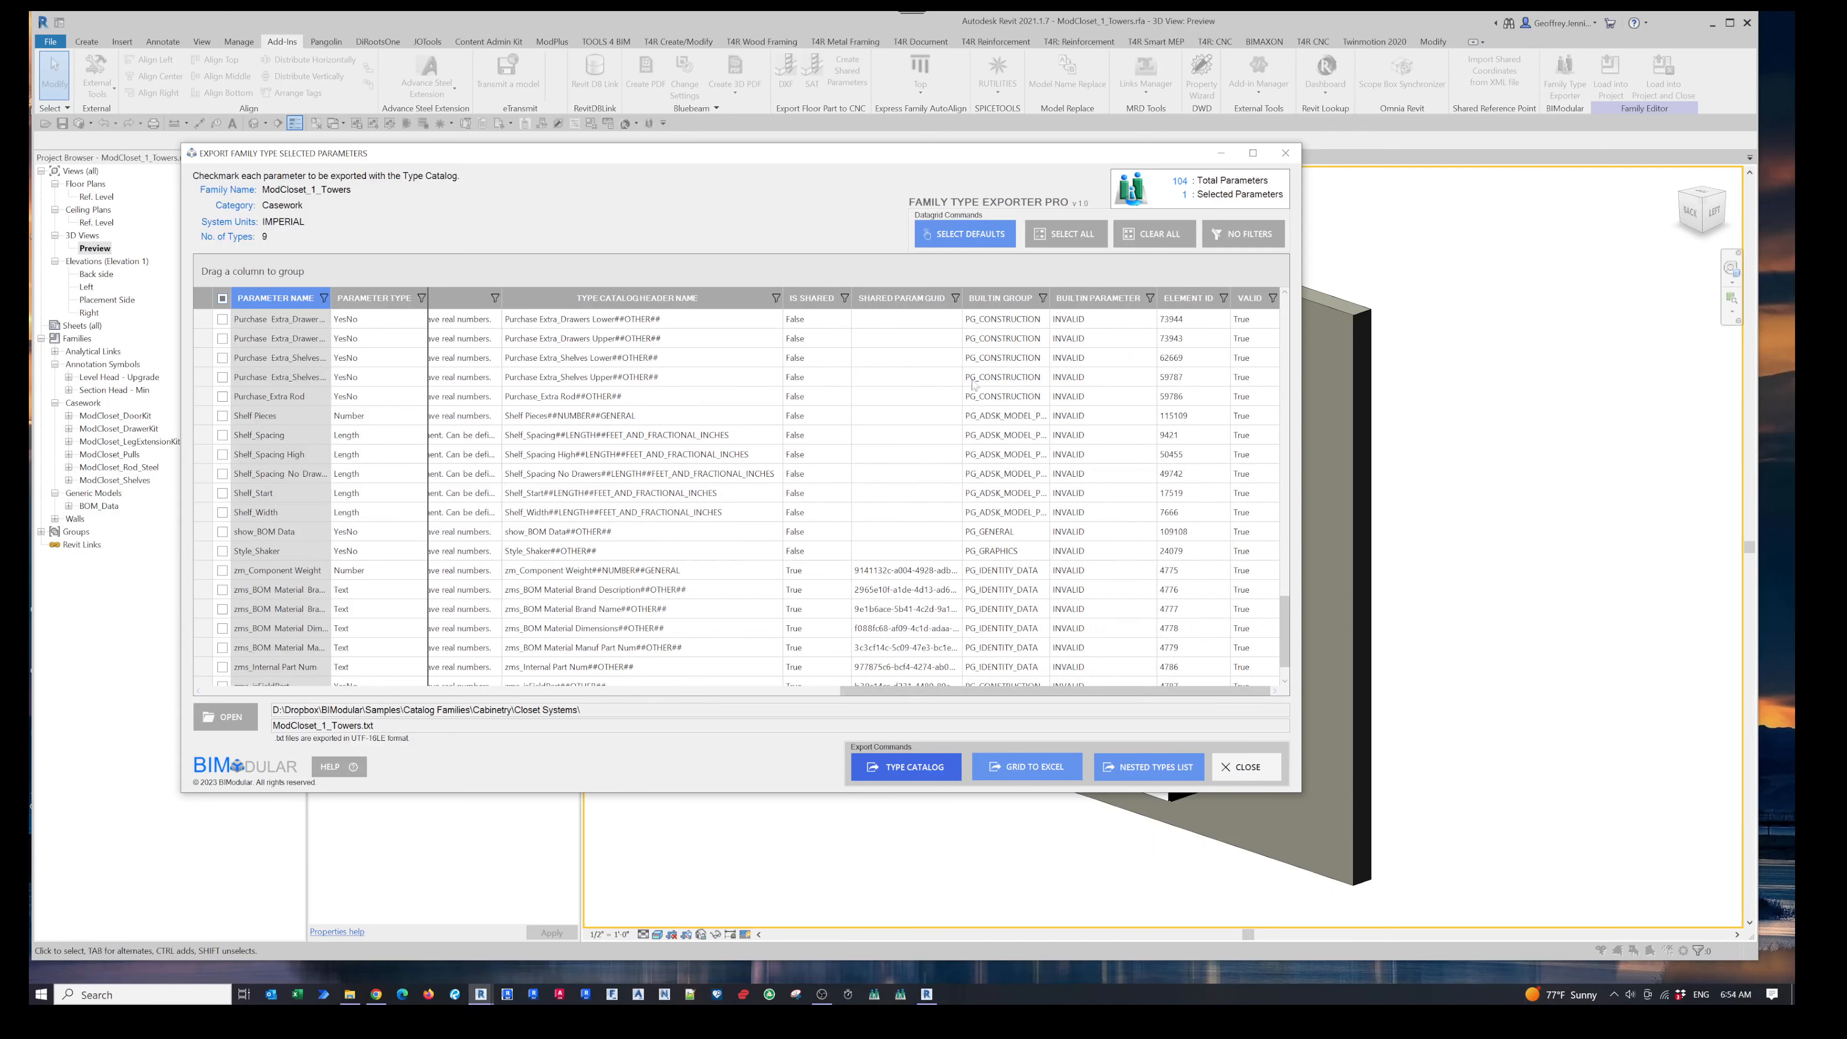
{"action": "left_click_drag", "start_coordinate": [990, 300], "coordinate": [1044, 300]}
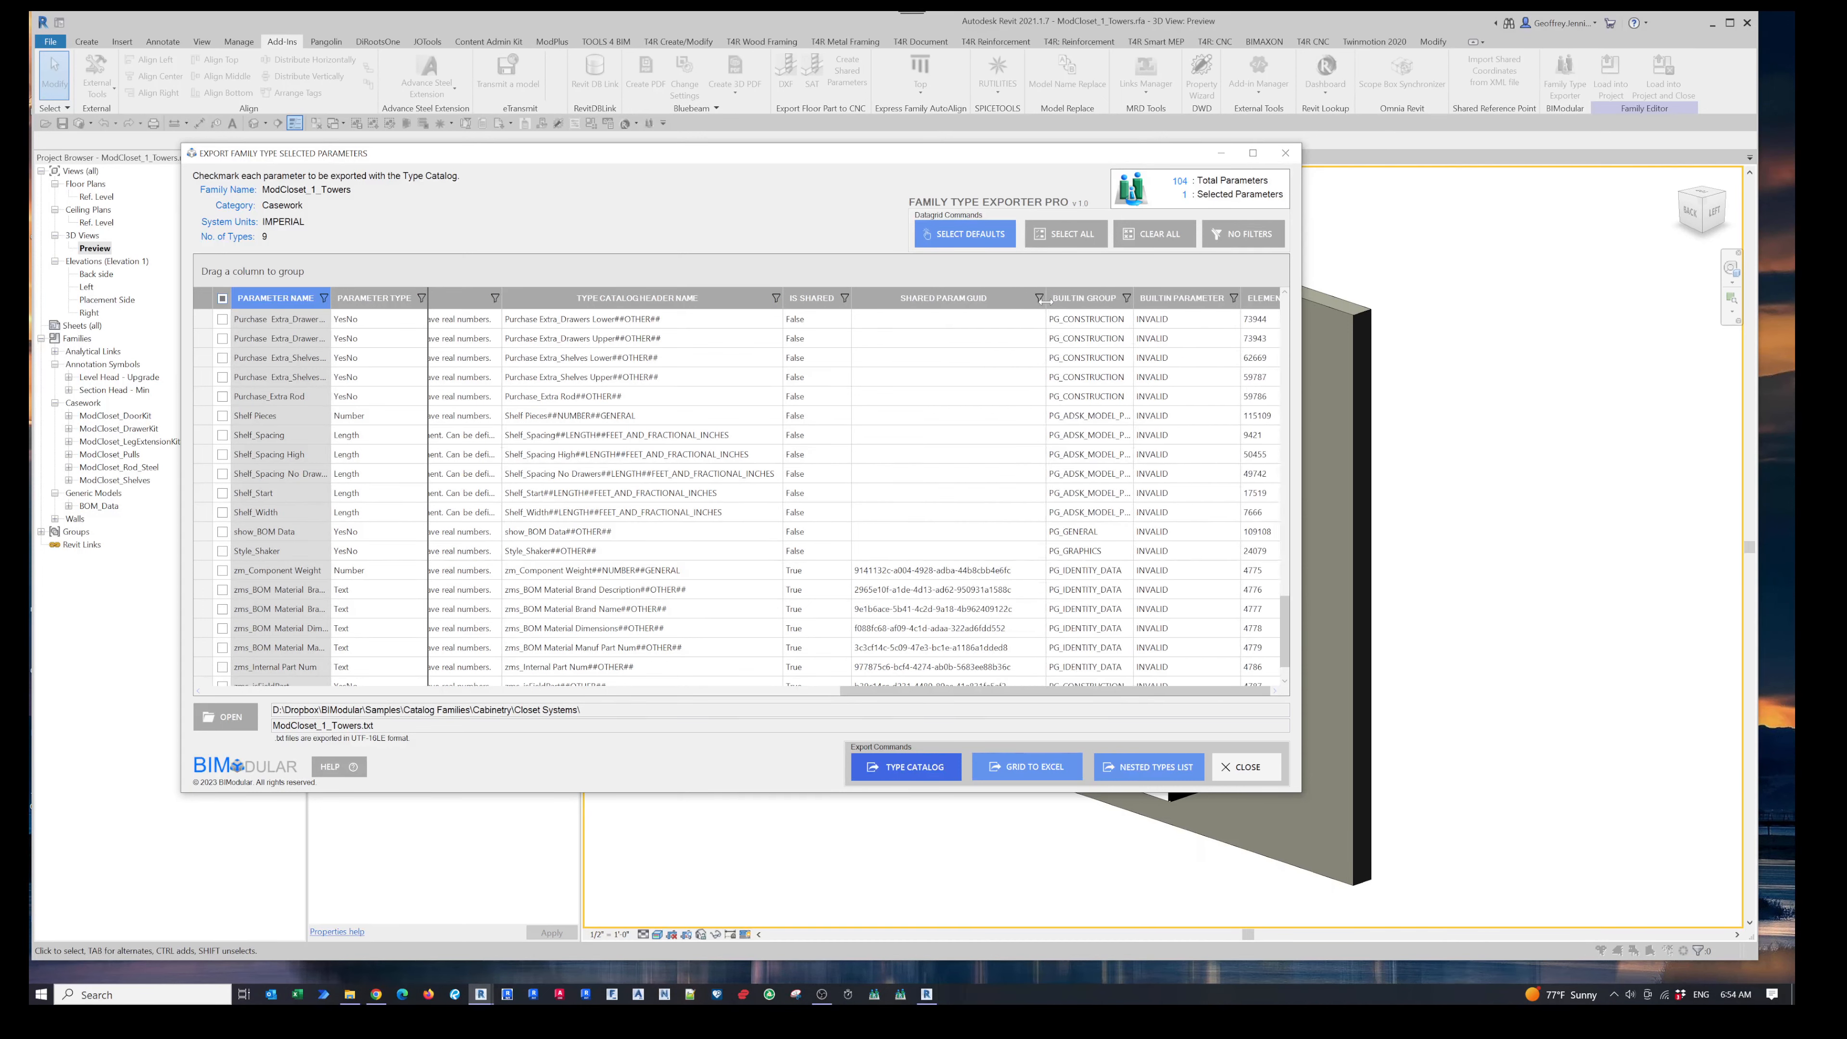
{"action": "left_click_drag", "start_coordinate": [988, 689], "coordinate": [1144, 690]}
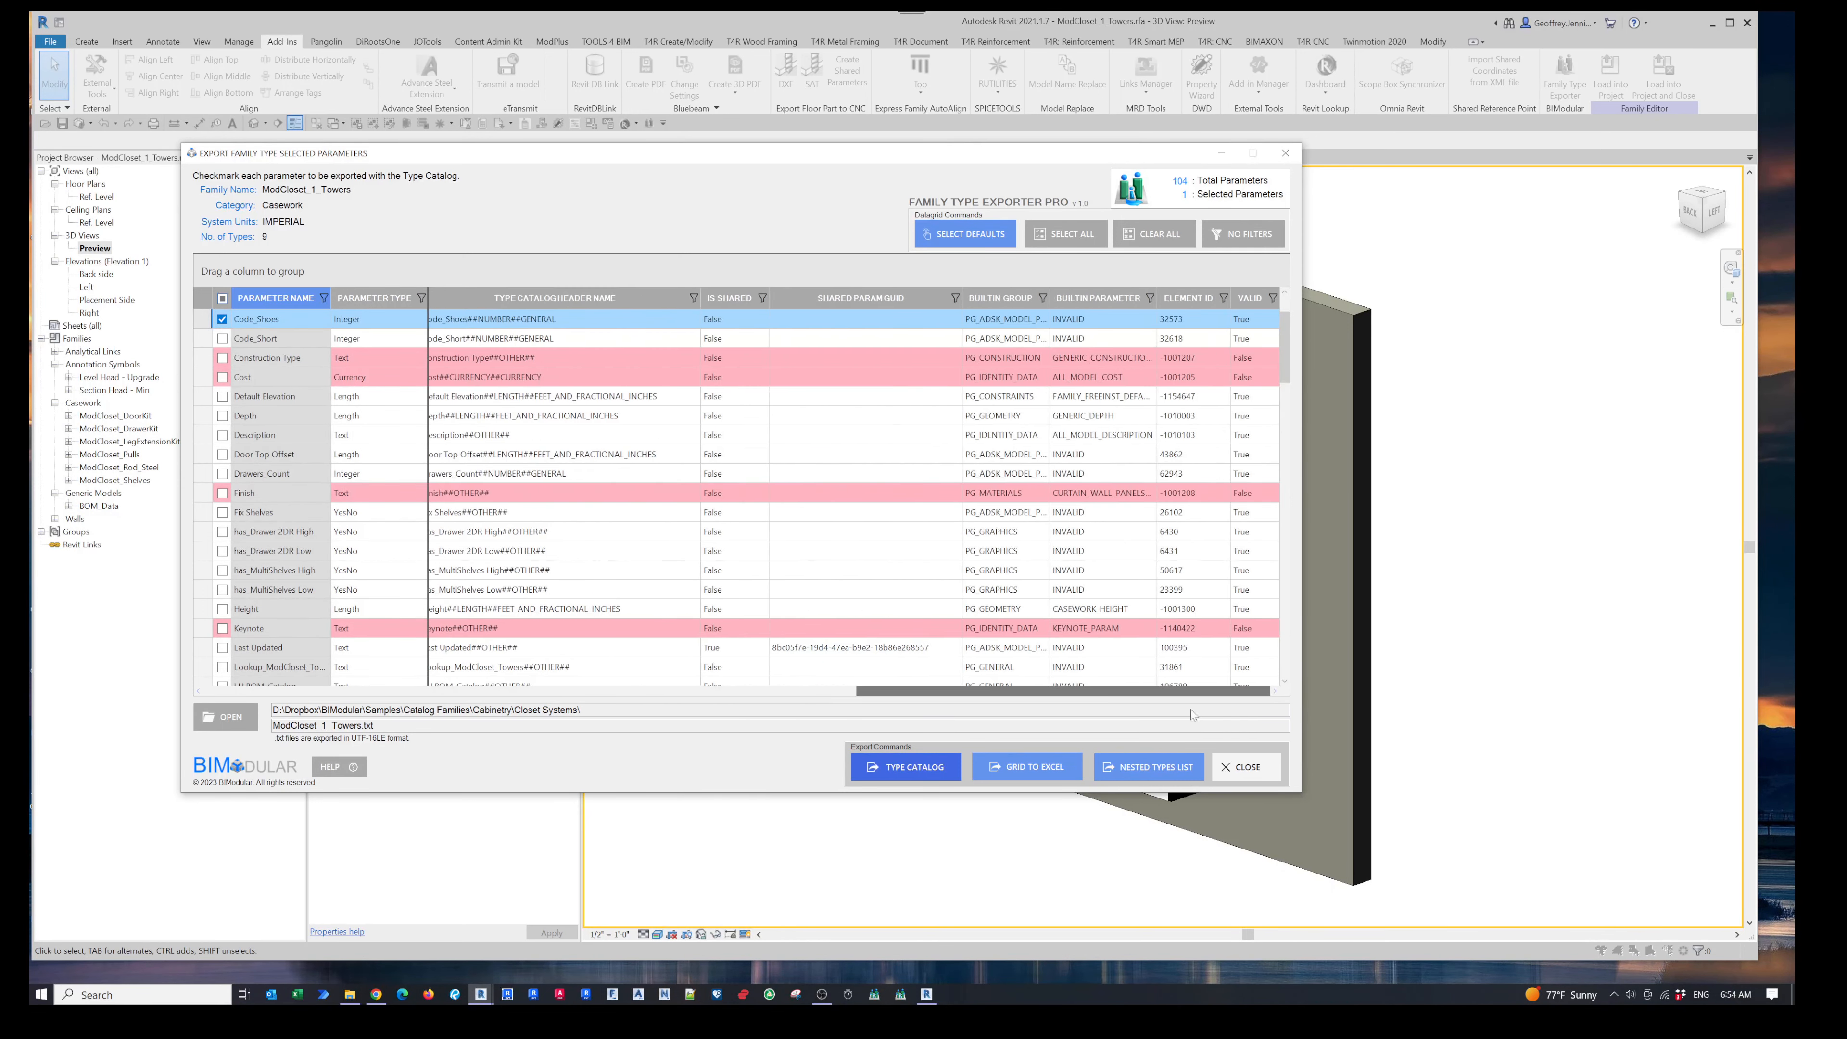
{"action": "scroll", "coordinate": [872, 601], "scroll_direction": "down", "scroll_amount": 4}
{"action": "scroll", "coordinate": [871, 601], "scroll_direction": "down", "scroll_amount": 5}
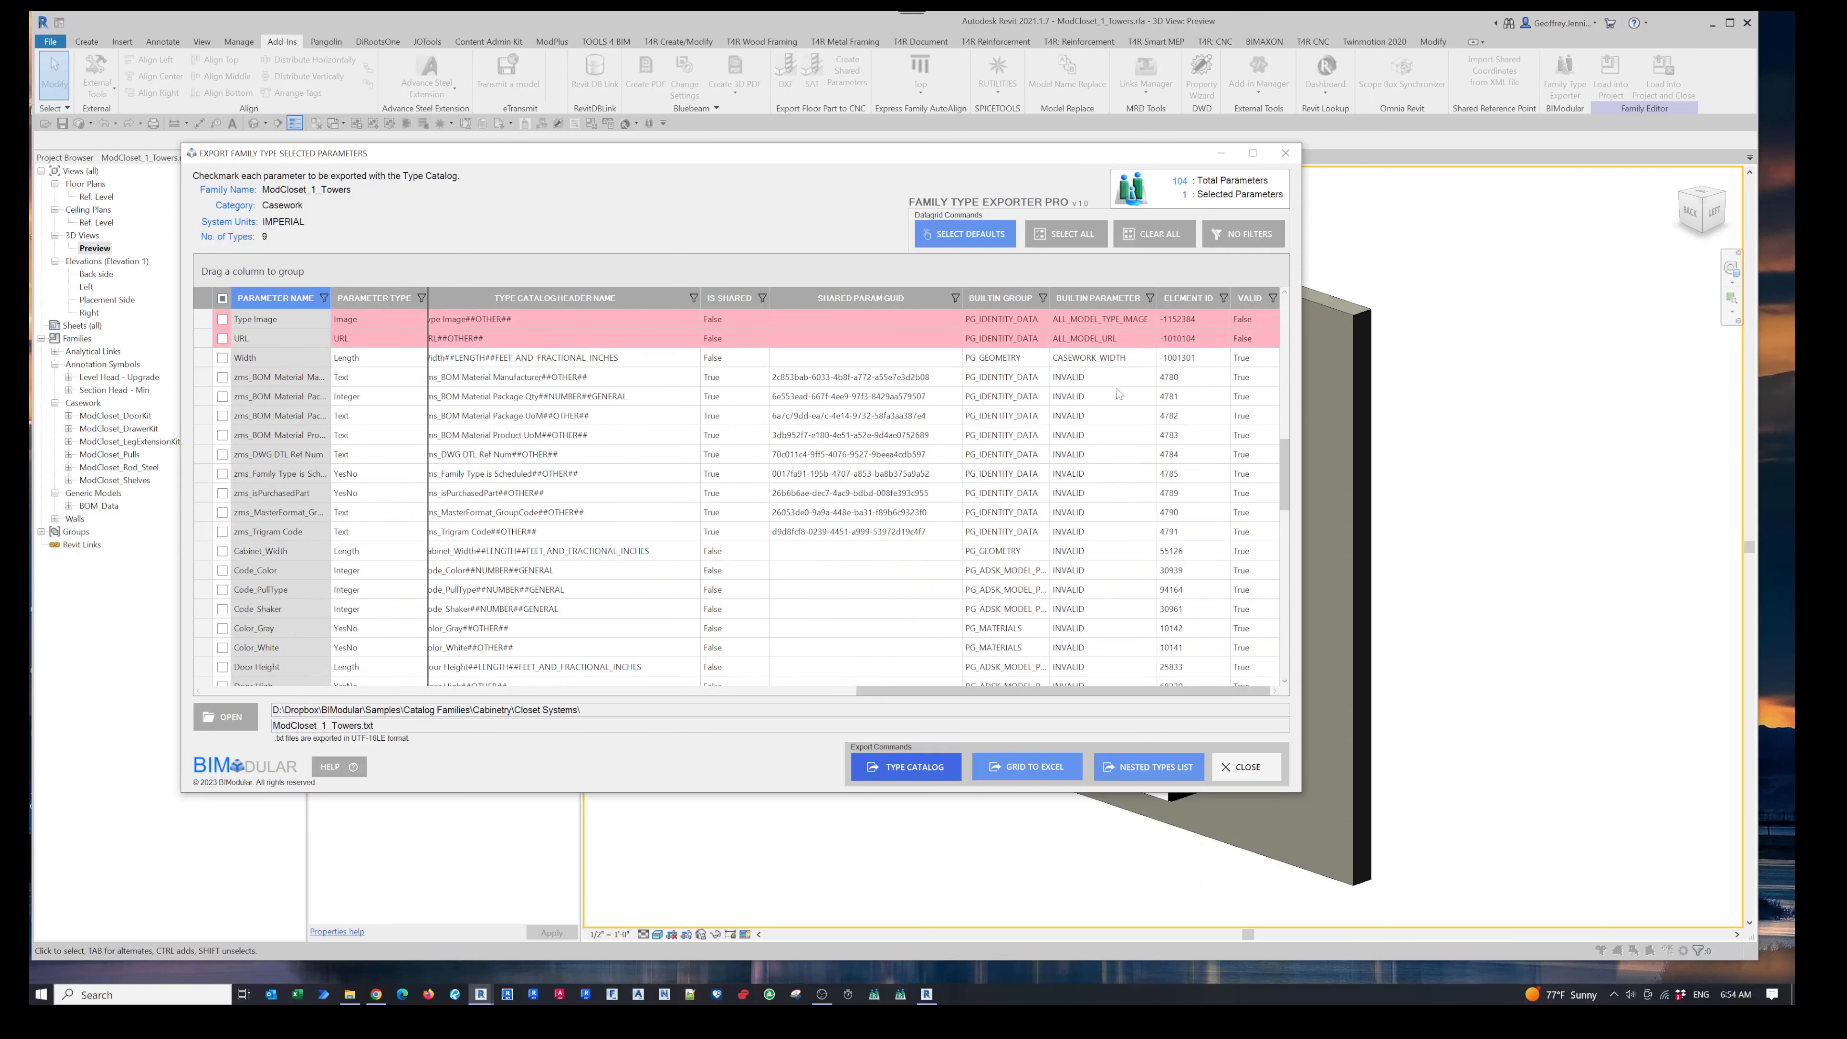
{"action": "scroll", "coordinate": [1118, 396], "scroll_direction": "up", "scroll_amount": 2}
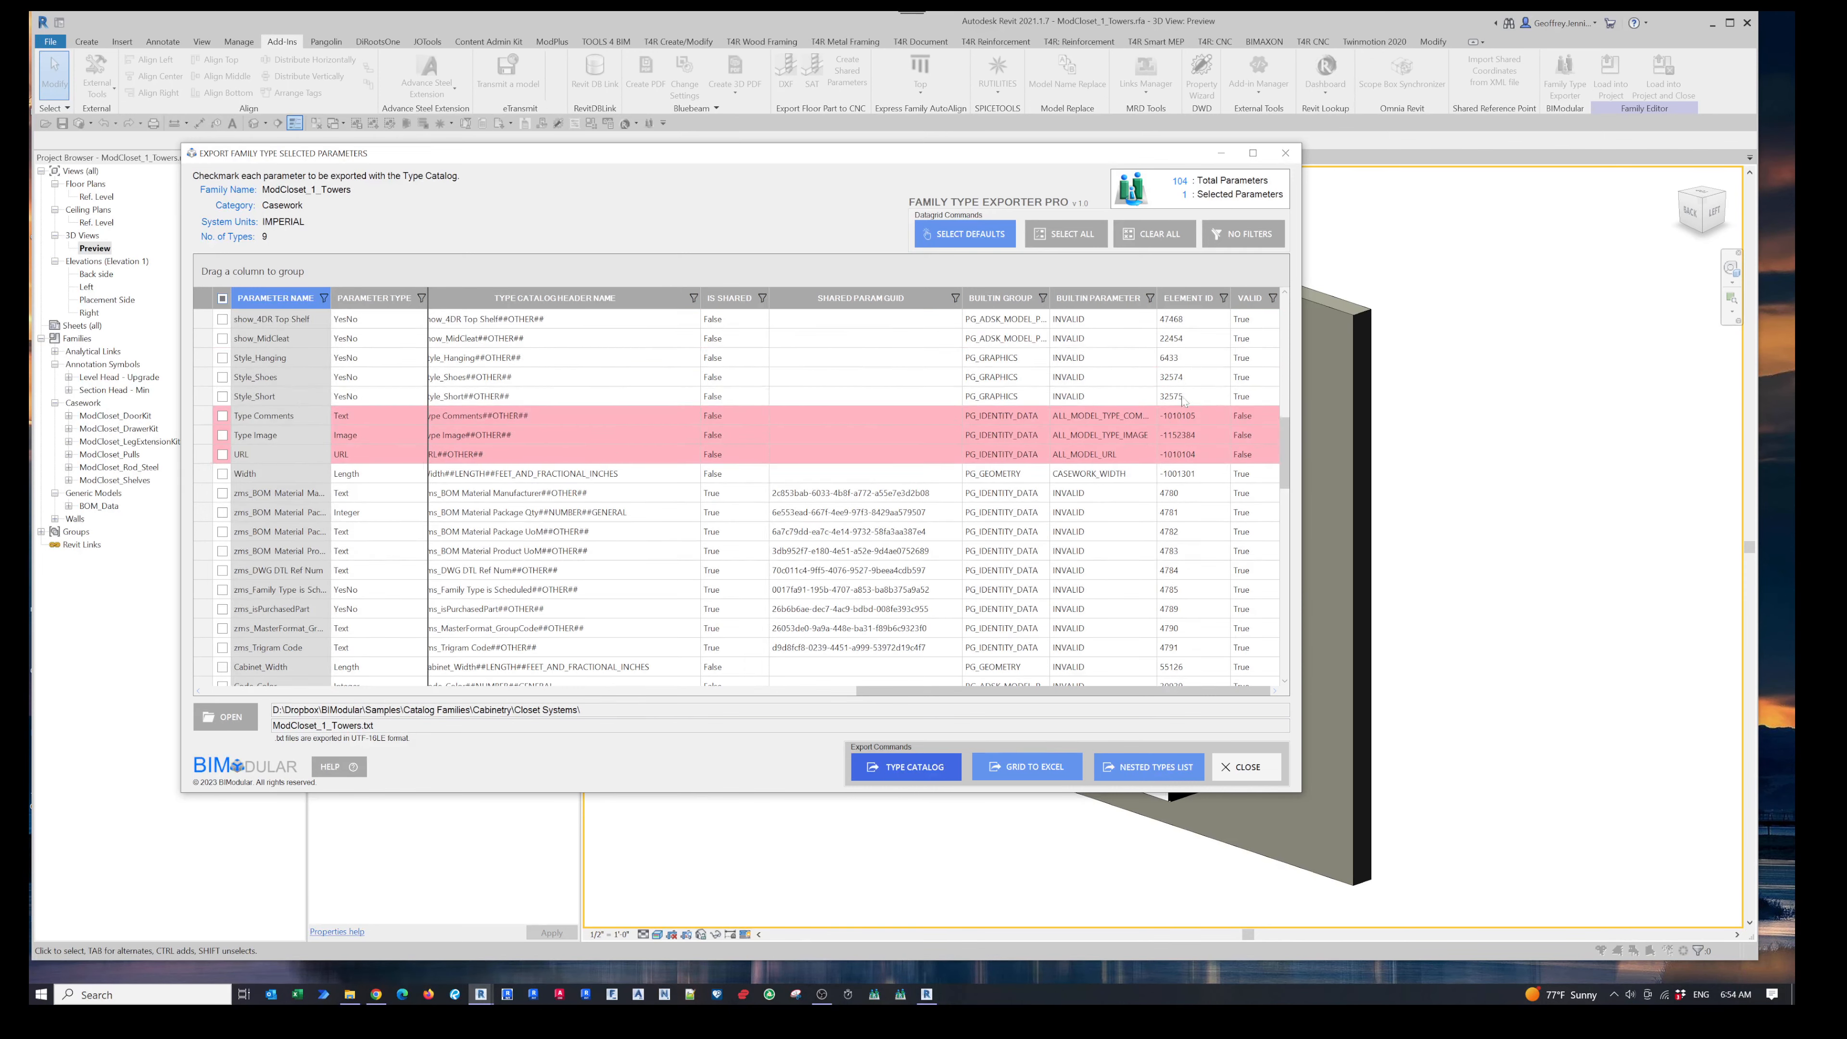
{"action": "scroll", "coordinate": [1189, 601], "scroll_direction": "down", "scroll_amount": 3}
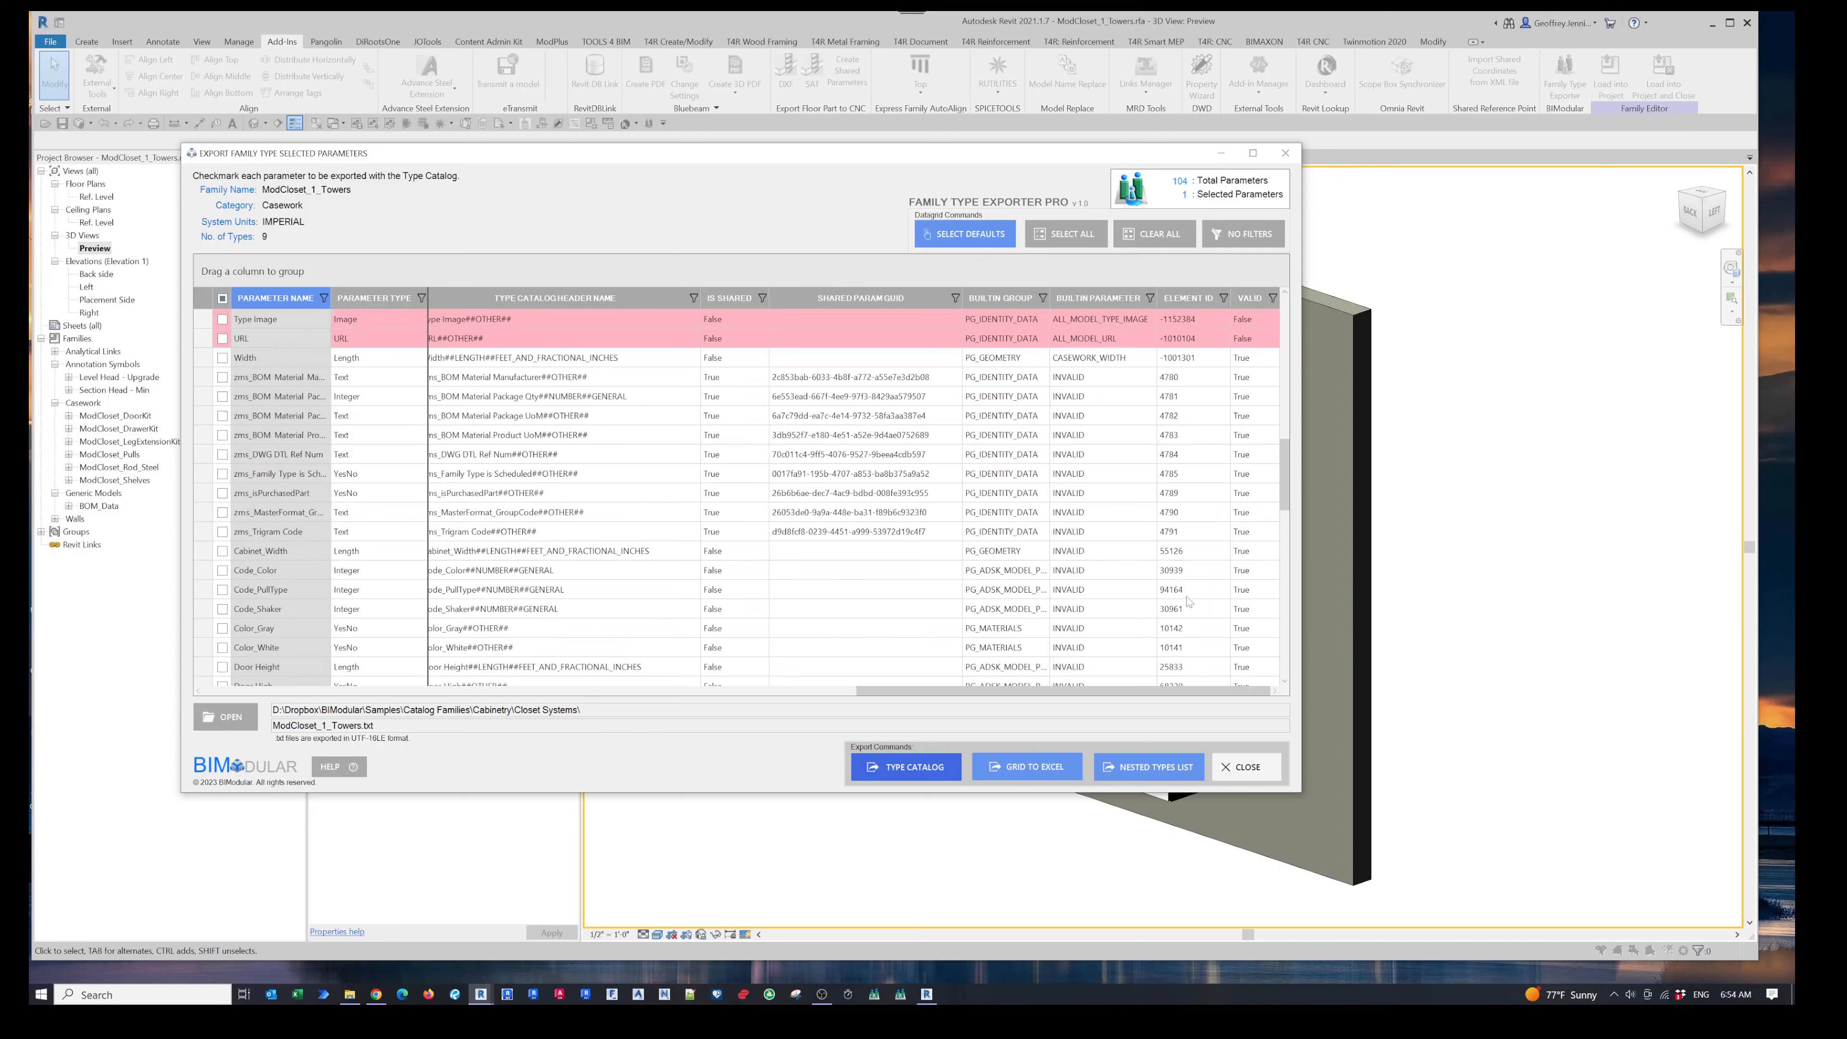
- Sort the parameter list by the Valid column and scroll across to review the remaining columns
{"action": "scroll", "coordinate": [1240, 422], "scroll_direction": "up", "scroll_amount": 3}
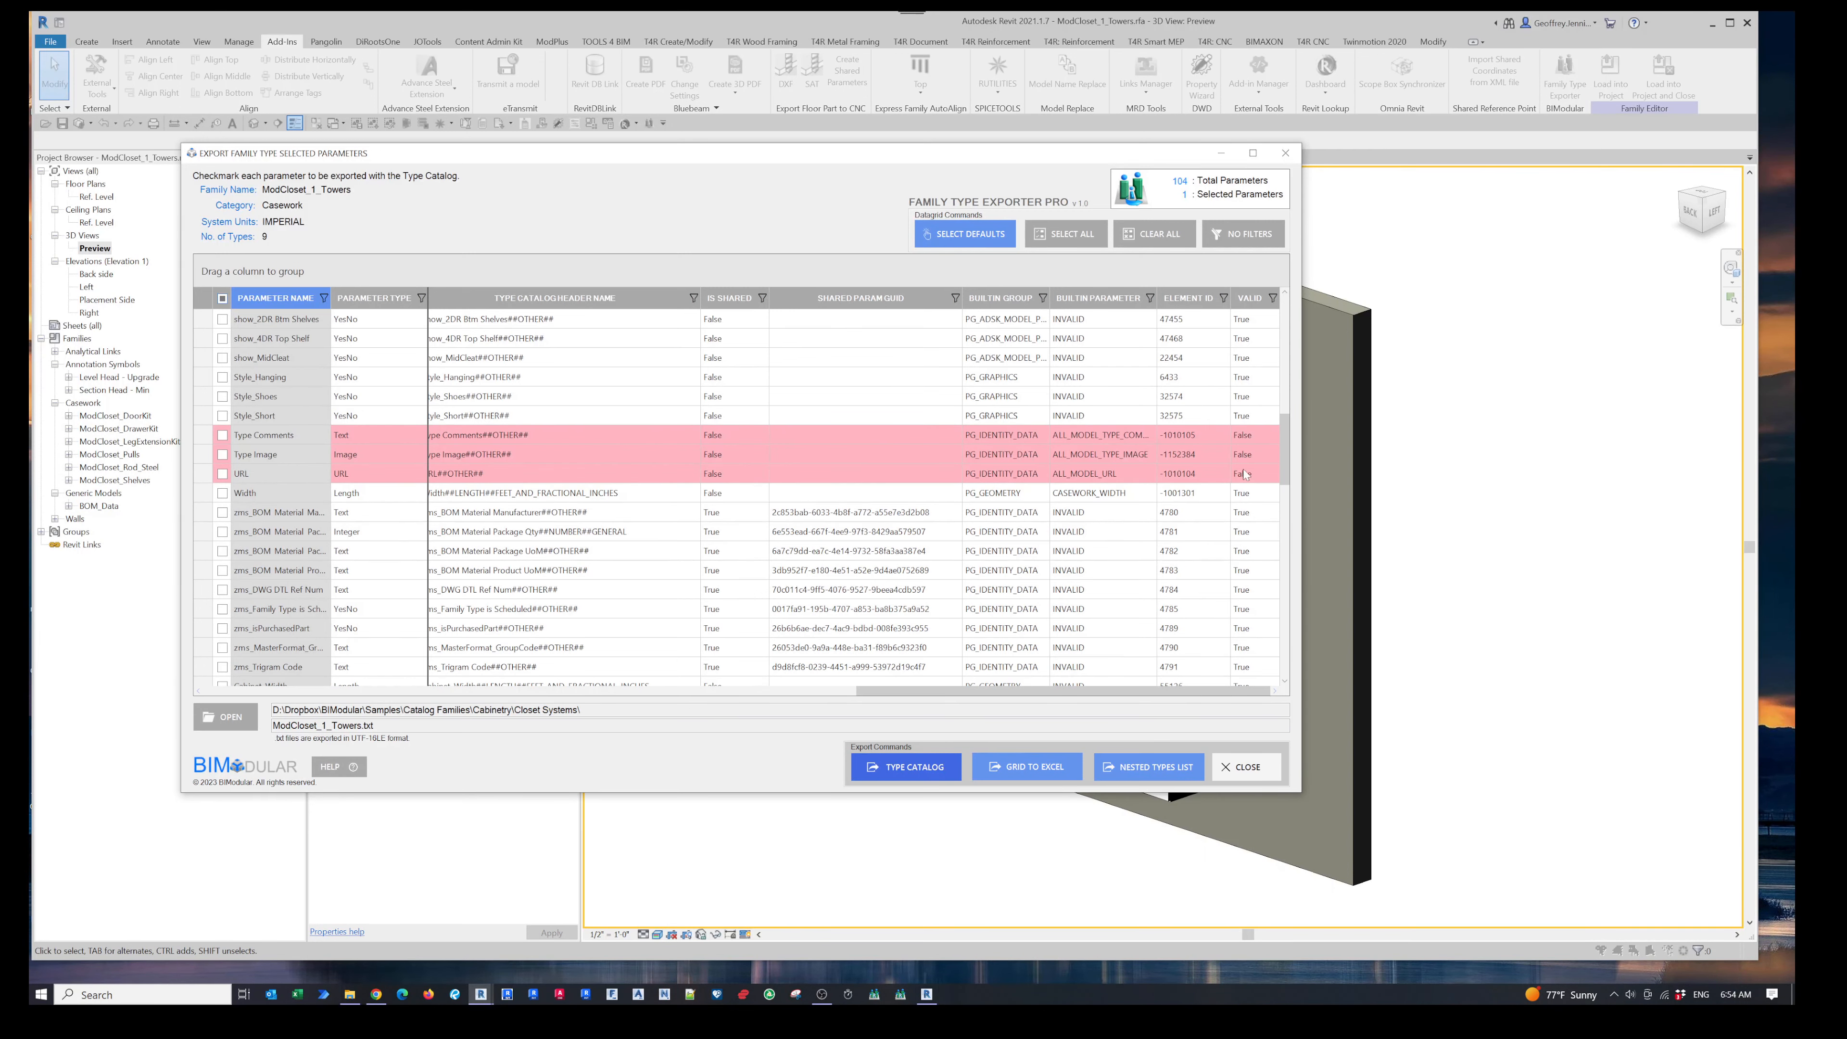
{"action": "mouse_move", "coordinate": [1069, 690]}
{"action": "left_mouse_down"}
{"action": "mouse_move", "coordinate": [544, 711]}
{"action": "mouse_move", "coordinate": [1043, 710]}
{"action": "left_mouse_up"}
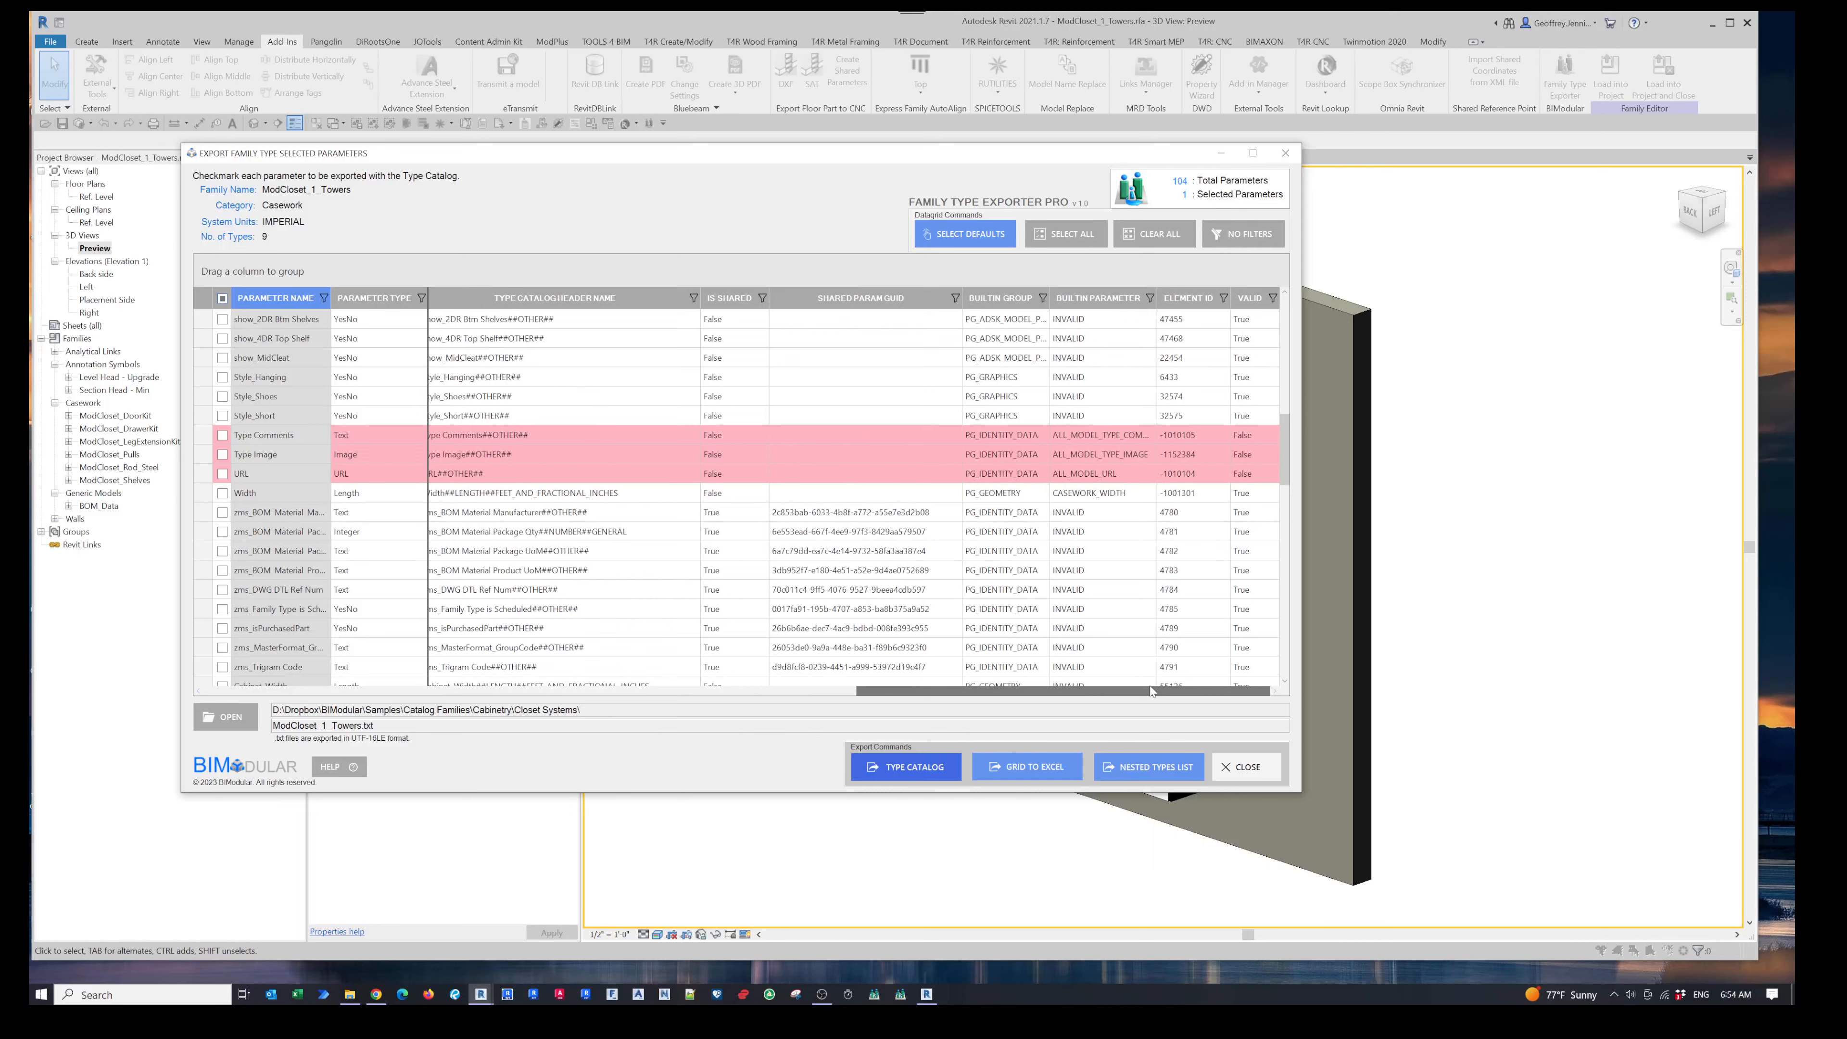
{"action": "left_click", "coordinate": [1251, 300]}
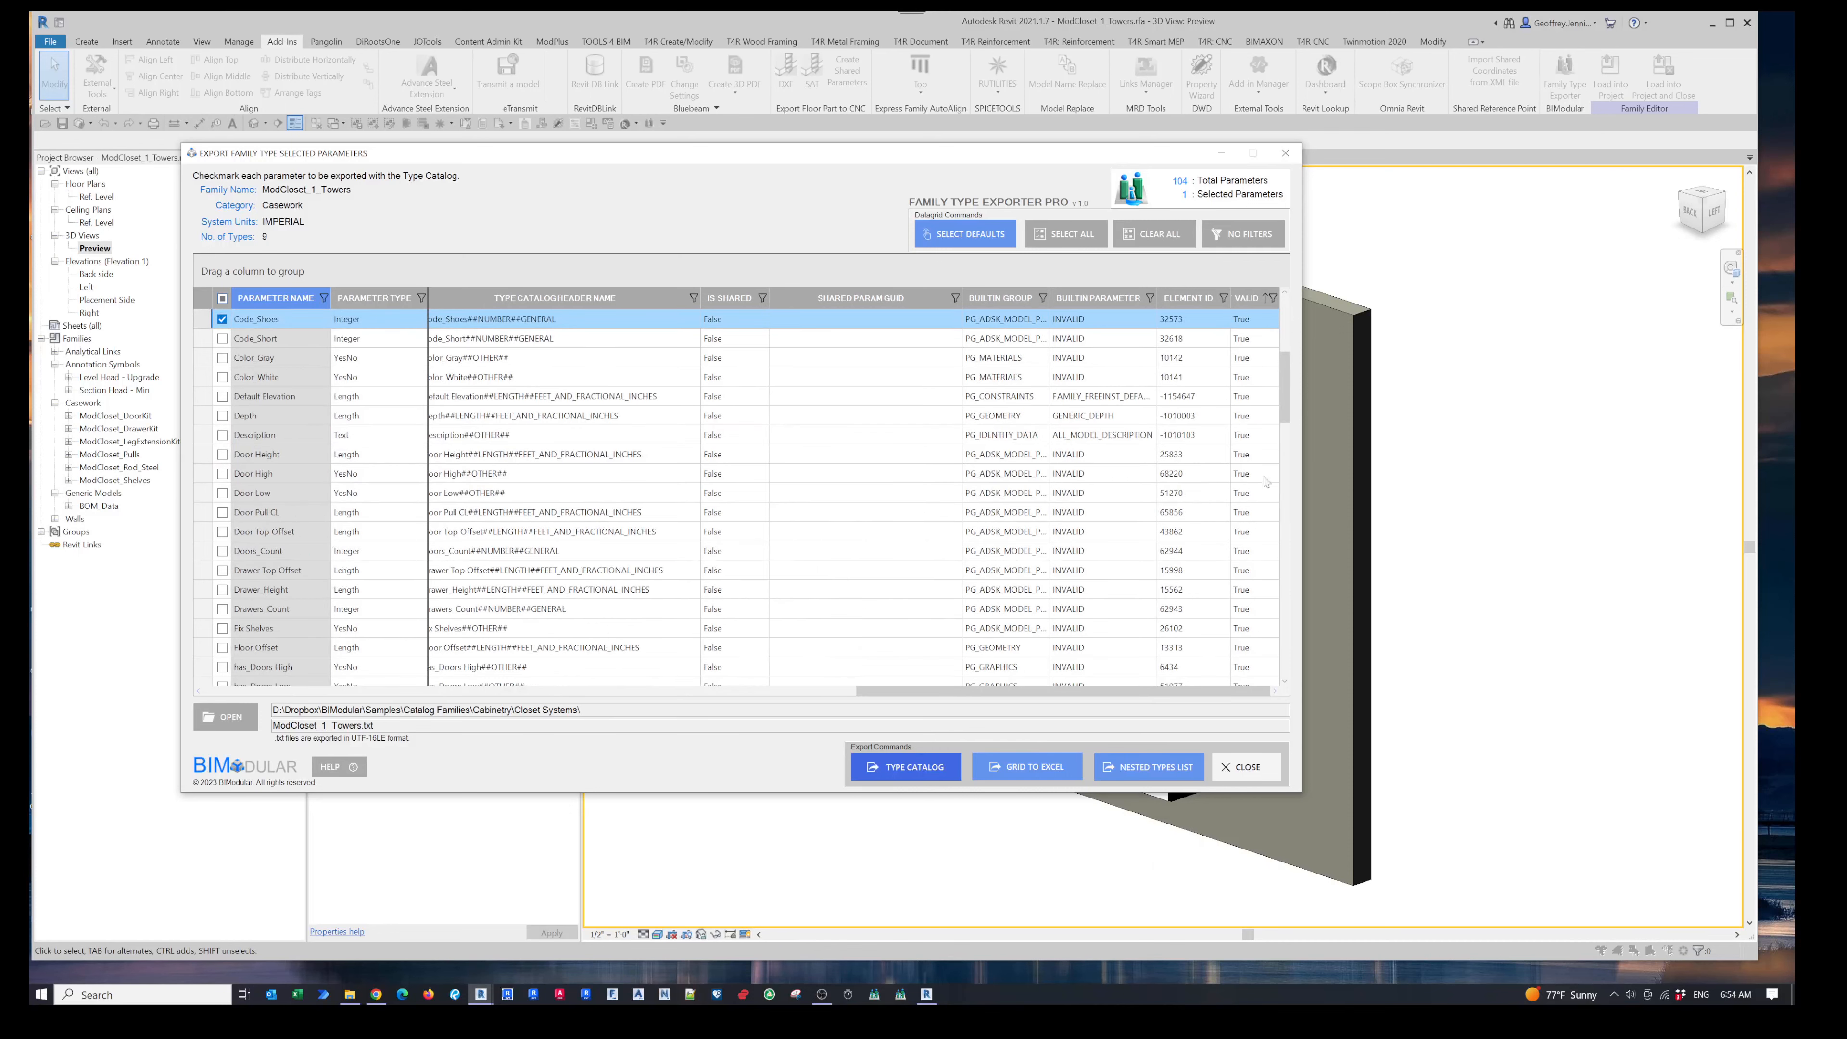
{"action": "left_click", "coordinate": [1251, 300]}
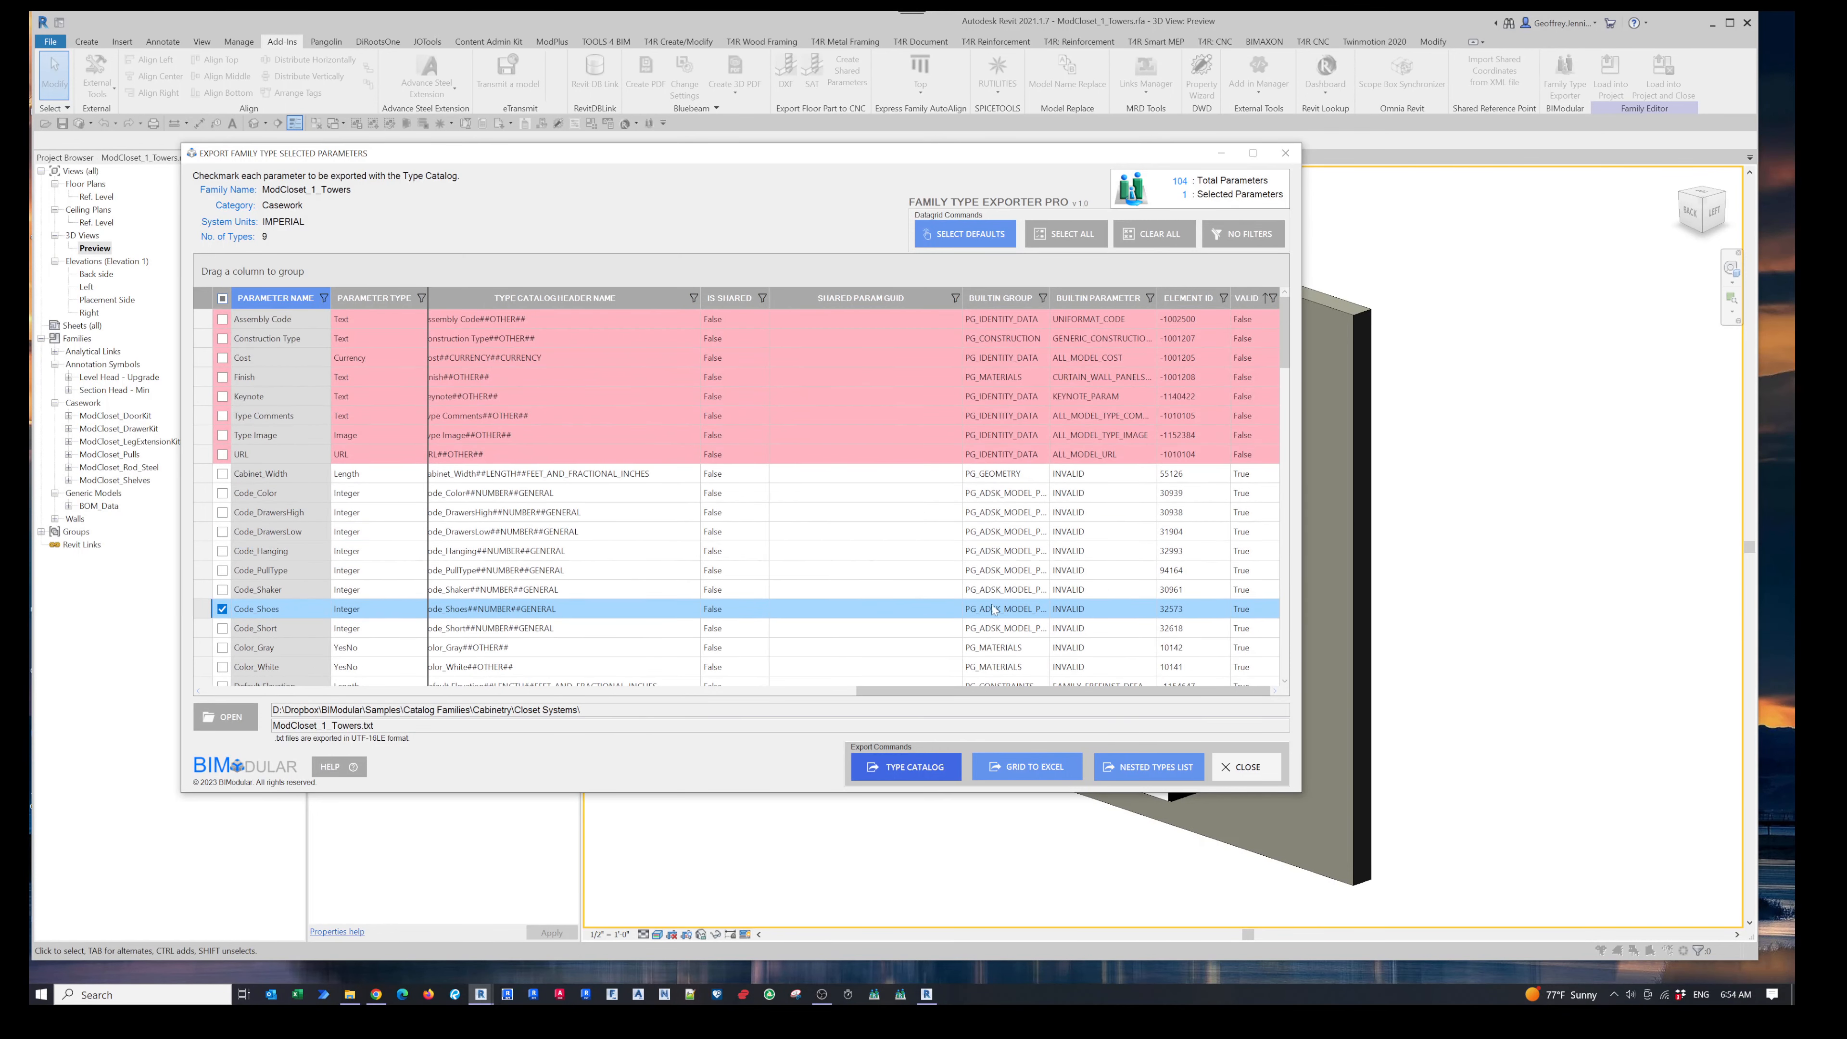
{"action": "left_click_drag", "start_coordinate": [969, 690], "coordinate": [399, 761]}
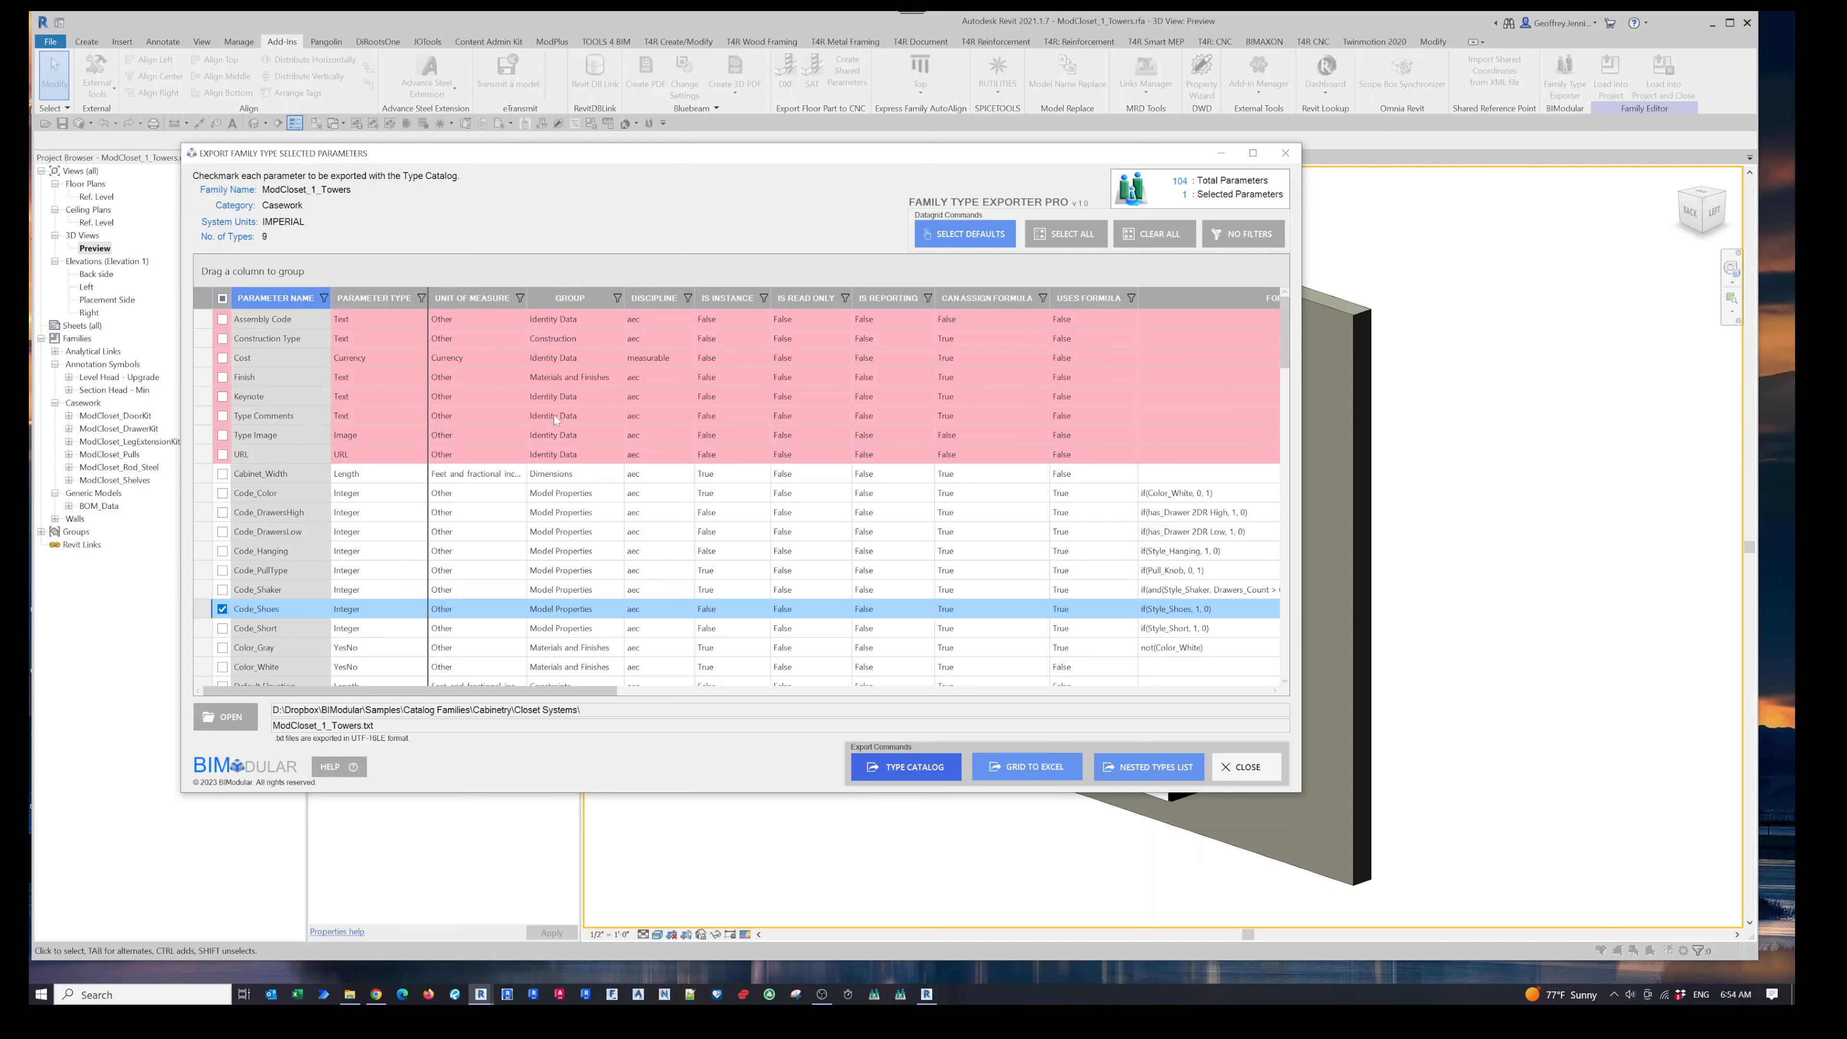
- Sort the parameter list by the Group, Parameter Type and Parameter Name columns in turn
{"action": "left_click", "coordinate": [304, 306]}
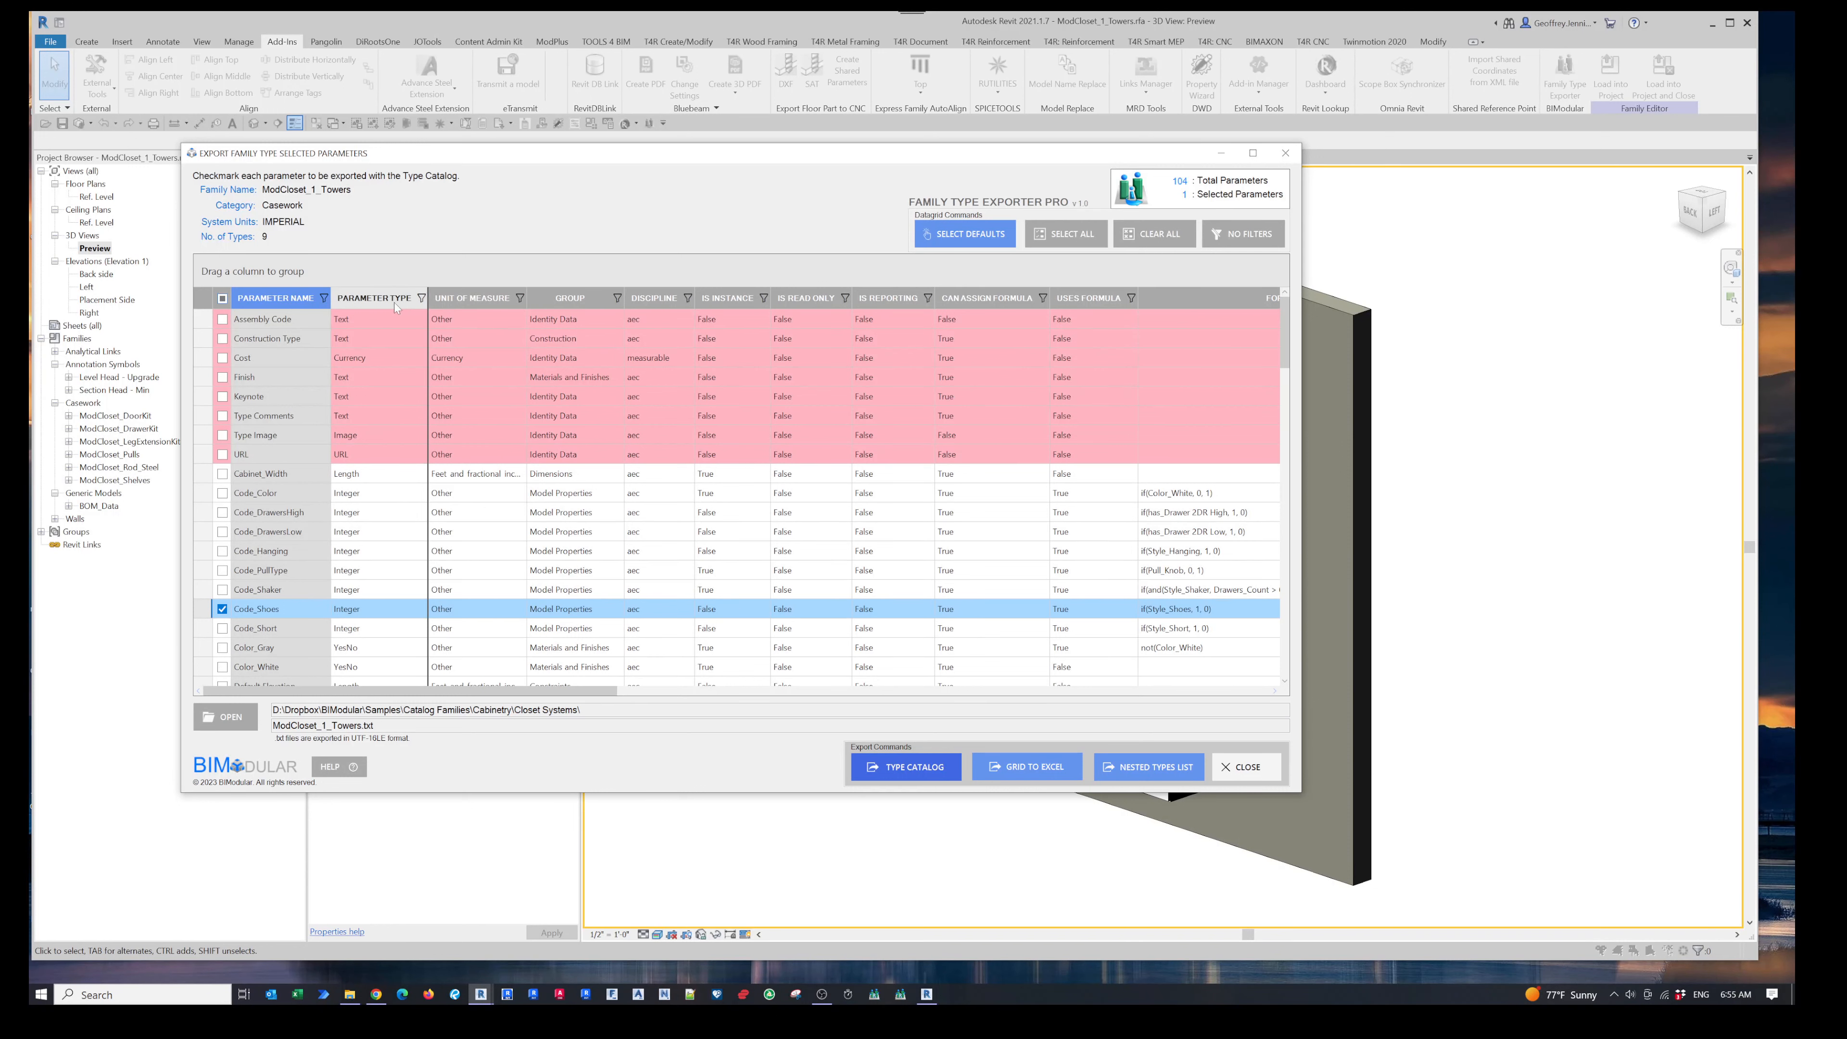
{"action": "left_click", "coordinate": [581, 299]}
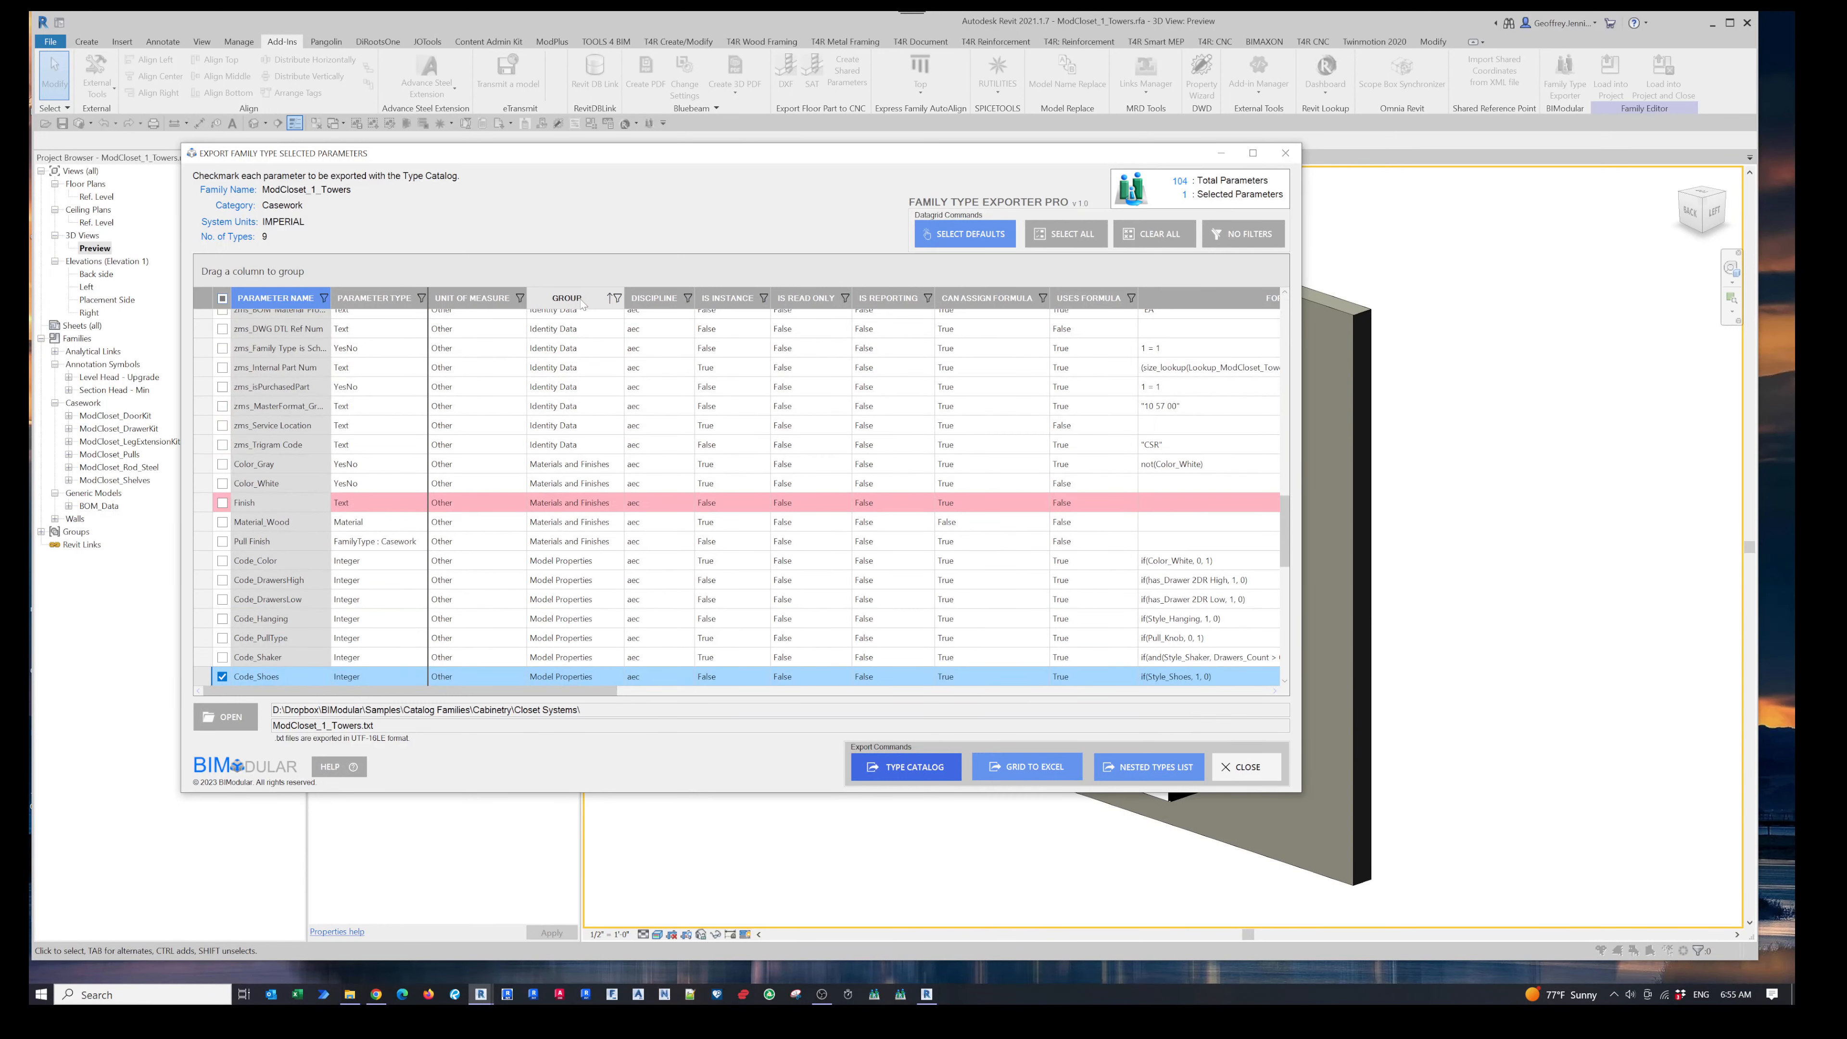
{"action": "scroll", "coordinate": [530, 351], "scroll_direction": "up", "scroll_amount": 6}
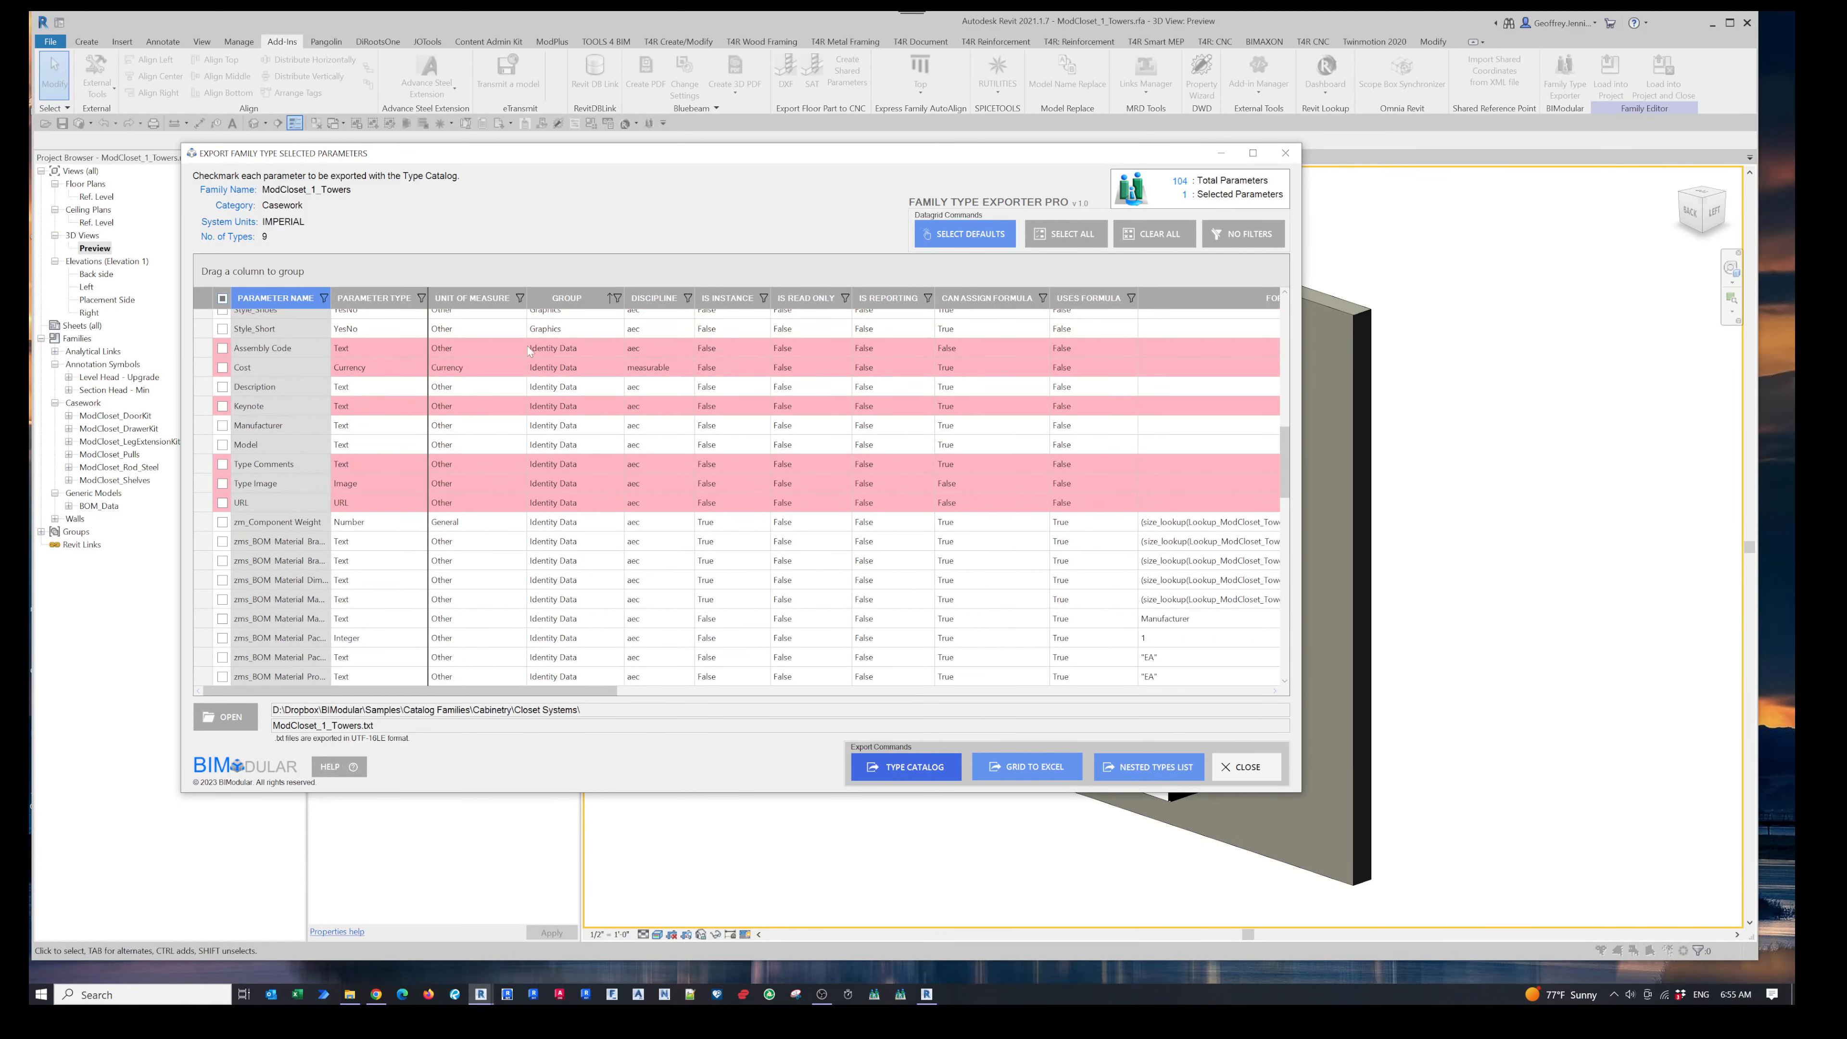
{"action": "left_click", "coordinate": [391, 299], "text": "shift"}
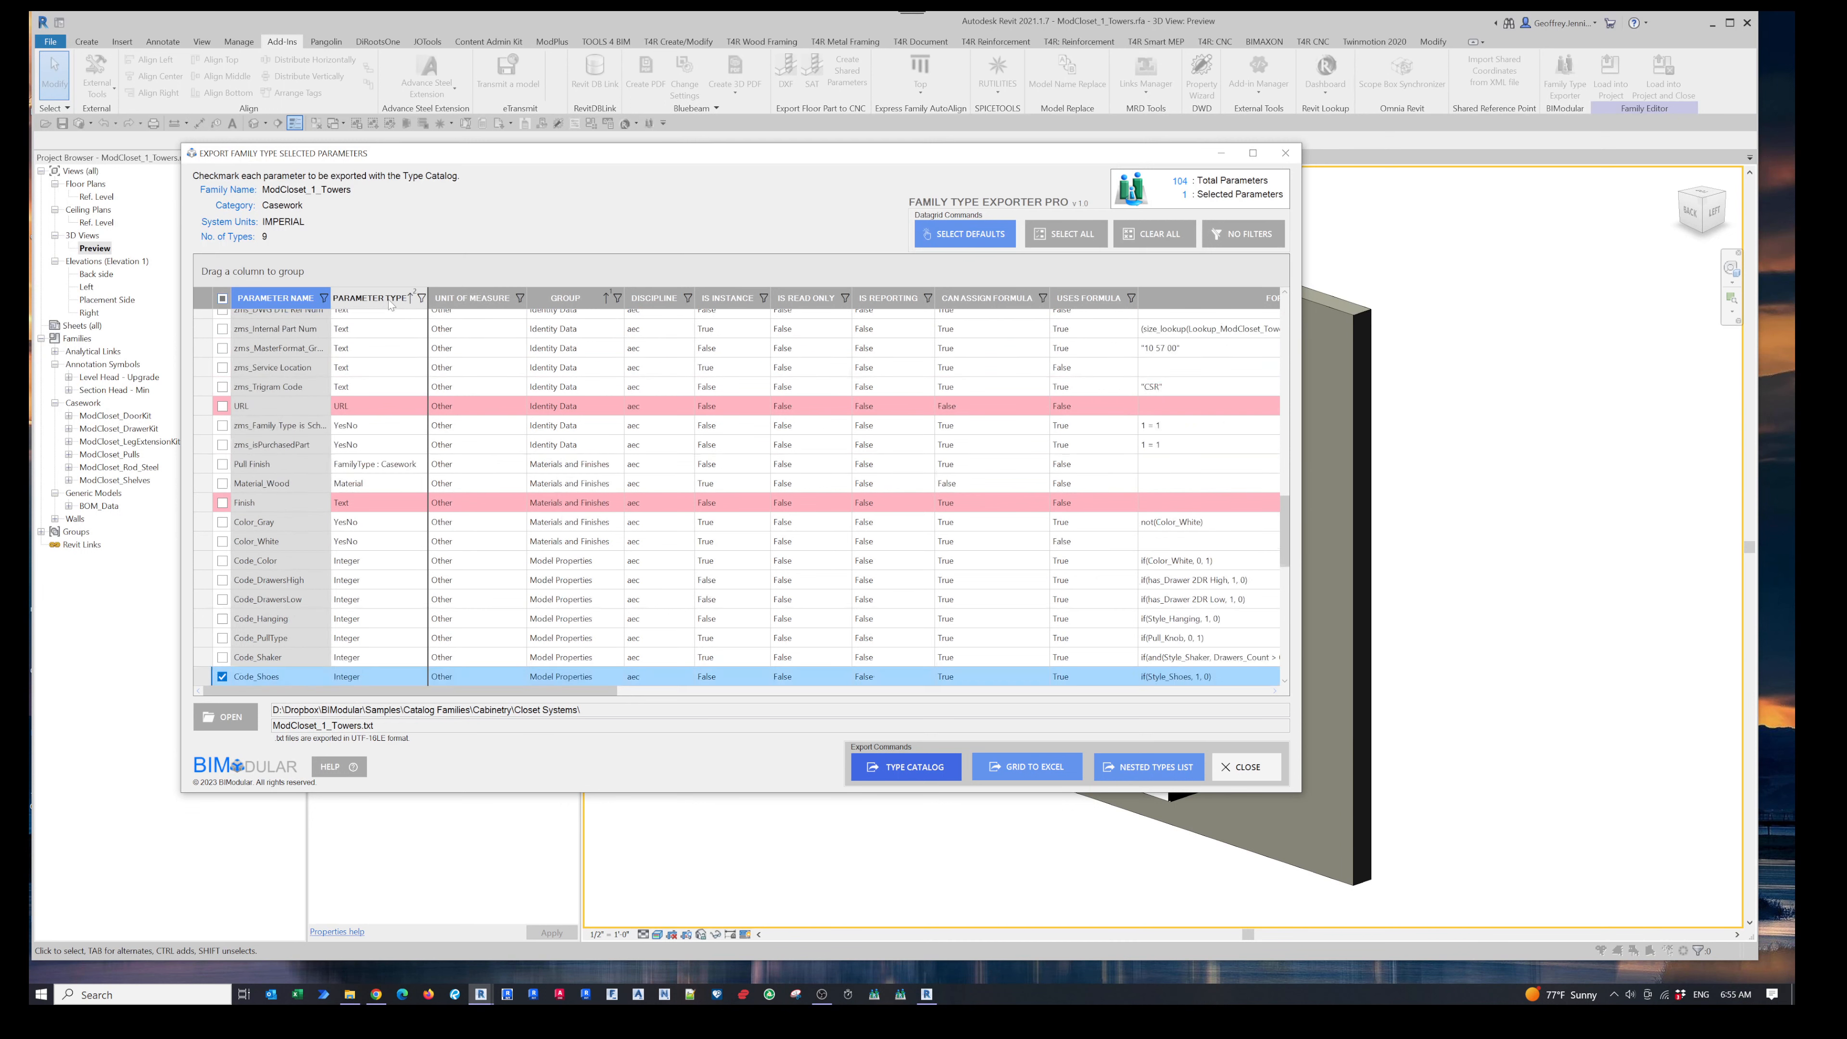
{"action": "left_click", "coordinate": [282, 303], "text": "shift"}
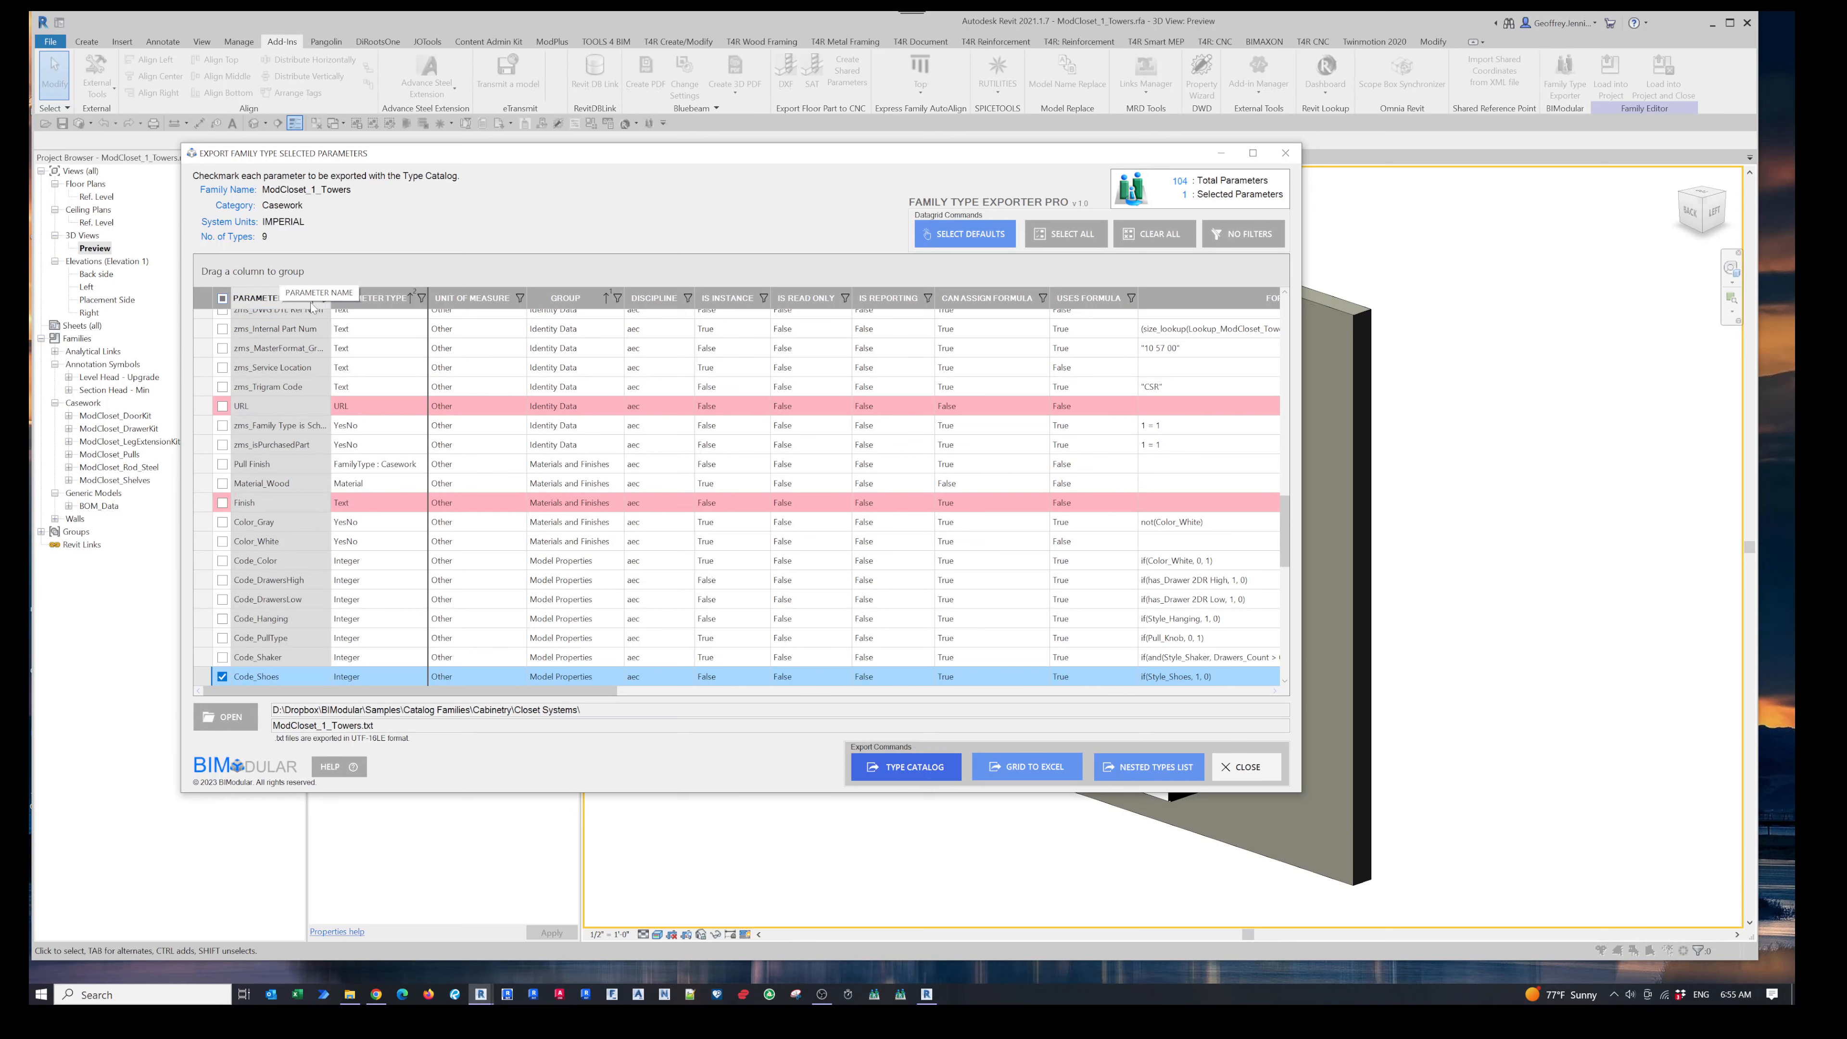
{"action": "scroll", "coordinate": [348, 445], "scroll_direction": "up", "scroll_amount": 6}
{"action": "scroll", "coordinate": [348, 446], "scroll_direction": "up", "scroll_amount": 10}
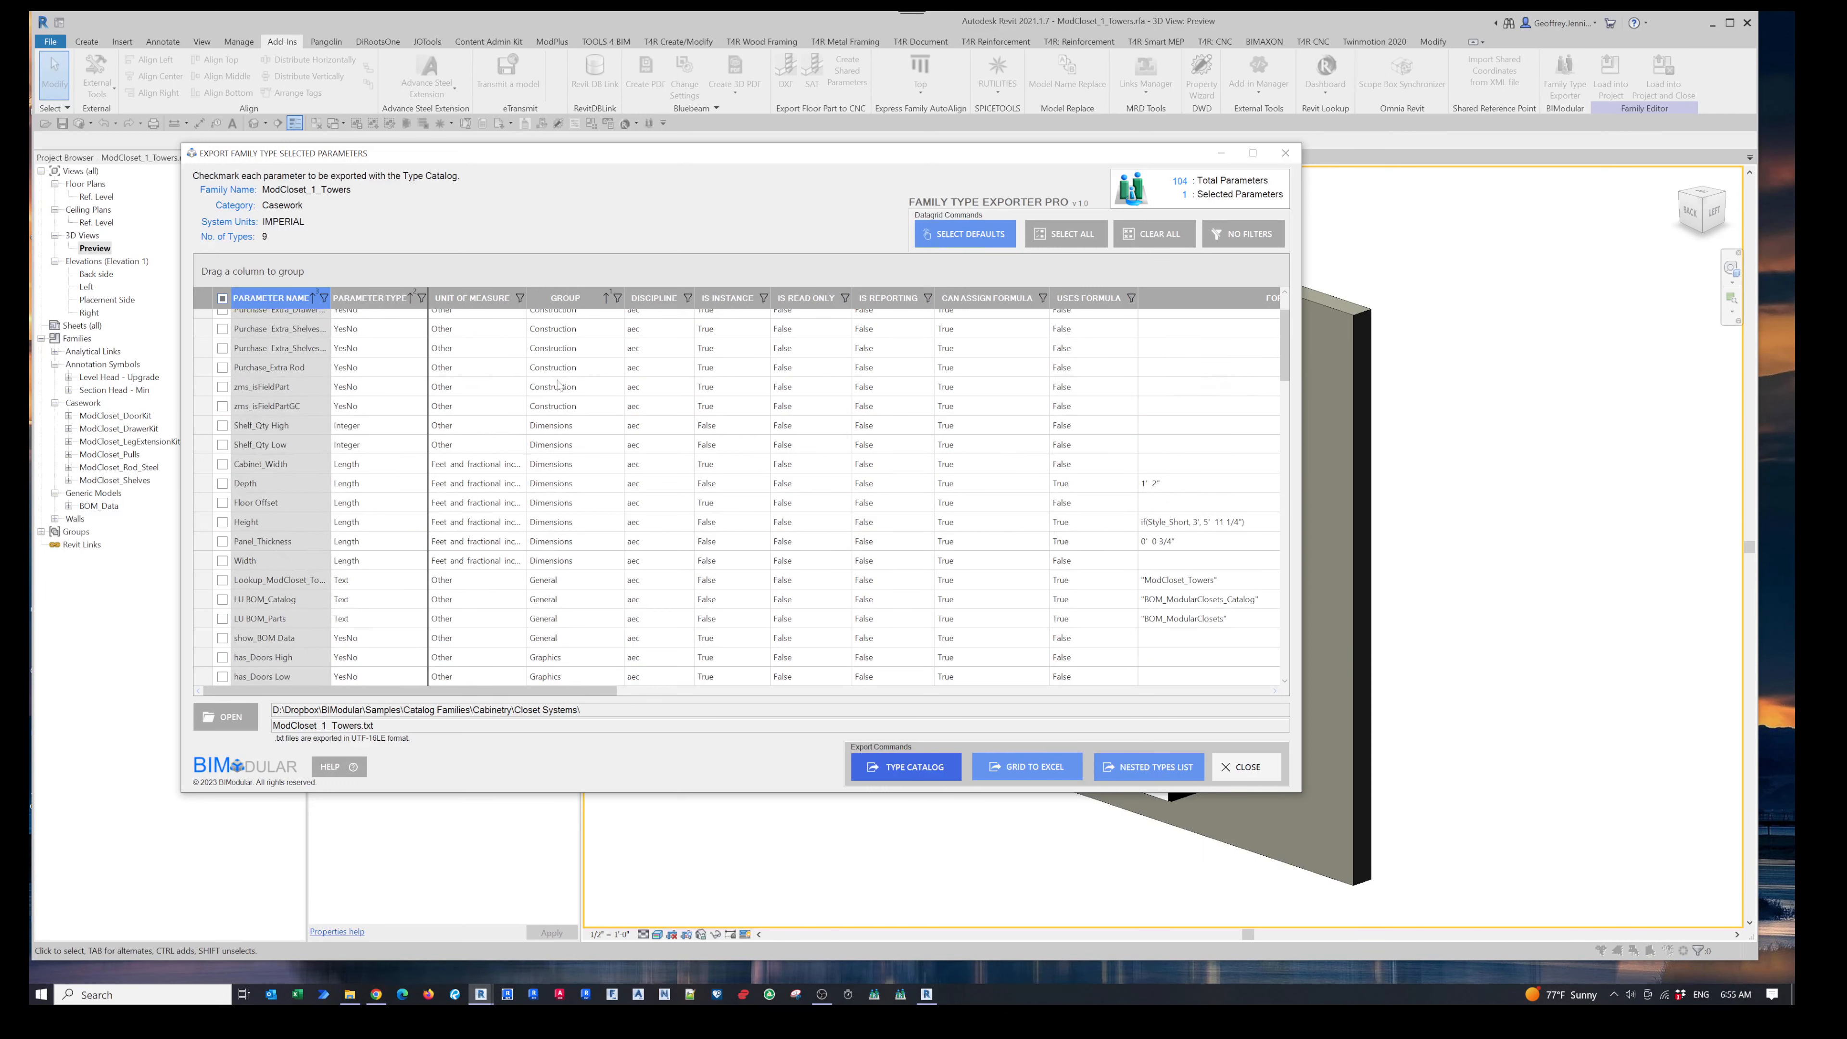
- Group the parameters by Group and by Parameter Type to browse the Construction subgroups, and remove both groupings
{"action": "left_click_drag", "start_coordinate": [578, 302], "coordinate": [553, 271]}
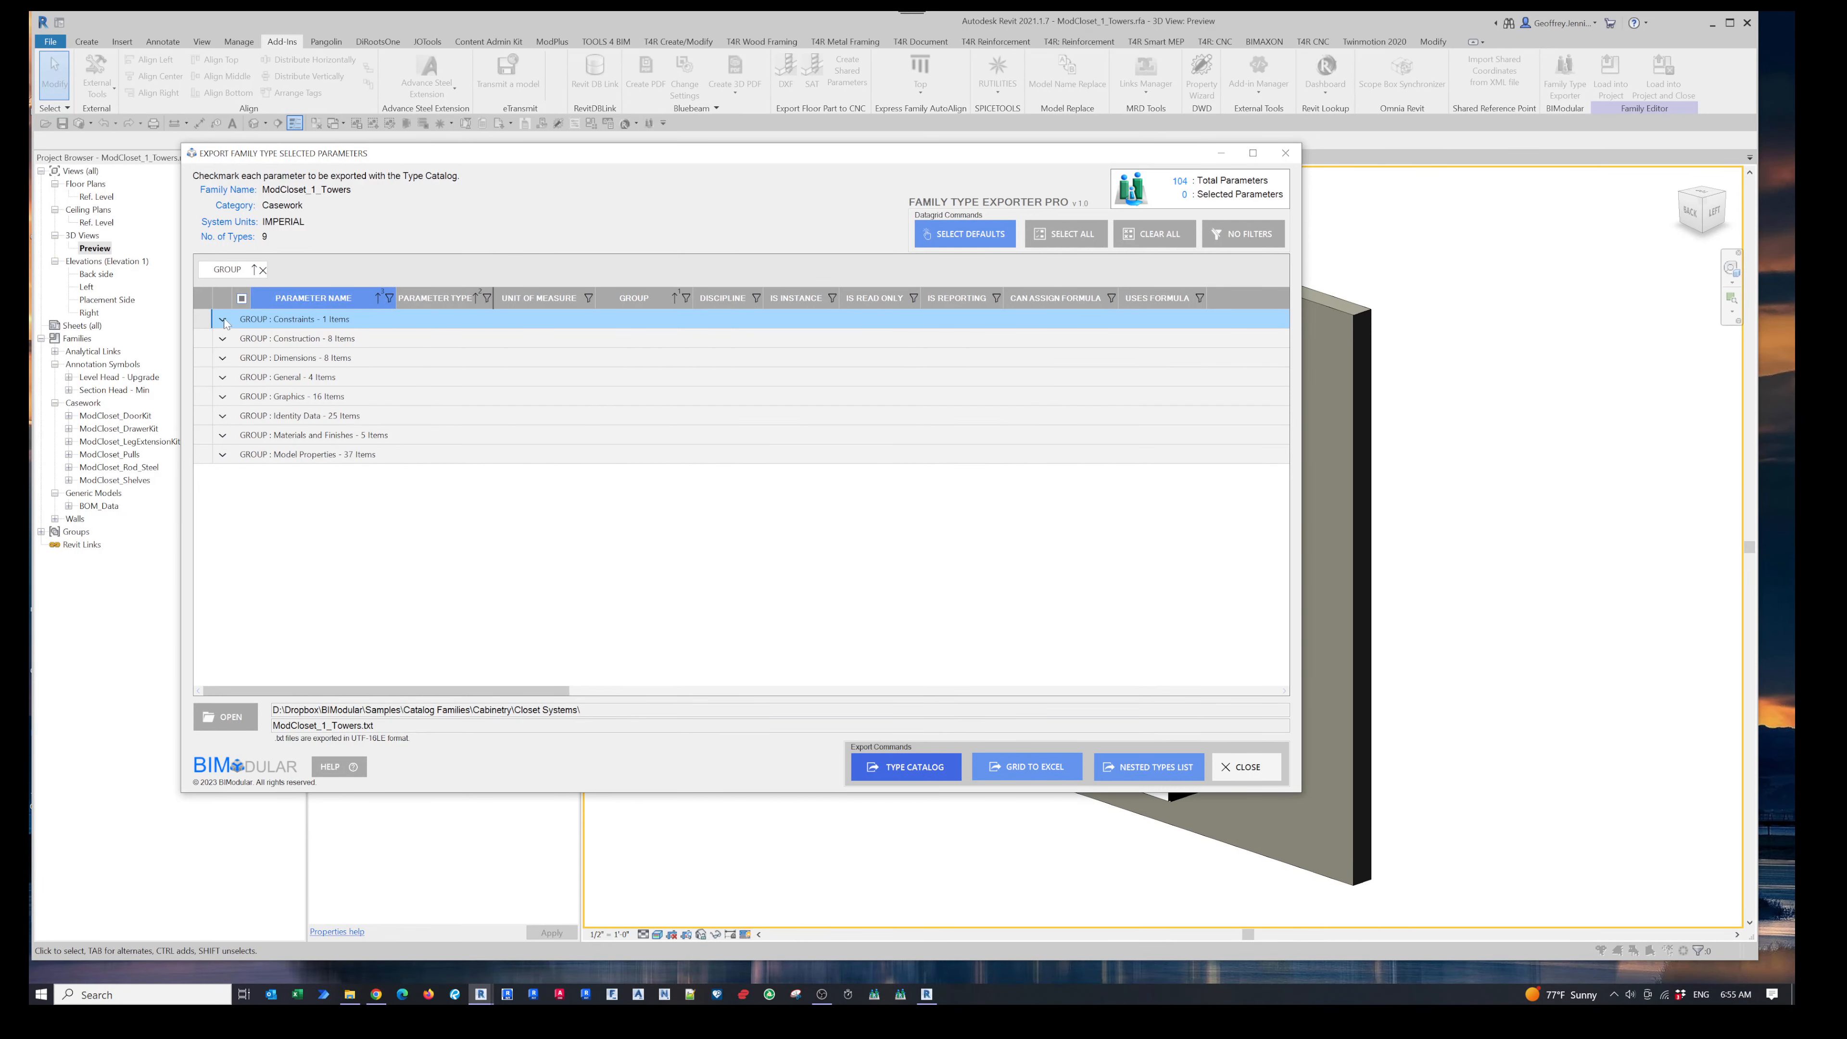
{"action": "left_click", "coordinate": [224, 338]}
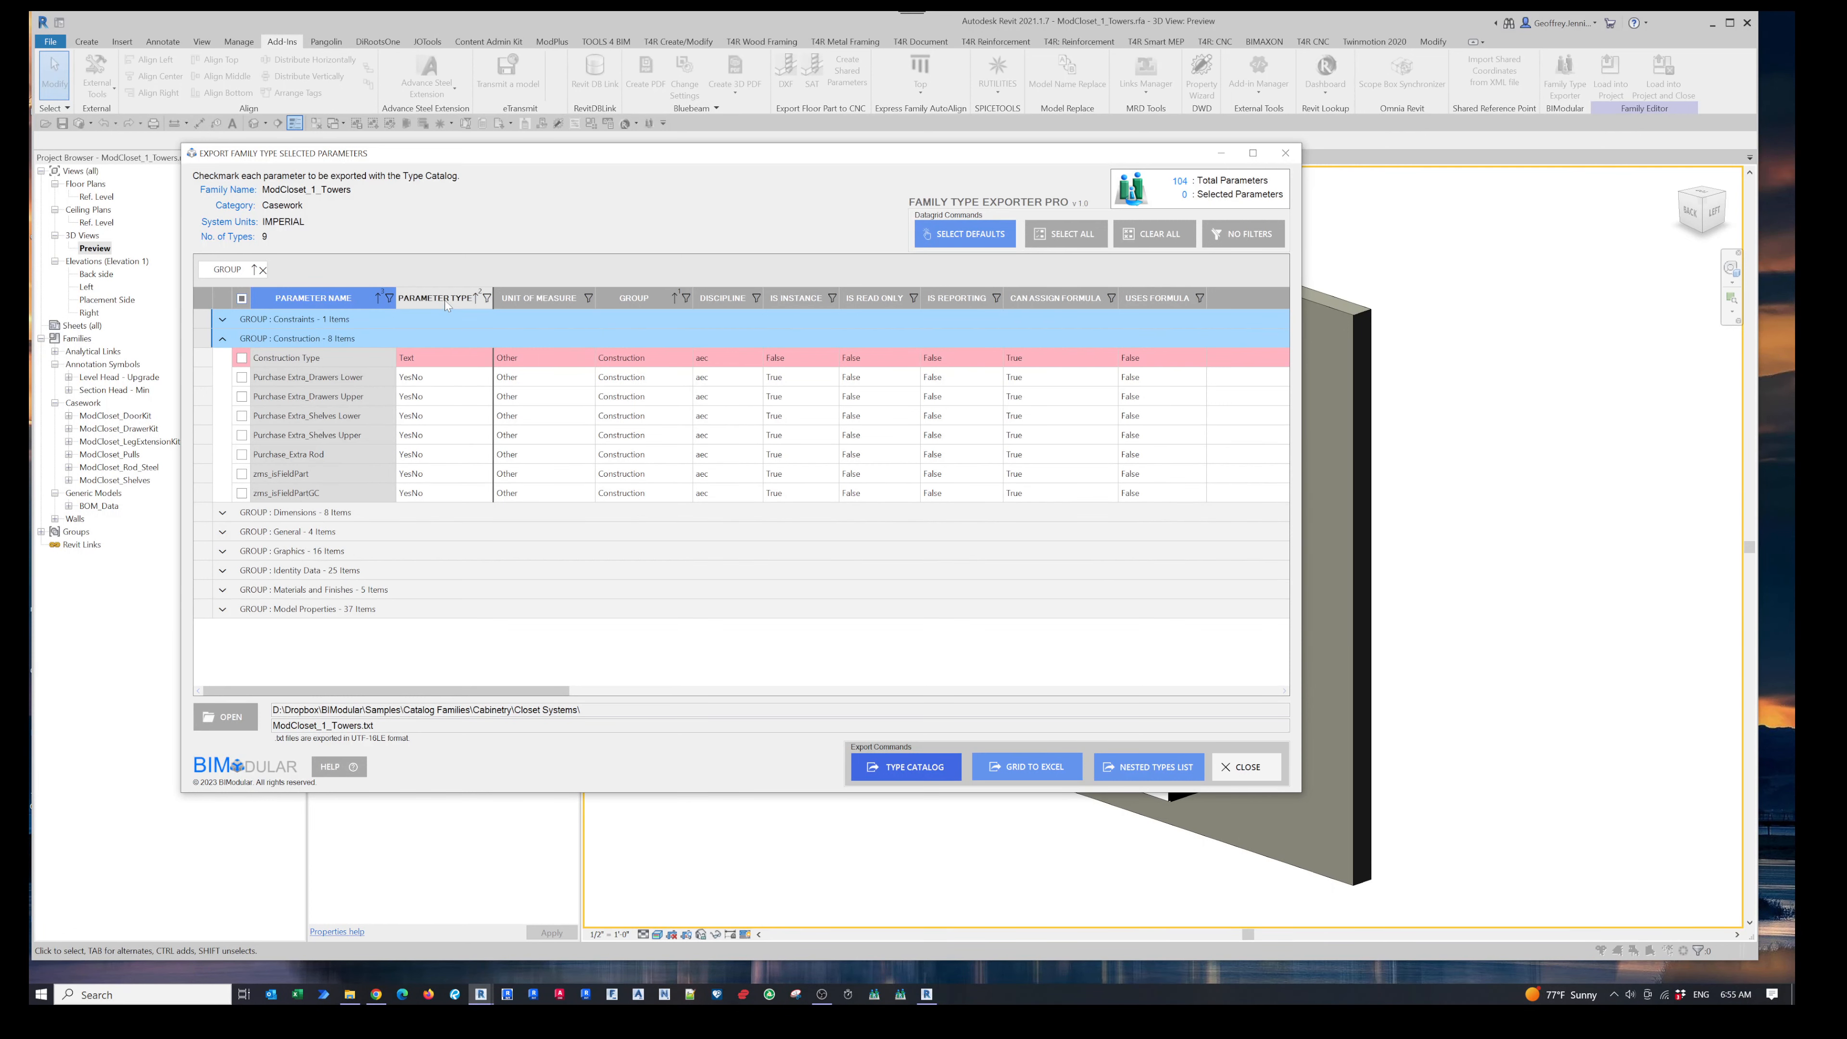
{"action": "left_click_drag", "start_coordinate": [387, 280], "coordinate": [387, 281]}
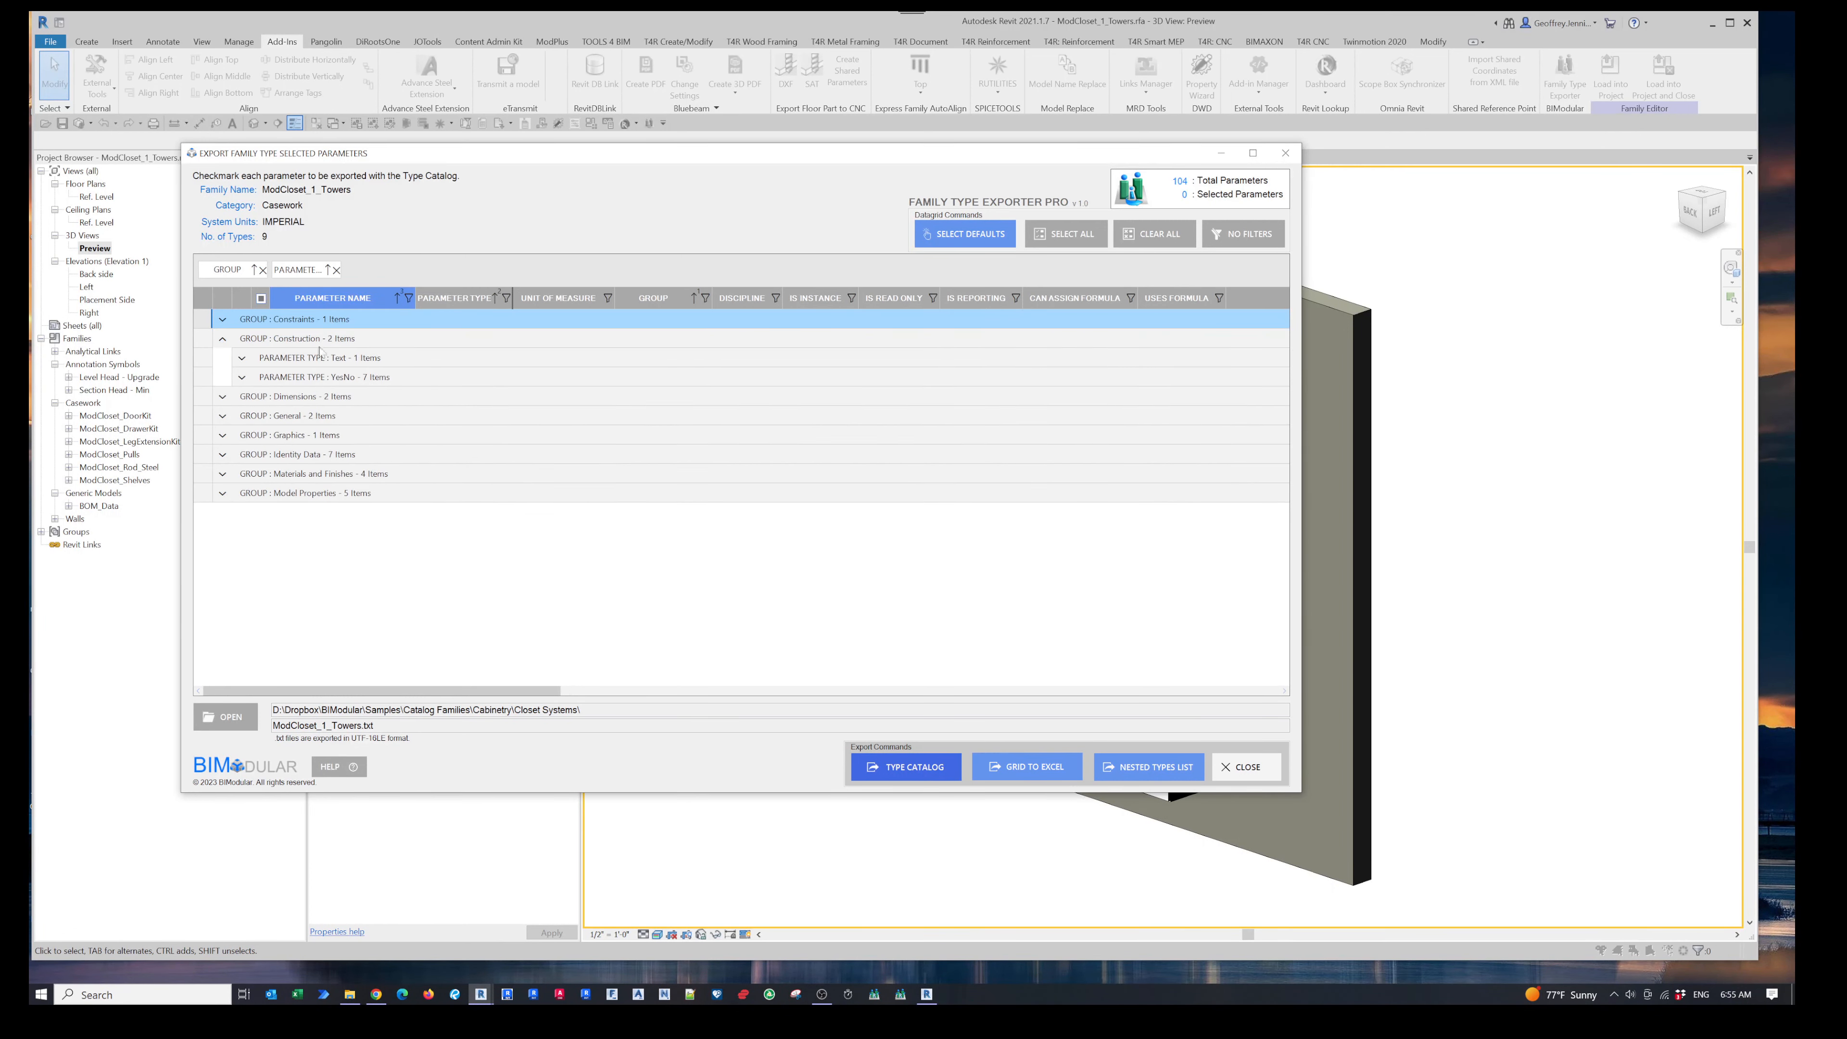
{"action": "left_click", "coordinate": [242, 359]}
{"action": "left_click", "coordinate": [243, 397]}
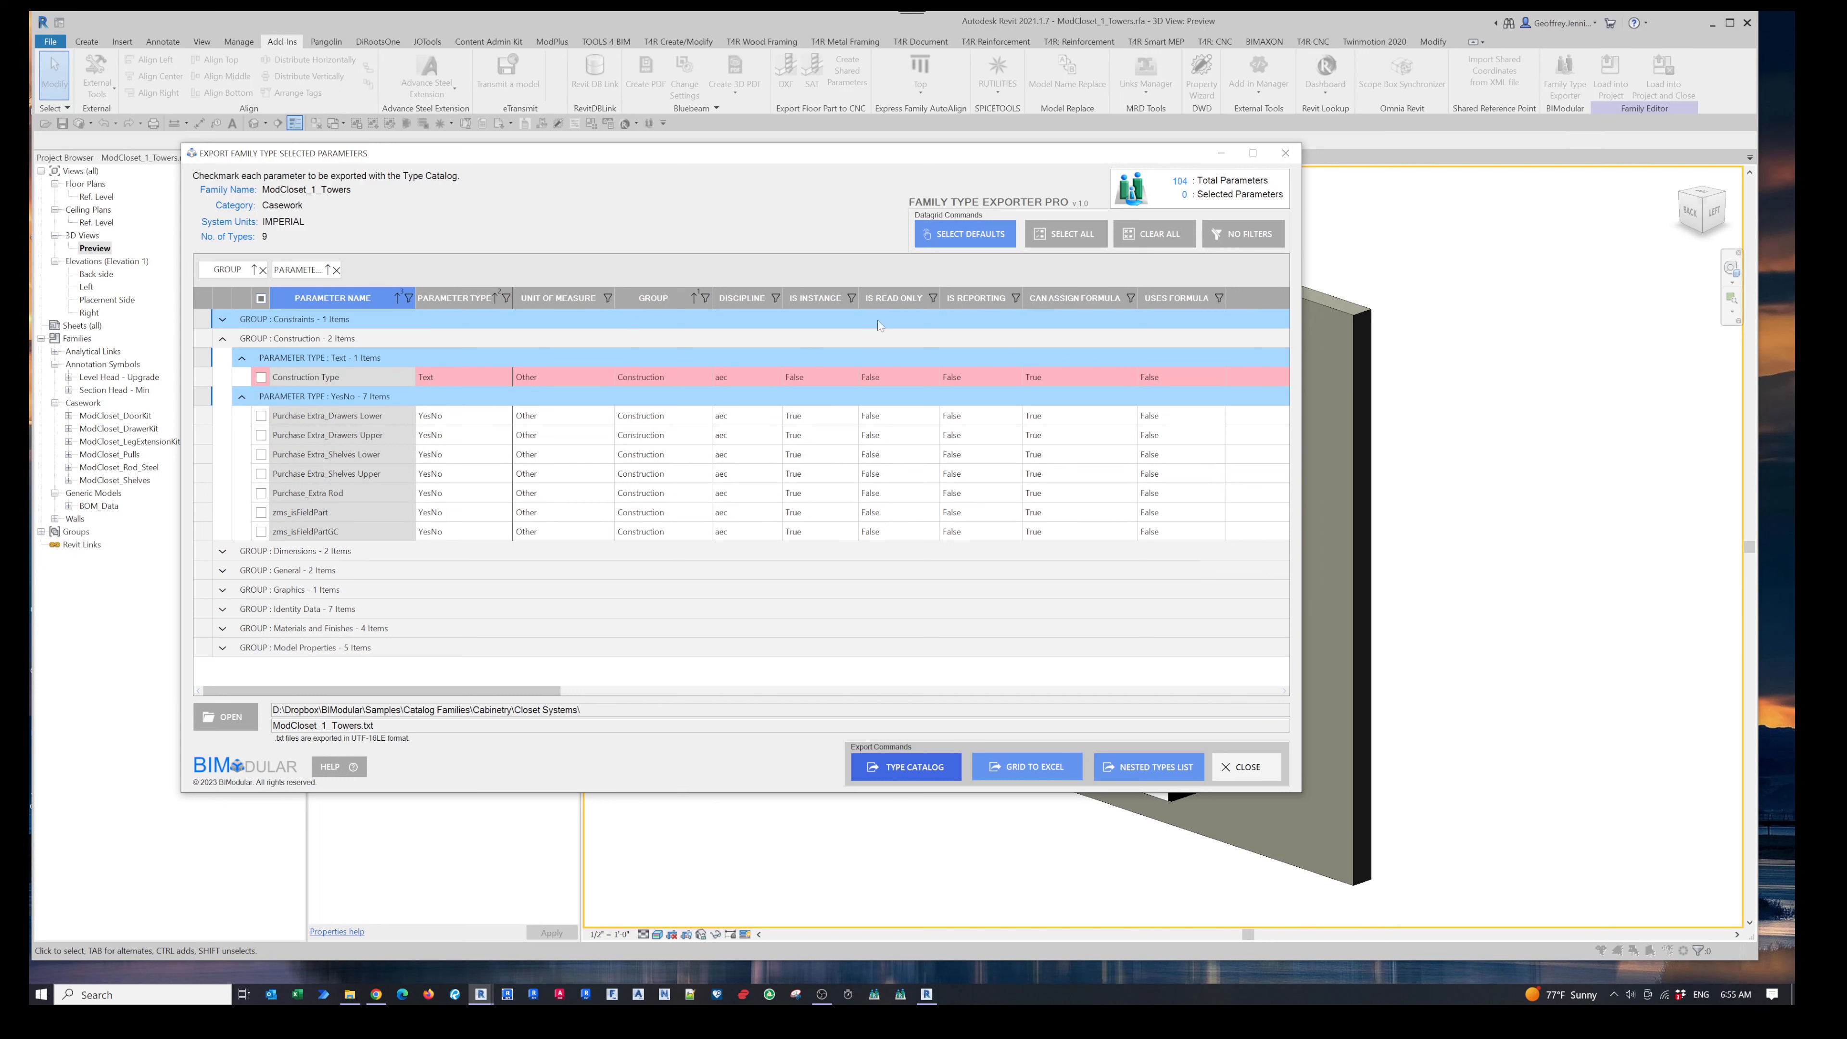
{"action": "mouse_move", "coordinate": [549, 689]}
{"action": "left_mouse_down"}
{"action": "mouse_move", "coordinate": [1269, 690]}
{"action": "mouse_move", "coordinate": [518, 689]}
{"action": "left_mouse_up"}
{"action": "left_click", "coordinate": [336, 270]}
{"action": "left_click", "coordinate": [263, 270]}
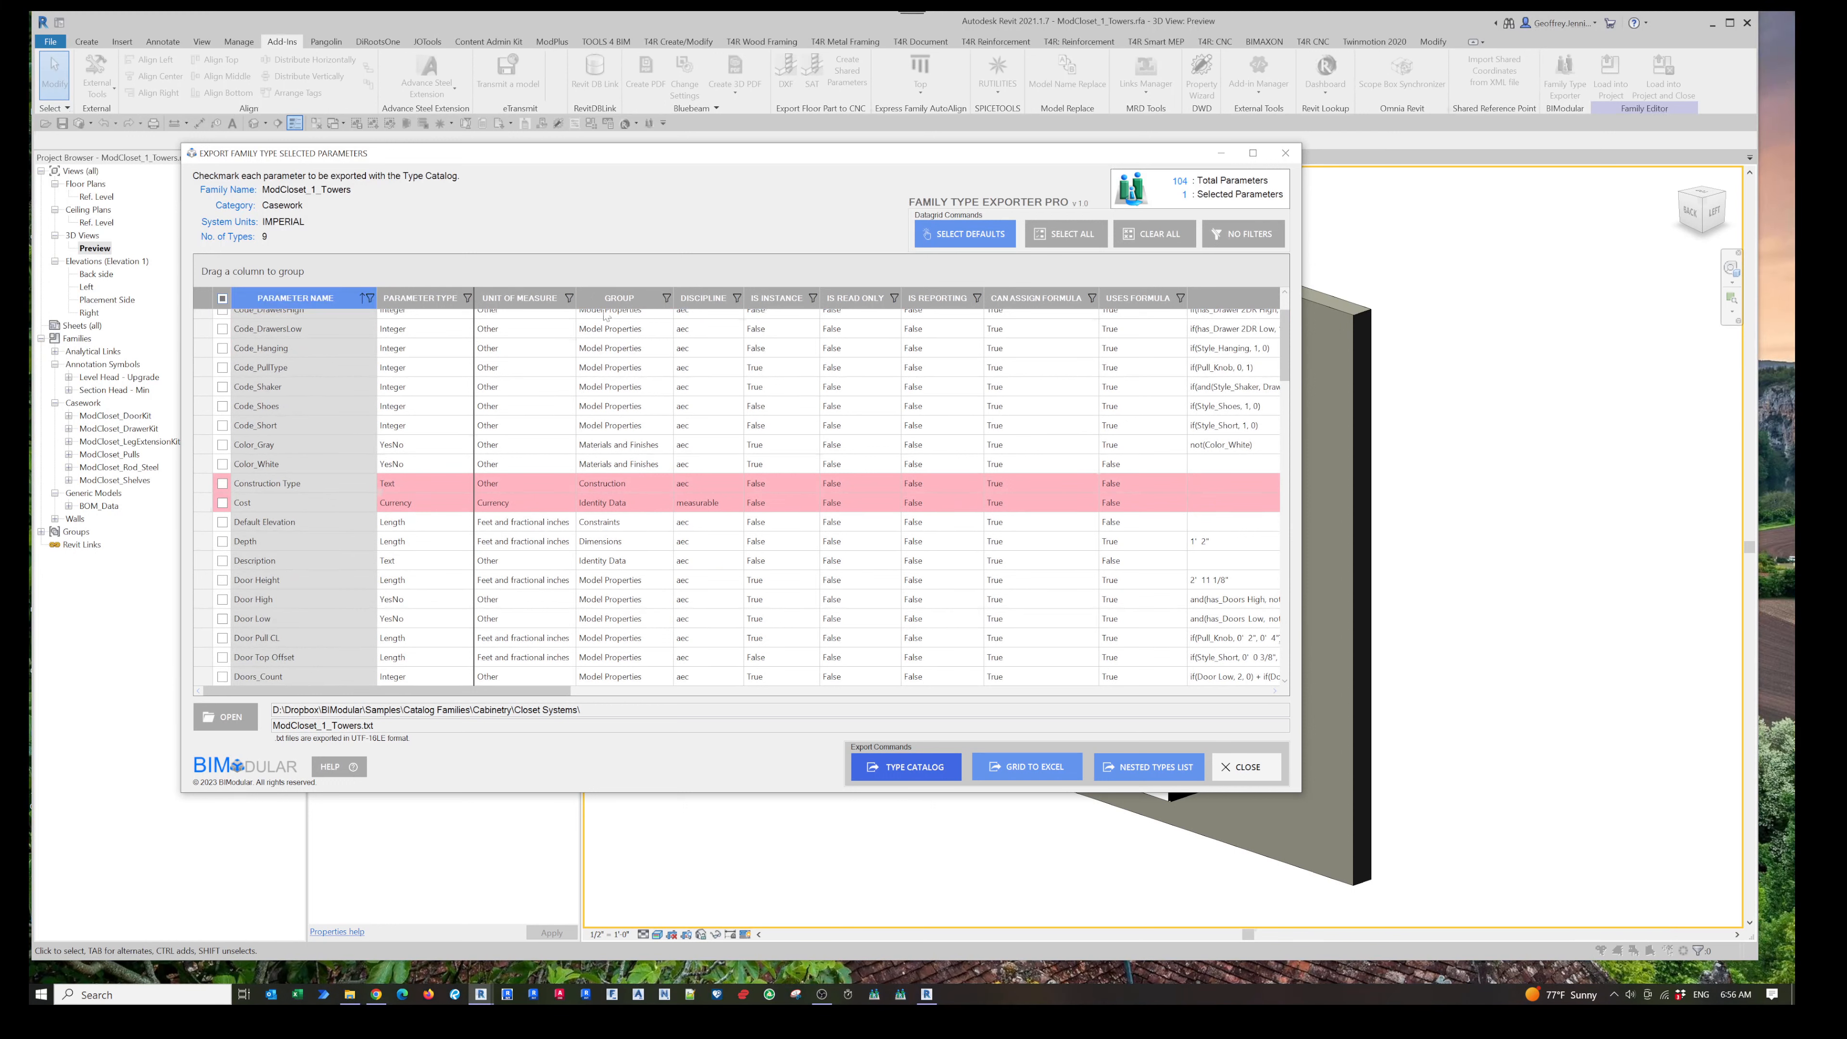
- Sort the parameters by Group, Parameter Type and Parameter Name so they are ordered by group
{"action": "left_click", "coordinate": [618, 298]}
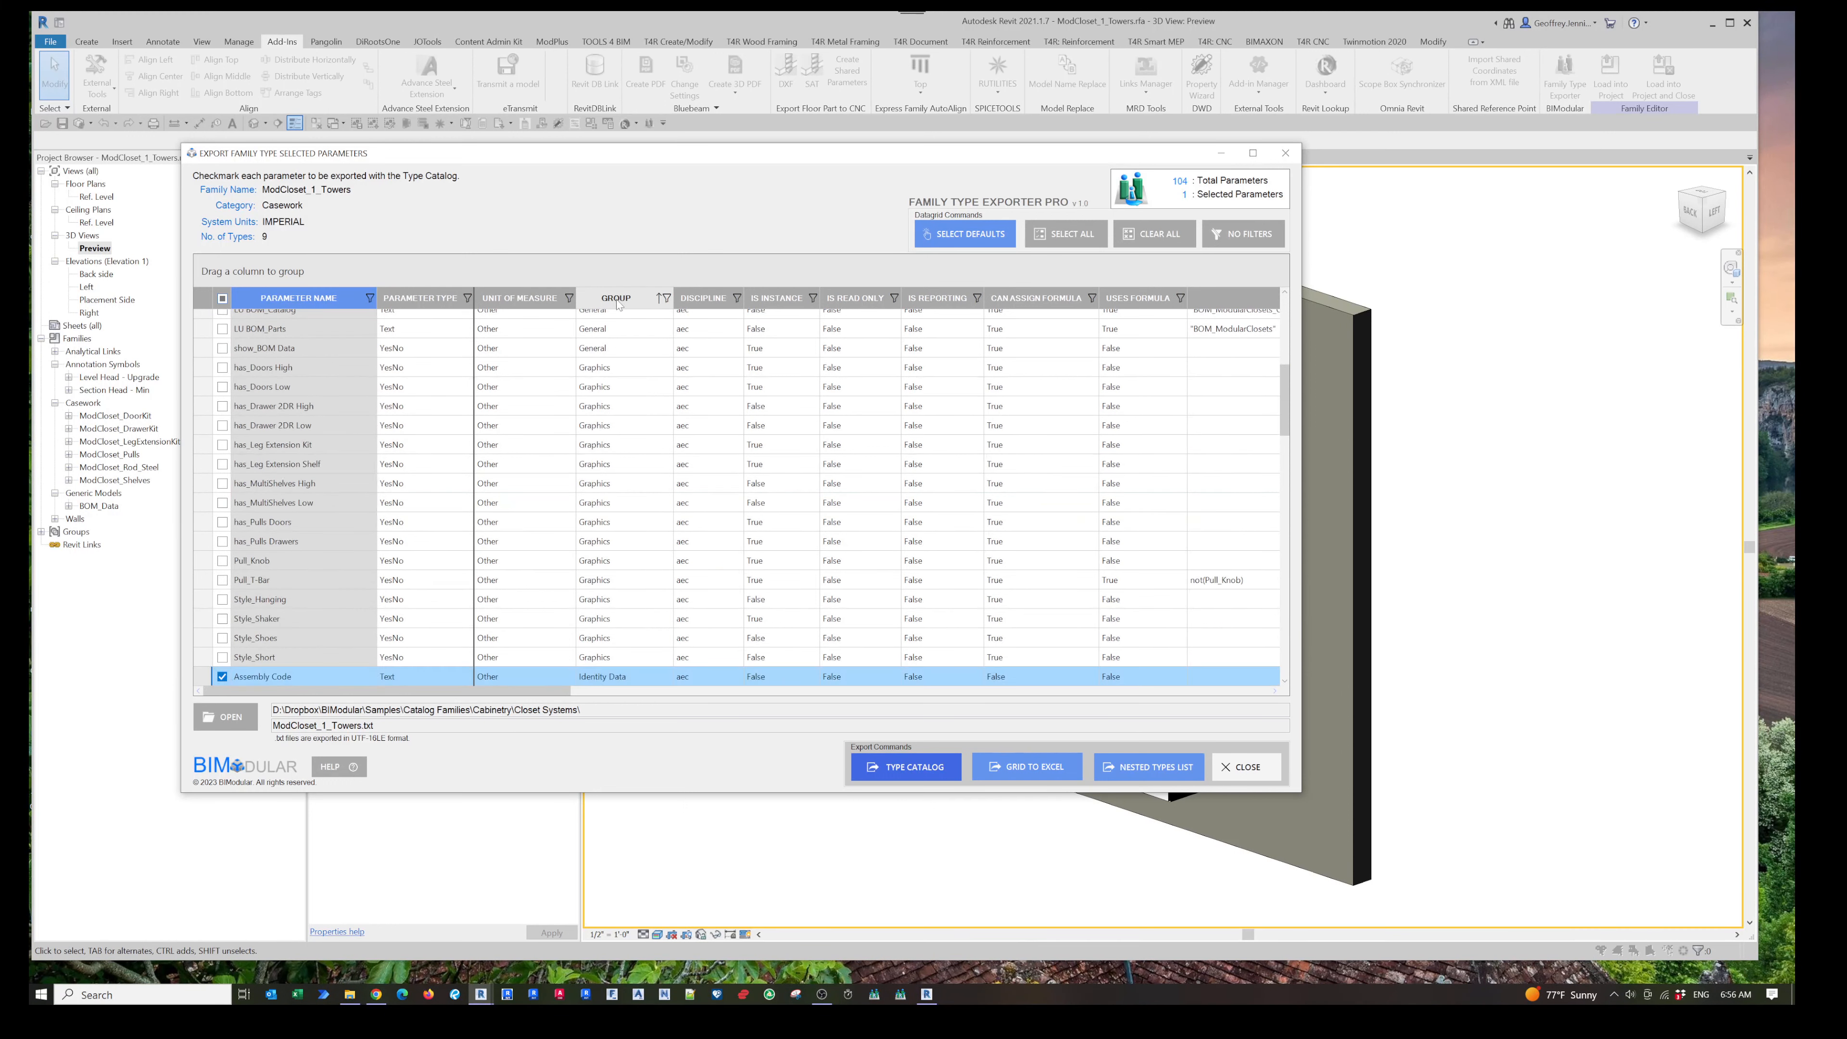
{"action": "left_click", "coordinate": [439, 298], "text": "shift"}
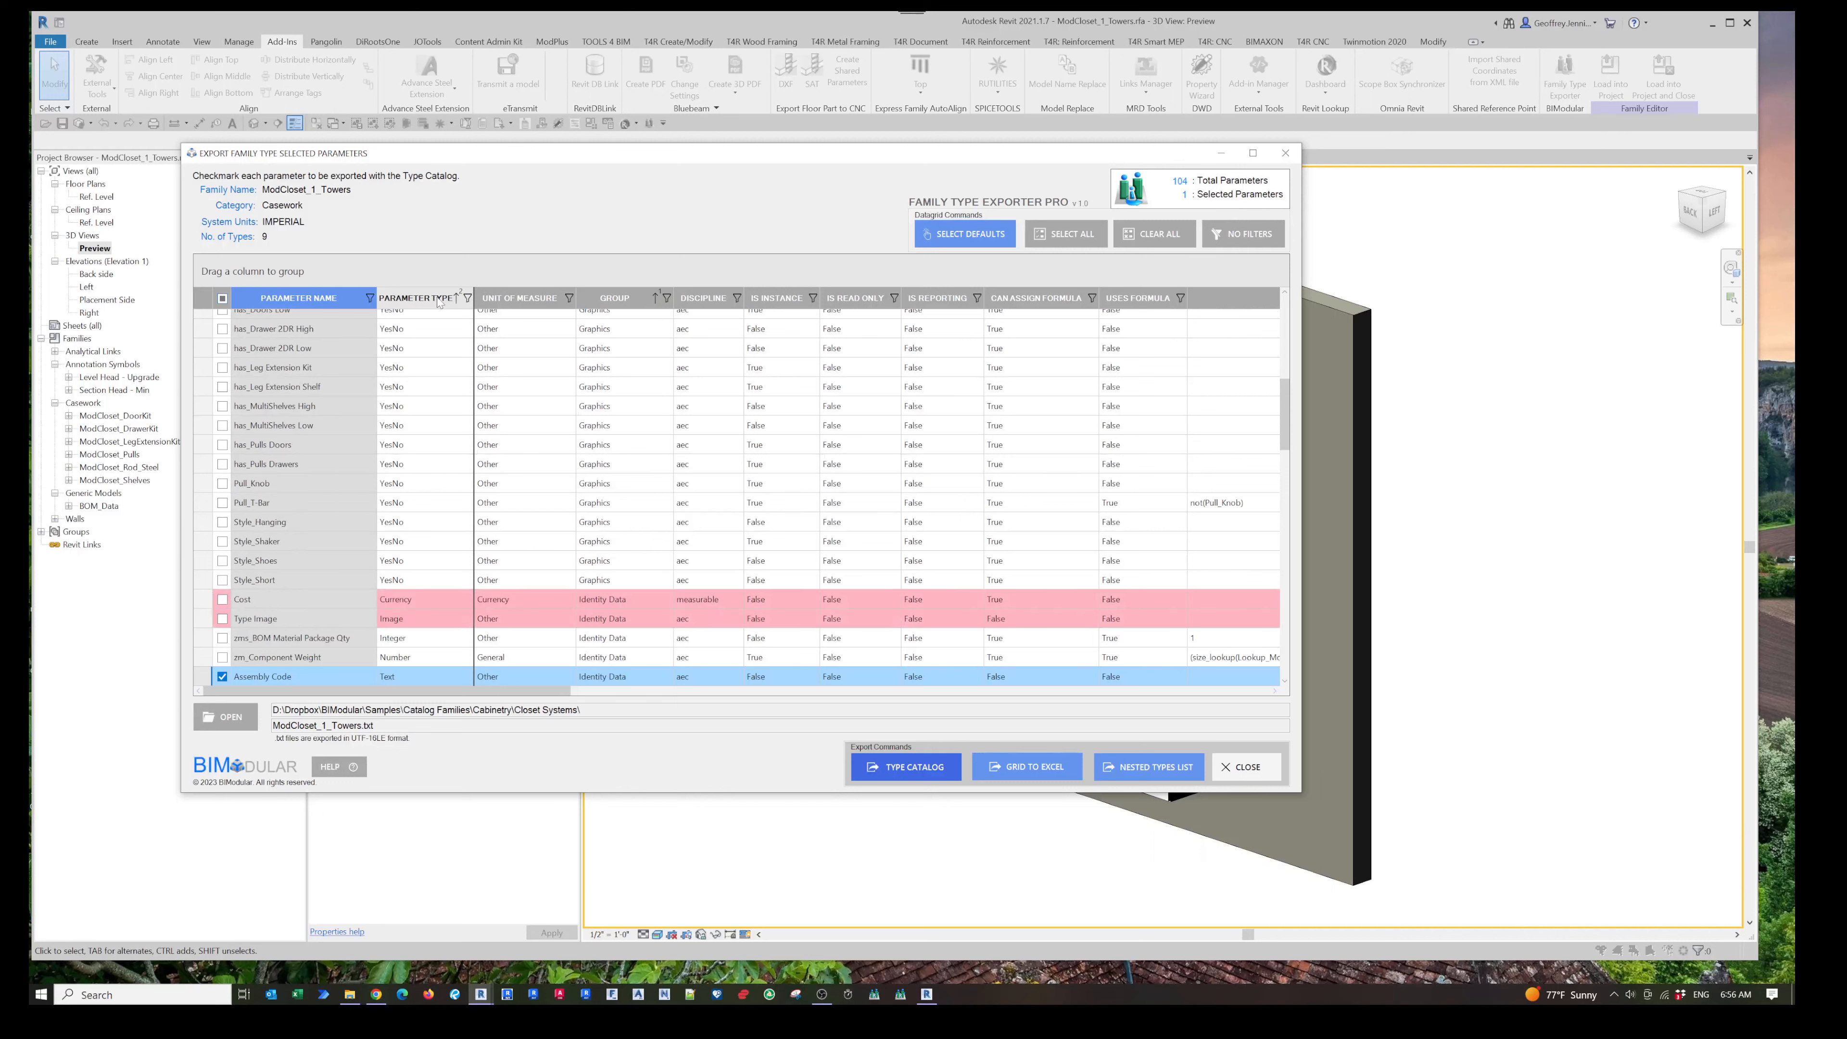
{"action": "left_click", "coordinate": [440, 299], "text": "shift"}
{"action": "left_click", "coordinate": [342, 298], "text": "shift"}
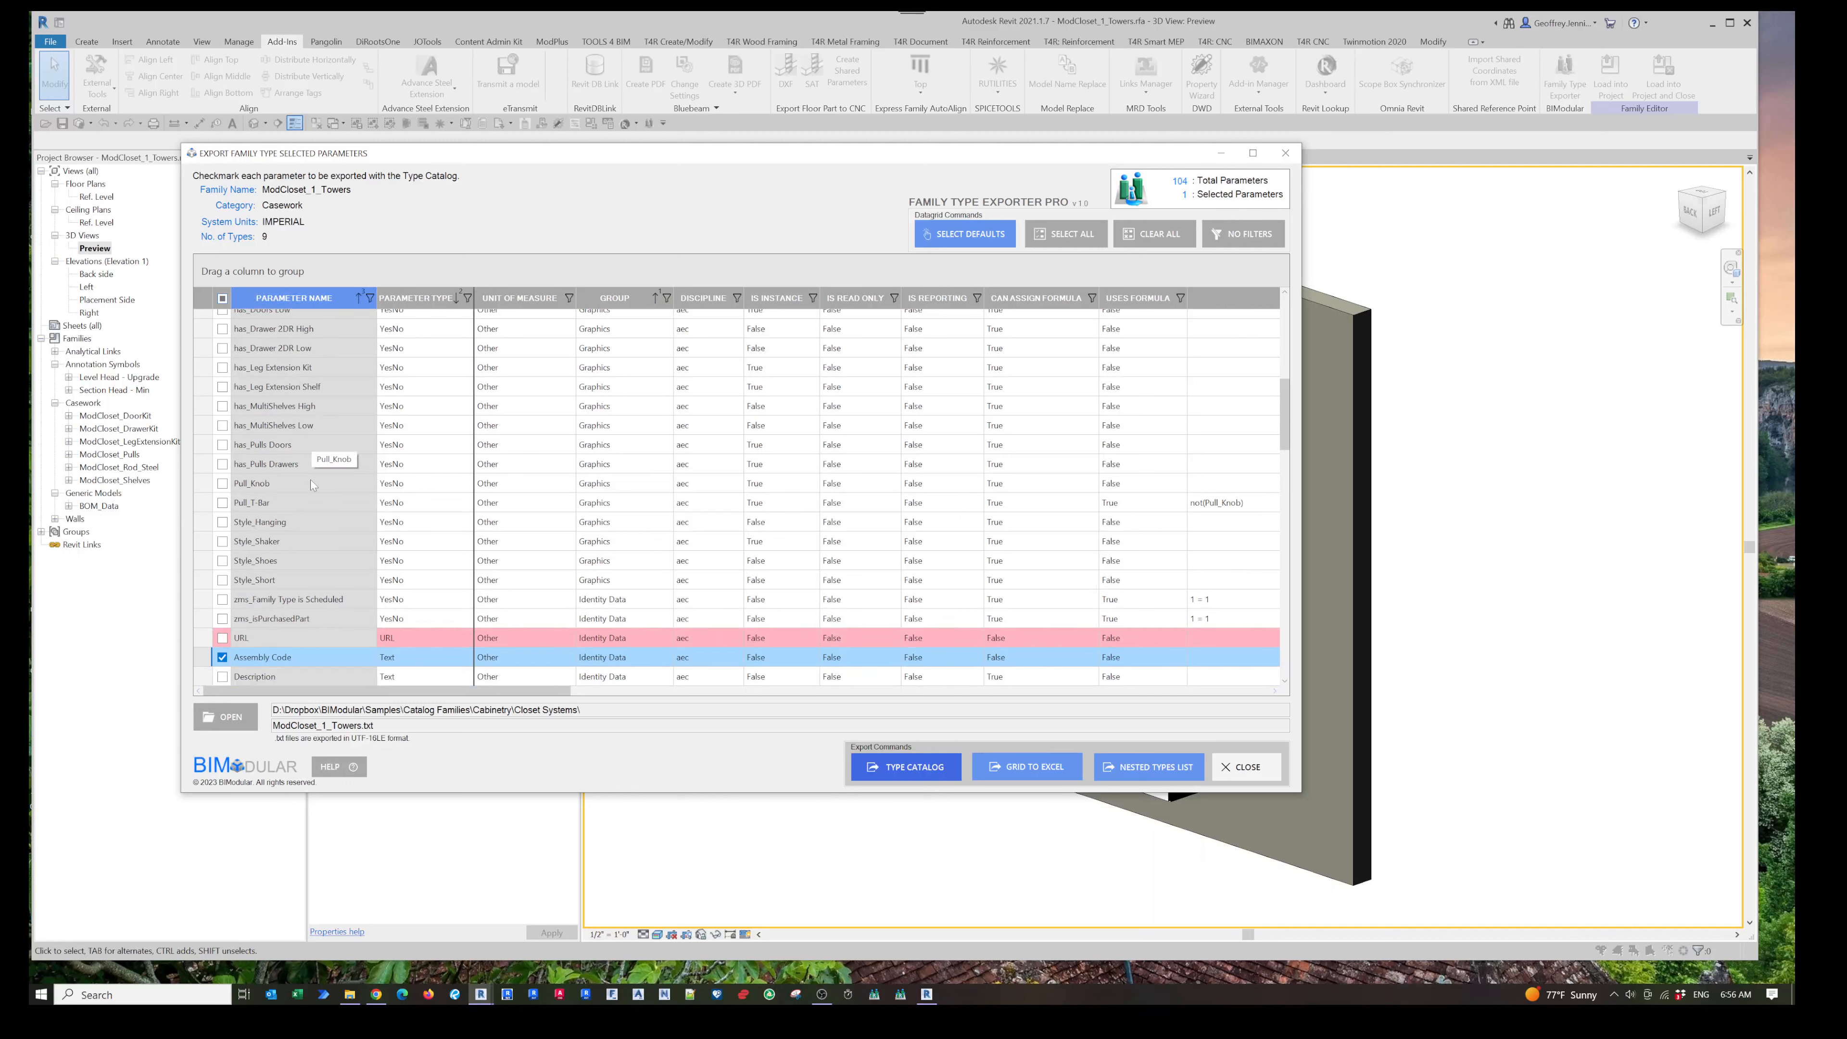
{"action": "scroll", "coordinate": [311, 484], "scroll_direction": "up", "scroll_amount": 7}
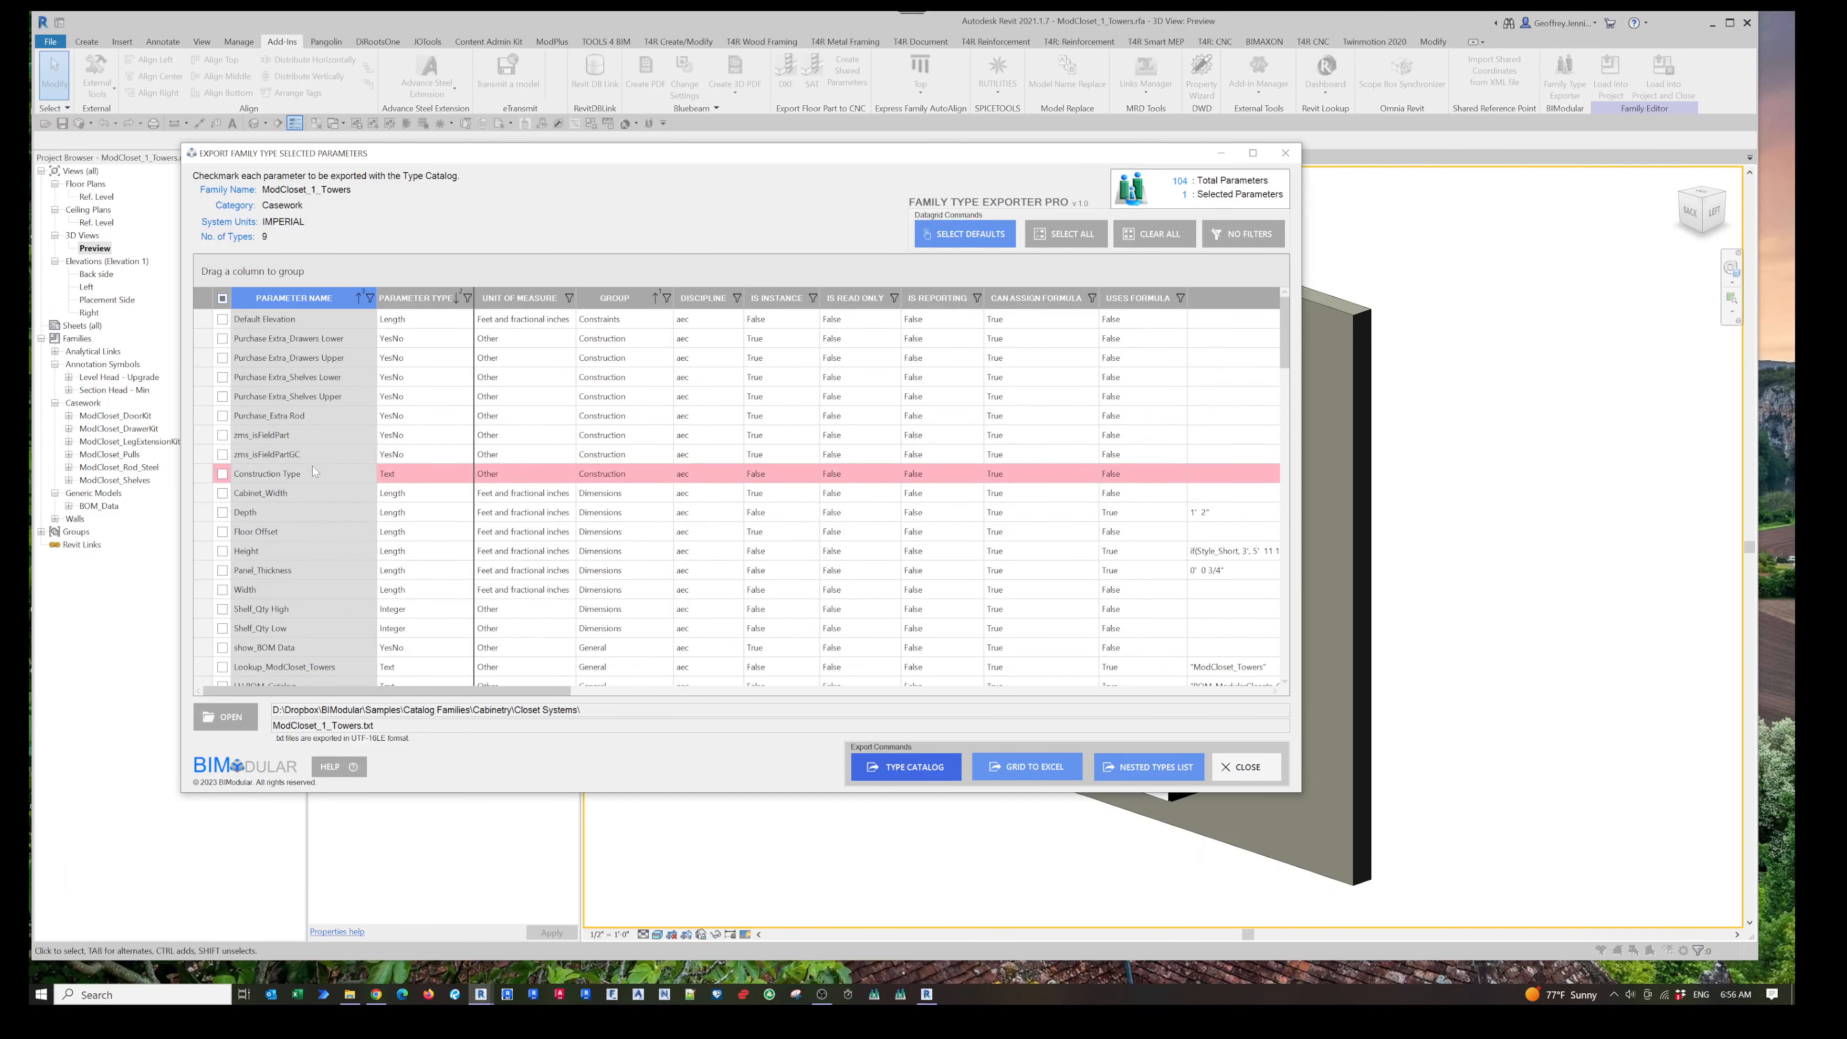
{"action": "scroll", "coordinate": [307, 516], "scroll_direction": "down", "scroll_amount": 2}
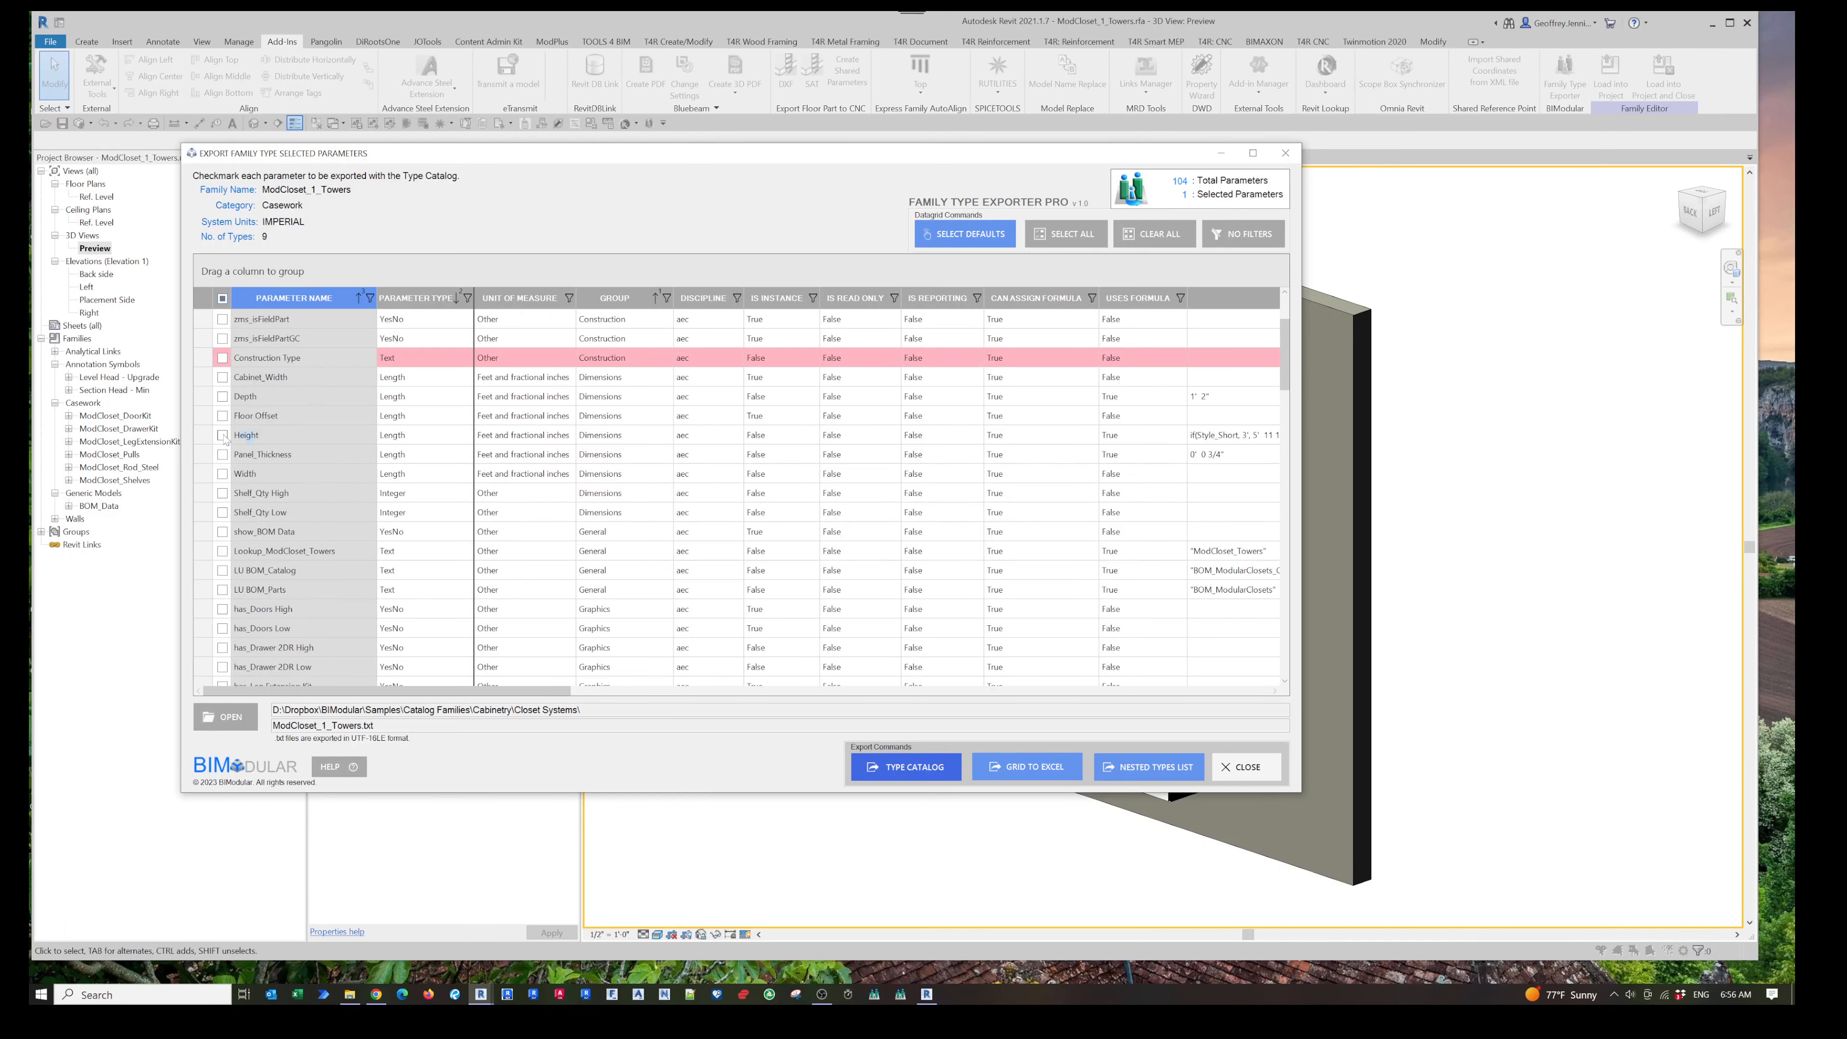
- Check the Height, Width and Depth parameters for export
{"action": "left_click", "coordinate": [222, 436]}
{"action": "left_click", "coordinate": [222, 474]}
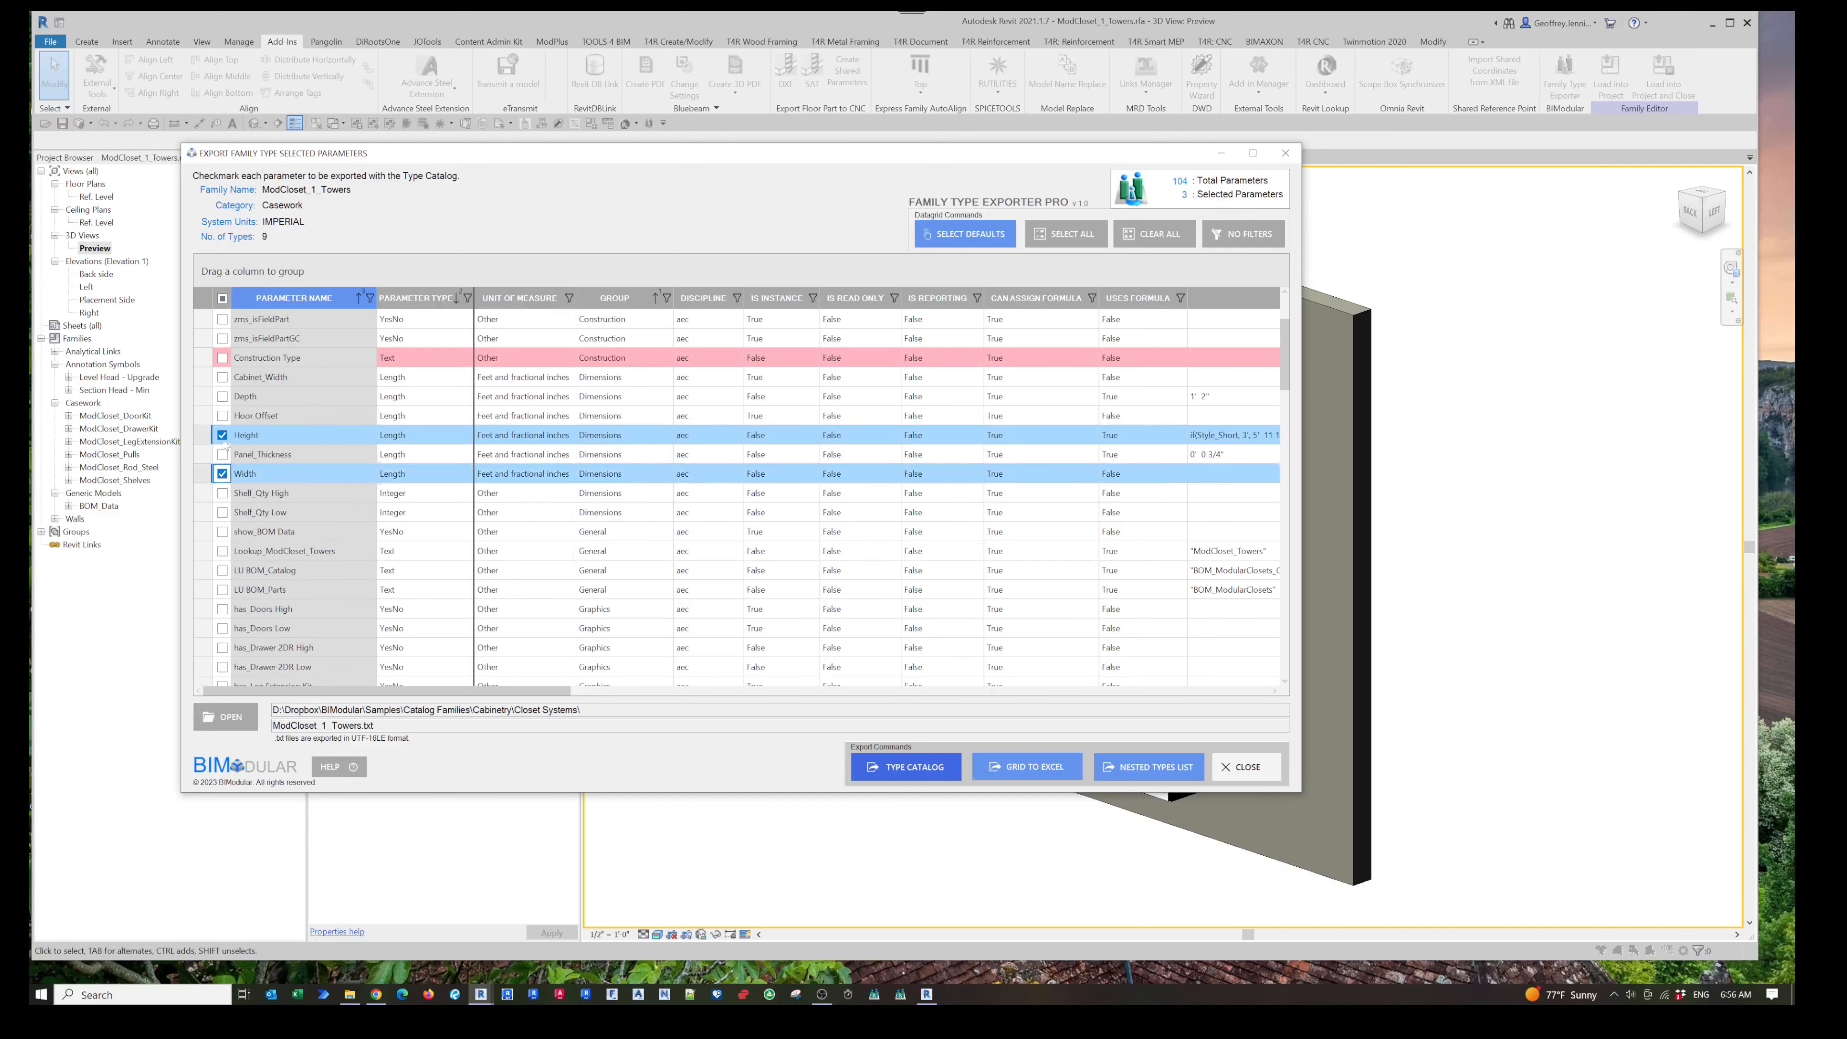
{"action": "left_click", "coordinate": [223, 396]}
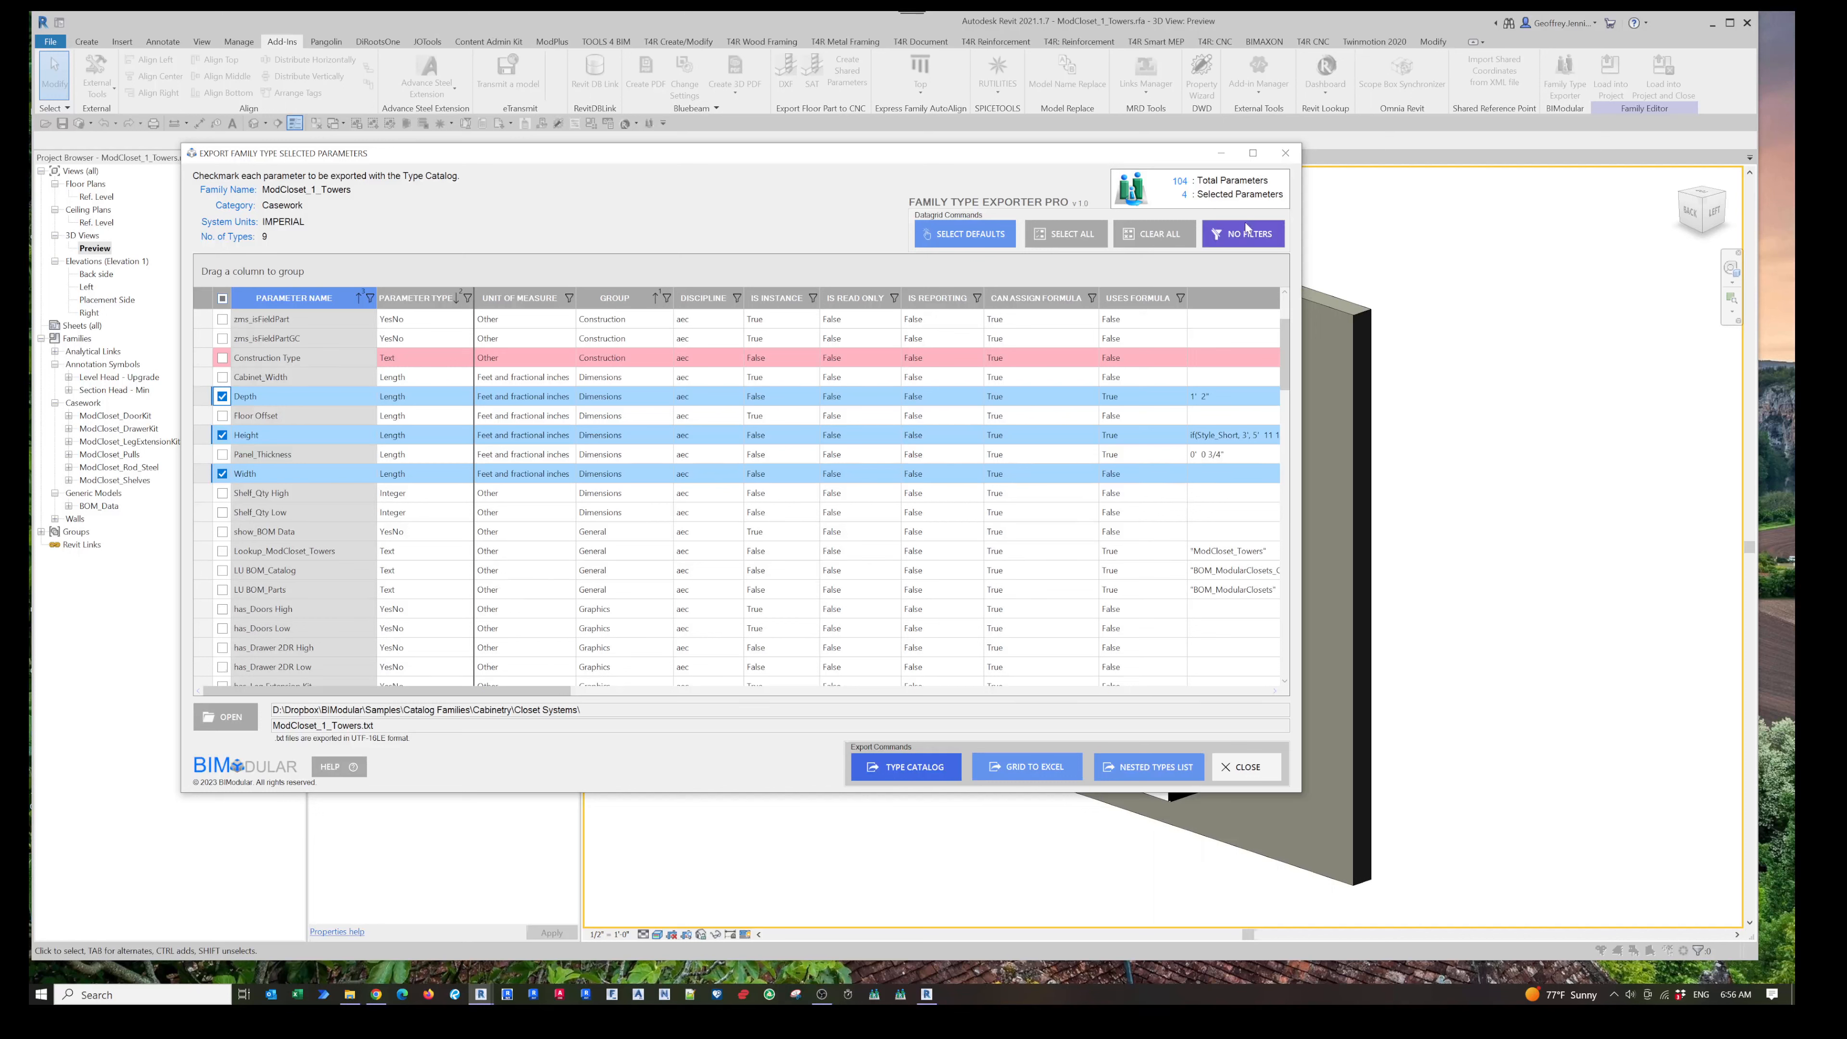
- Add the default required type catalog parameters to the selection
{"action": "left_click", "coordinate": [971, 240]}
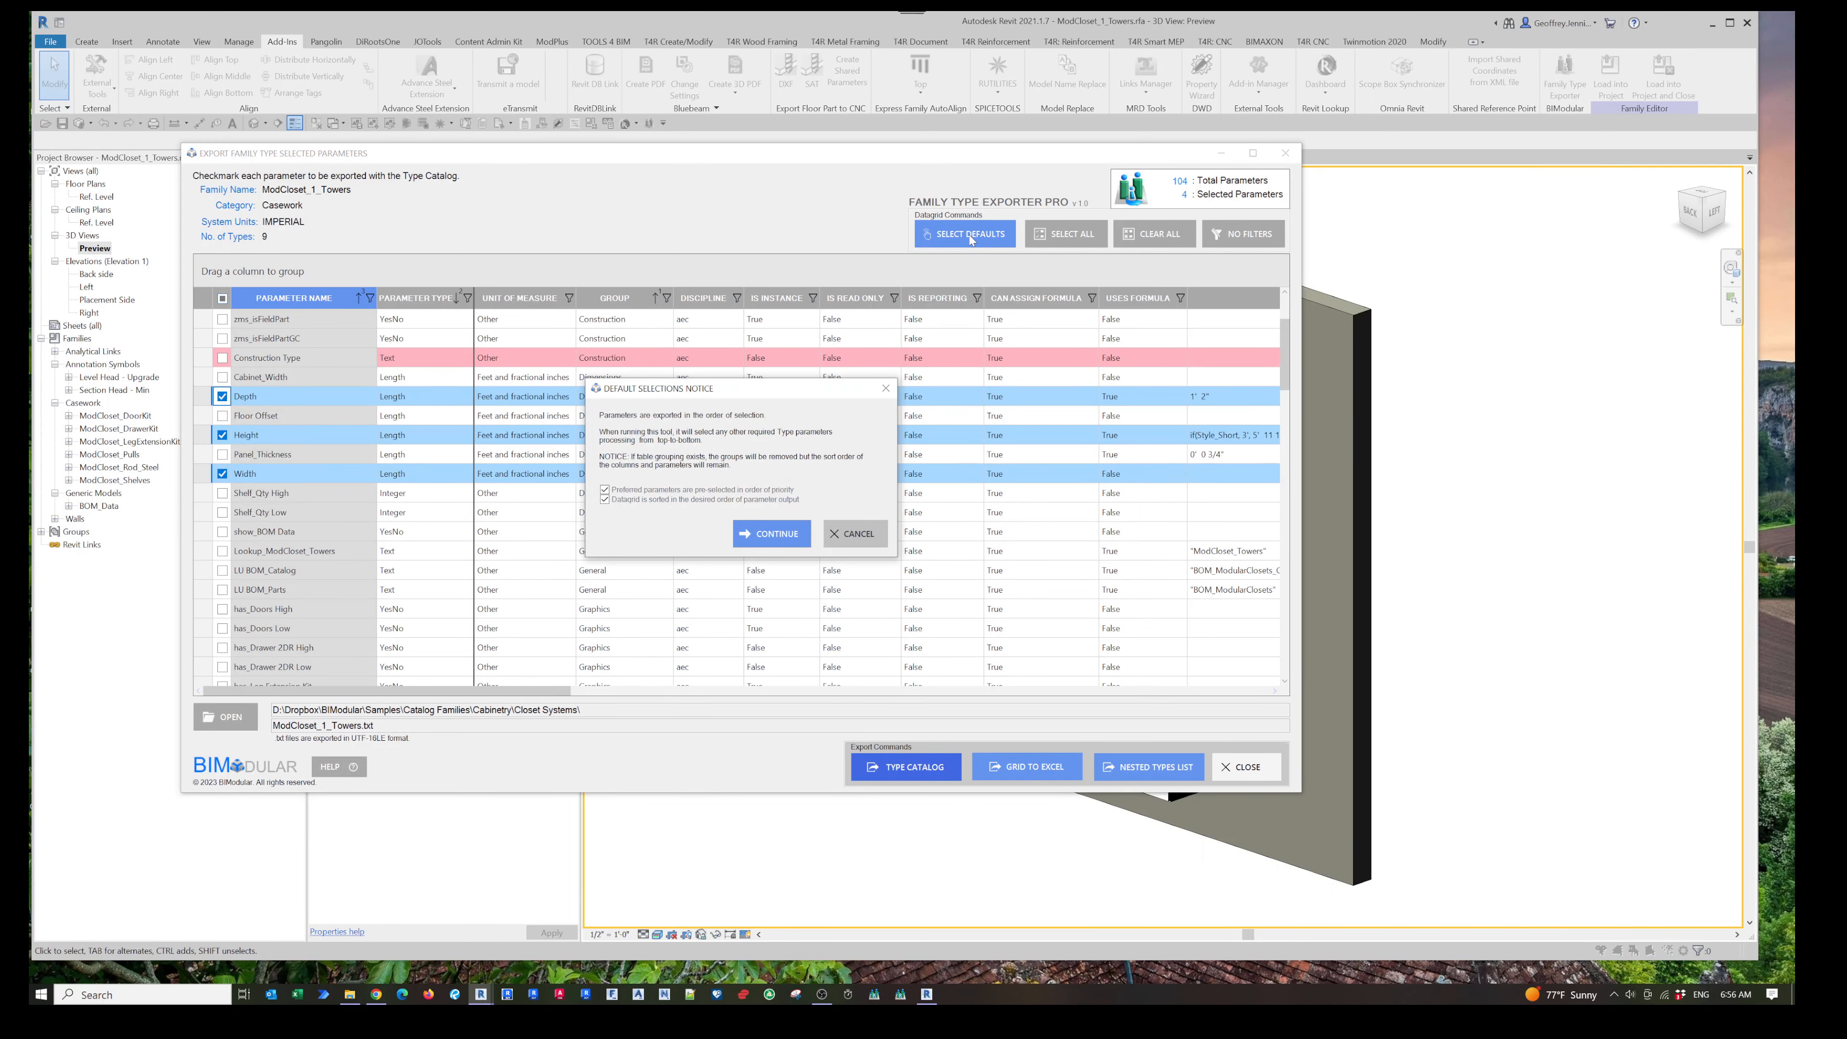
{"action": "left_click", "coordinate": [774, 534]}
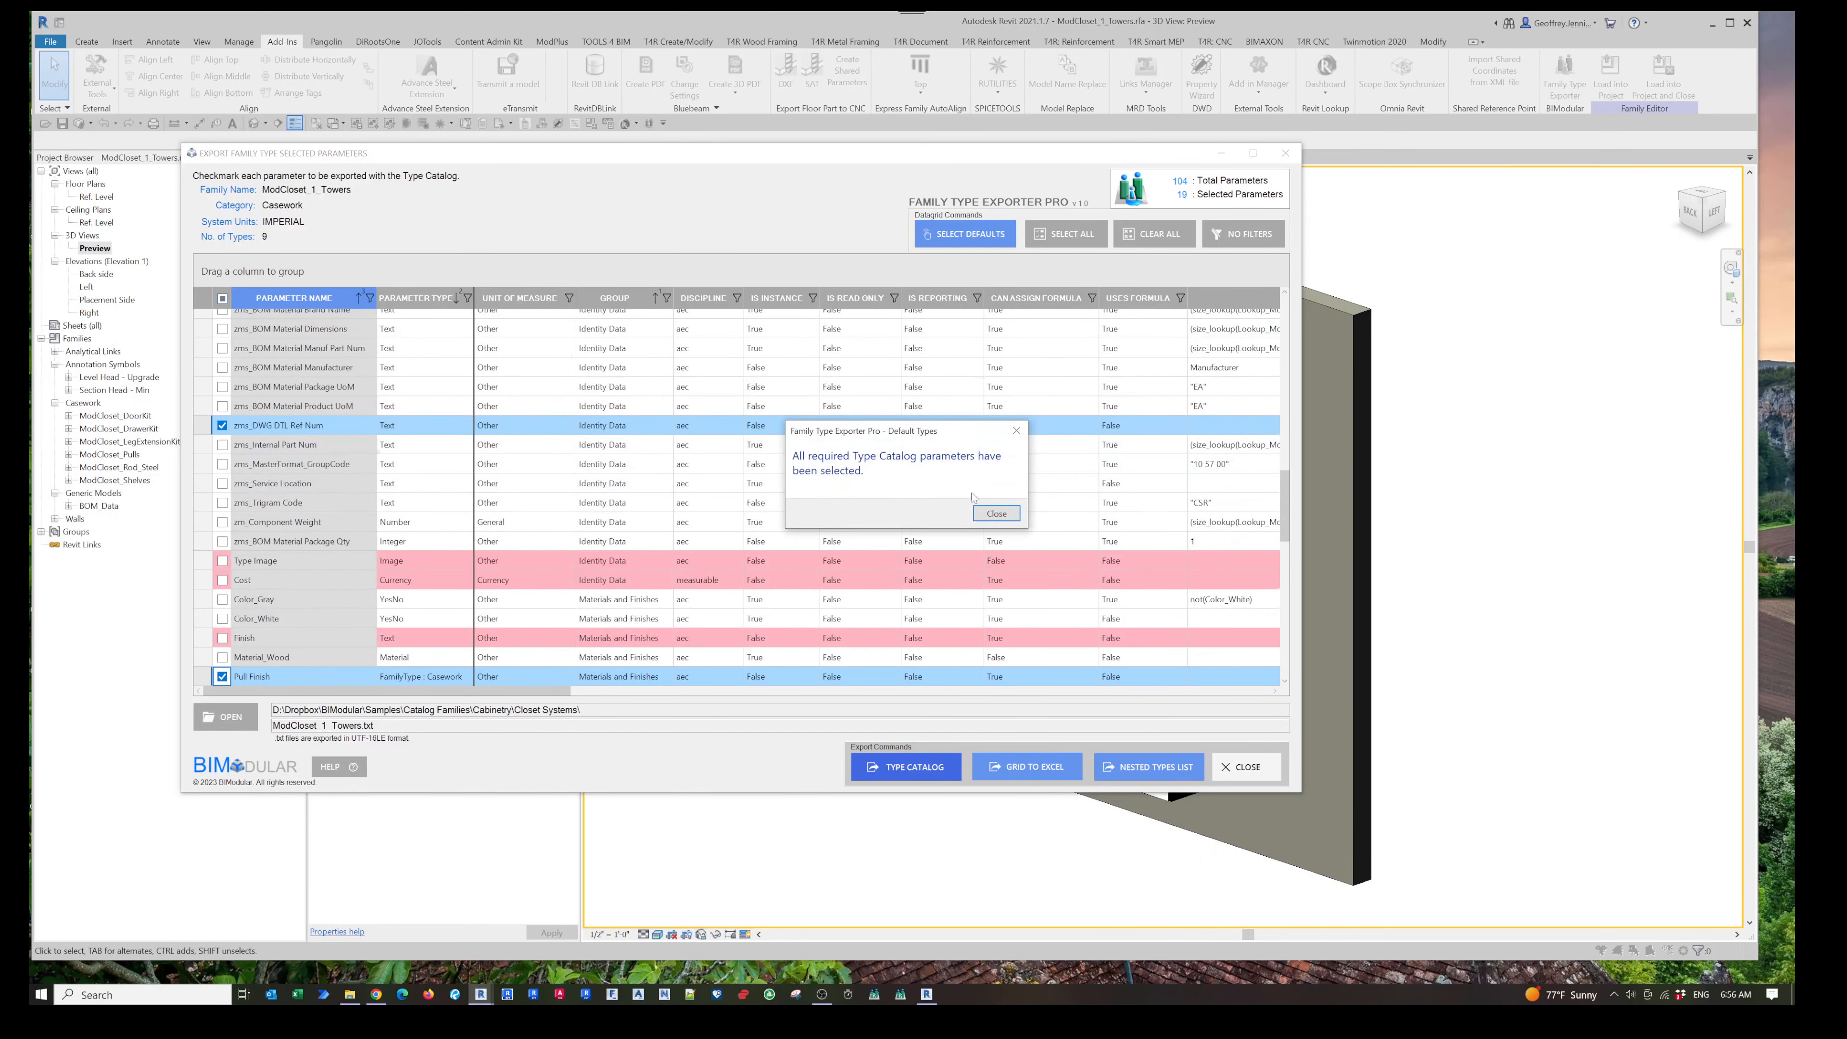
{"action": "left_click", "coordinate": [994, 514]}
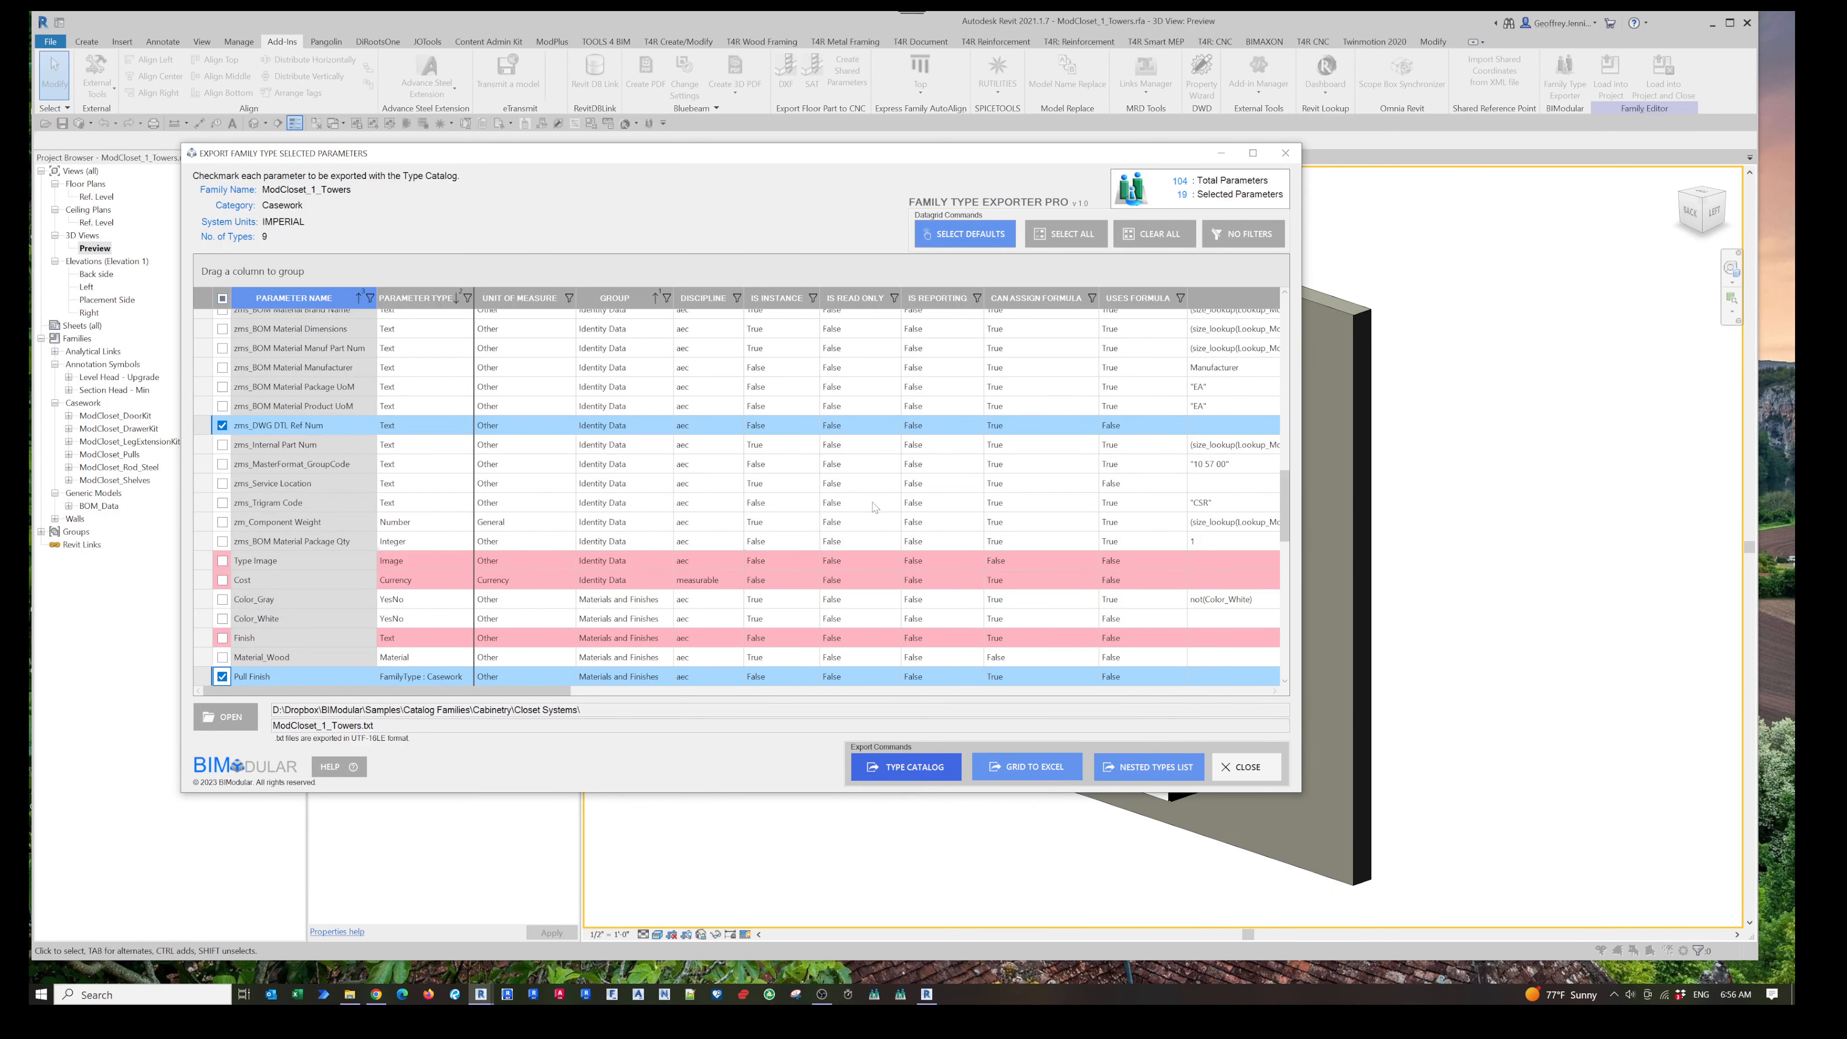
- Export the type catalog over ModCloset_1_Towers.txt, backing up the existing file and creating a new one
{"action": "scroll", "coordinate": [412, 553], "scroll_direction": "up", "scroll_amount": 1}
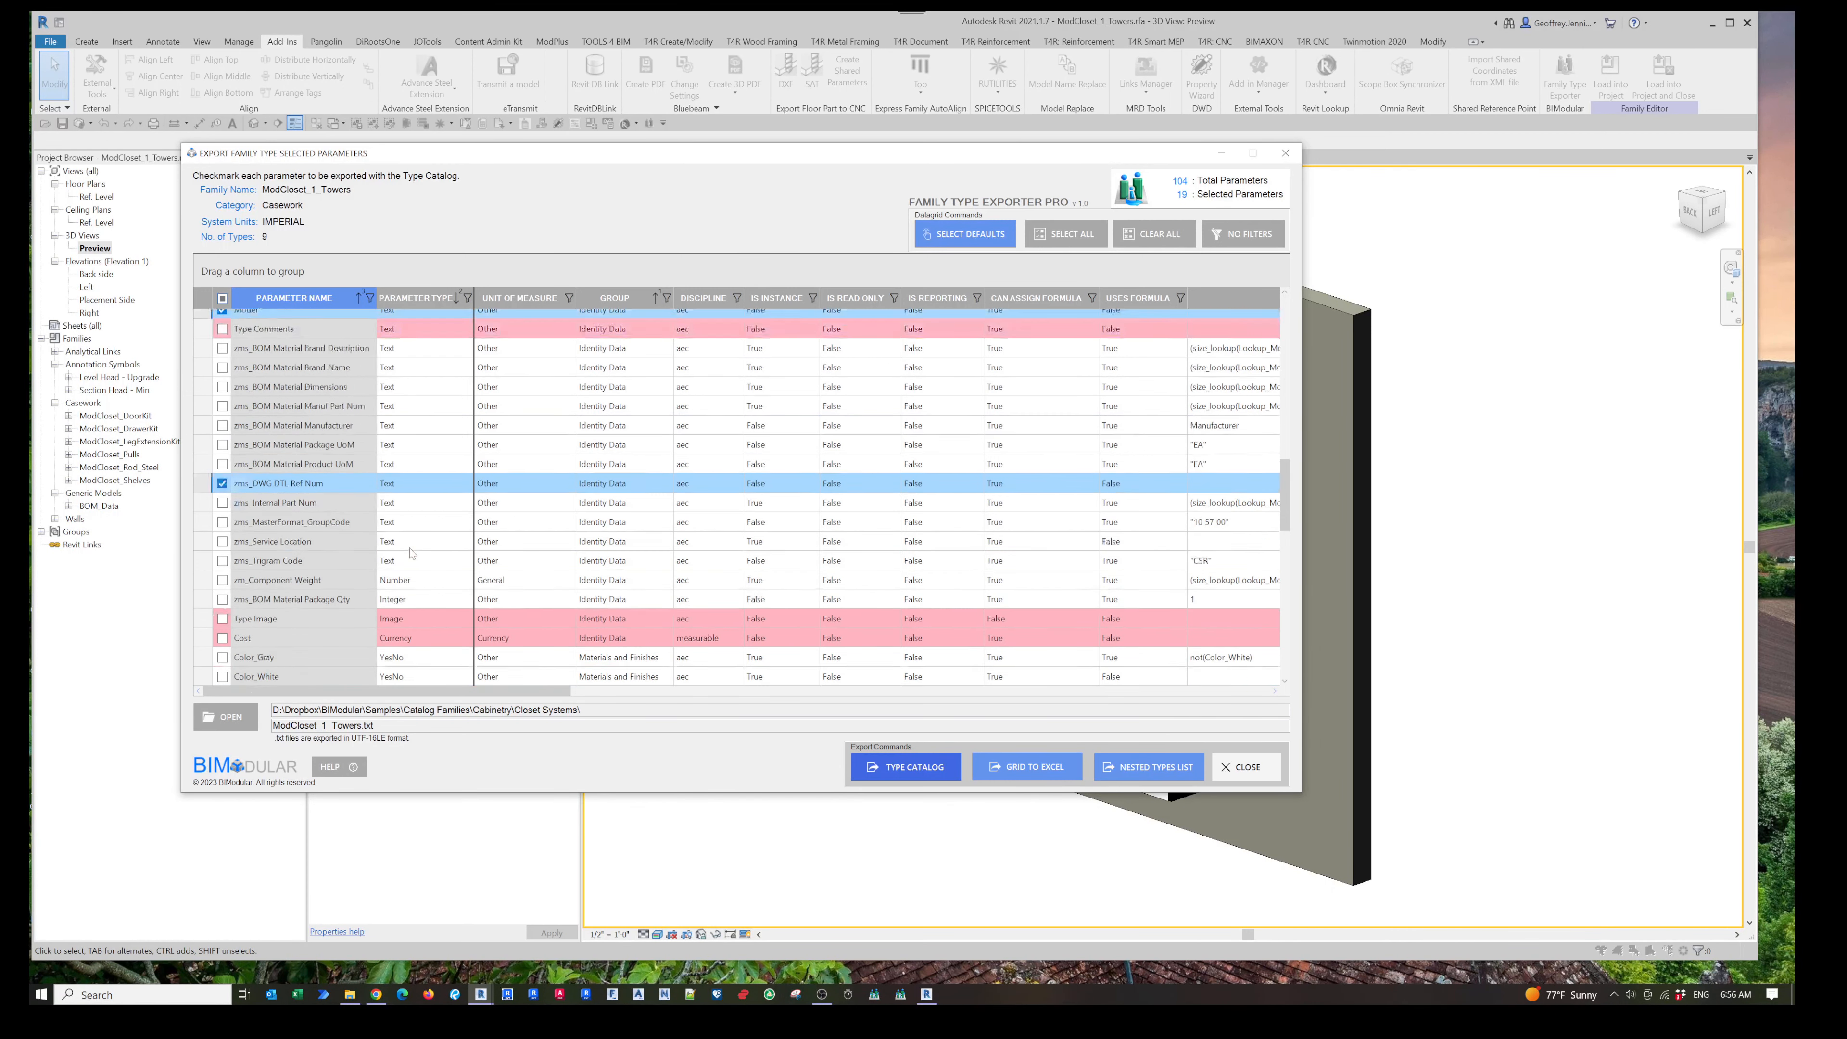
{"action": "scroll", "coordinate": [407, 550], "scroll_direction": "up", "scroll_amount": 10}
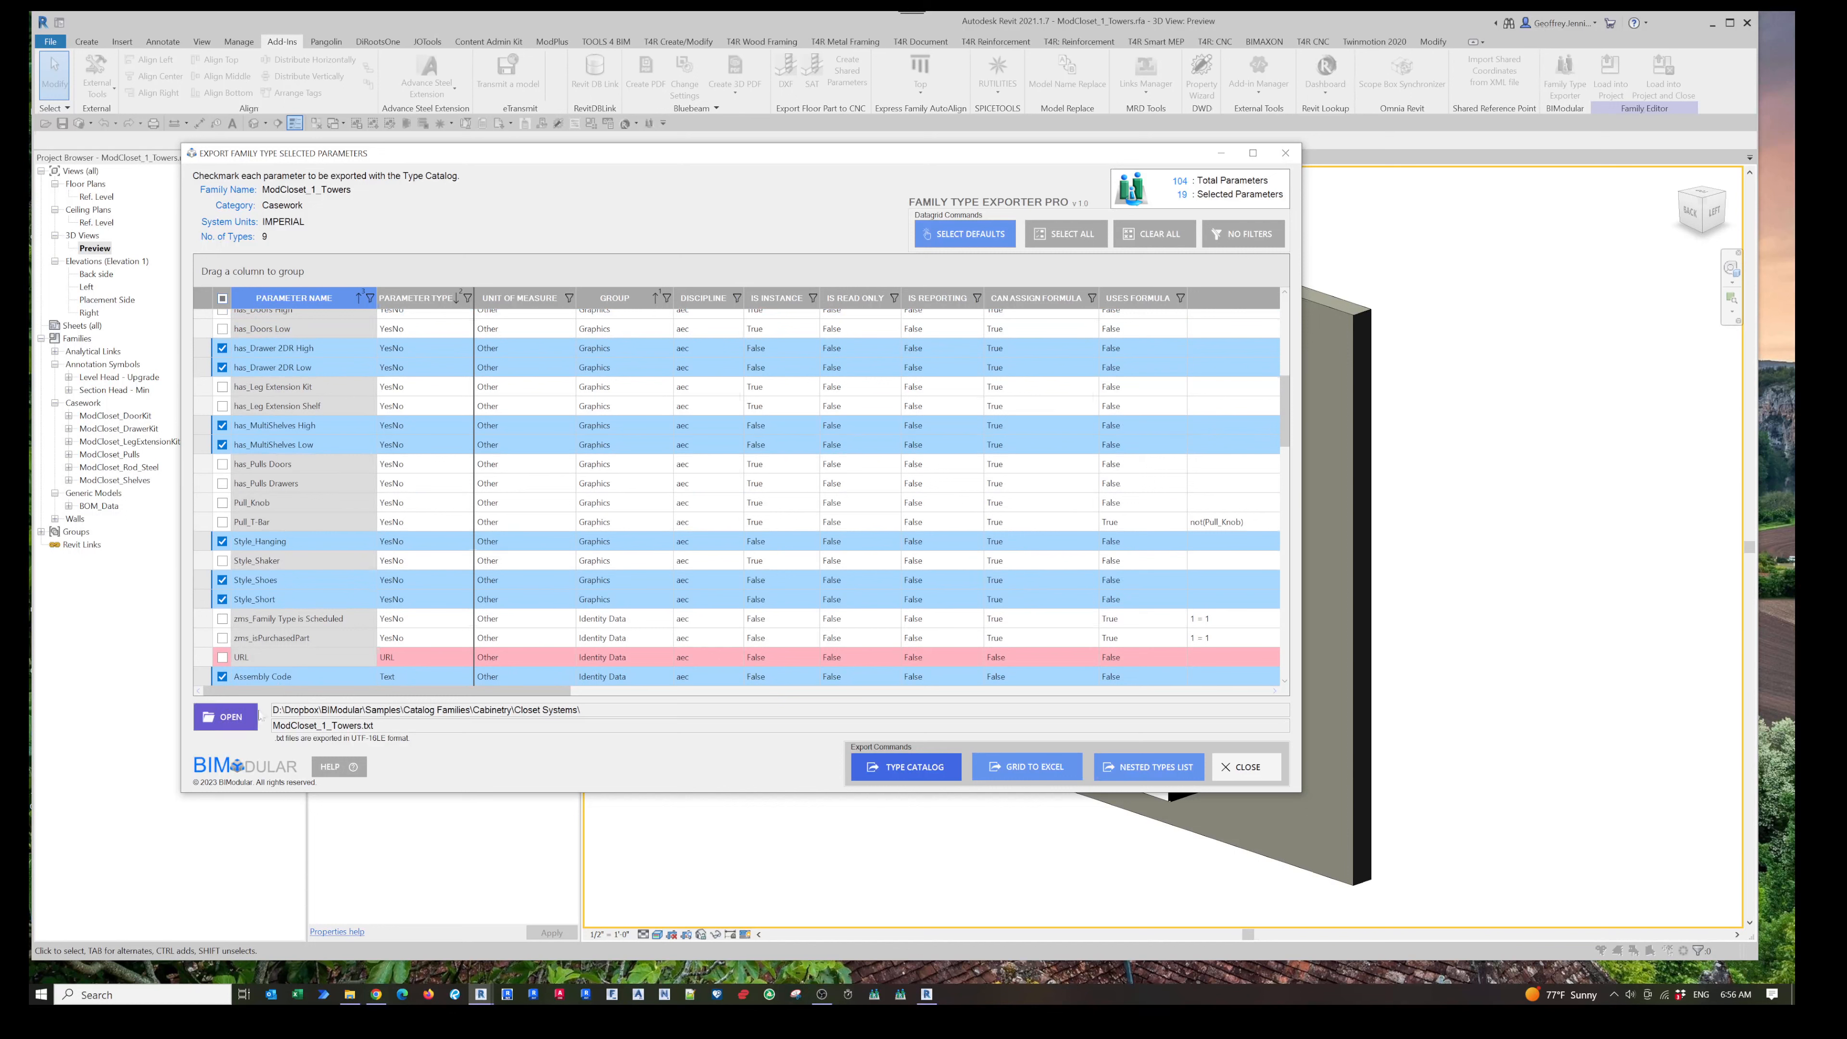
{"action": "left_click", "coordinate": [918, 771]}
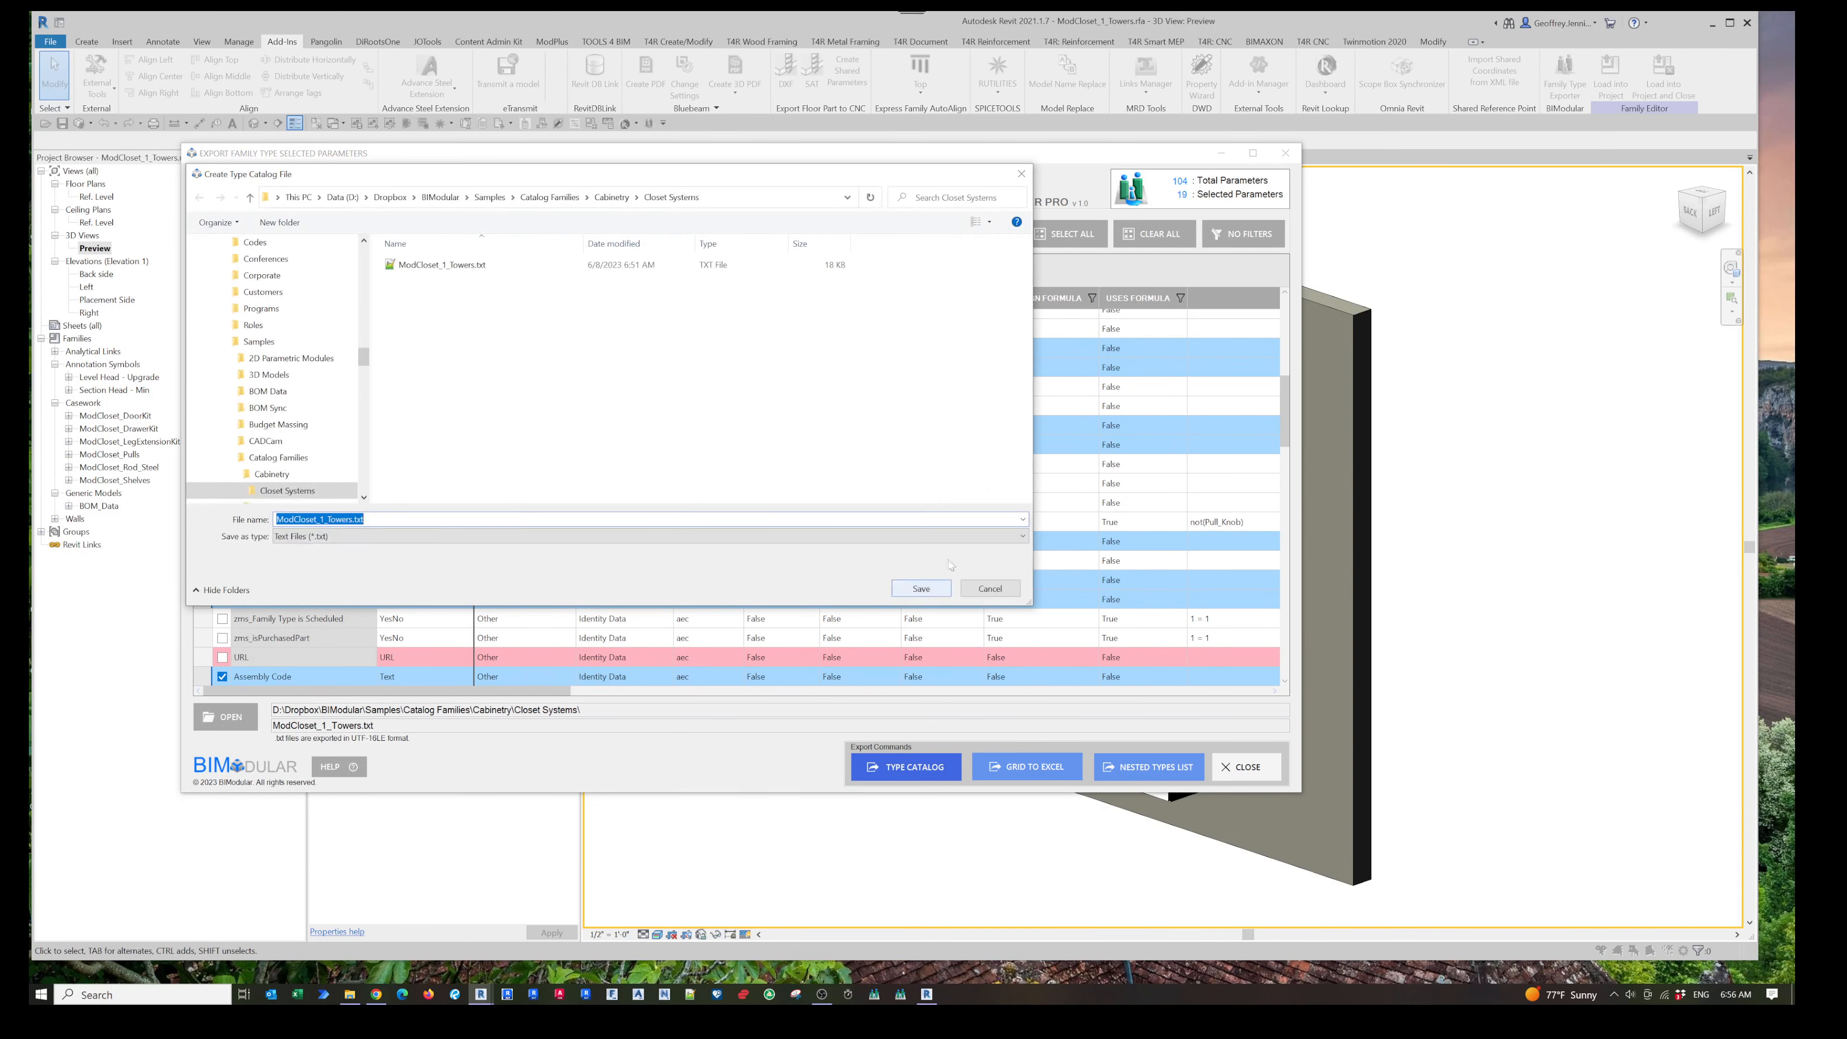
{"action": "left_click", "coordinate": [471, 266]}
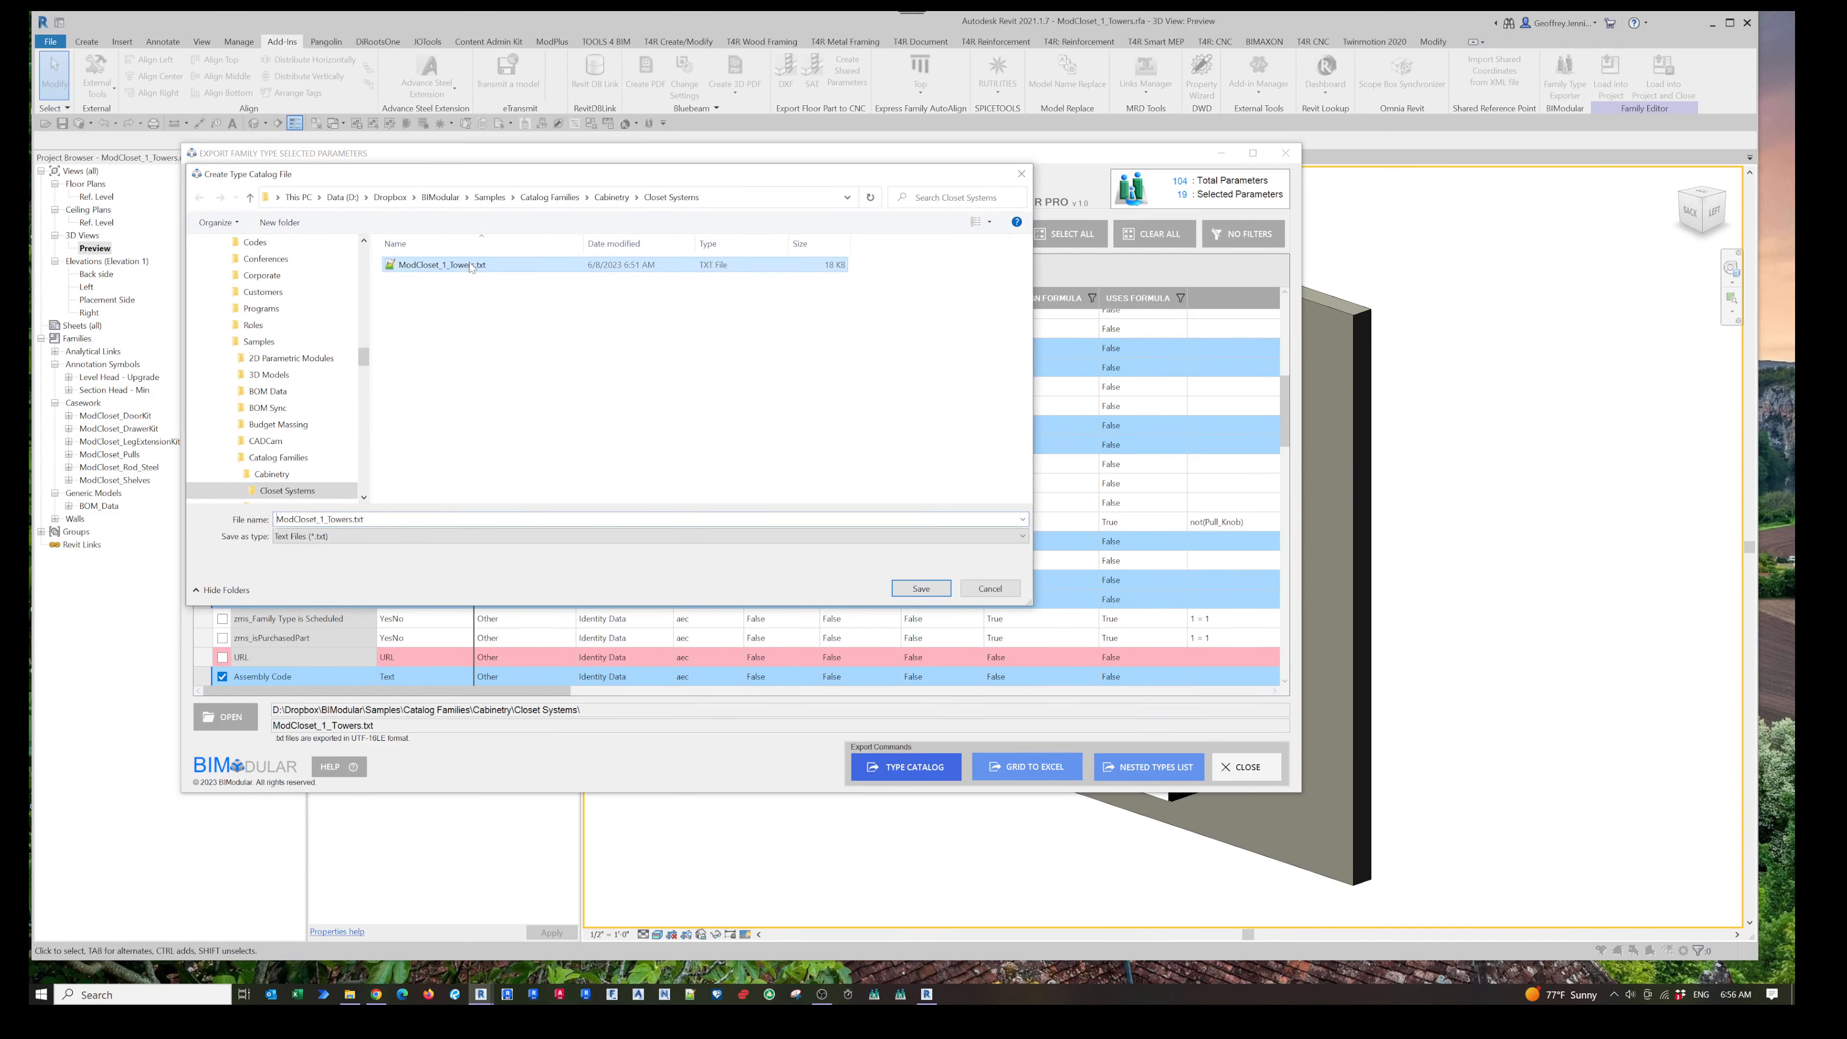
{"action": "left_click", "coordinate": [920, 588]}
{"action": "left_click", "coordinate": [943, 507]}
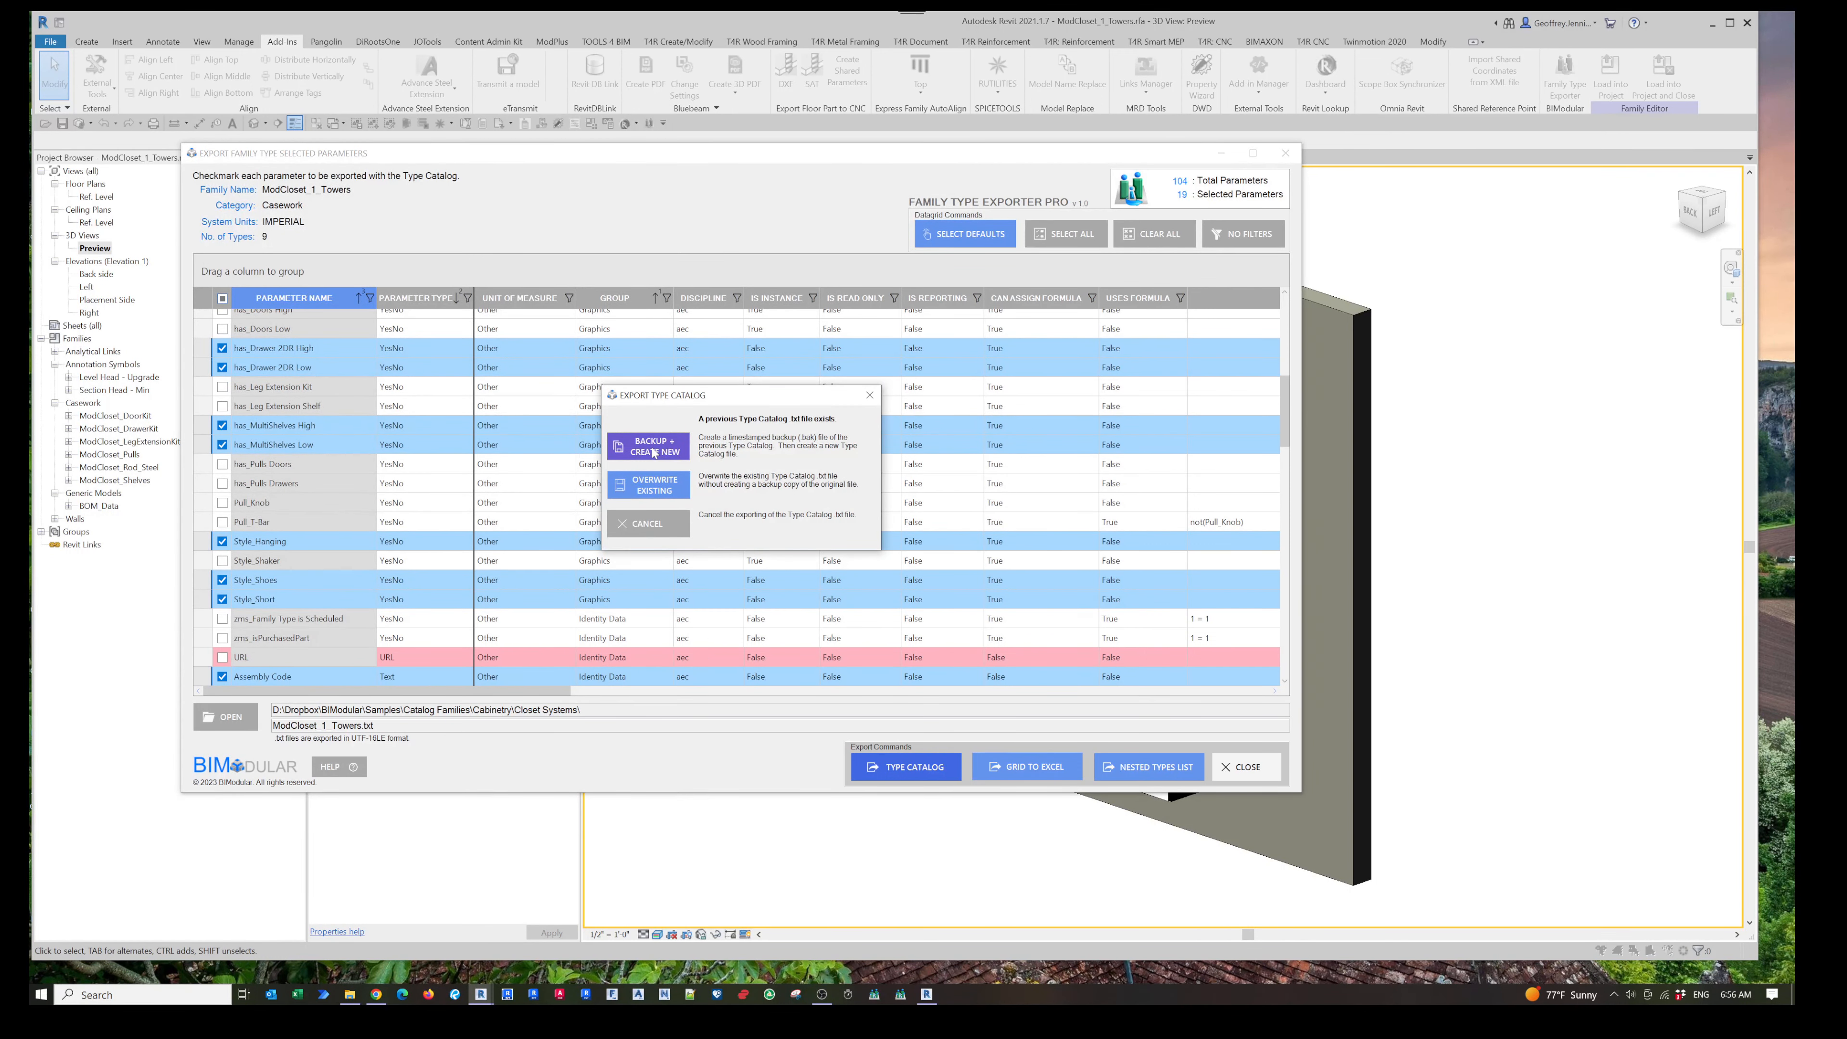
{"action": "left_click", "coordinate": [654, 449]}
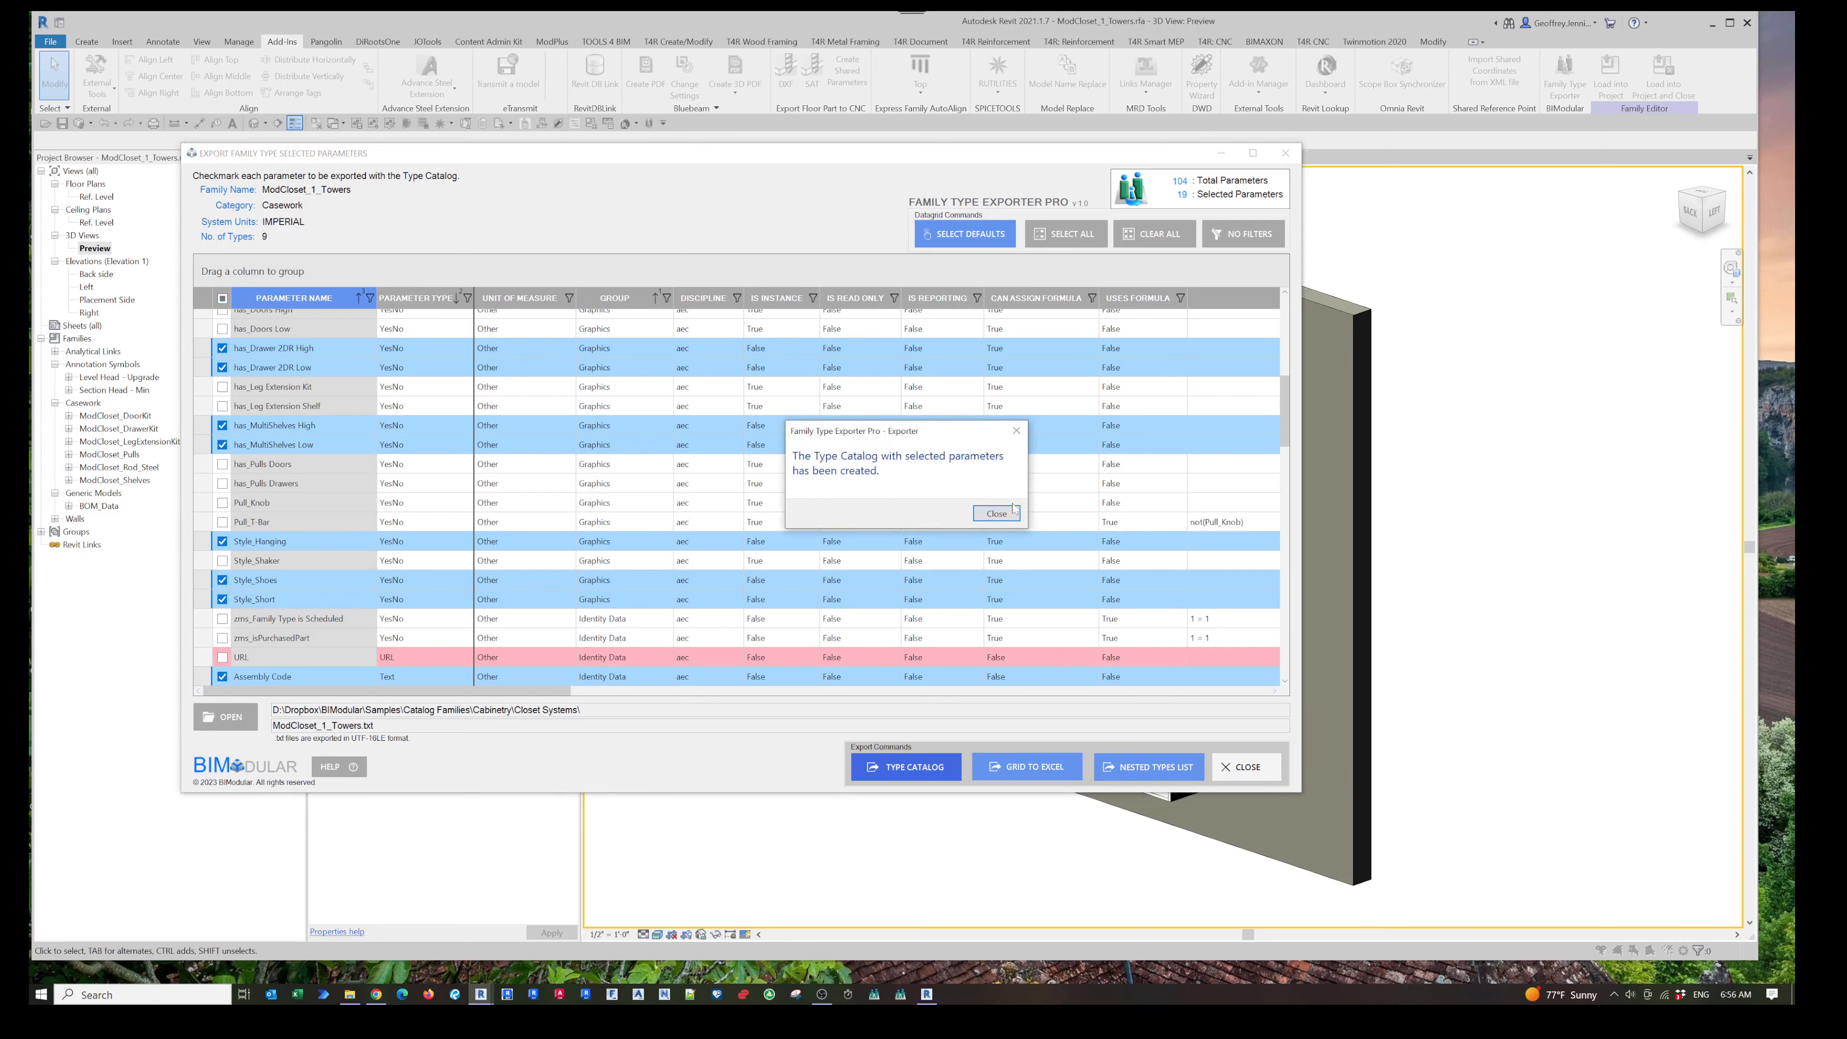
{"action": "left_click", "coordinate": [998, 512]}
- Open the export folder and open ModCloset_1_Towers.txt in Notepad++ to review the catalog contents
{"action": "left_click", "coordinate": [247, 719]}
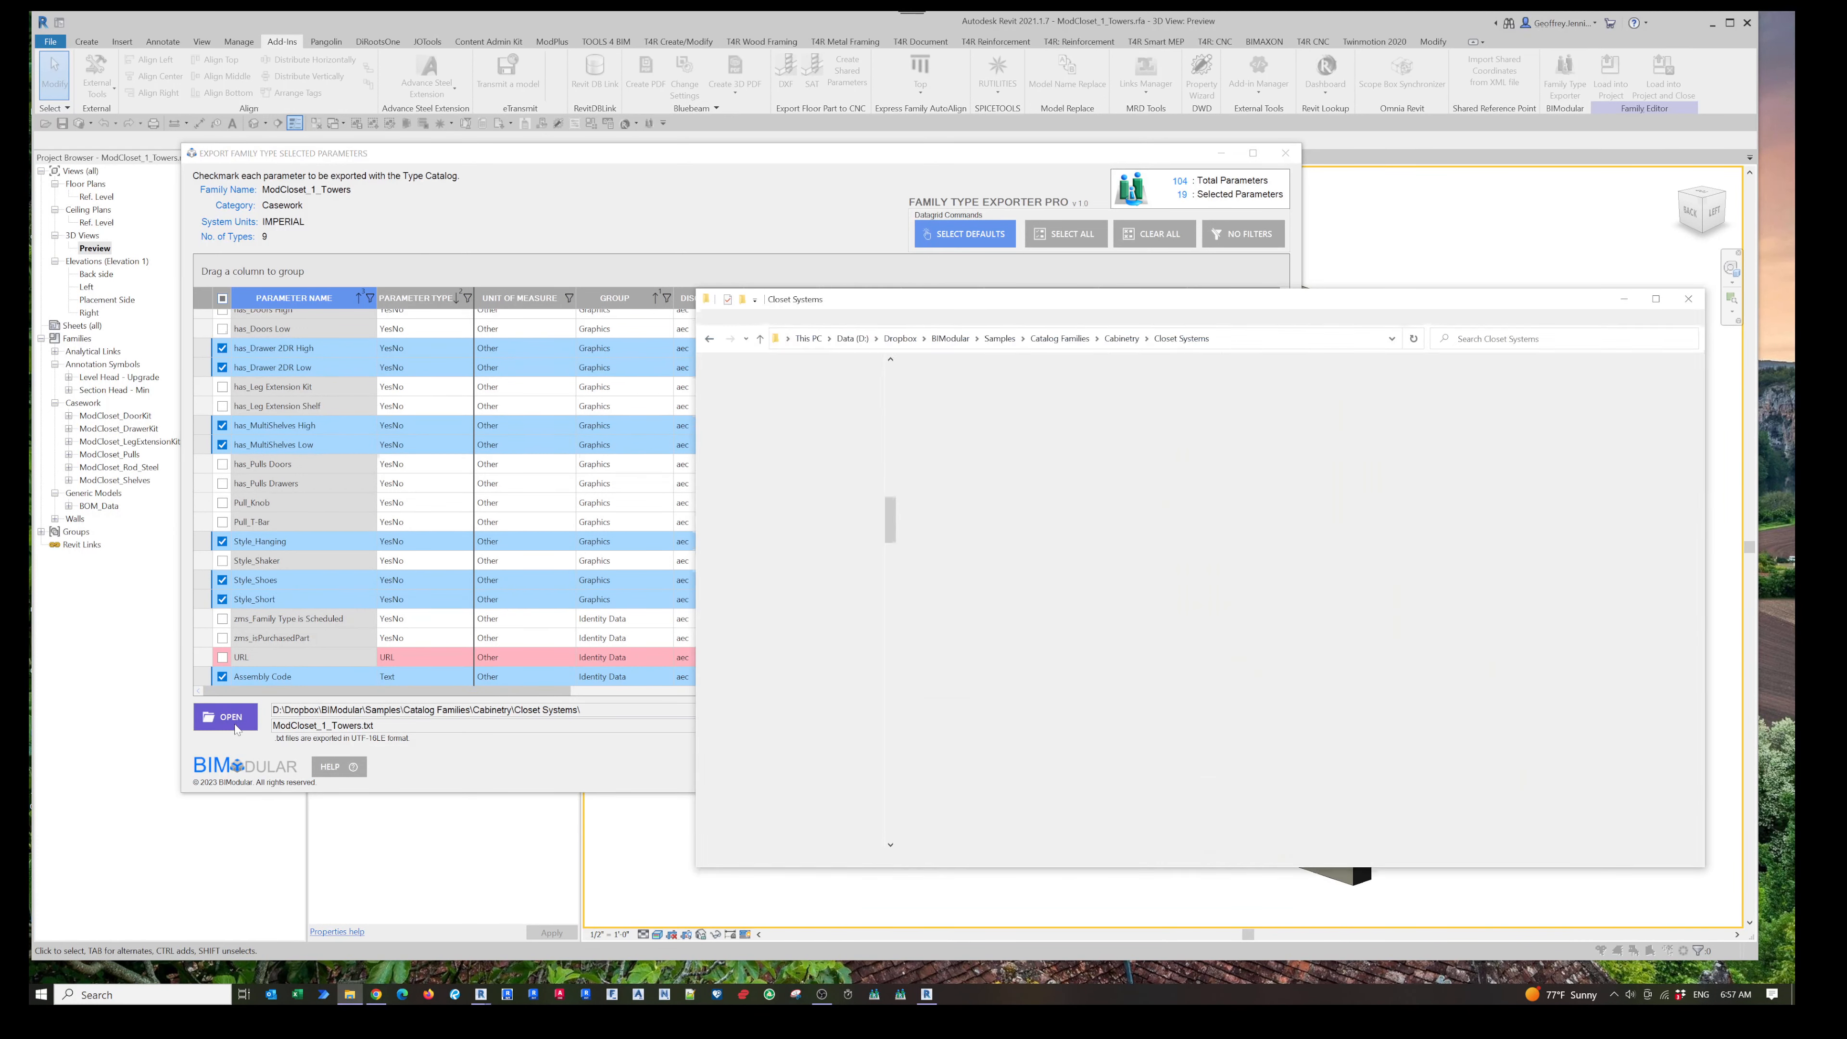
{"action": "left_click", "coordinate": [1018, 415]}
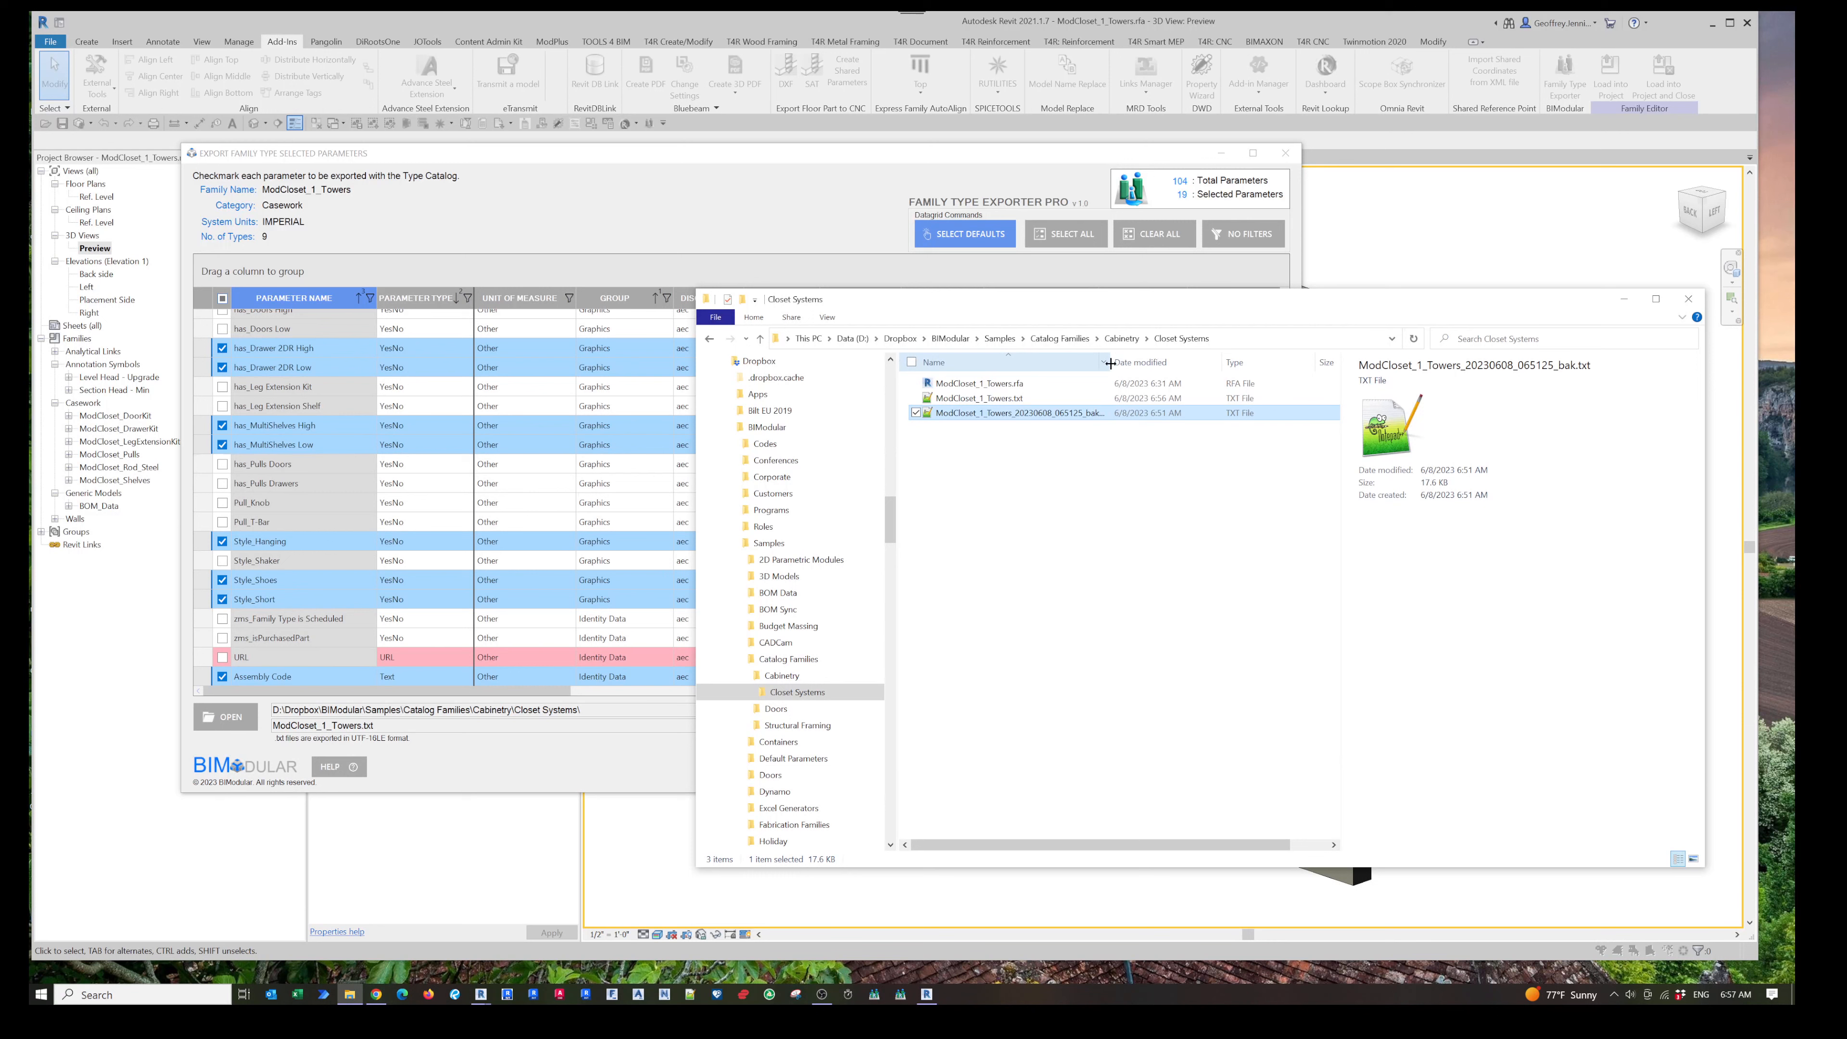
{"action": "left_click_drag", "start_coordinate": [1111, 362], "coordinate": [1173, 368]}
{"action": "right_click", "coordinate": [1012, 400]}
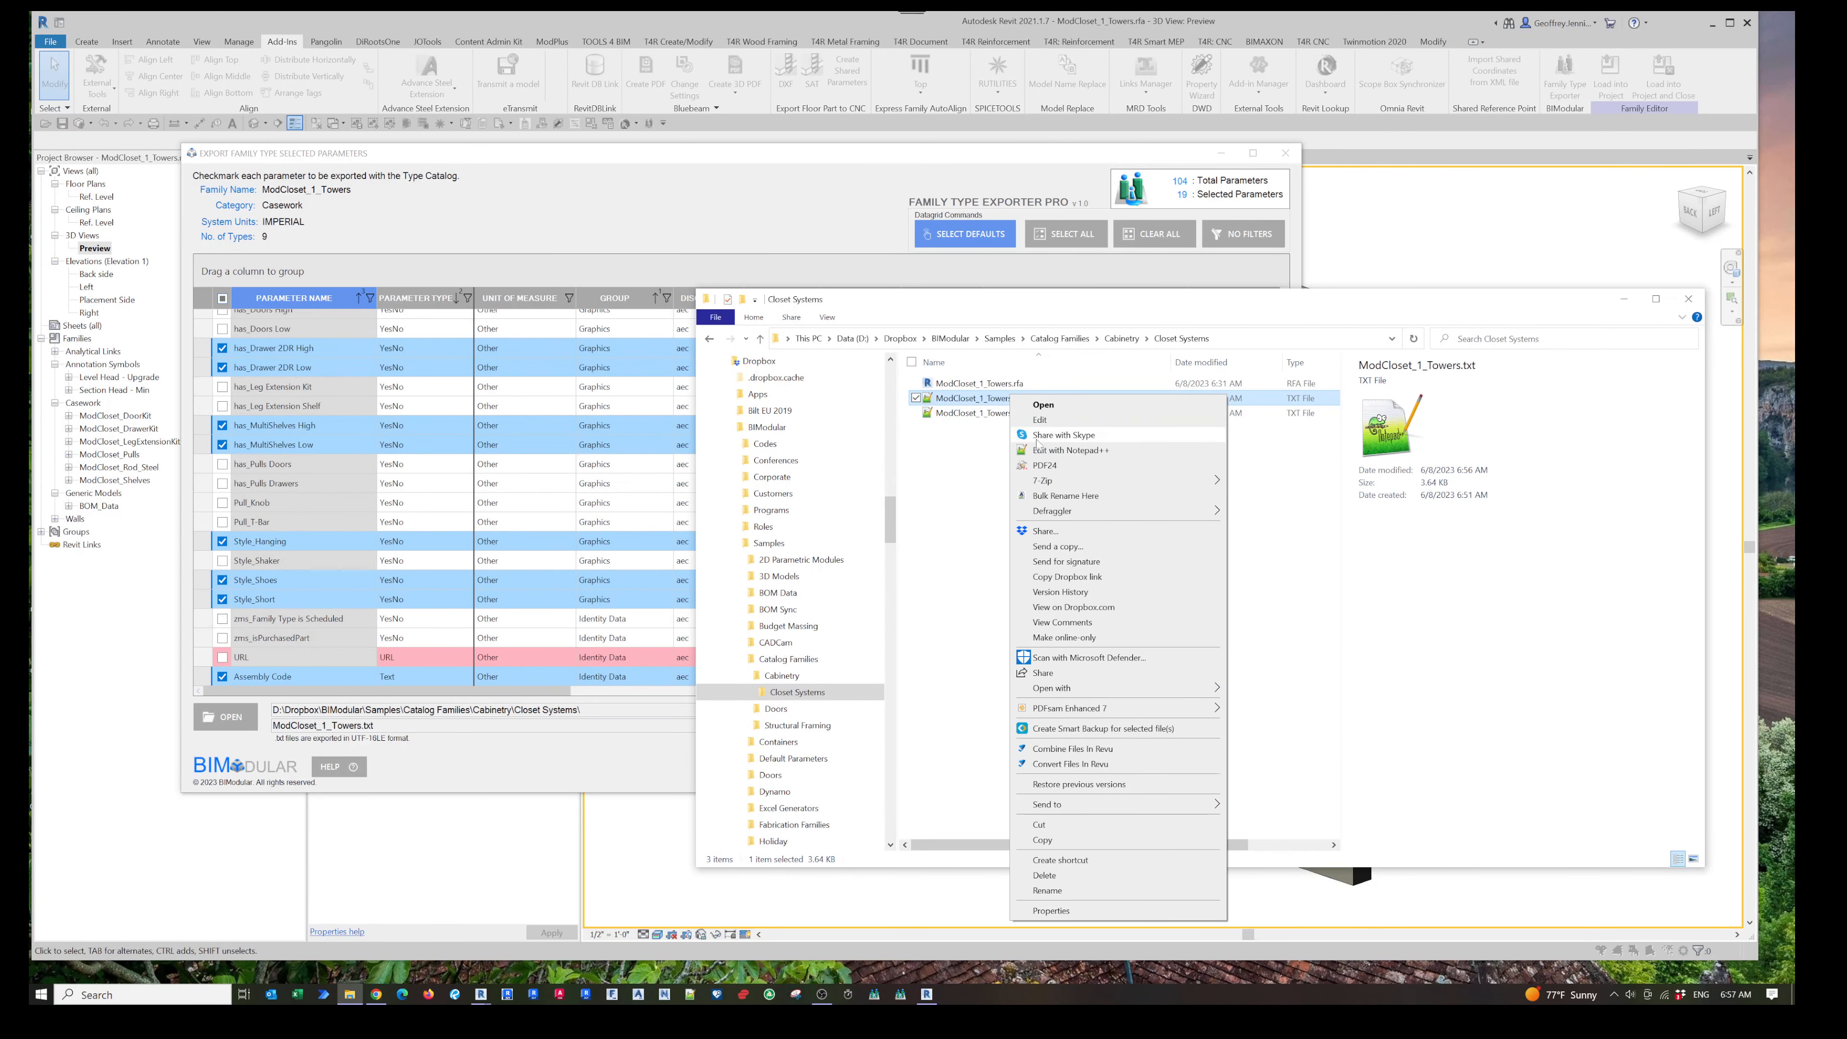
{"action": "left_click", "coordinate": [1059, 452]}
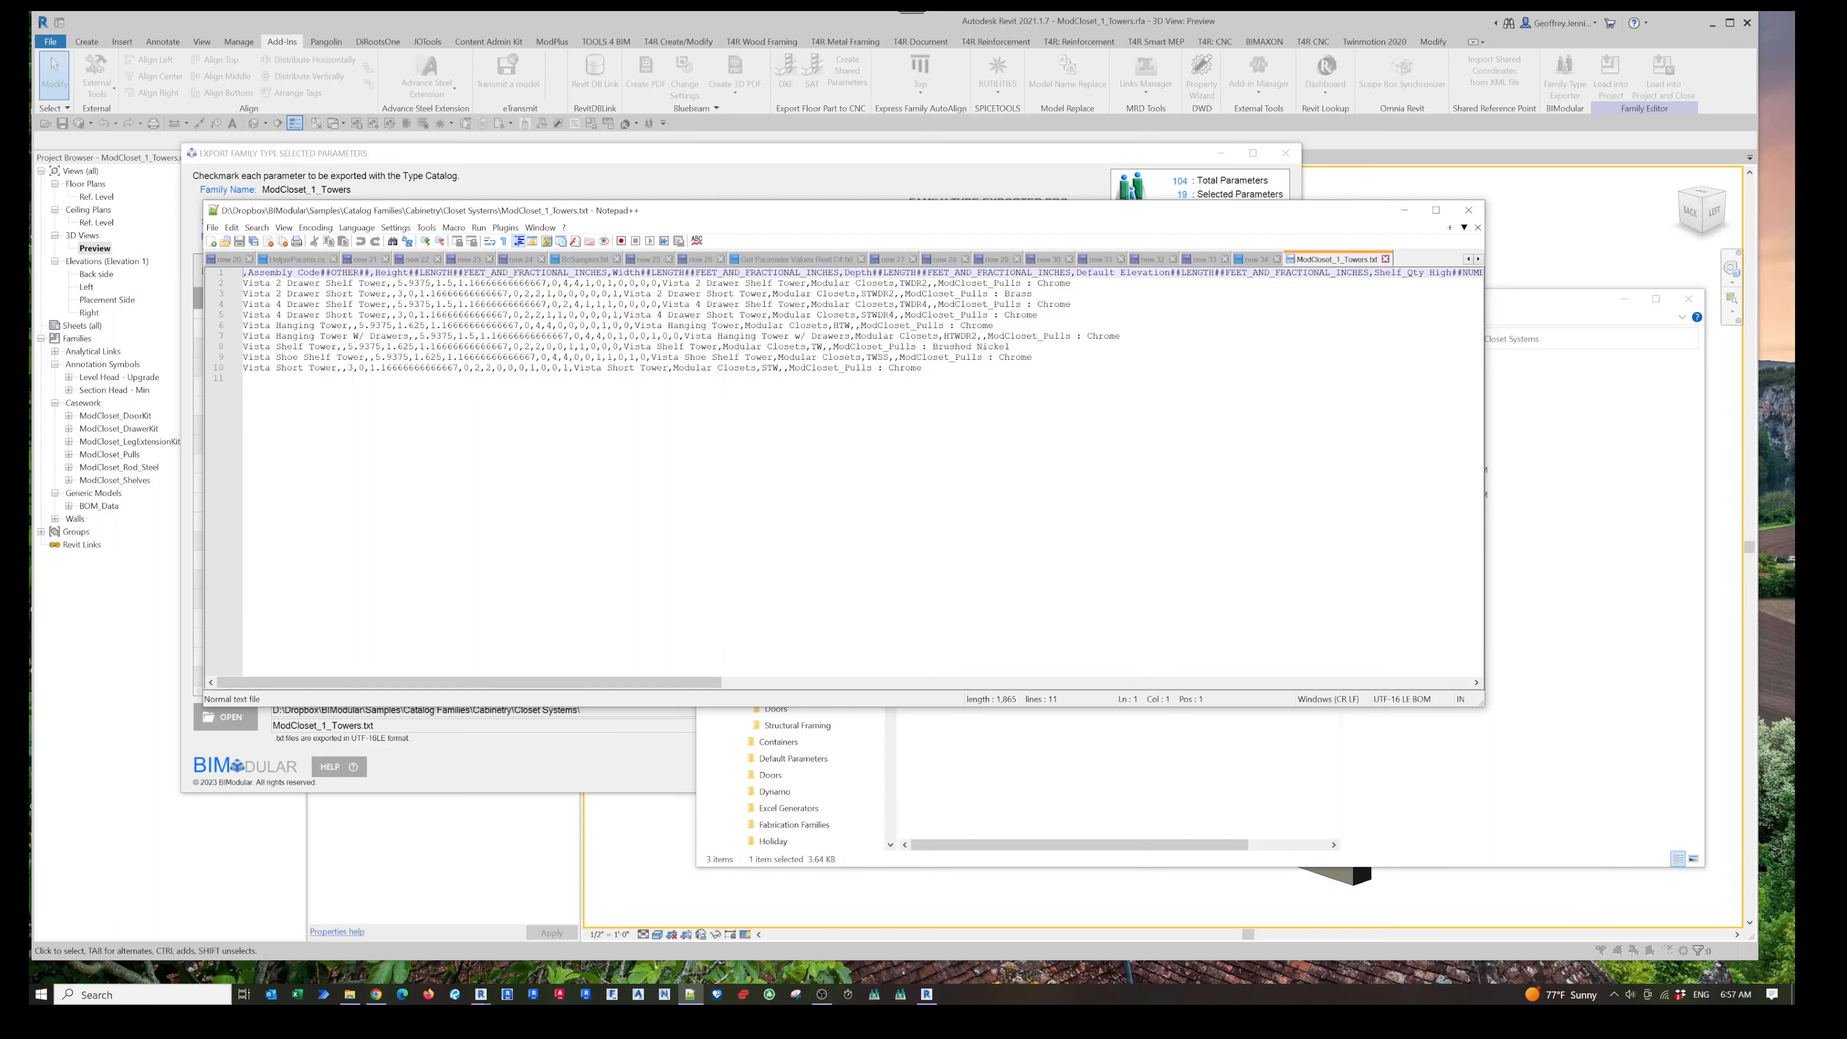
- Scroll across the exported catalog text to review its header columns and type rows
{"action": "left_click_drag", "start_coordinate": [591, 686], "coordinate": [610, 685]}
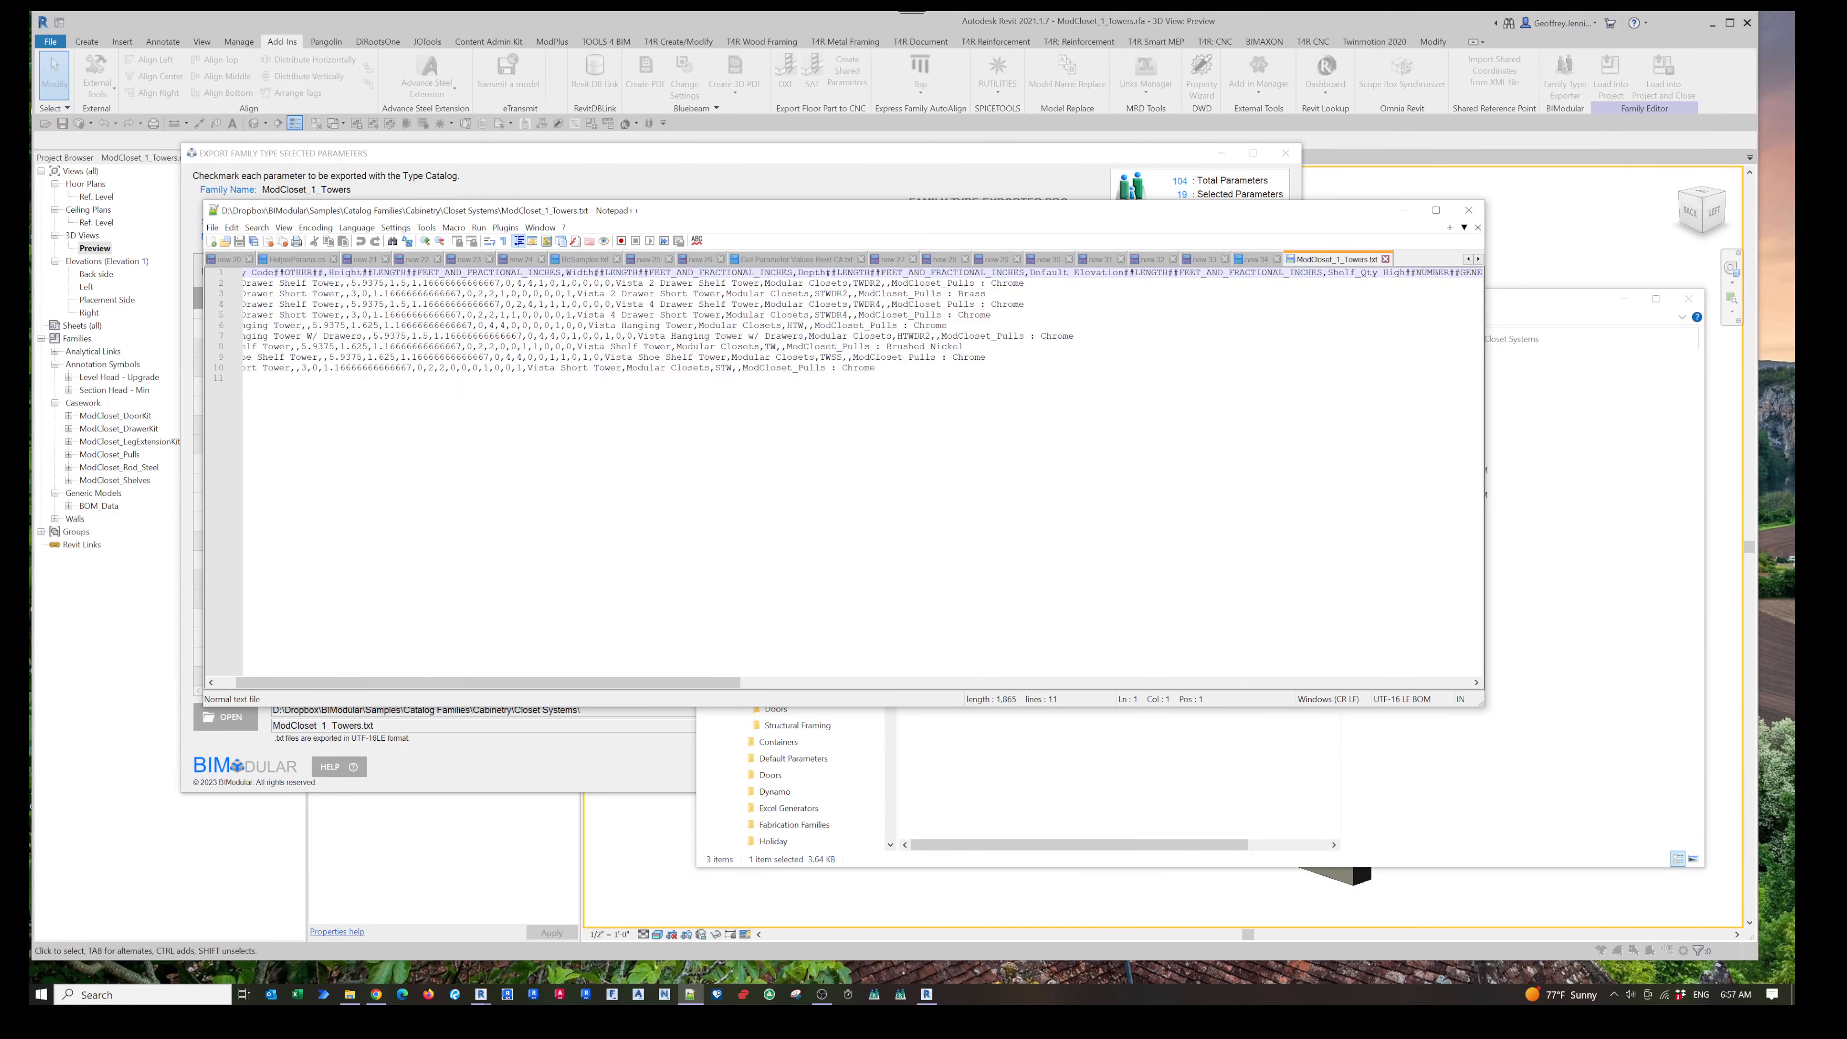
{"action": "left_click", "coordinate": [832, 273]}
{"action": "mouse_move", "coordinate": [713, 684]}
{"action": "left_mouse_down"}
{"action": "mouse_move", "coordinate": [1468, 682]}
{"action": "mouse_move", "coordinate": [720, 681]}
{"action": "left_mouse_up"}
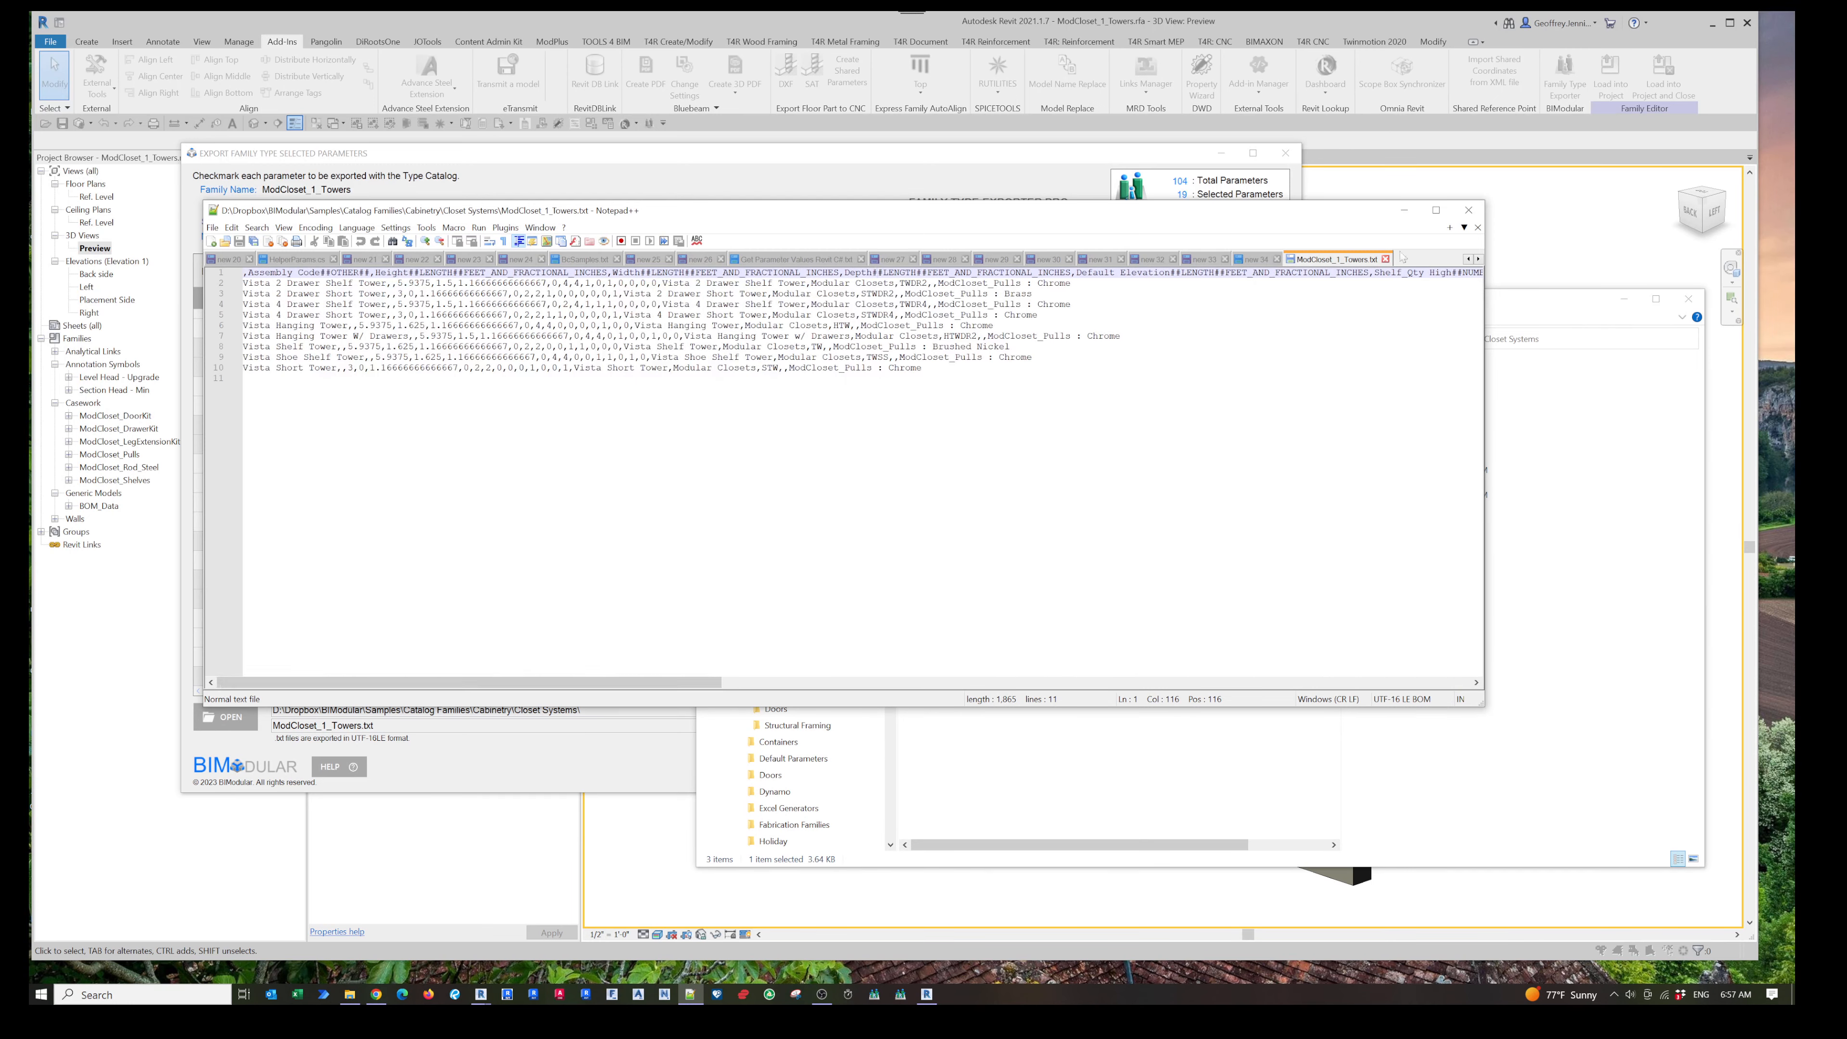
- Close the catalog tab and open the backup file ModCloset_1_Towers_20230608_065125_bak.txt in Notepad++ for comparison
{"action": "left_click", "coordinate": [1385, 259]}
{"action": "left_click", "coordinate": [1513, 308]}
{"action": "left_click", "coordinate": [1088, 413]}
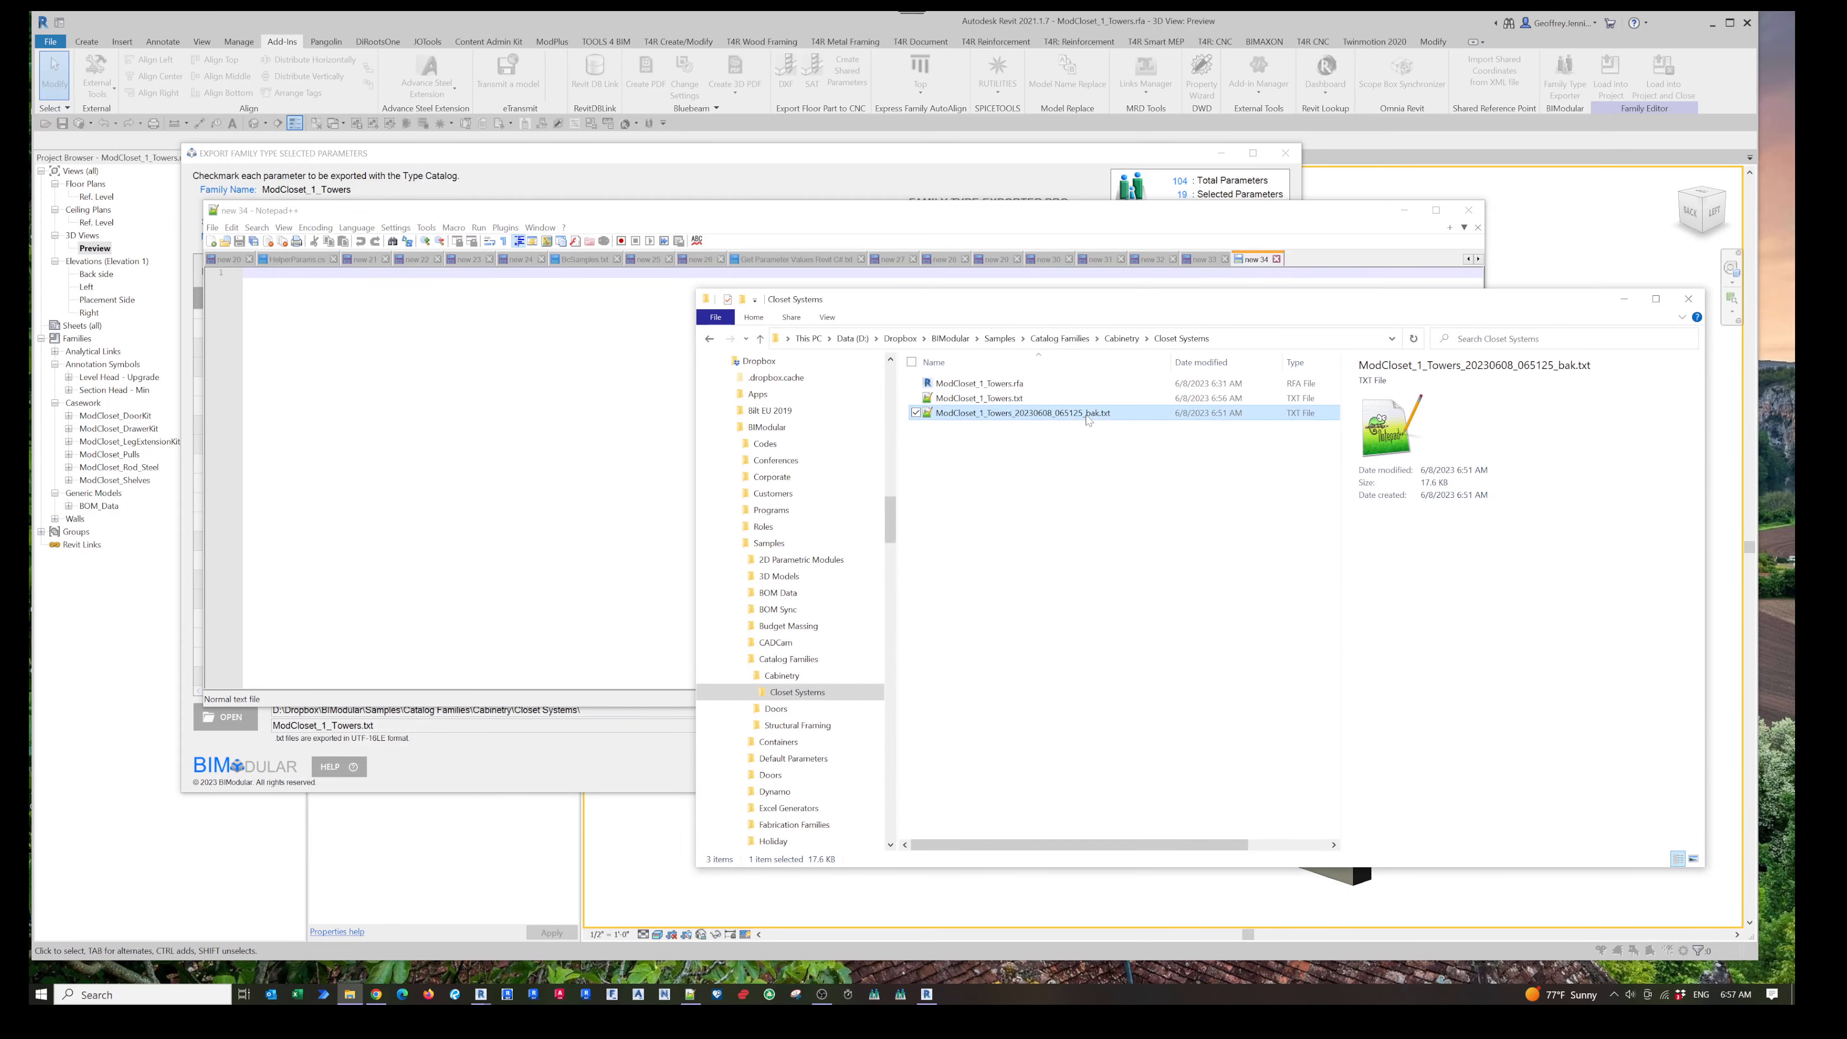
{"action": "right_click", "coordinate": [1089, 412]}
{"action": "left_click", "coordinate": [1112, 469]}
{"action": "mouse_move", "coordinate": [289, 682]}
{"action": "left_mouse_down"}
{"action": "mouse_move", "coordinate": [591, 682]}
{"action": "mouse_move", "coordinate": [290, 682]}
{"action": "left_mouse_up"}
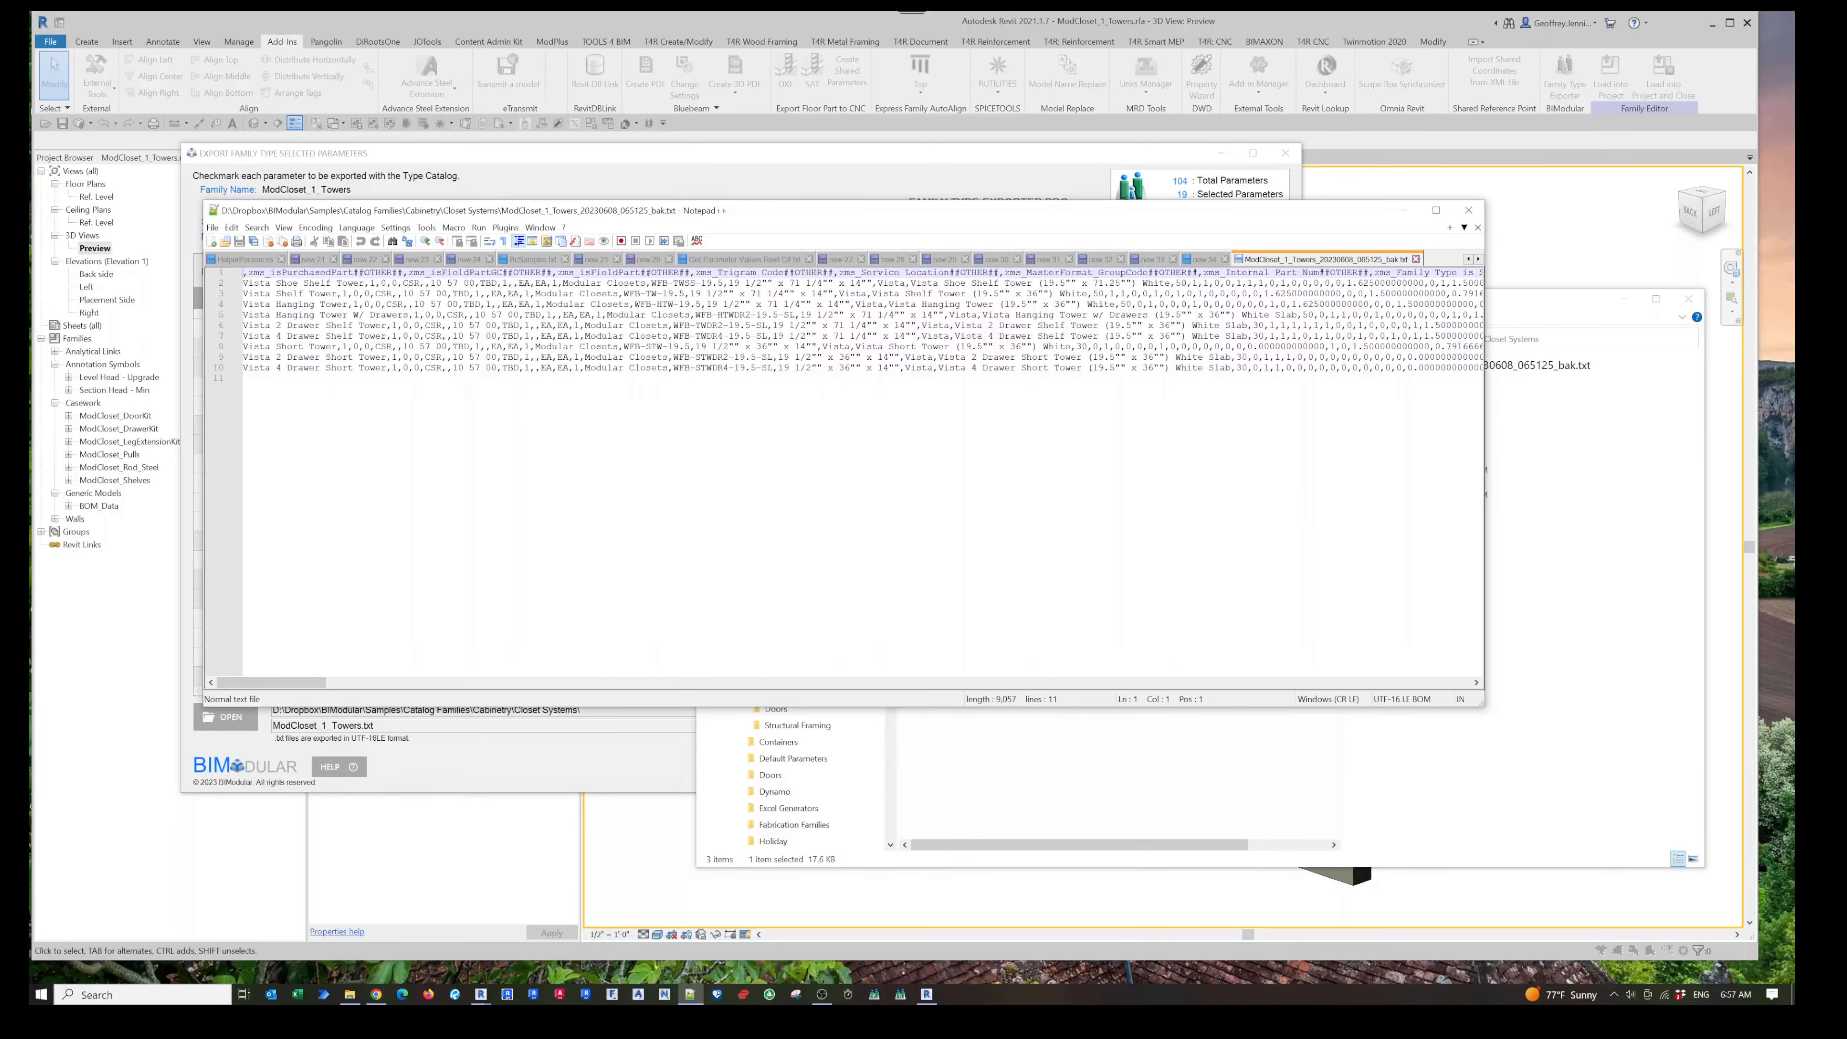
- Close the backup file, Notepad++ and the Closet Systems folder window
{"action": "left_click", "coordinate": [1416, 259]}
{"action": "left_click", "coordinate": [1404, 209]}
{"action": "left_click", "coordinate": [1618, 298]}
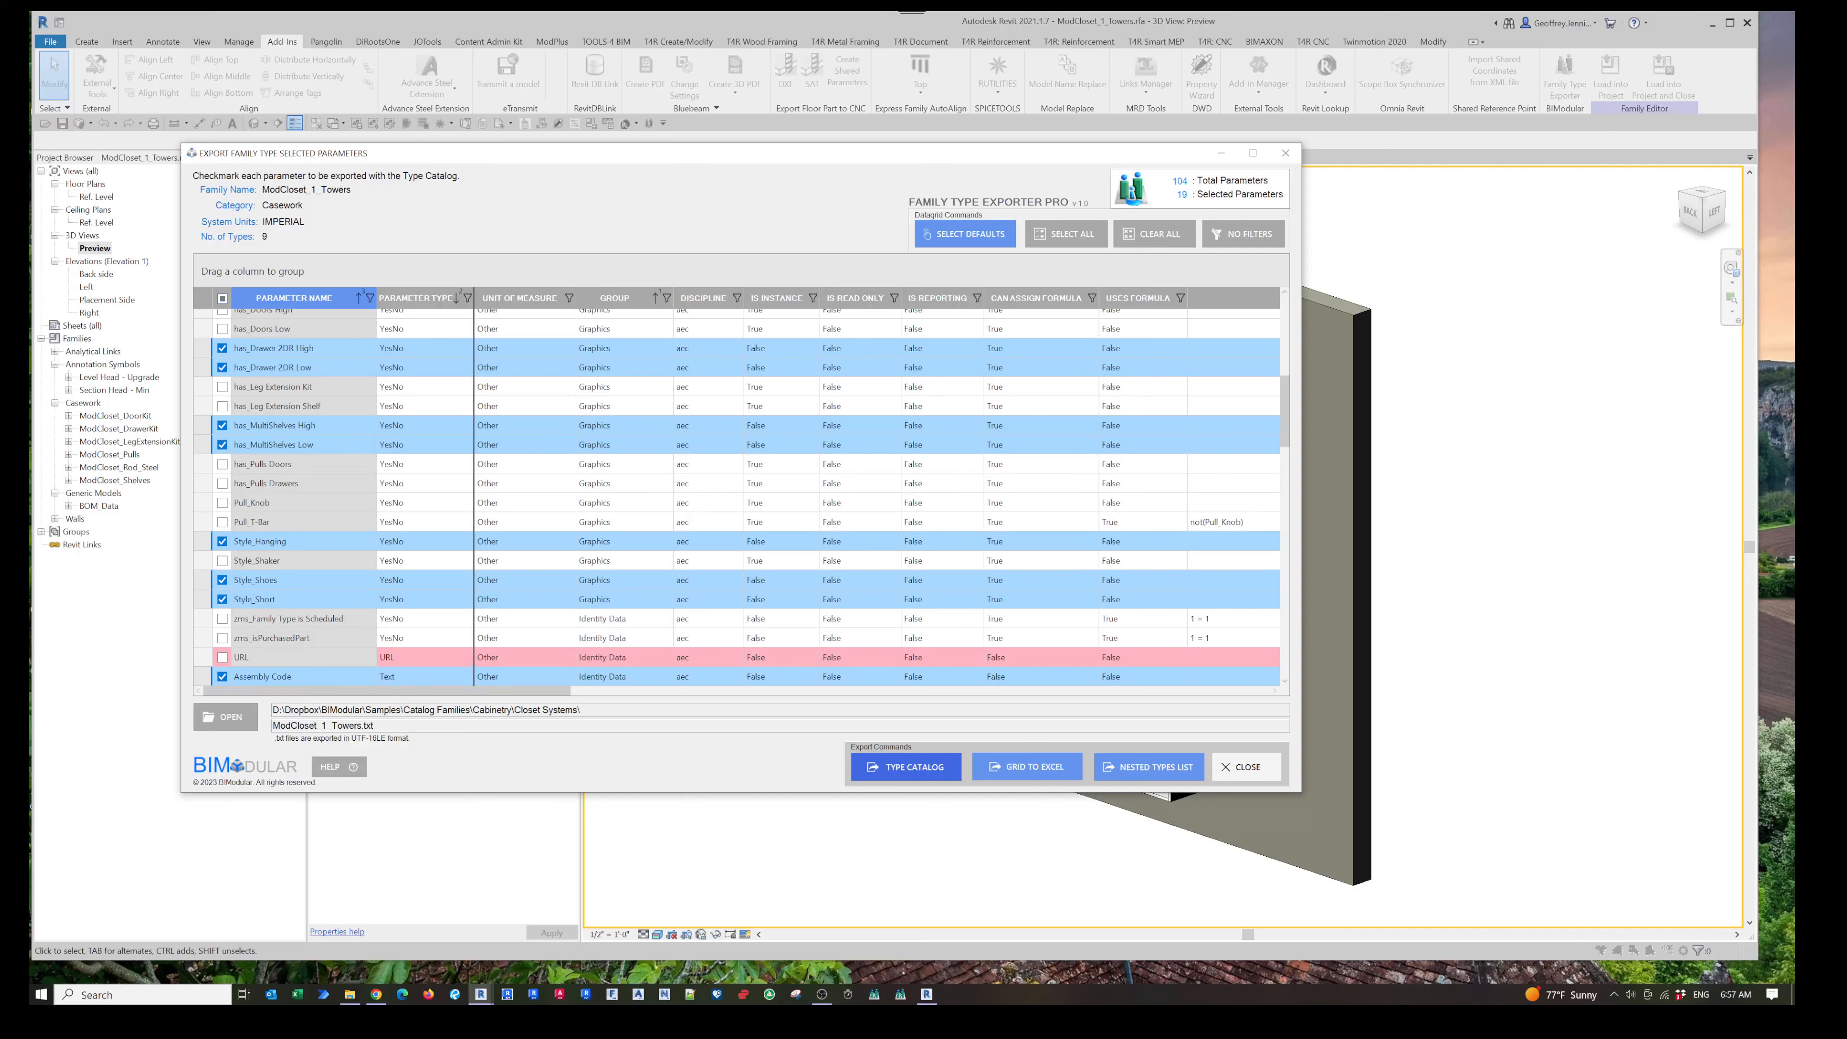
- Select all parameters in the exporter grid, after dismissing the default selections notice
{"action": "left_click", "coordinate": [996, 236]}
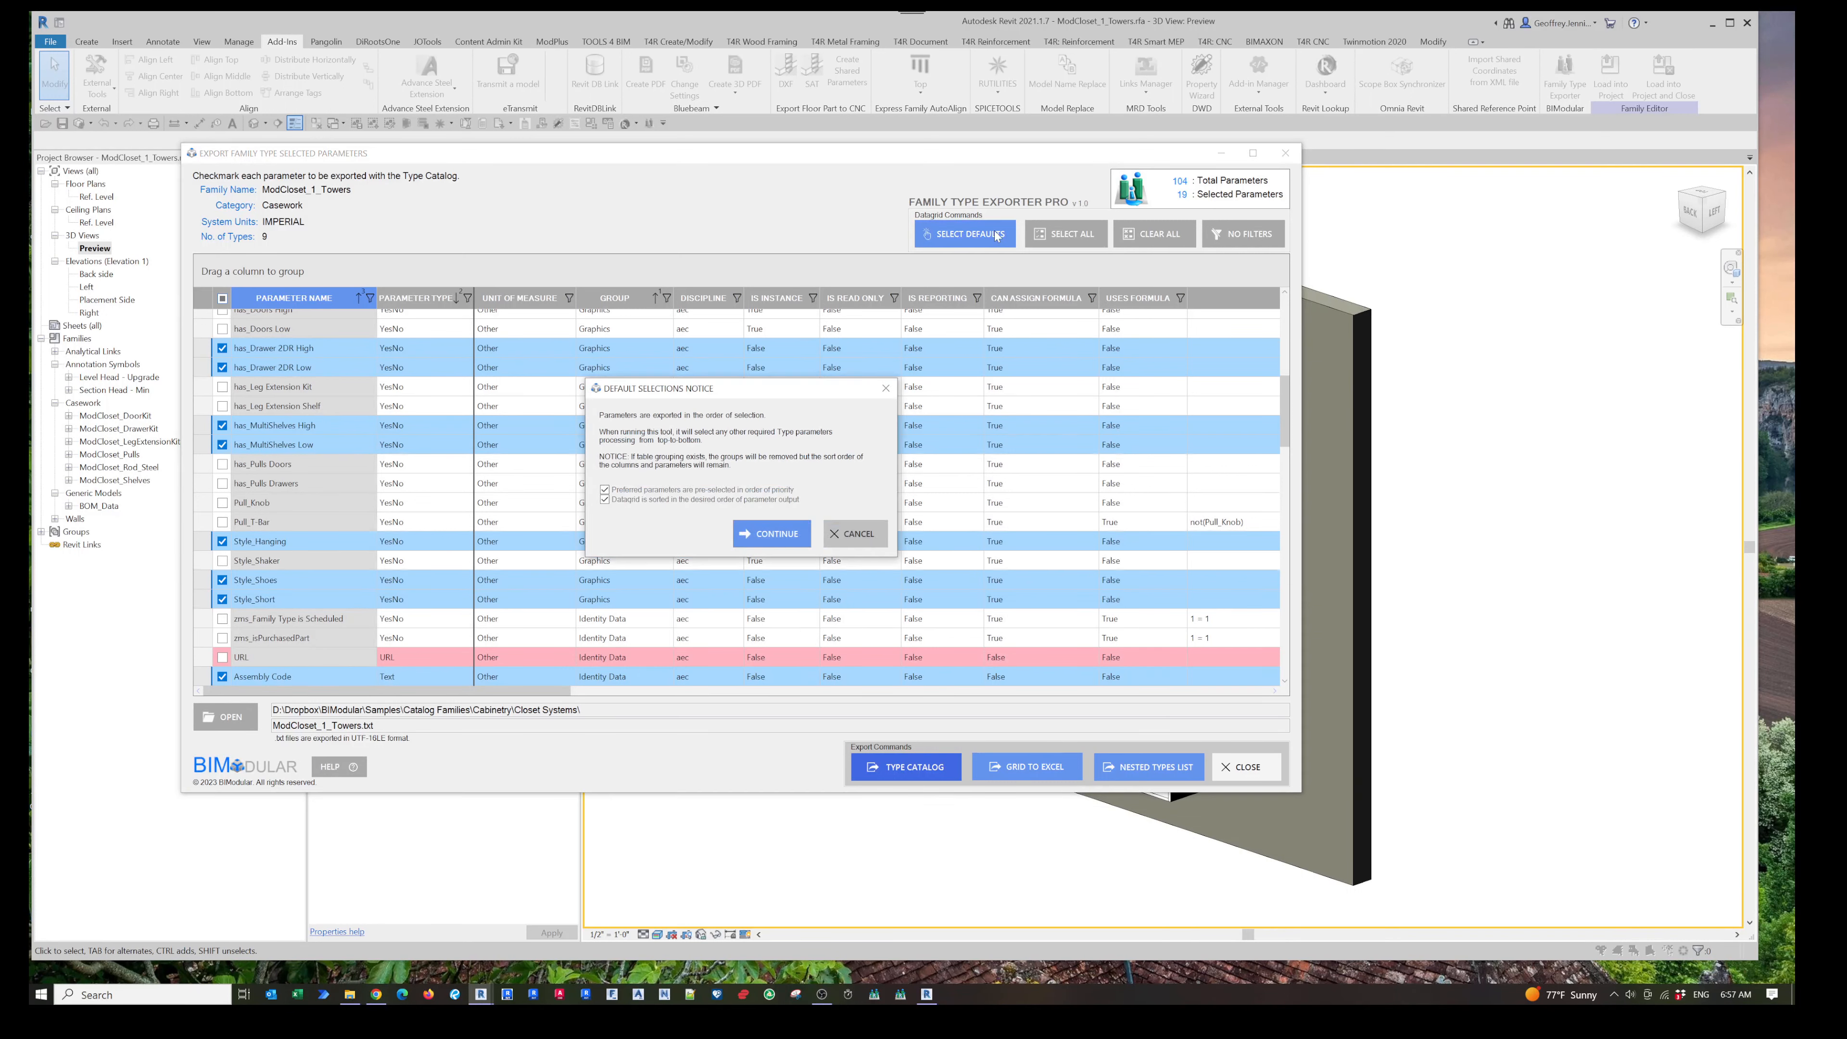
{"action": "left_click", "coordinate": [855, 533]}
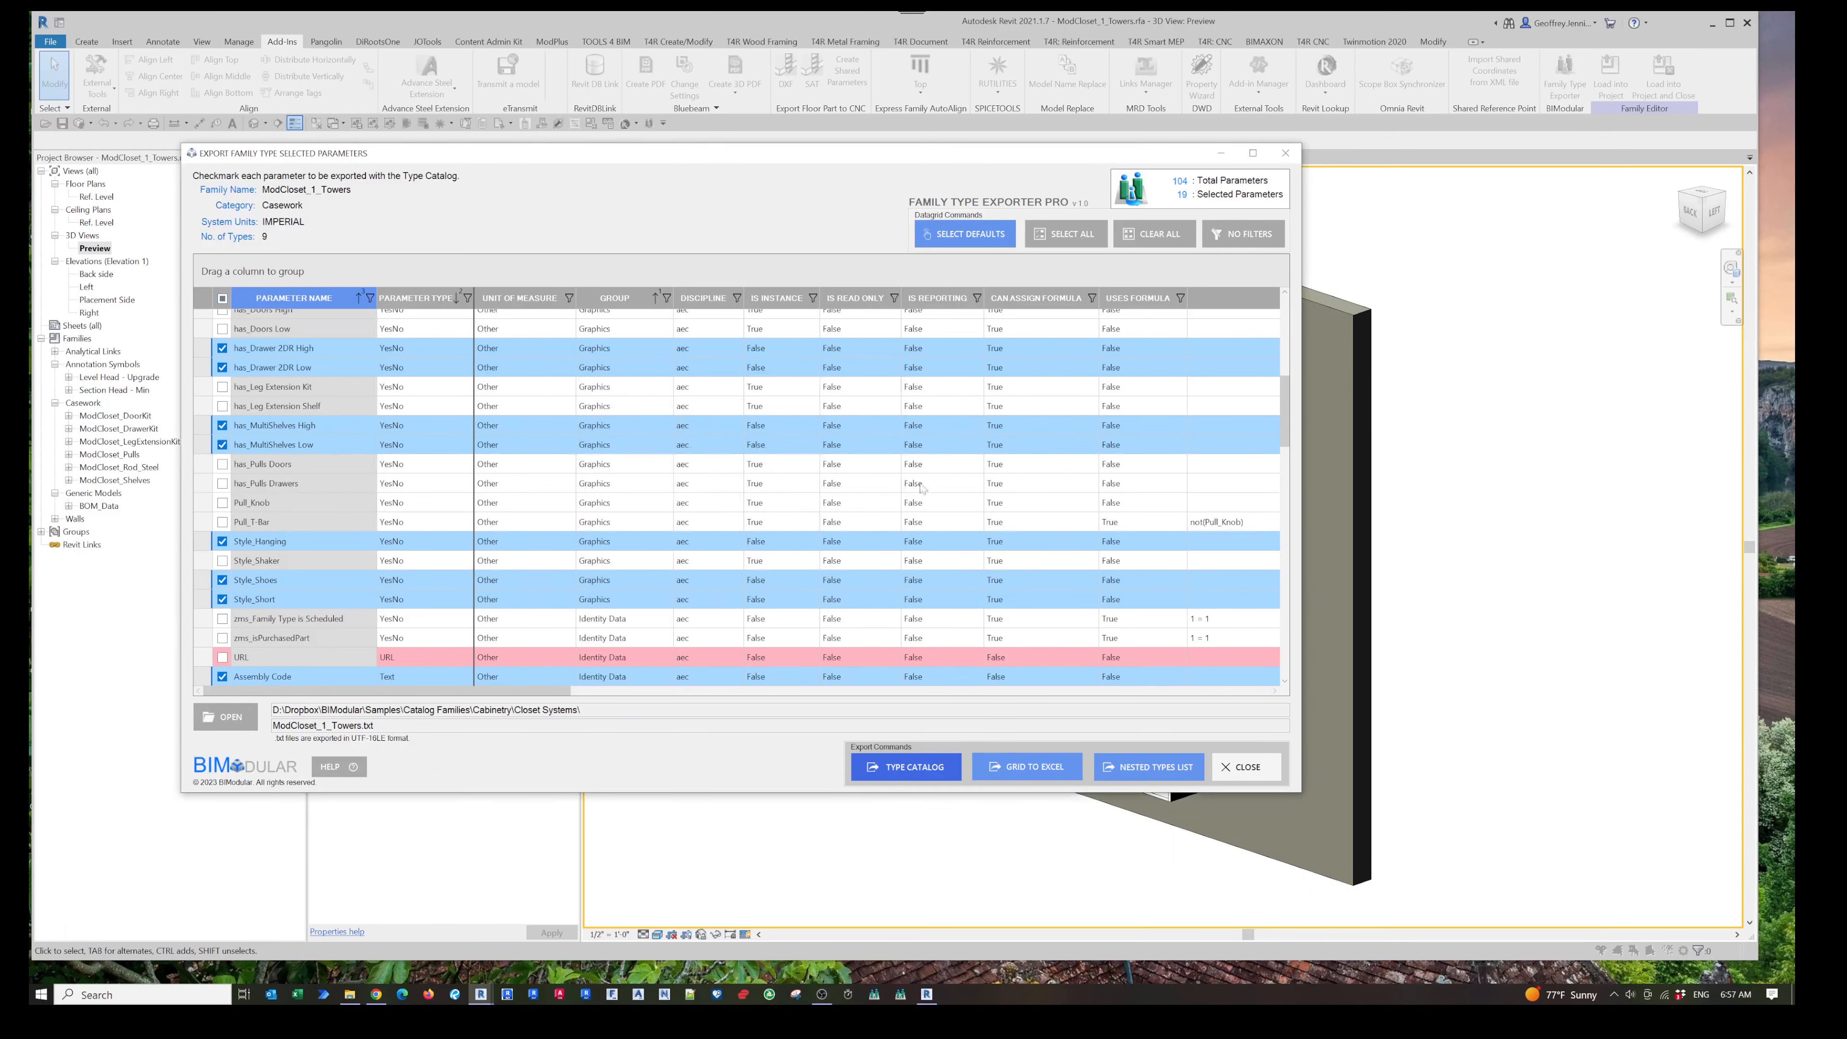
{"action": "left_click", "coordinate": [1070, 236]}
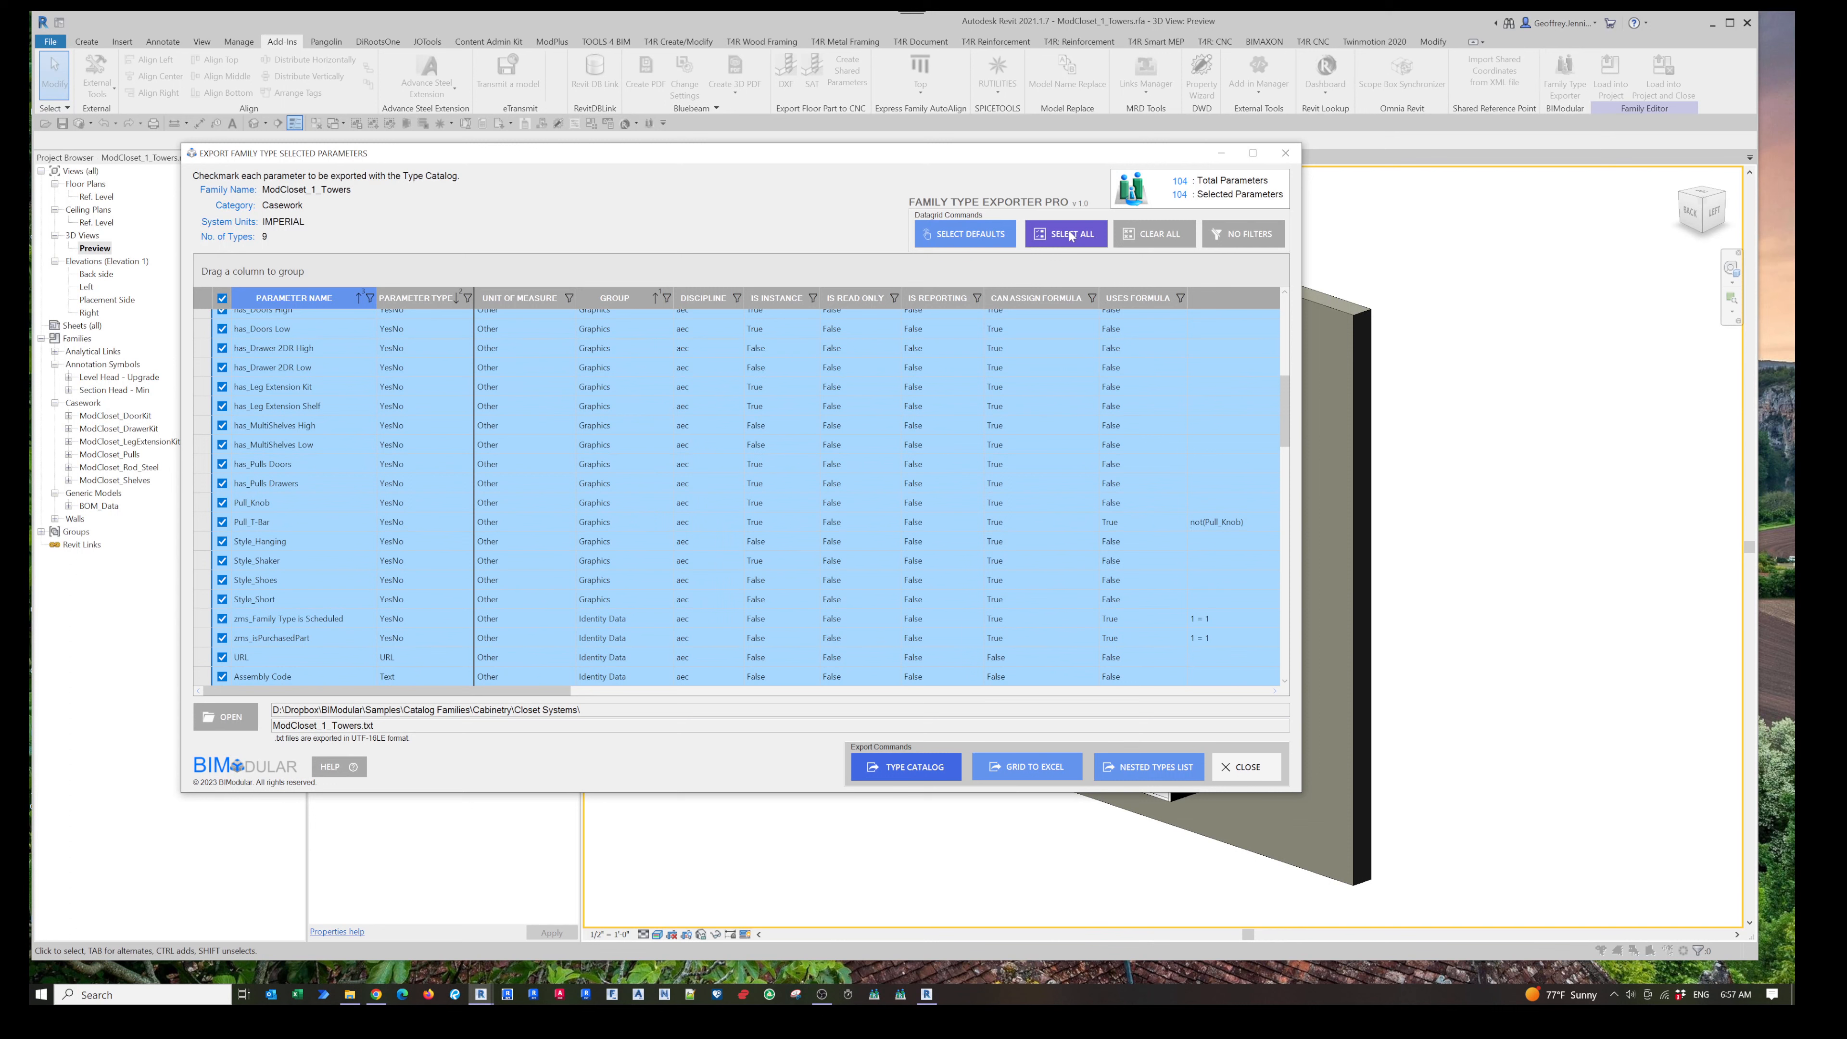
- Export the parameter grid to Excel as ModCloset_Data in the Closet Systems folder and open the workbook
{"action": "left_click", "coordinate": [1045, 770]}
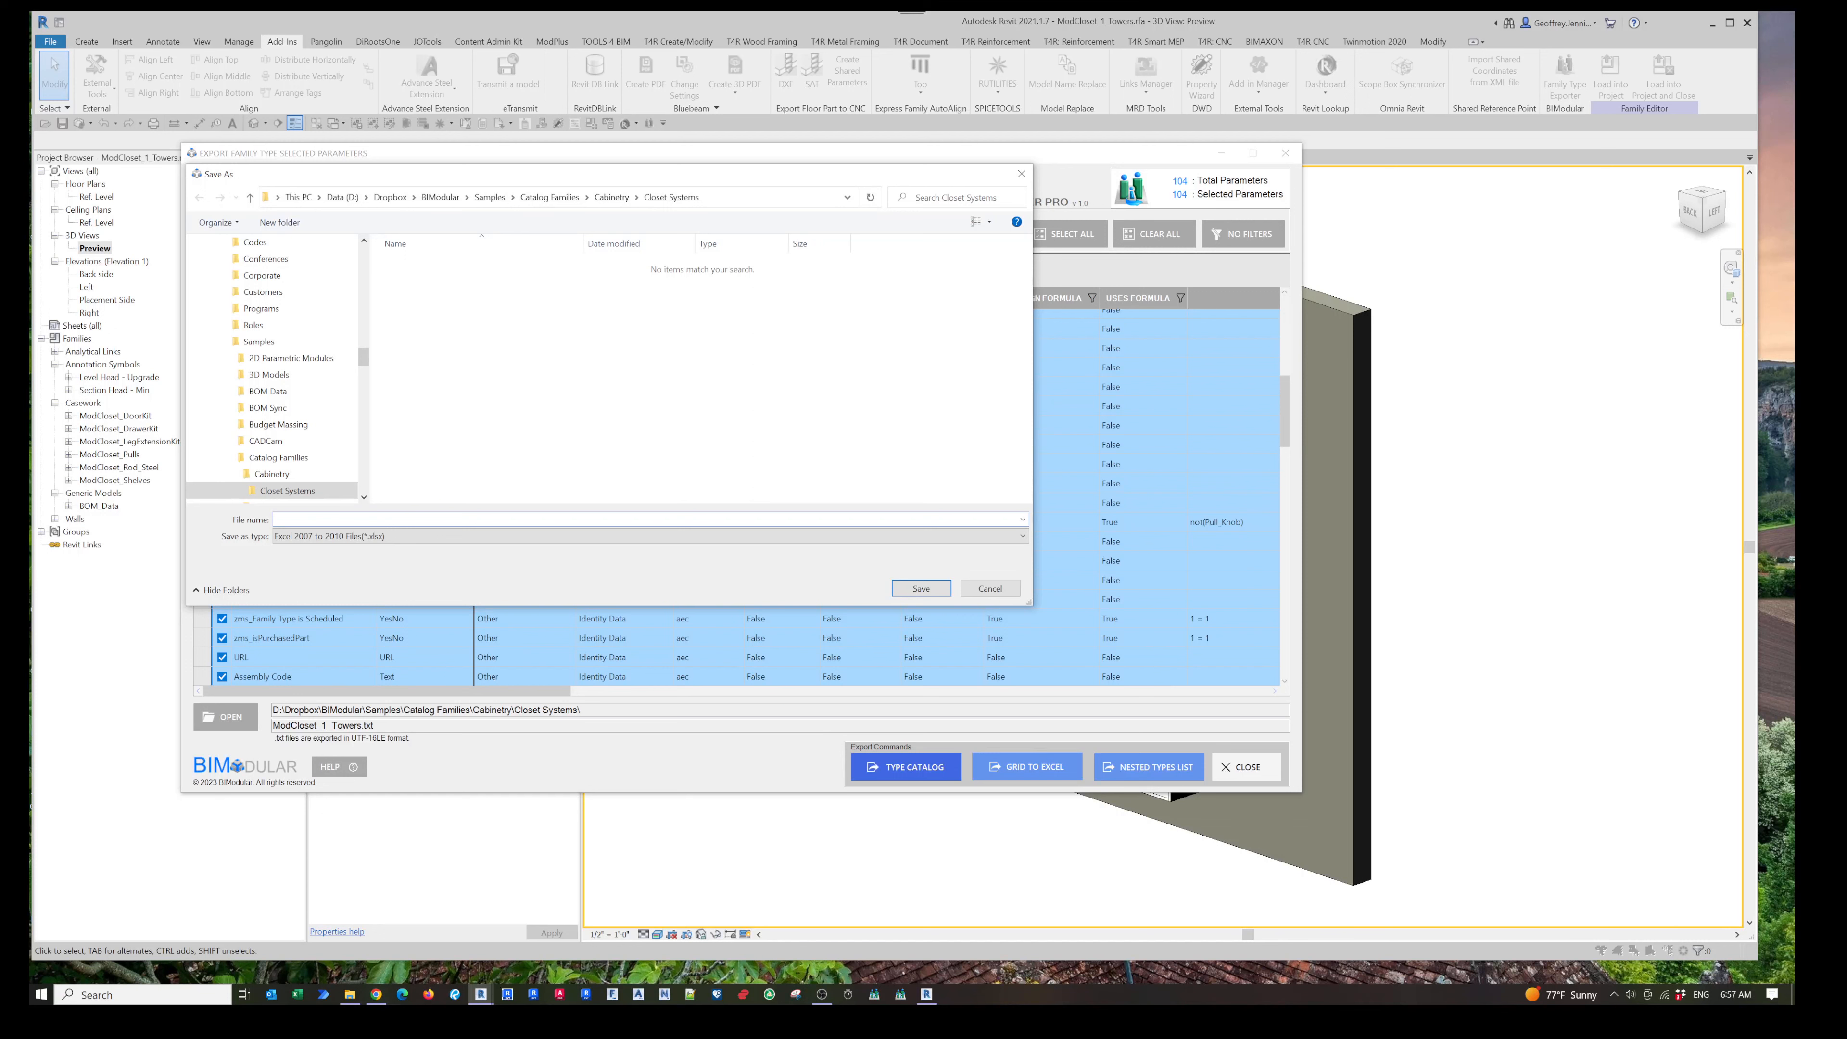
{"action": "type", "text": "Mod"}
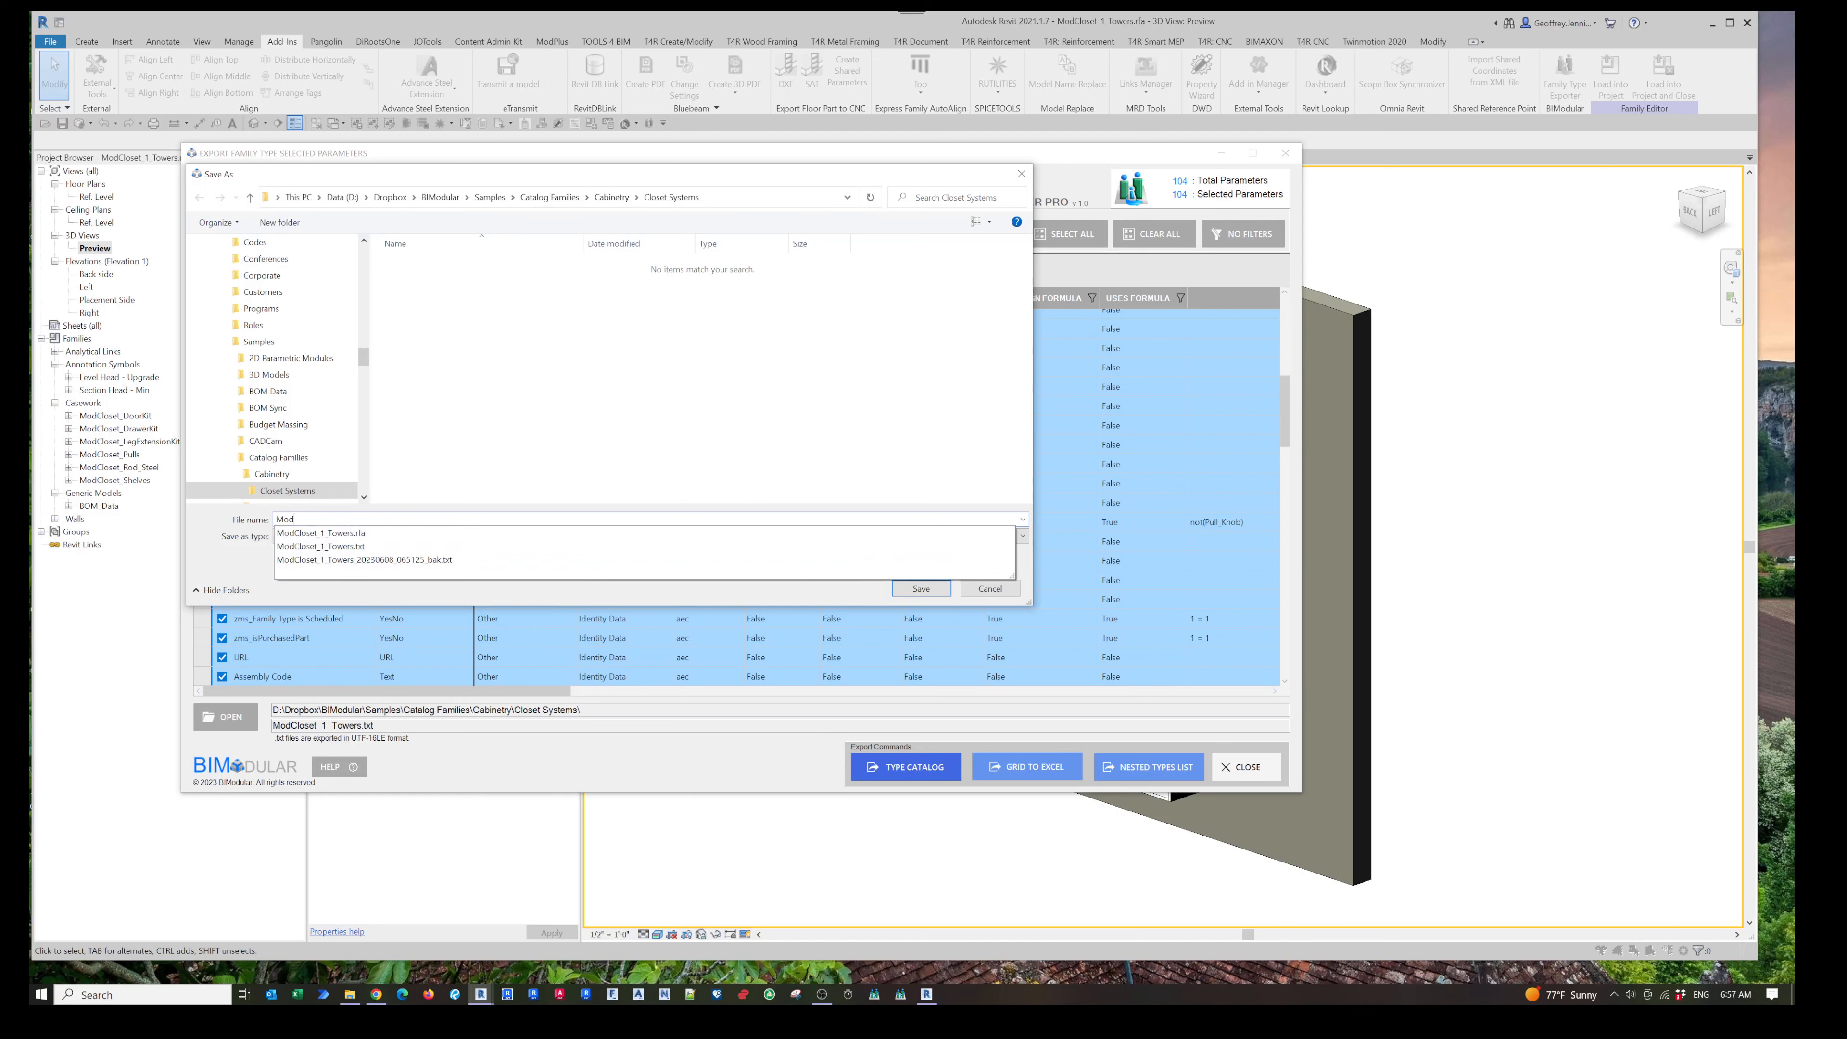
{"action": "type", "text": "Closet_Data"}
{"action": "key", "text": "Return"}
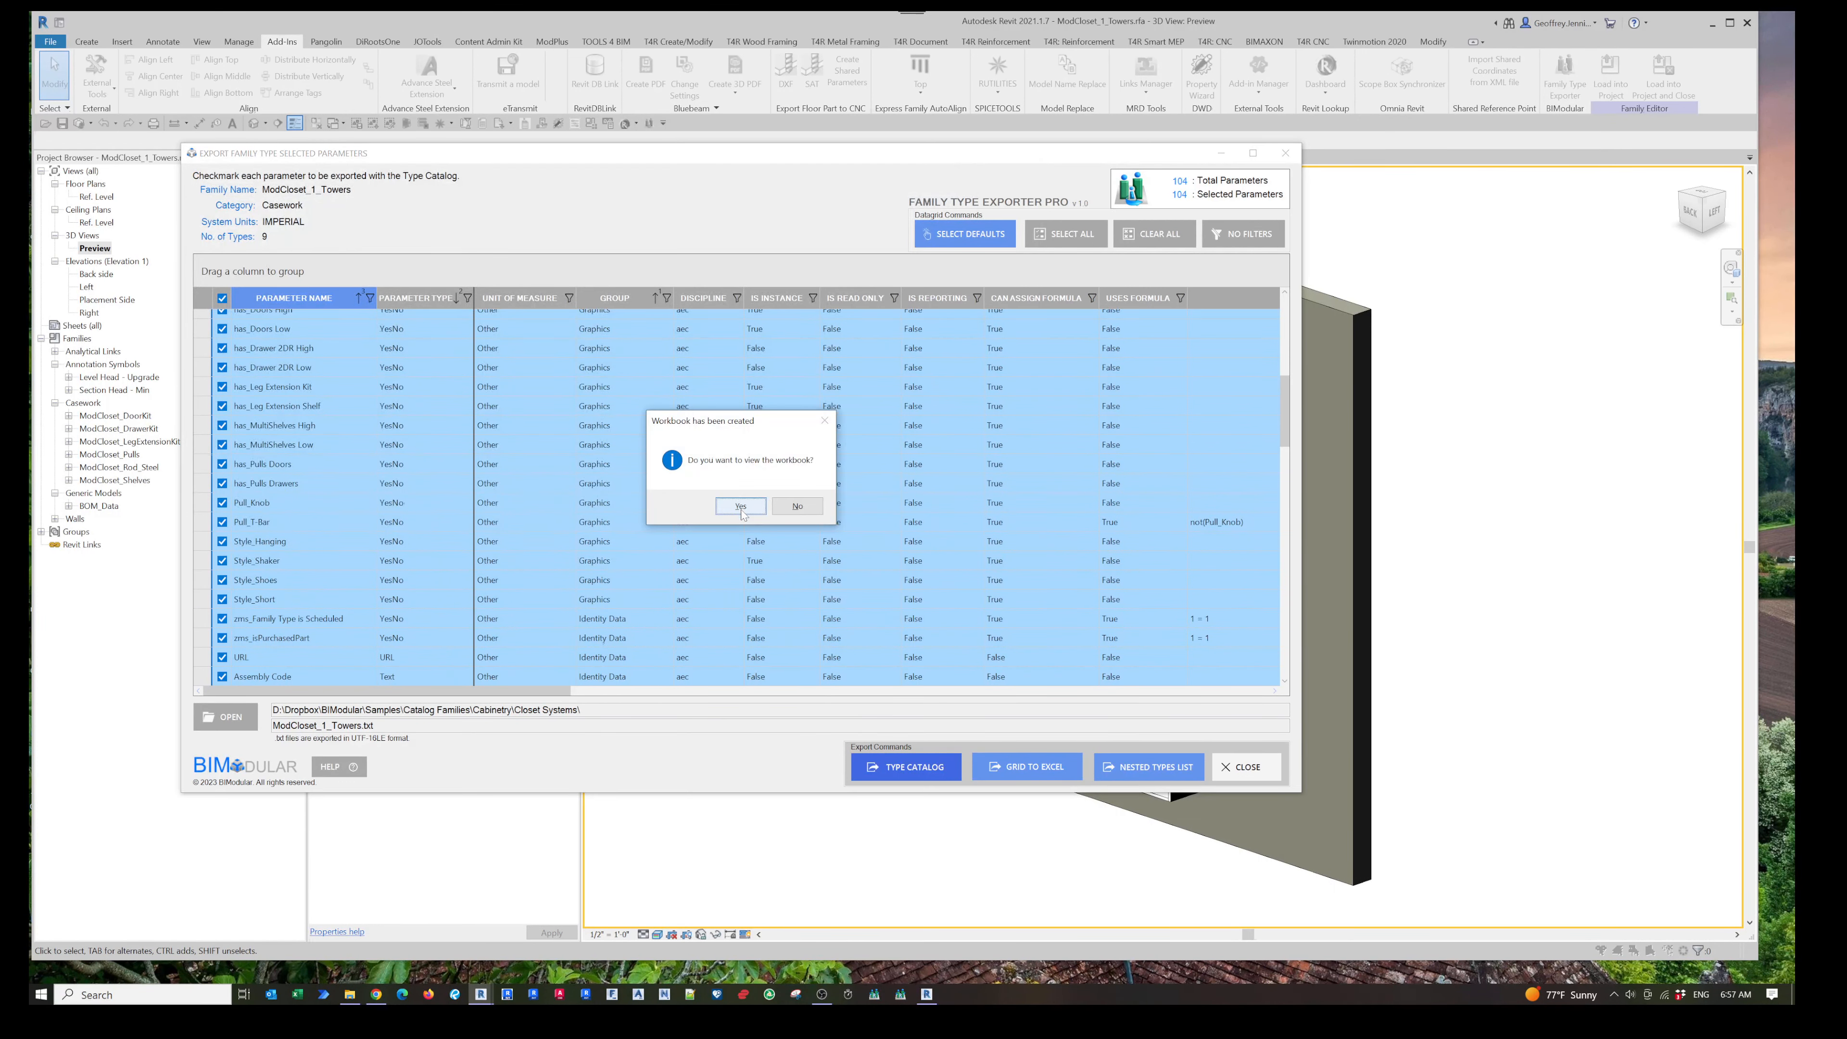
{"action": "key", "text": "Return"}
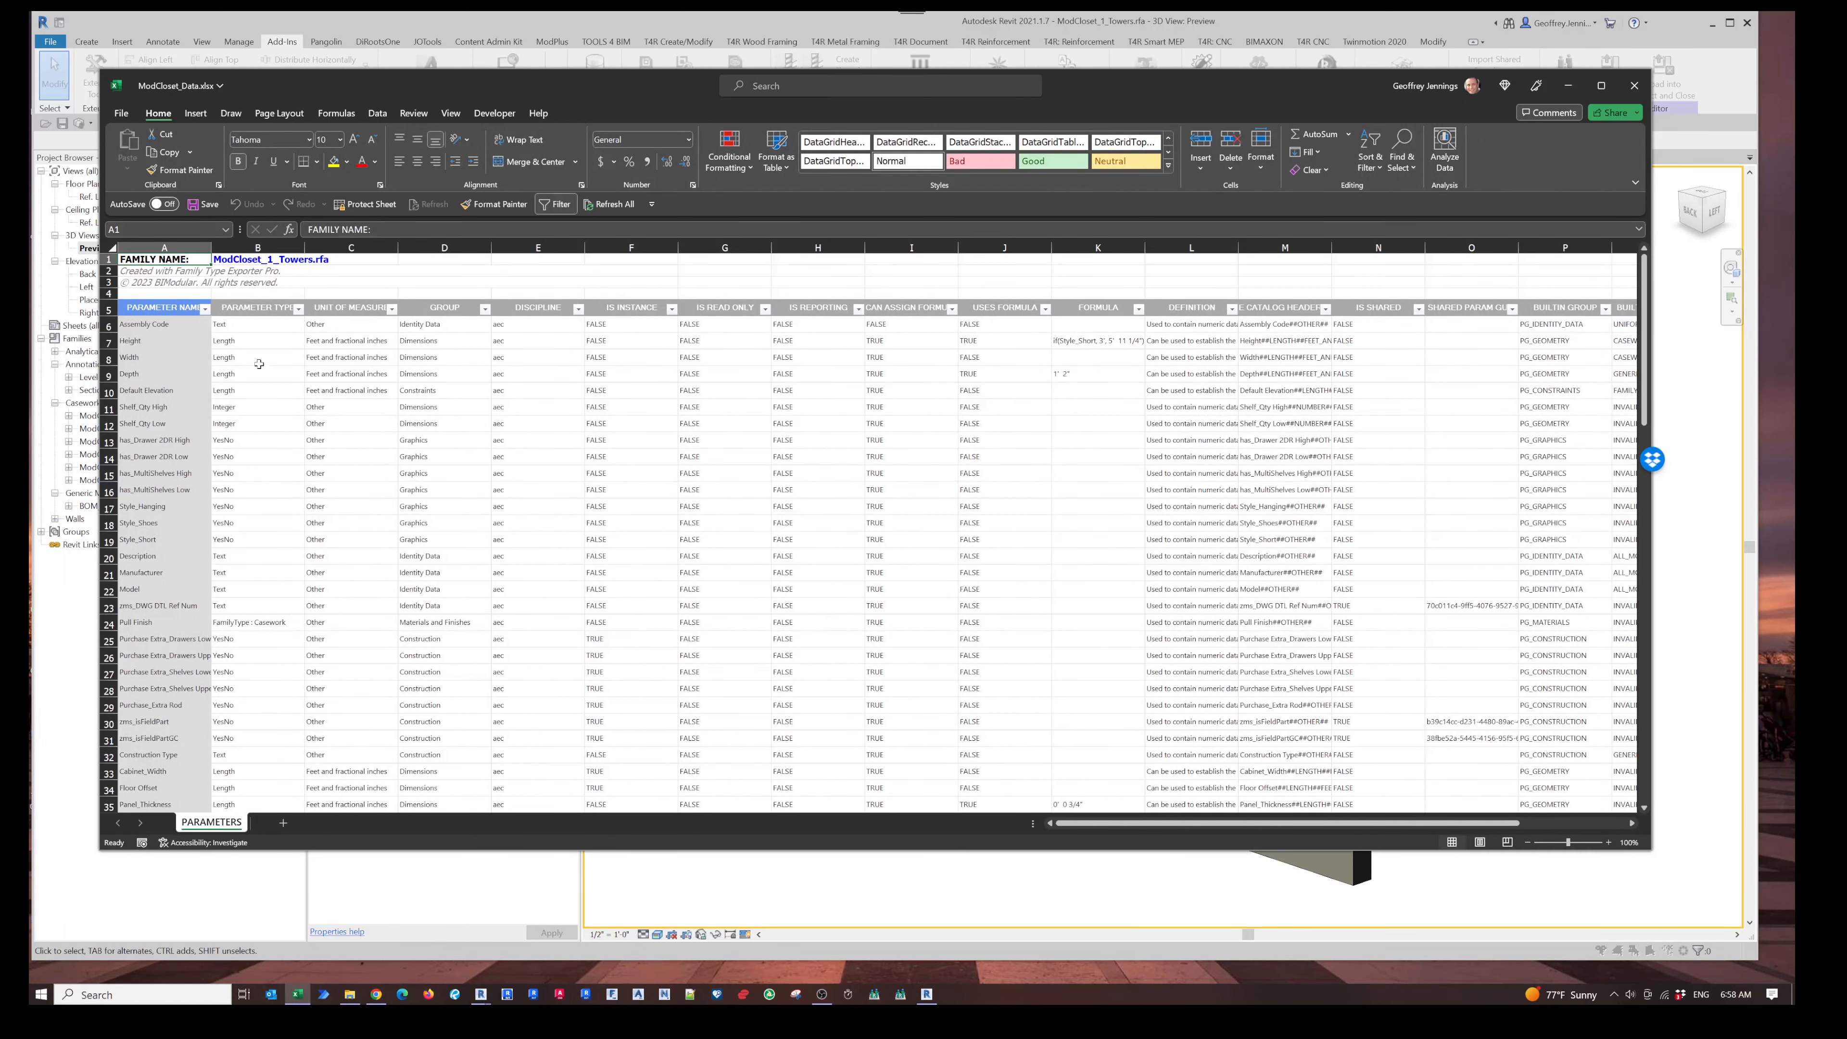
- Scroll through the exported parameter workbook from top to bottom and back
{"action": "scroll", "coordinate": [315, 413], "scroll_direction": "down", "scroll_amount": 3}
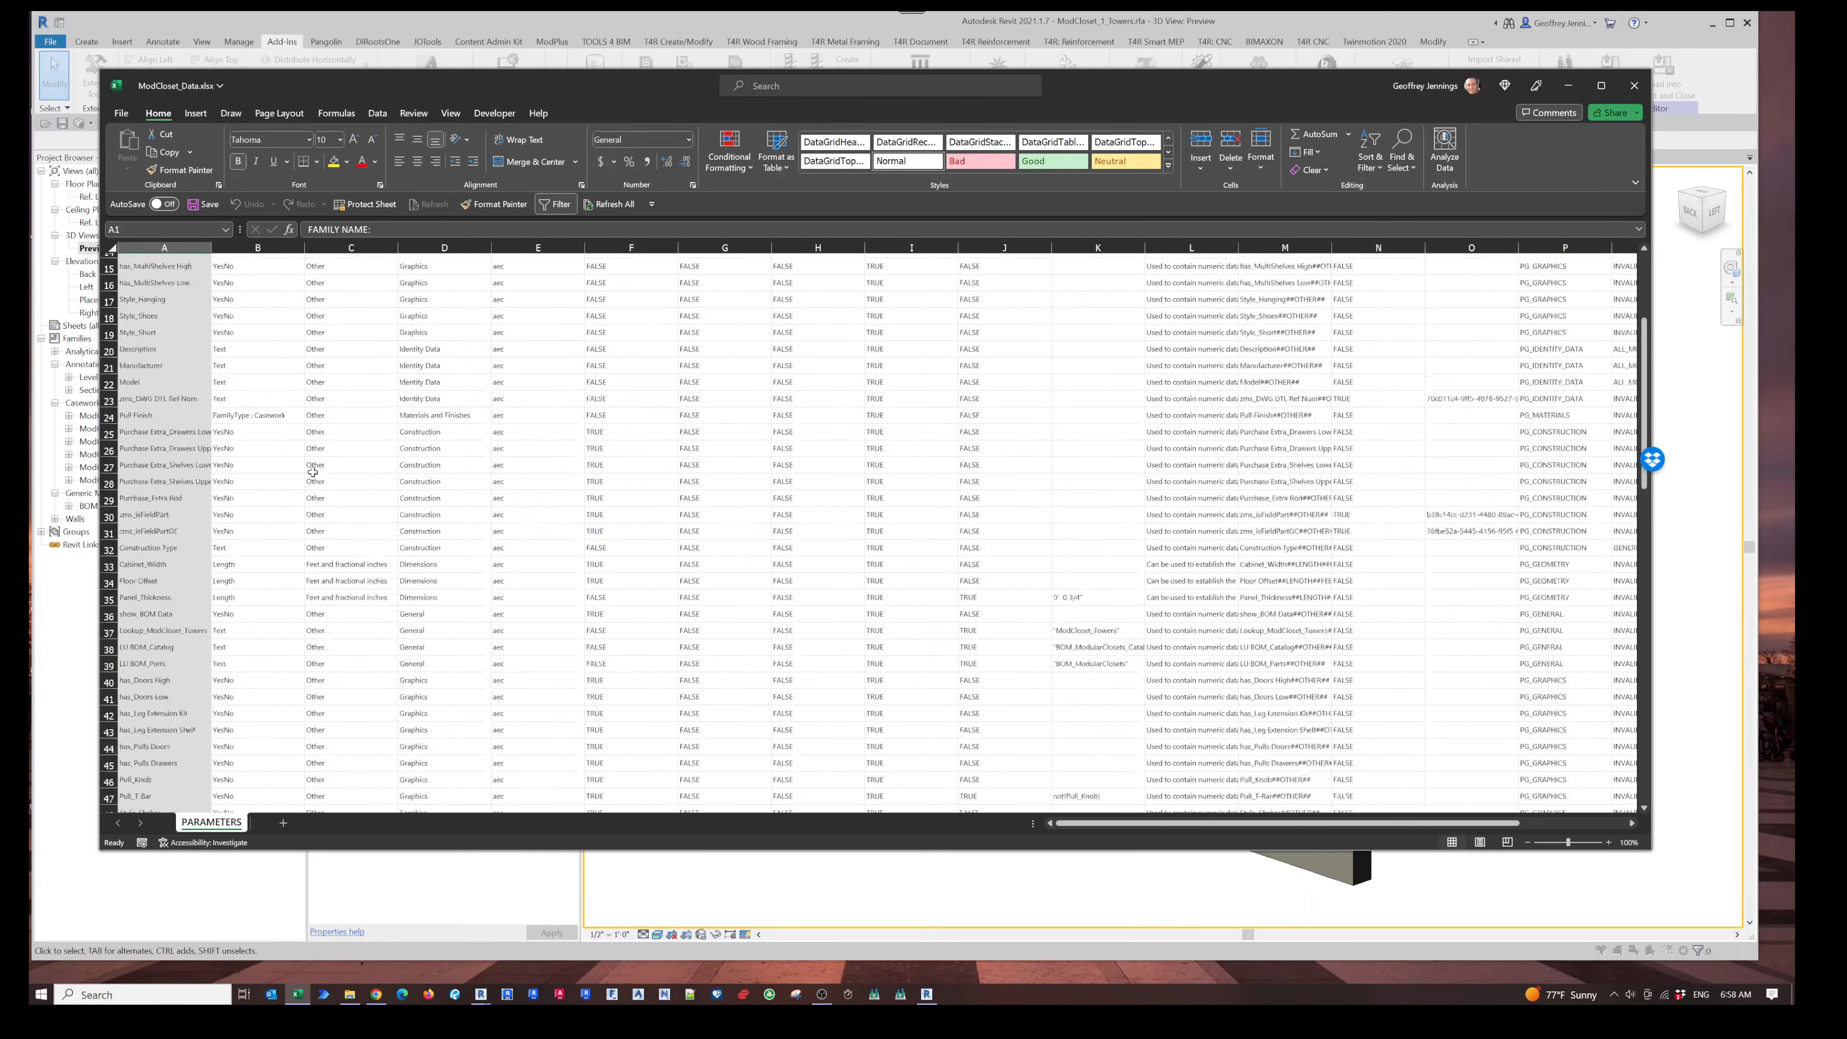
{"action": "scroll", "coordinate": [352, 583], "scroll_direction": "down", "scroll_amount": 20}
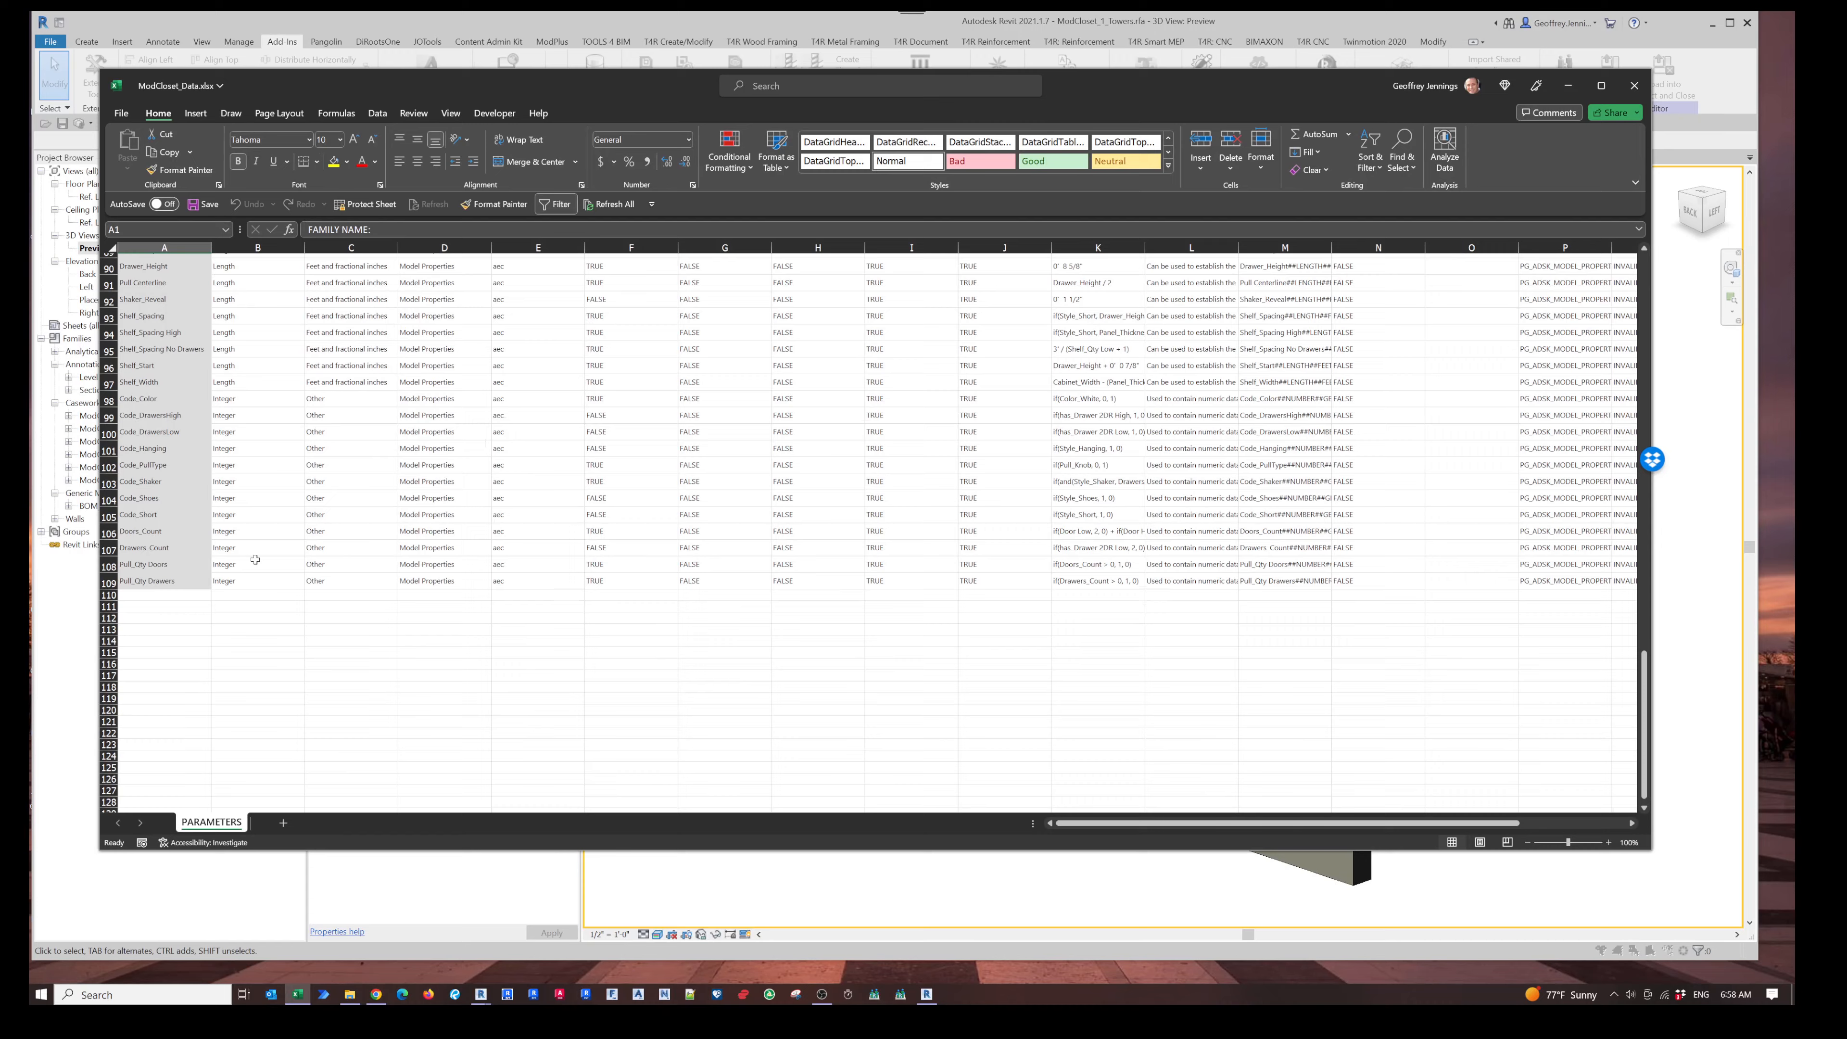
{"action": "scroll", "coordinate": [352, 574], "scroll_direction": "up", "scroll_amount": 20}
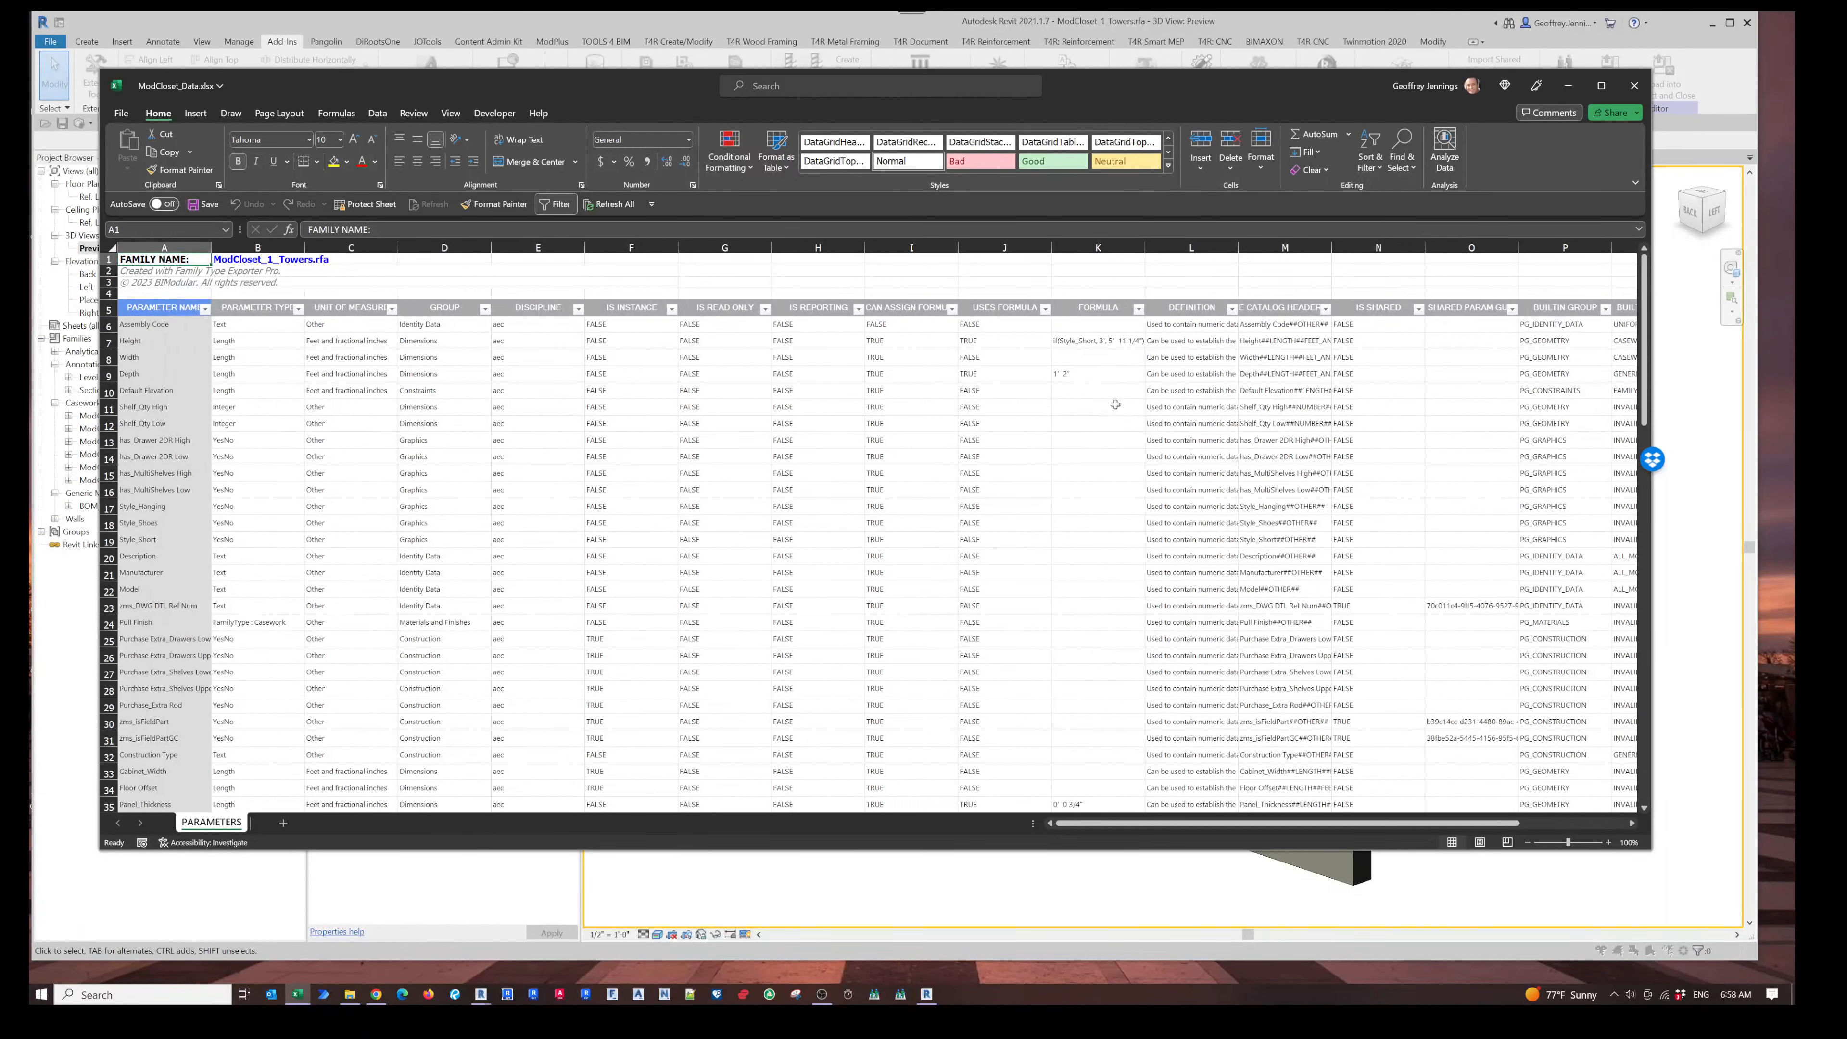
- Widen the Type Catalog Header Name, Definition and Formula columns
{"action": "left_click_drag", "start_coordinate": [1332, 248], "coordinate": [1409, 247]}
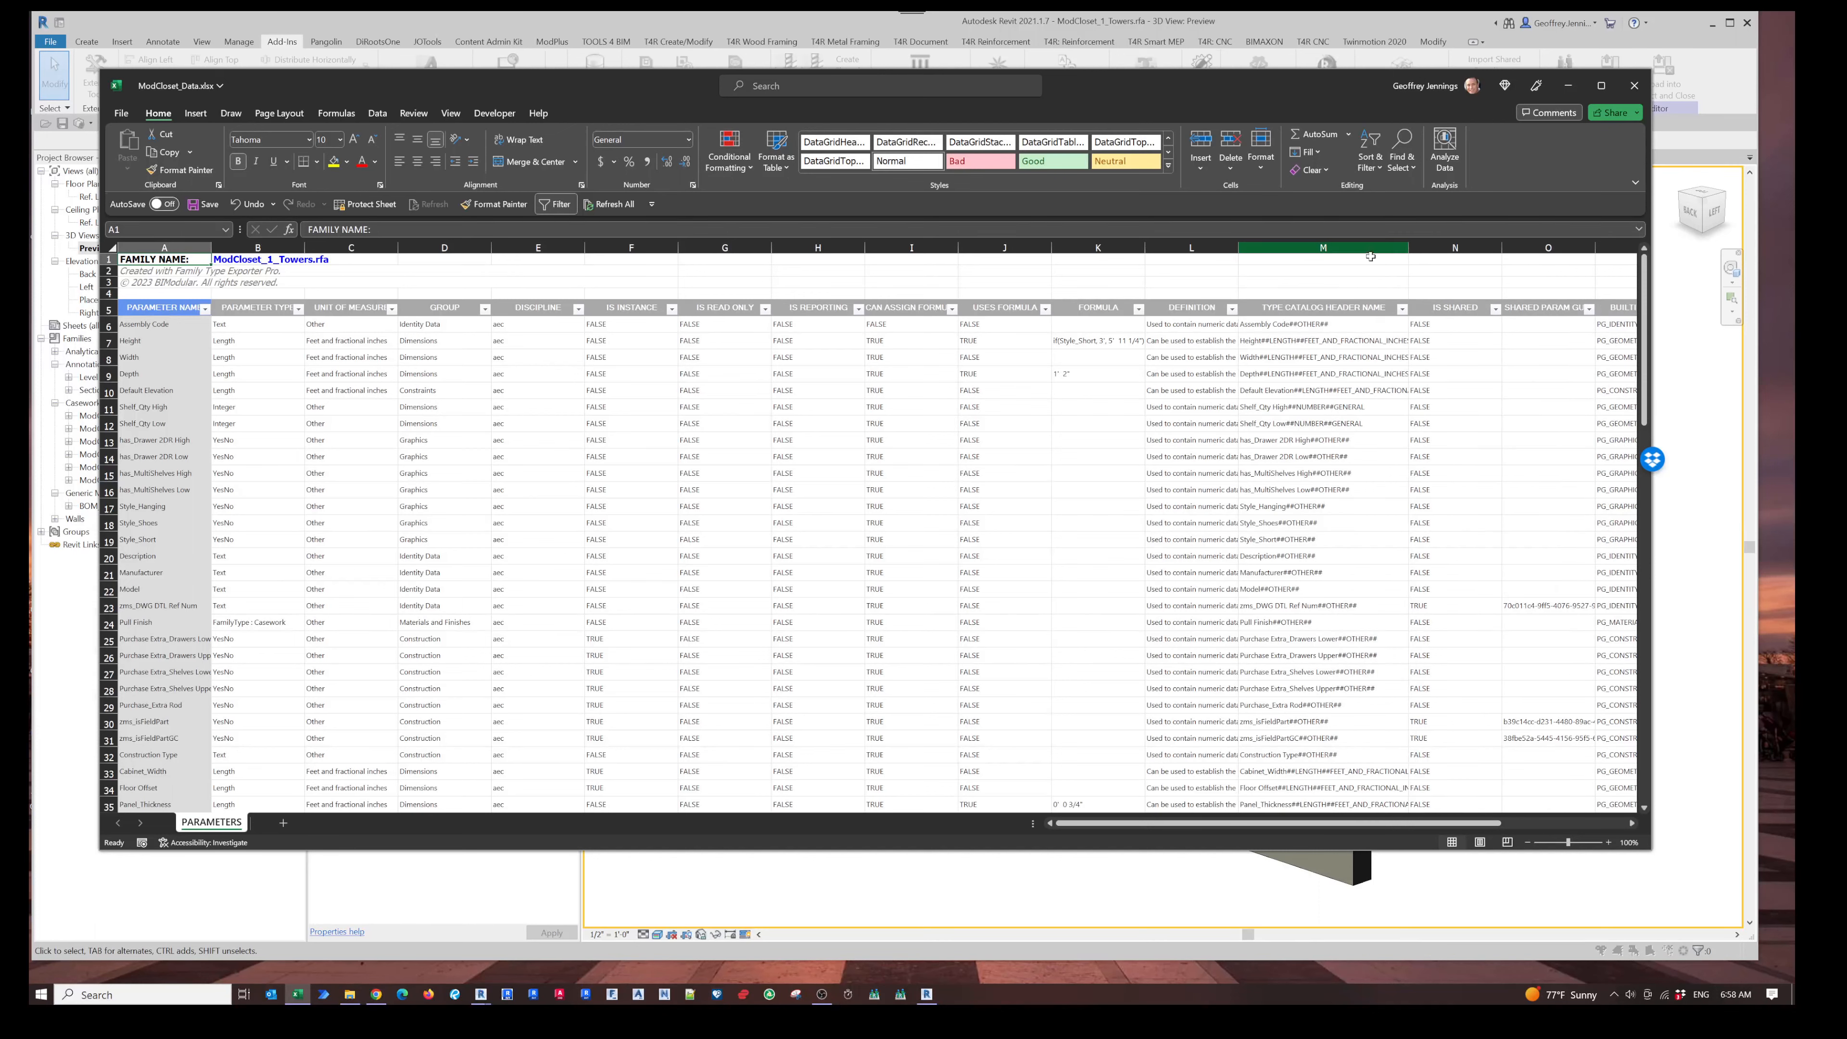
{"action": "left_click_drag", "start_coordinate": [1238, 258], "coordinate": [1352, 251]}
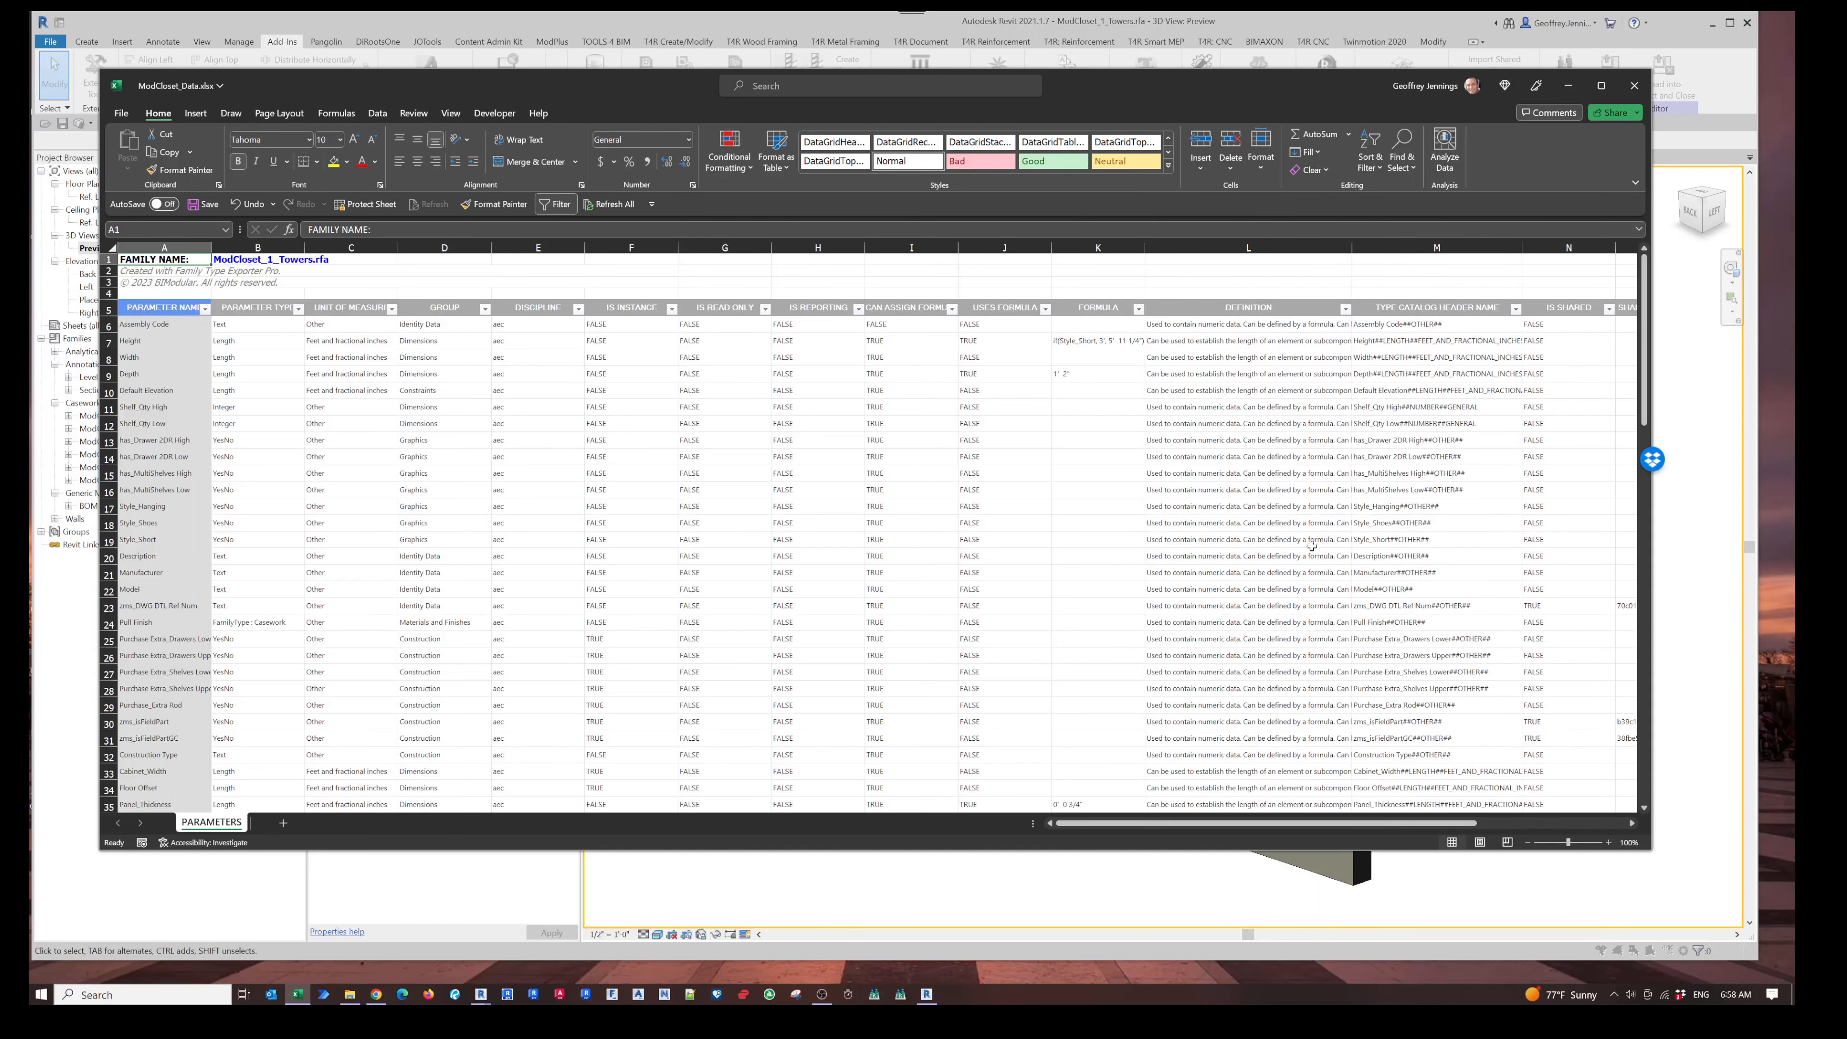
{"action": "left_click_drag", "start_coordinate": [1146, 248], "coordinate": [1225, 248]}
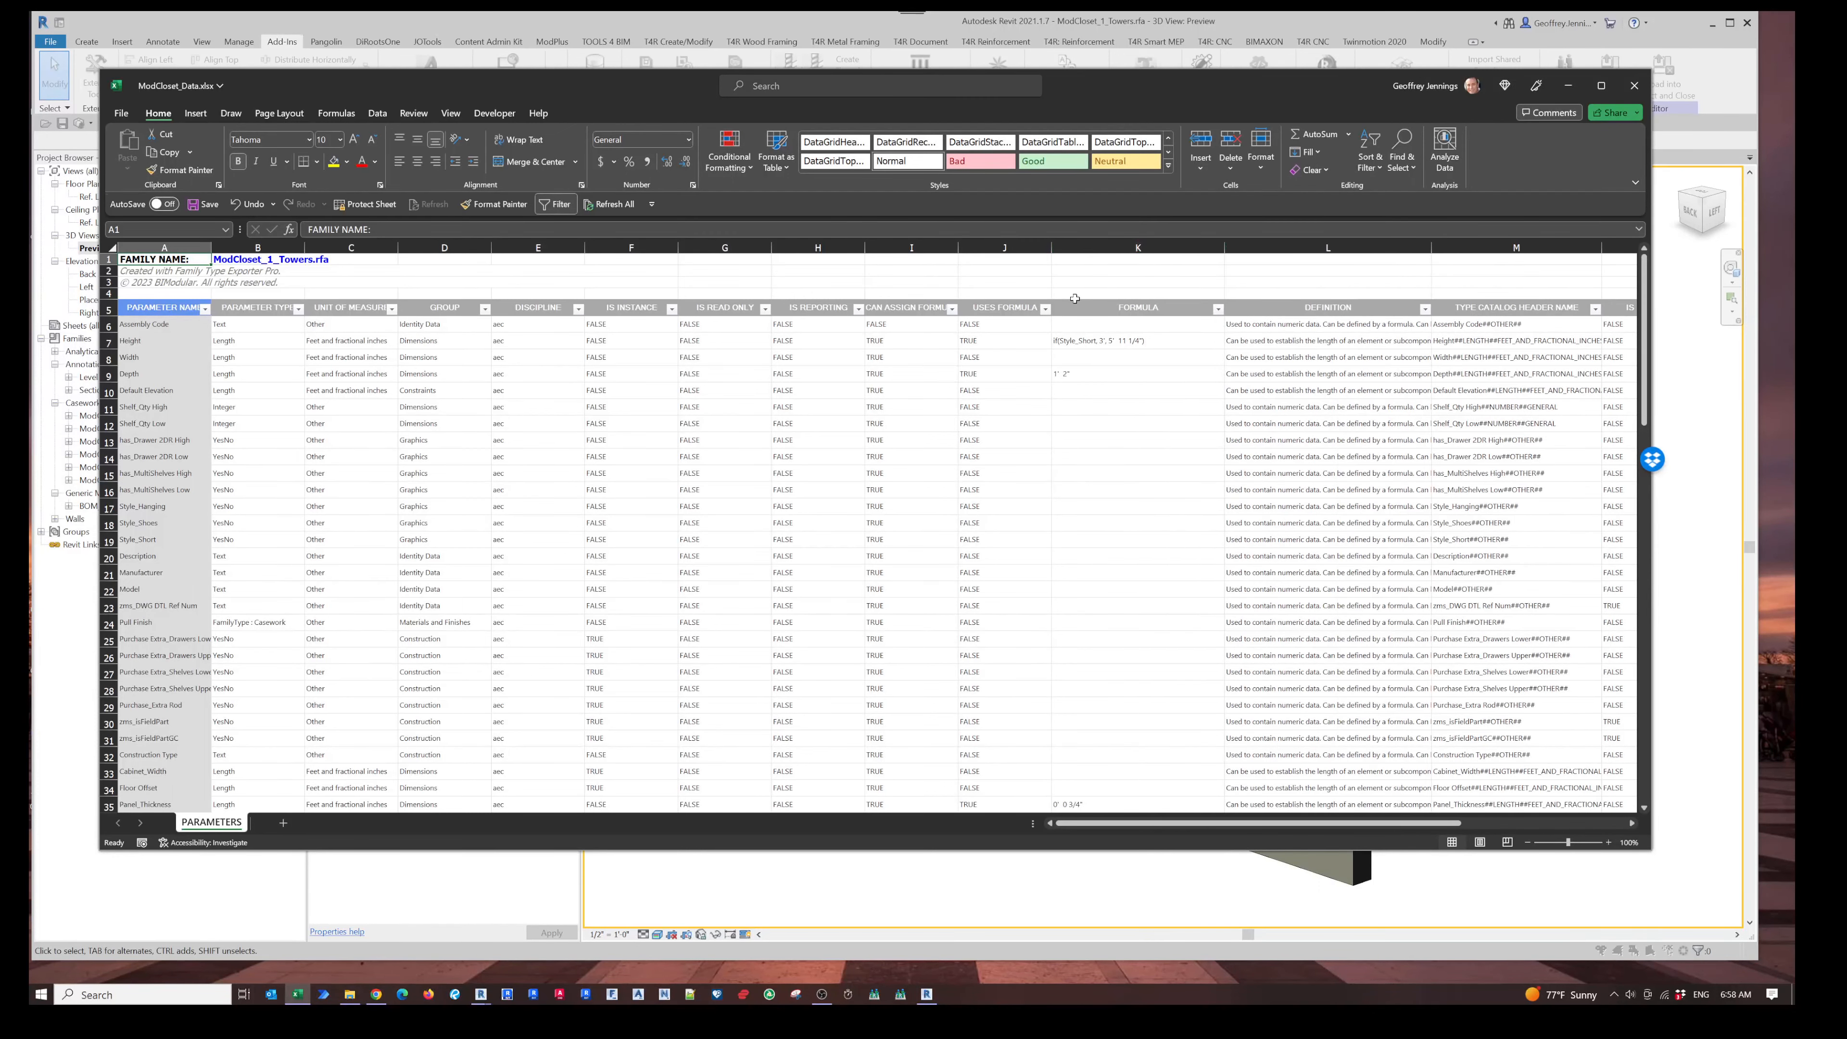
- Sort the Uses Formula column from largest to smallest and scroll through the formula-driven parameters
{"action": "left_click", "coordinate": [1047, 307]}
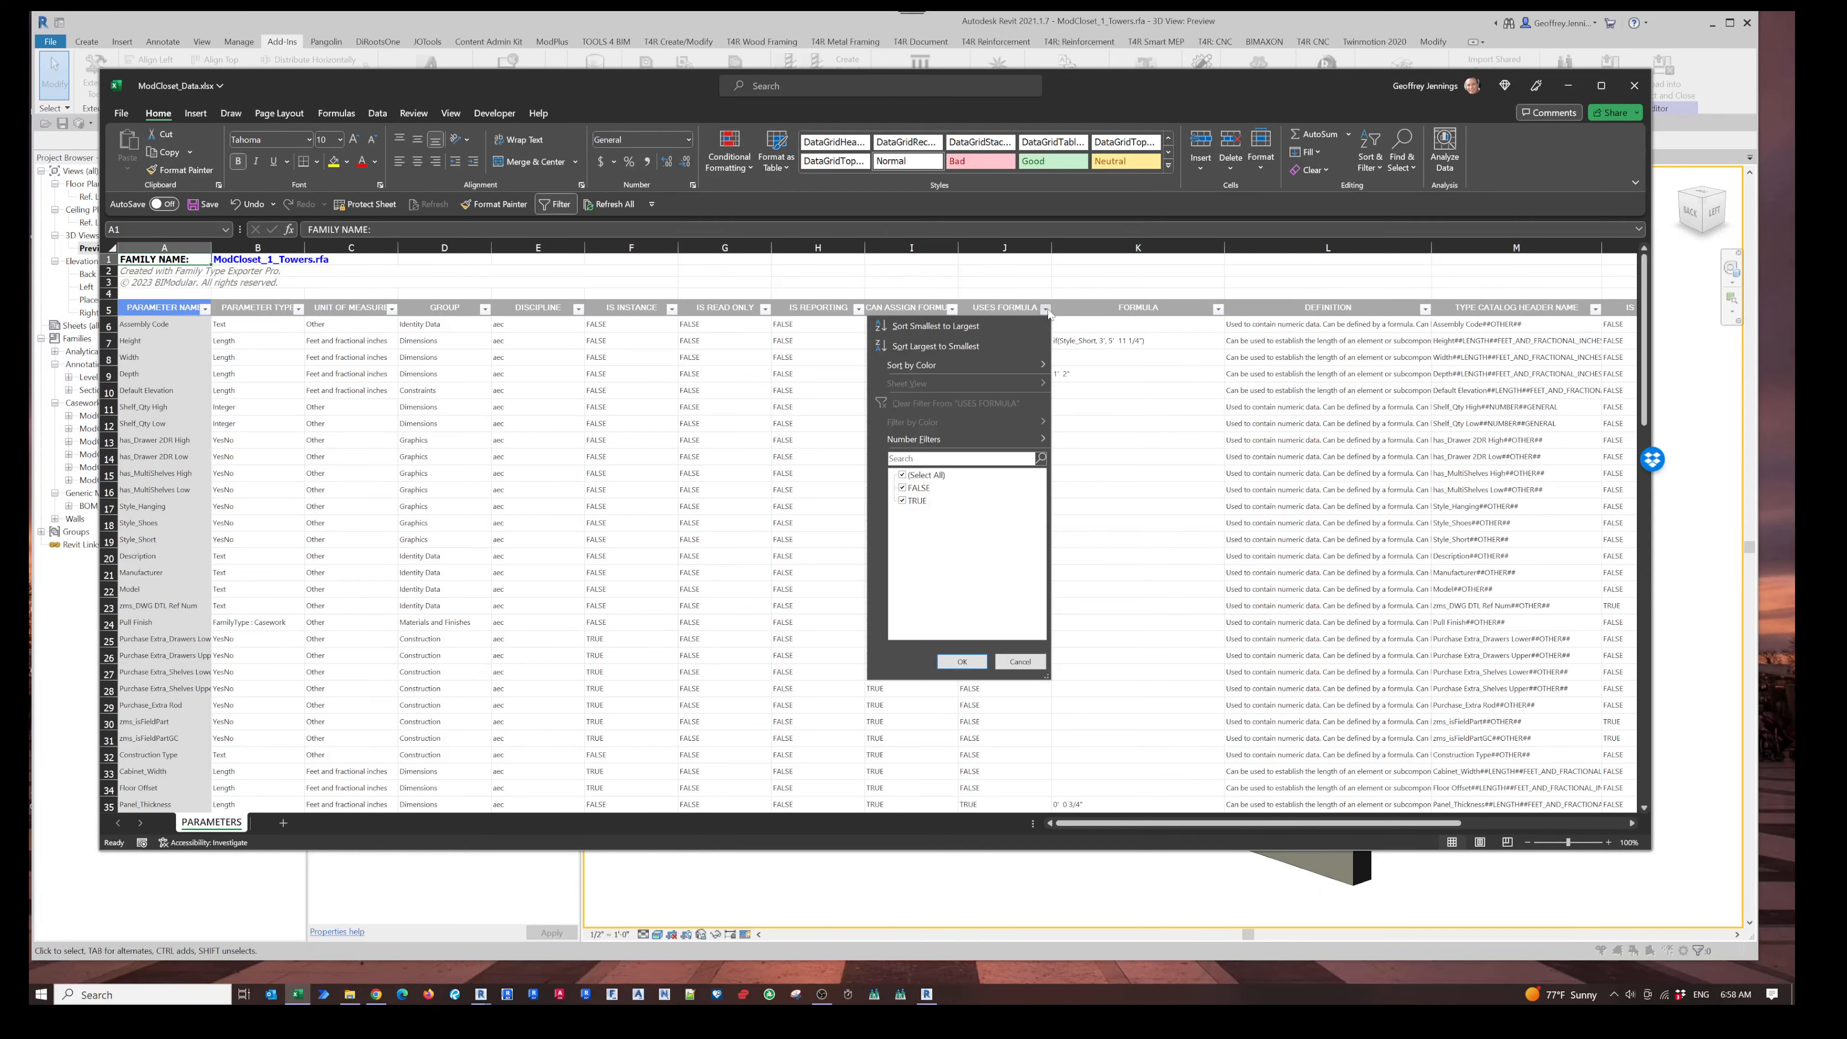
{"action": "left_click", "coordinate": [936, 327]}
{"action": "scroll", "coordinate": [1121, 462], "scroll_direction": "down", "scroll_amount": 18}
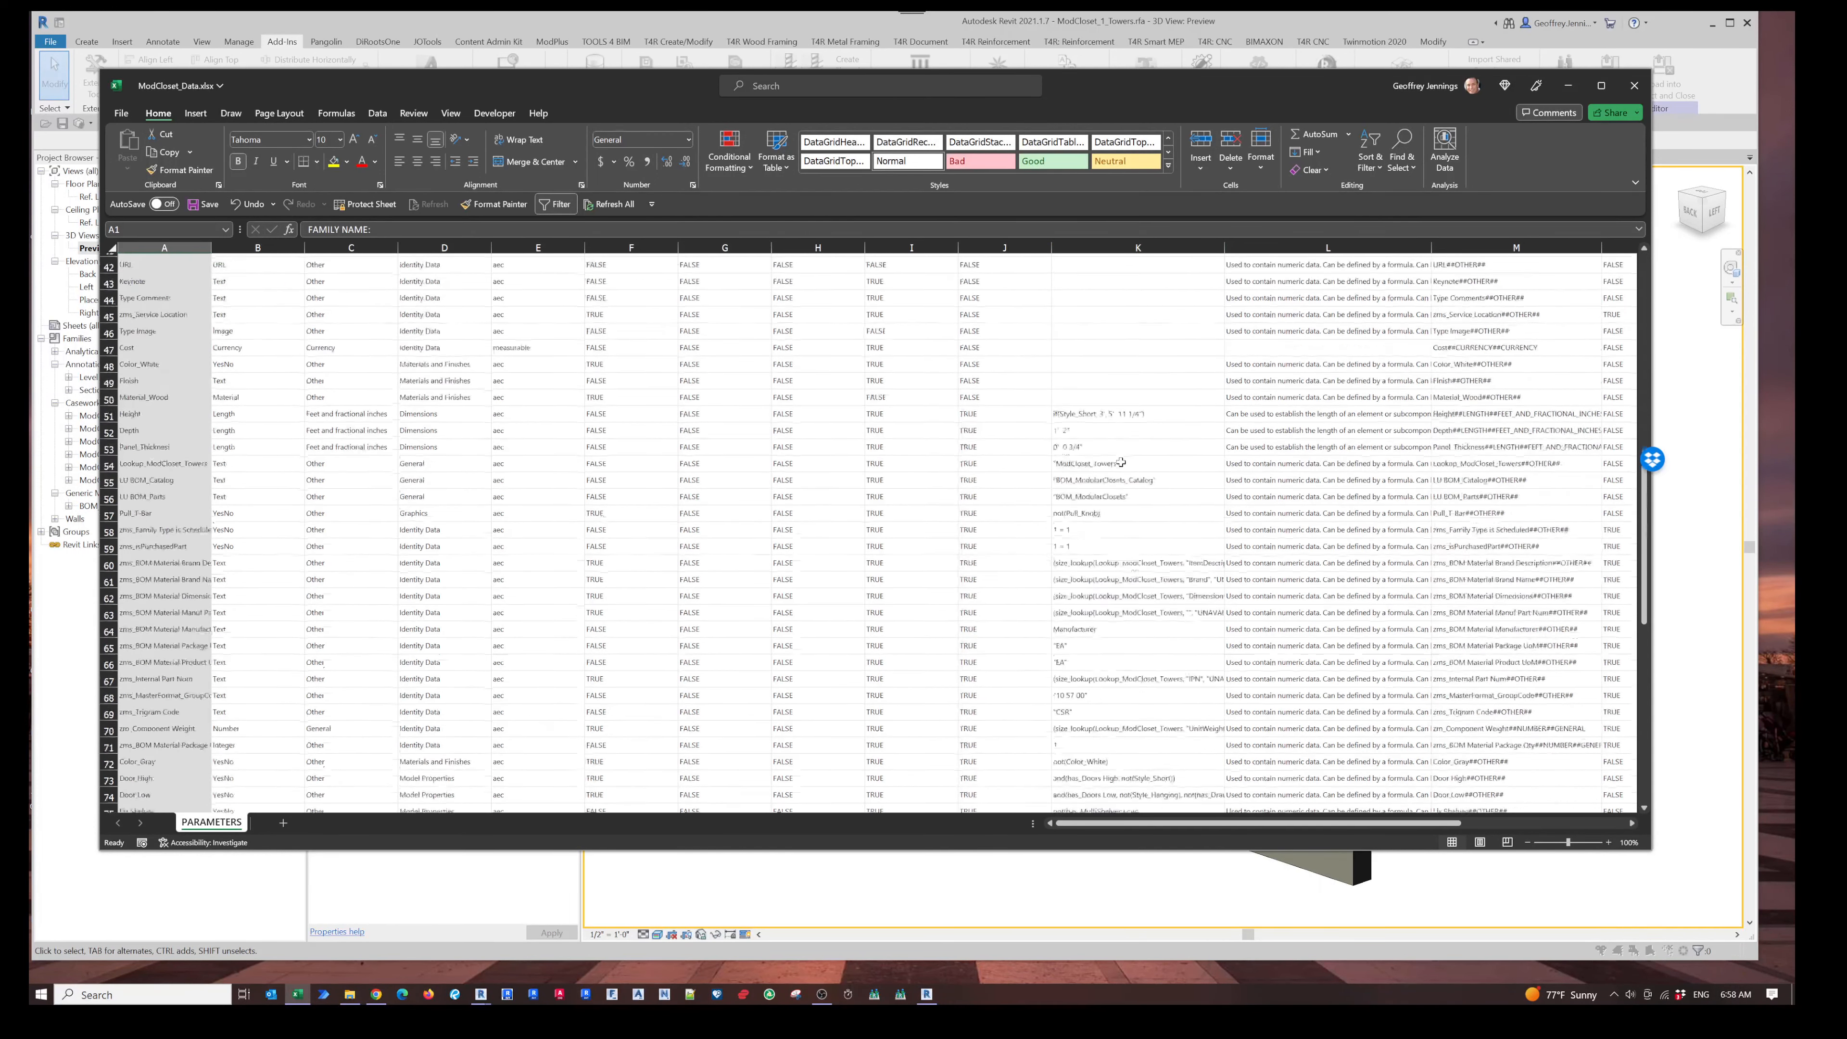
{"action": "scroll", "coordinate": [1121, 462], "scroll_direction": "down", "scroll_amount": 4}
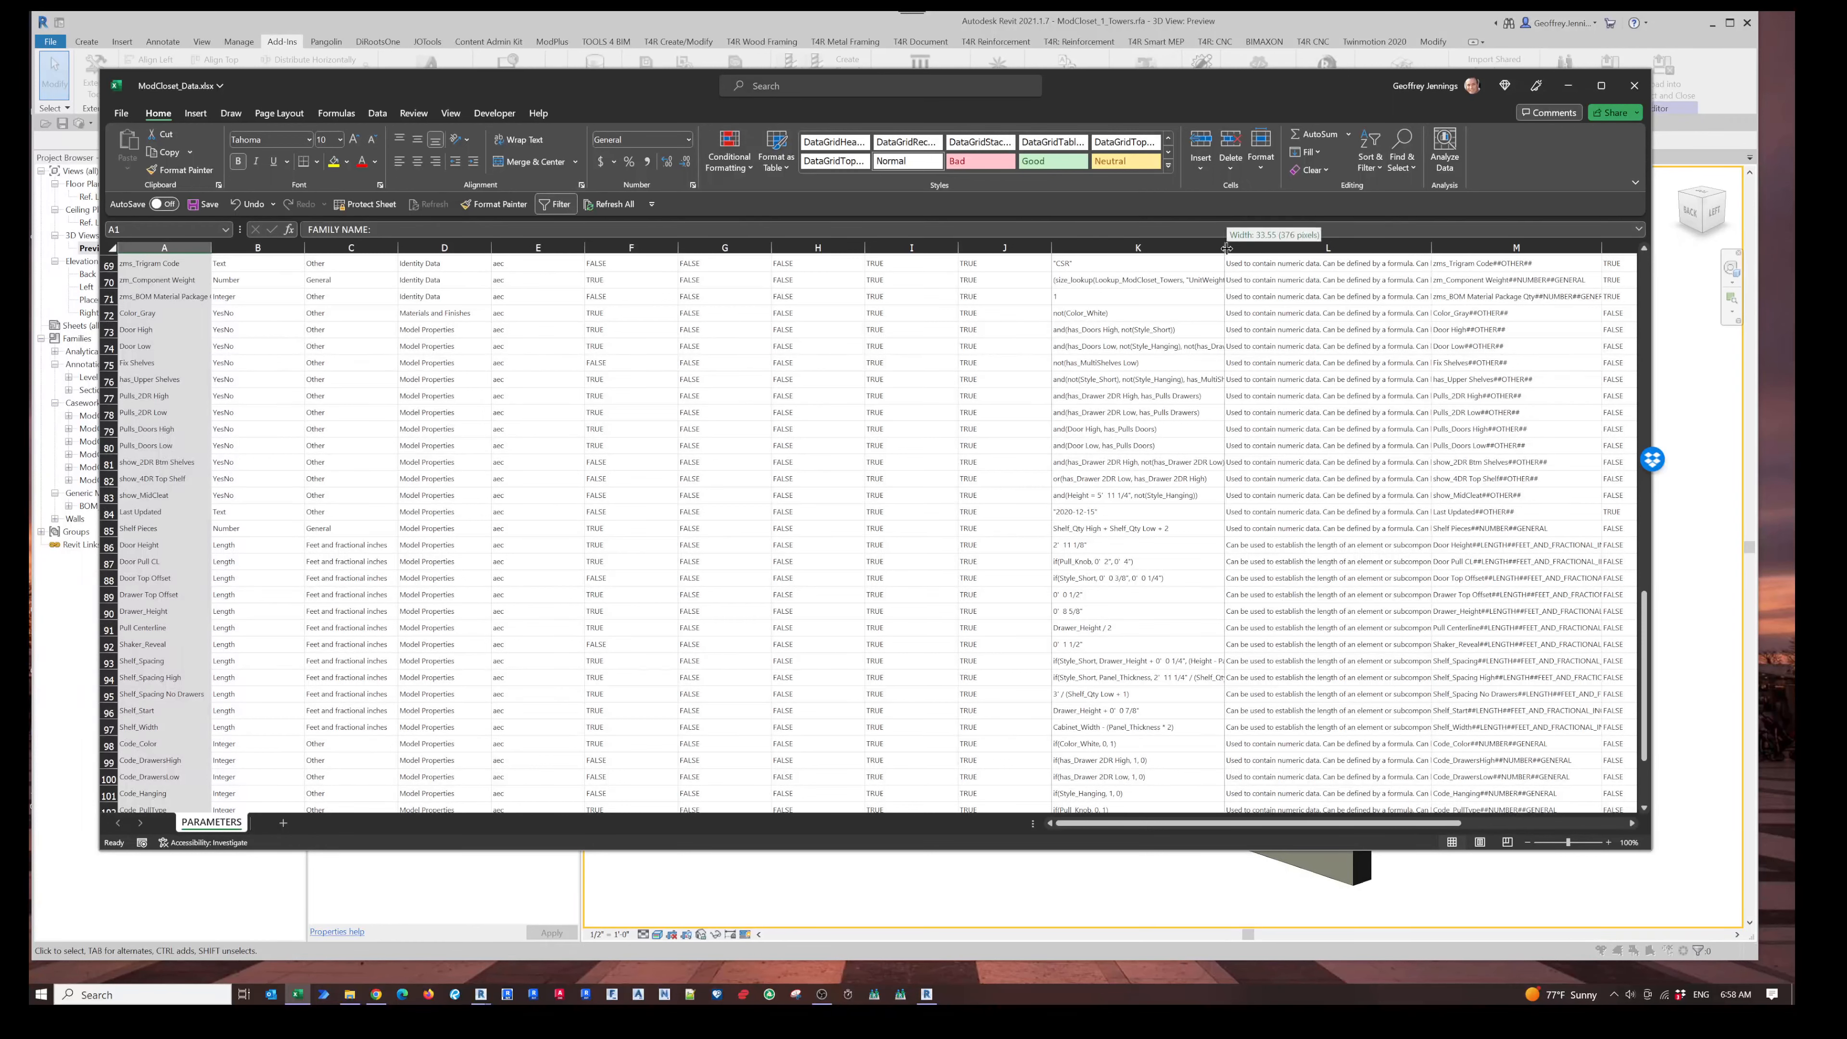
- Widen the Formula column further and close the workbook without saving changes
{"action": "left_click_drag", "start_coordinate": [1224, 247], "coordinate": [1296, 247]}
{"action": "scroll", "coordinate": [1186, 459], "scroll_direction": "down", "scroll_amount": 9}
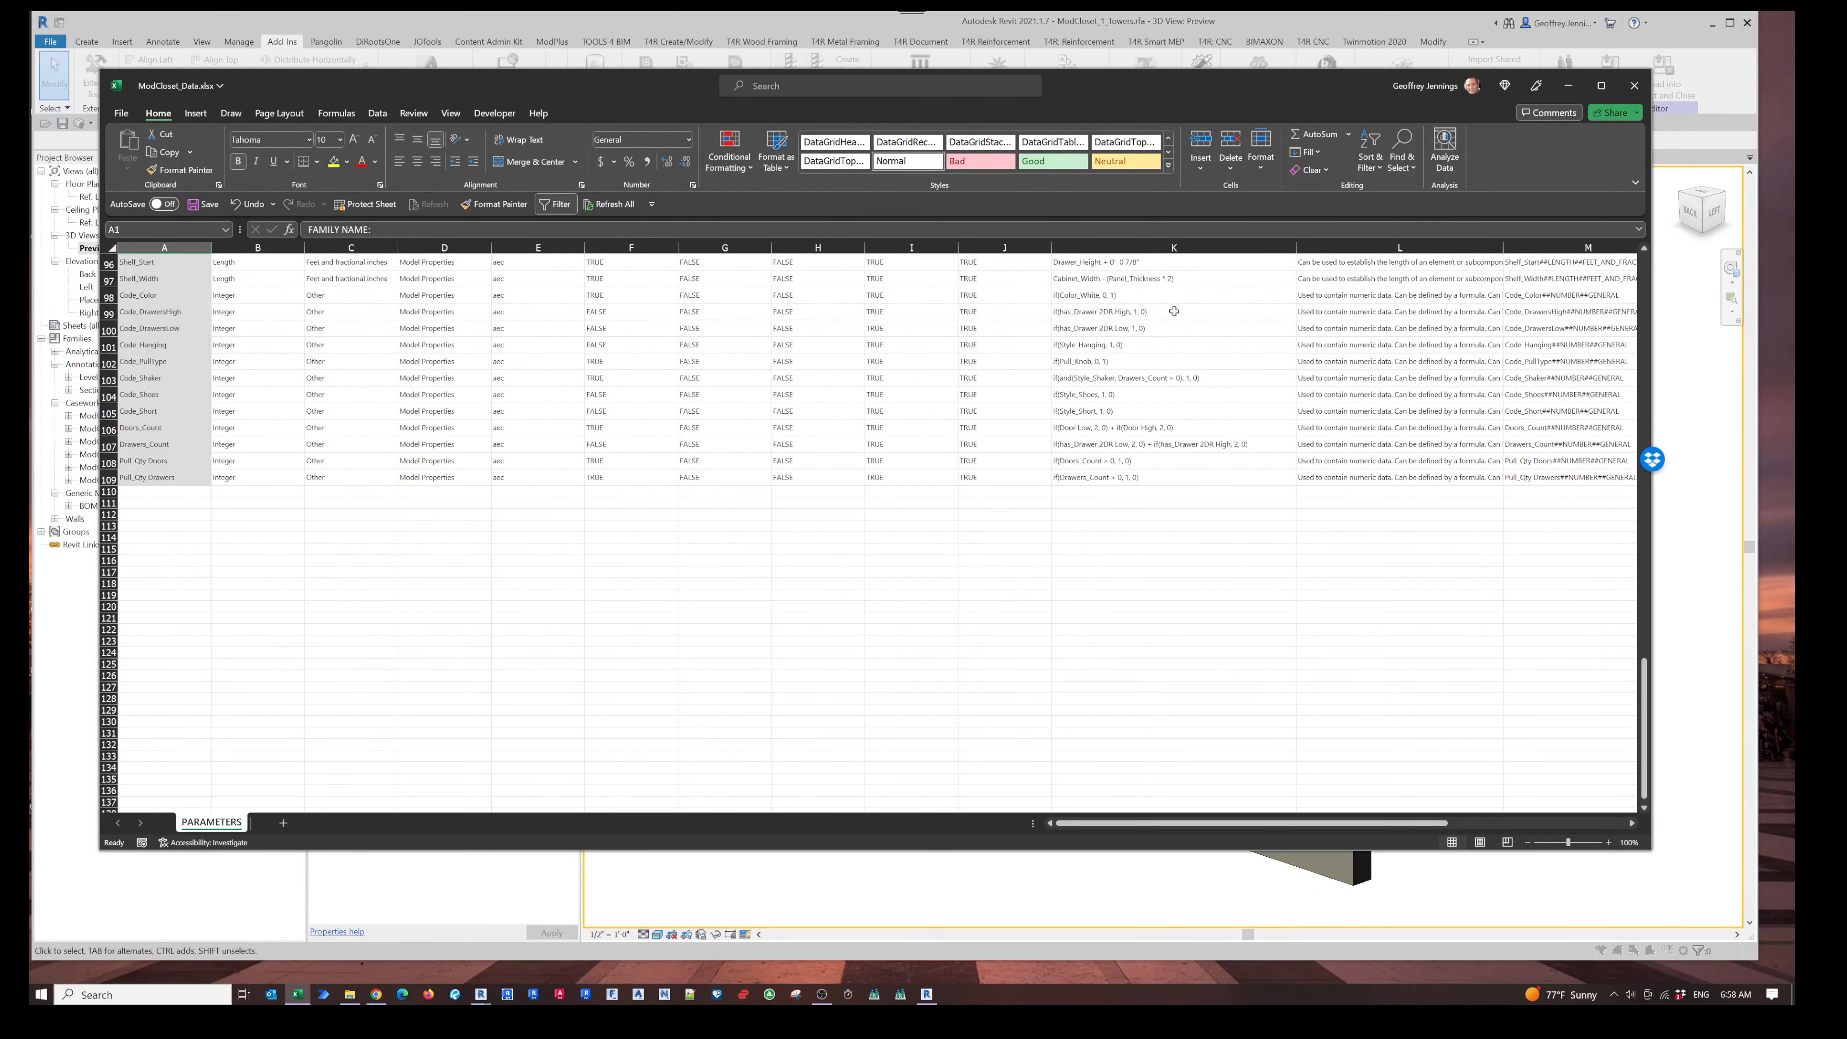
{"action": "left_click", "coordinate": [1634, 89]}
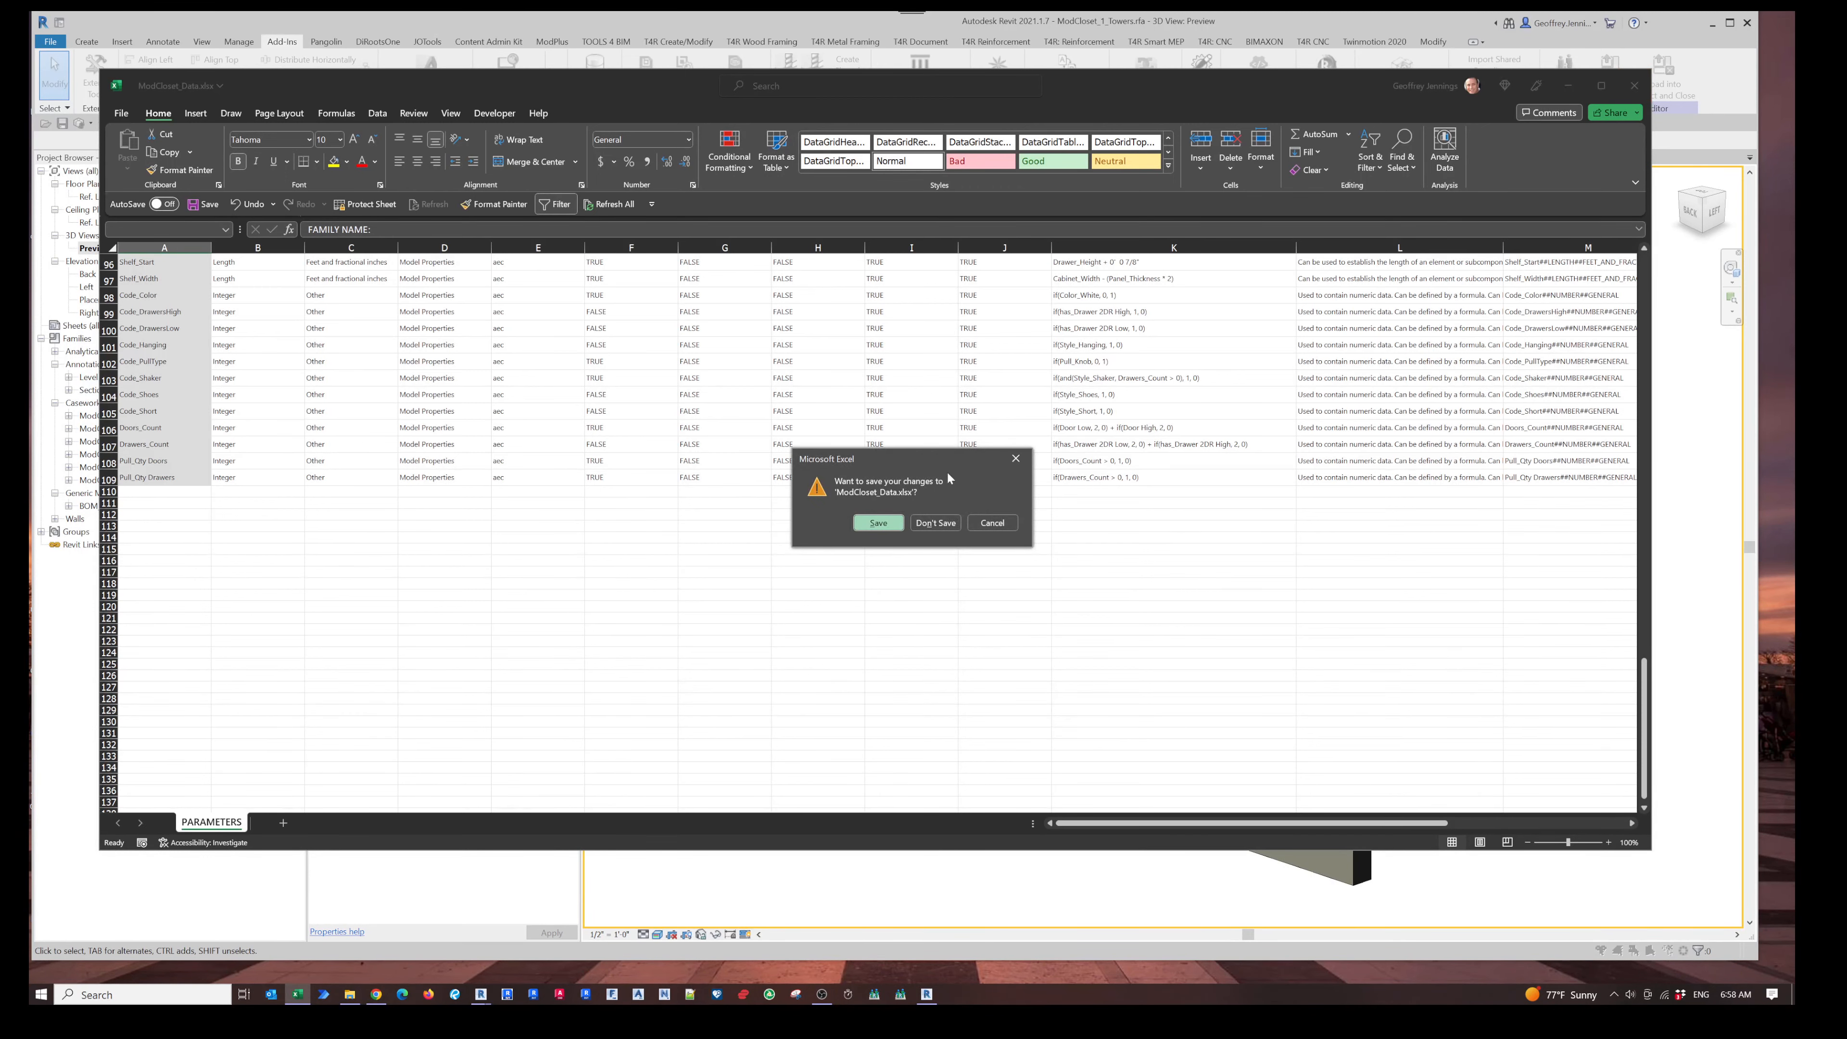
{"action": "left_click", "coordinate": [935, 522]}
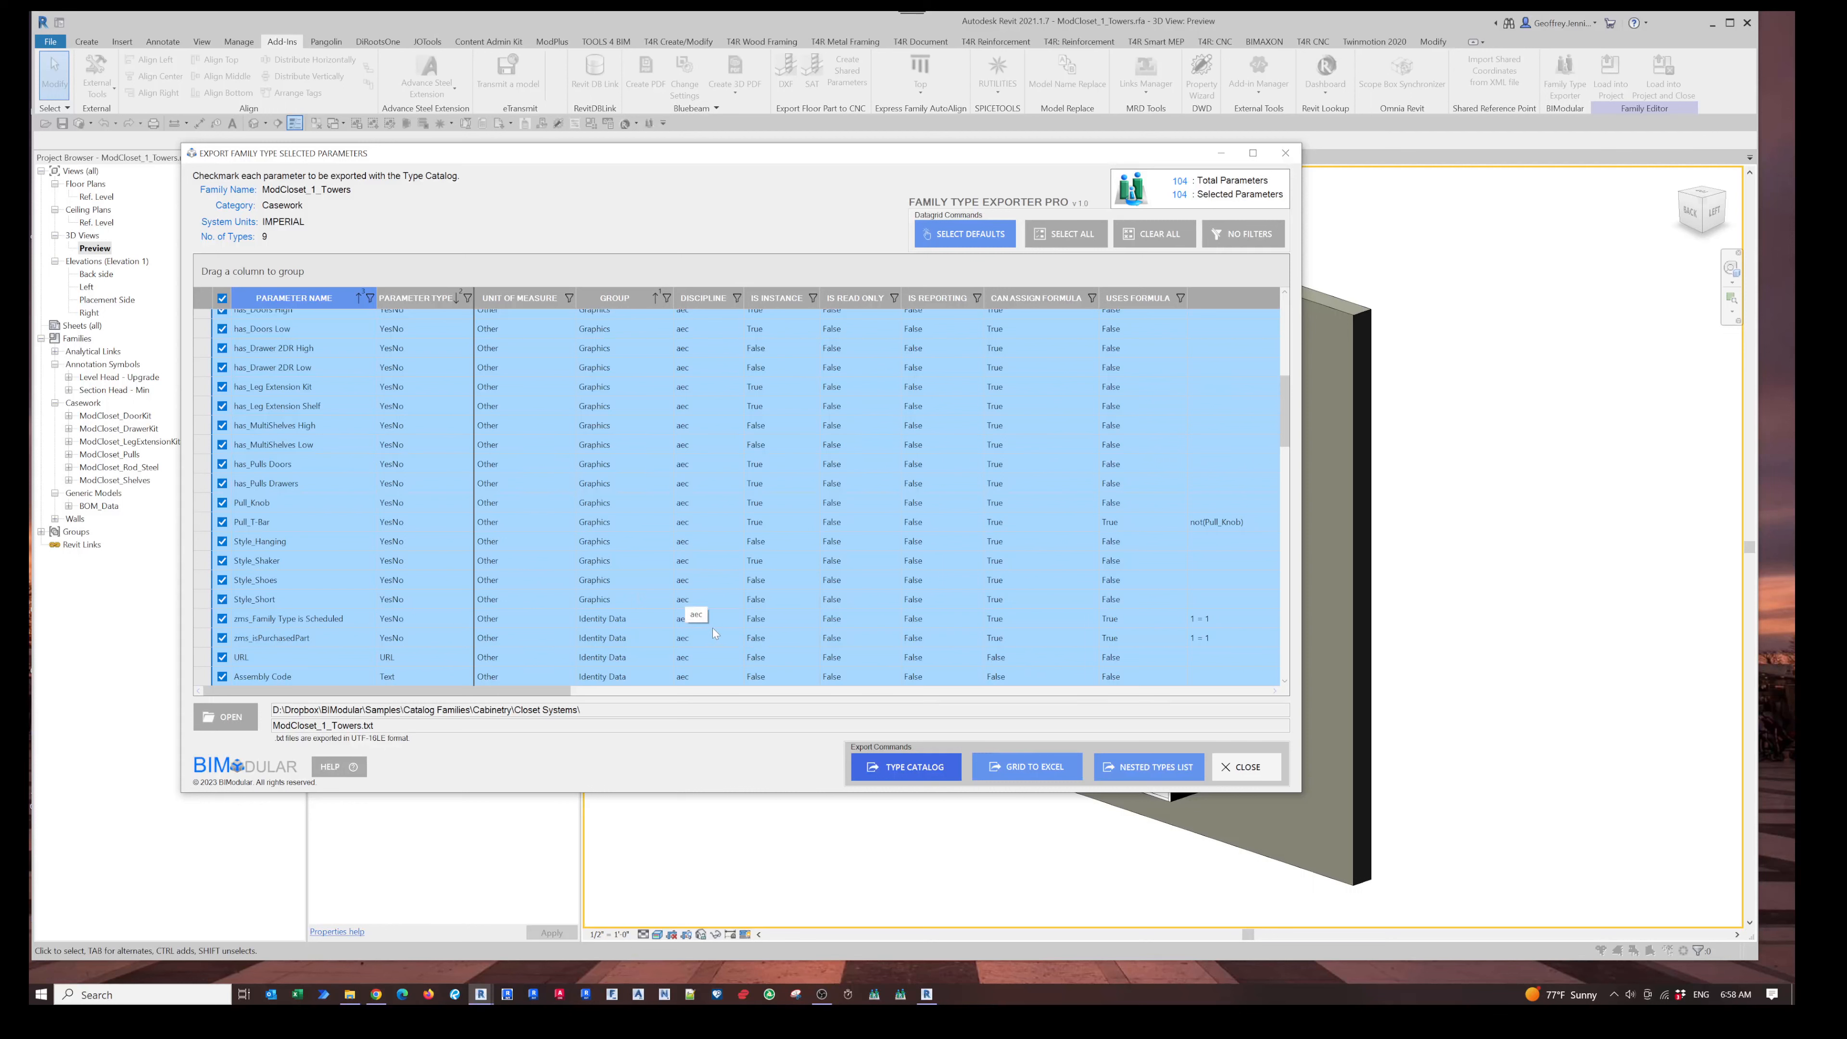
- Export the nested types list to Excel as ModCloset_NestedFamilies.xlsx and open the workbook
{"action": "left_click", "coordinate": [1164, 772]}
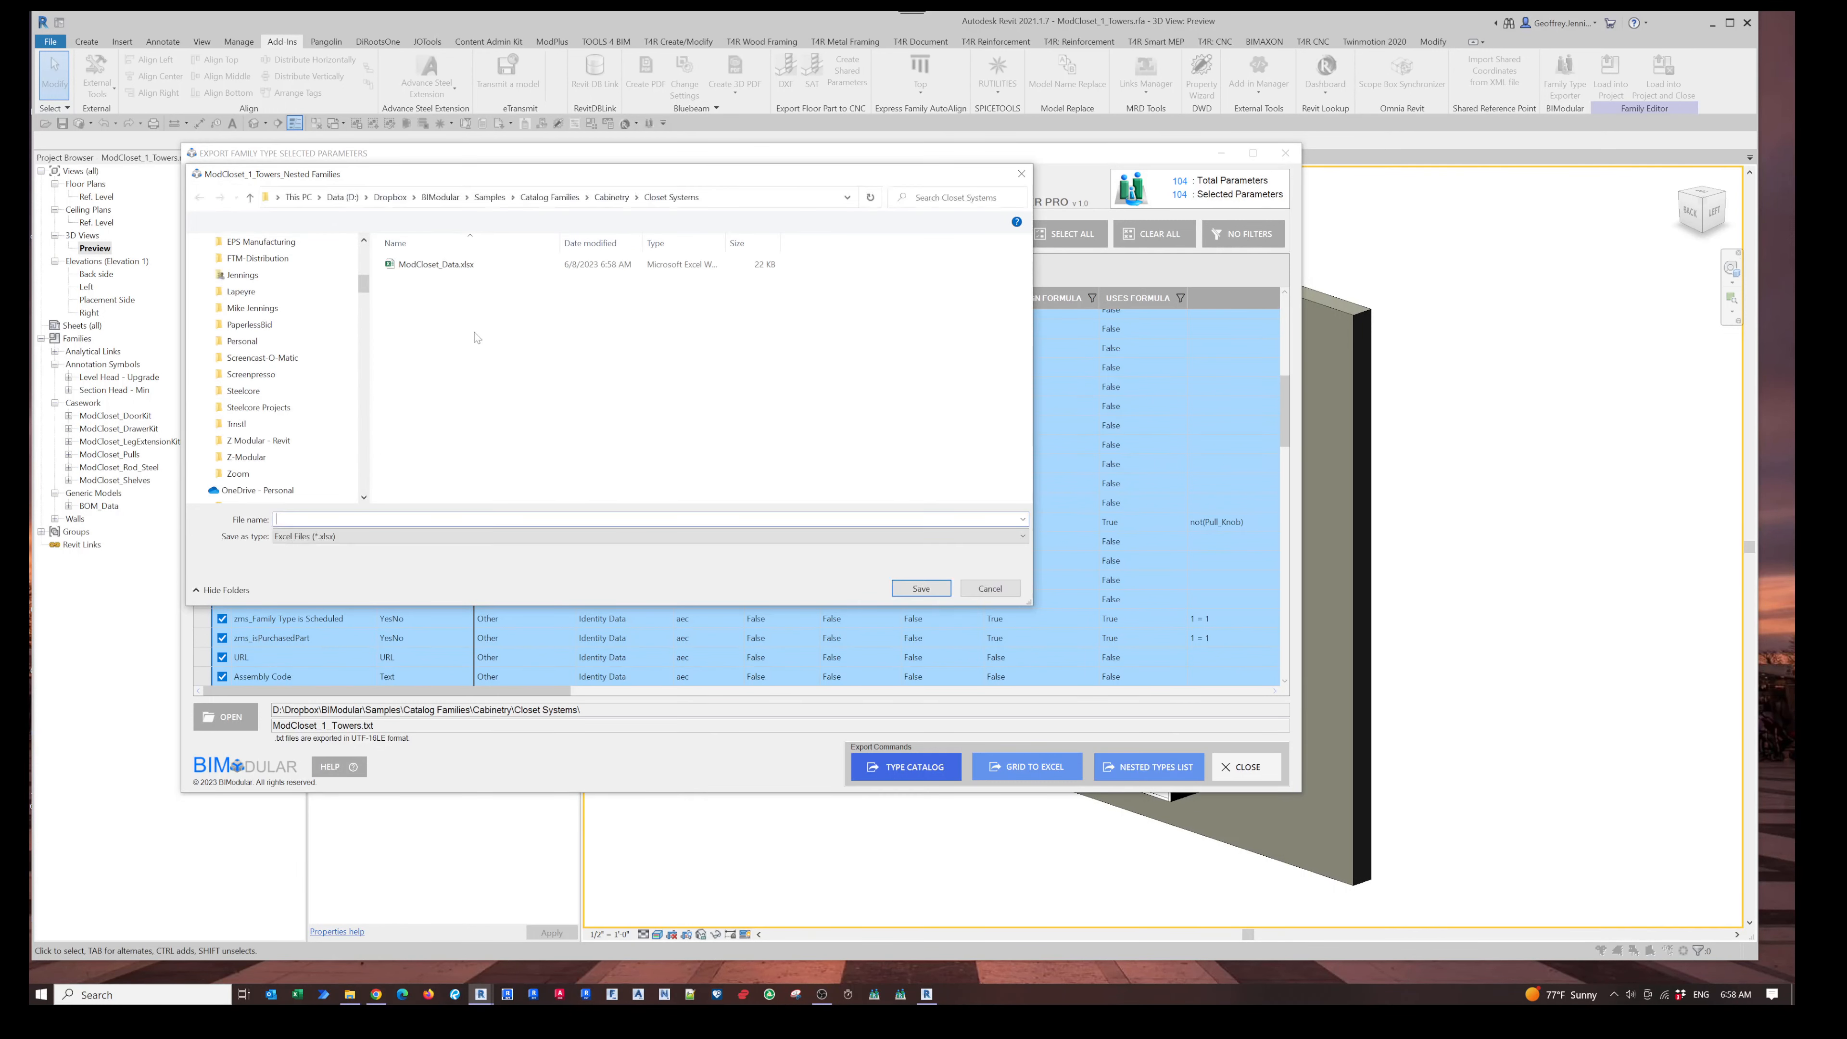
{"action": "left_click", "coordinate": [445, 267]}
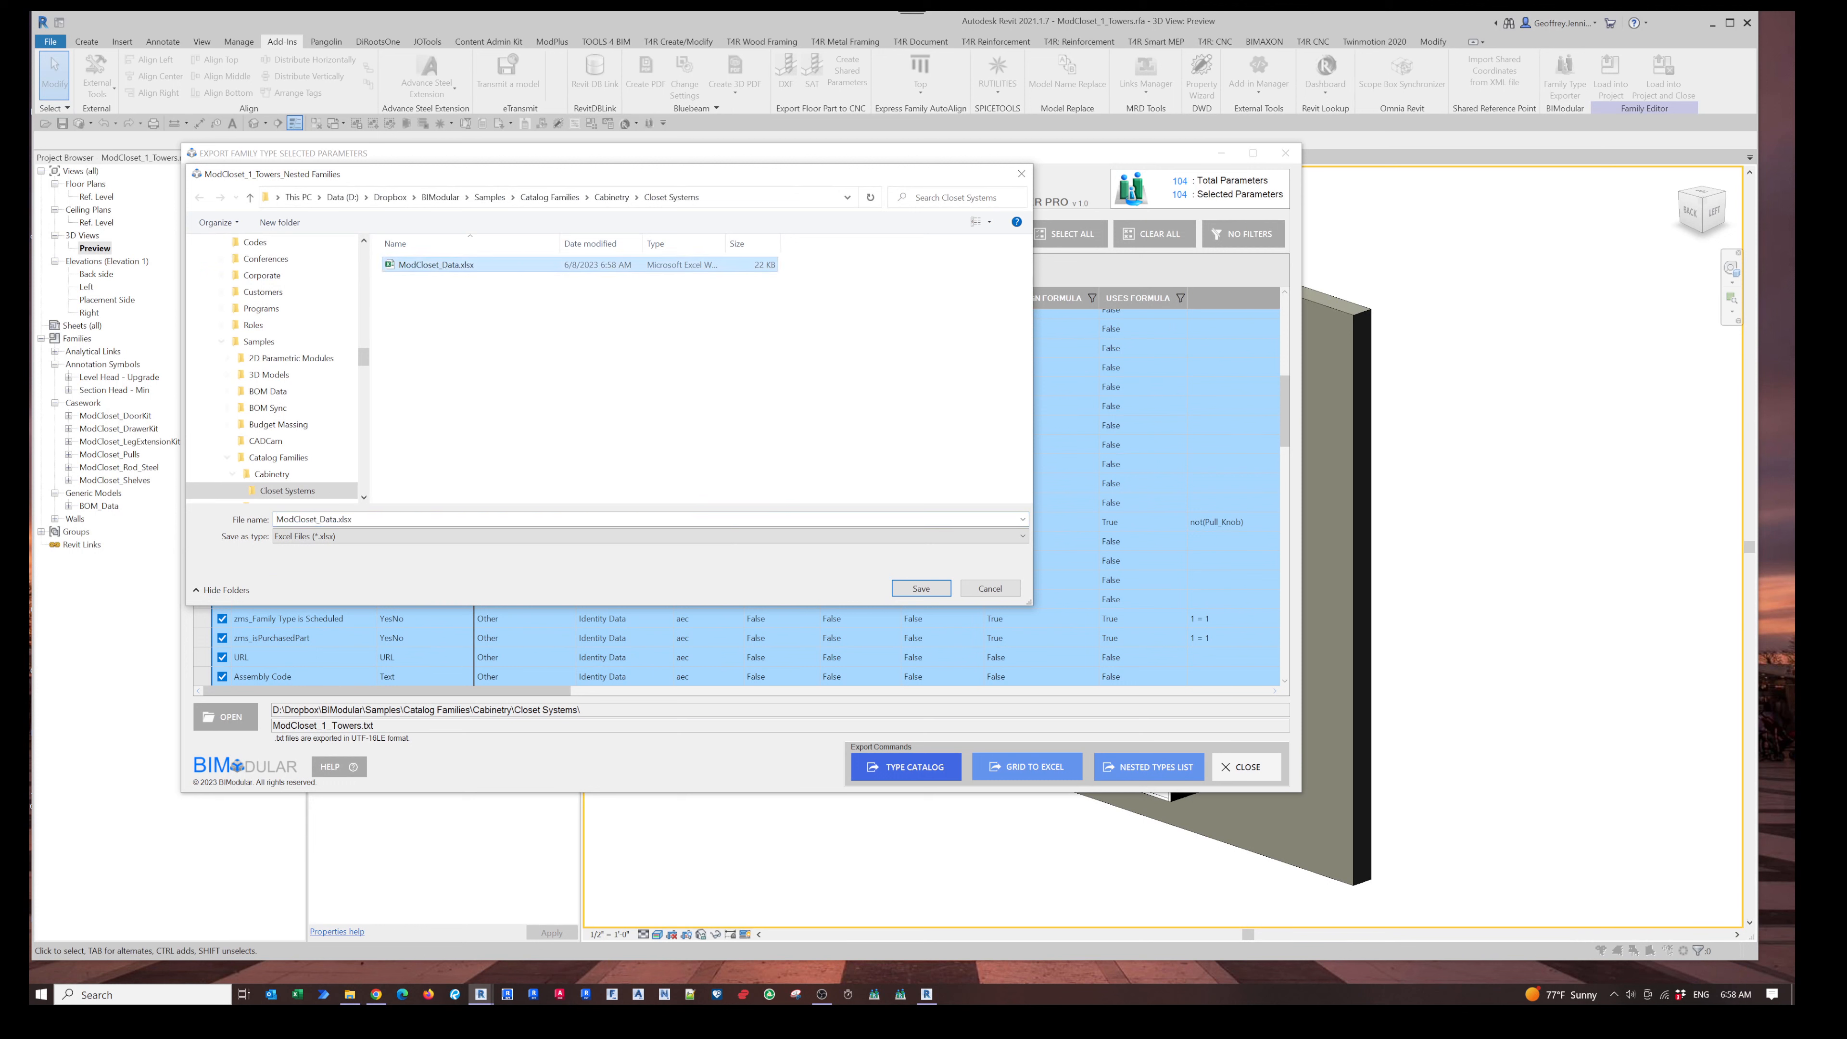
{"action": "left_click", "coordinate": [320, 519]}
{"action": "left_click_drag", "start_coordinate": [320, 518], "coordinate": [331, 519]}
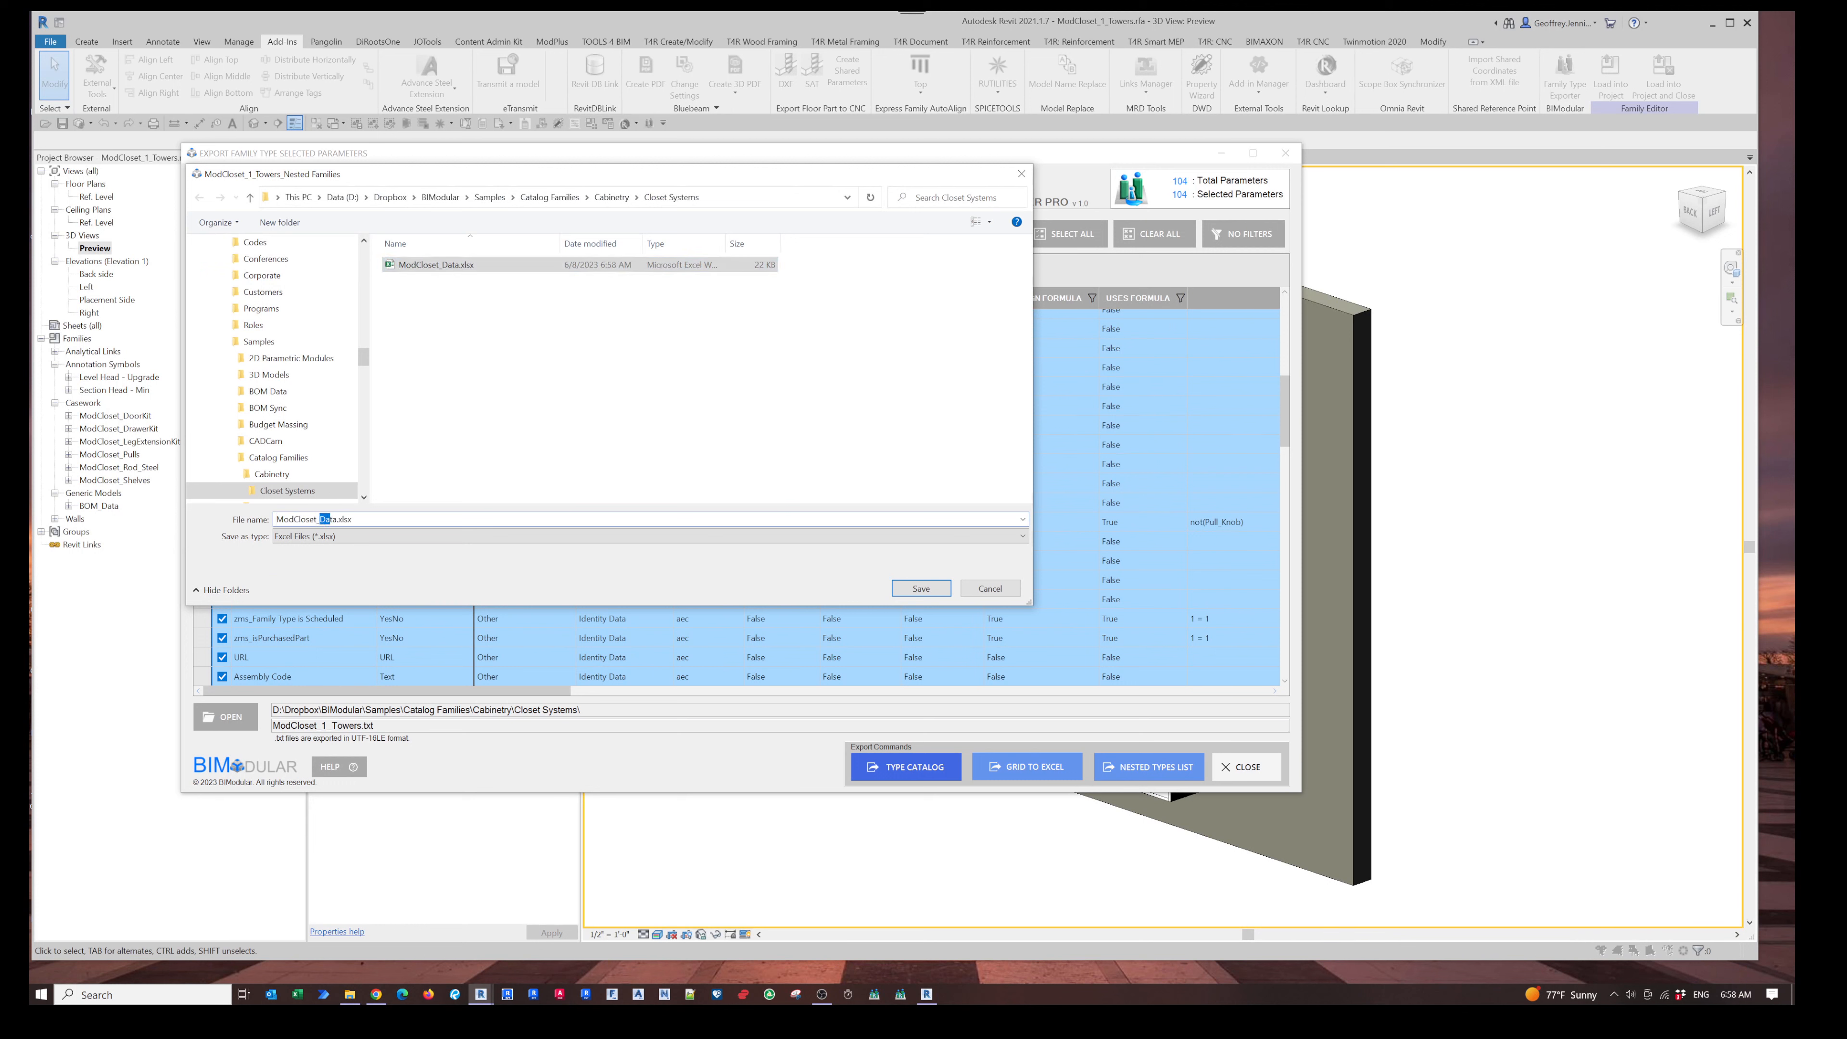
{"action": "type", "text": "NestedFamil"}
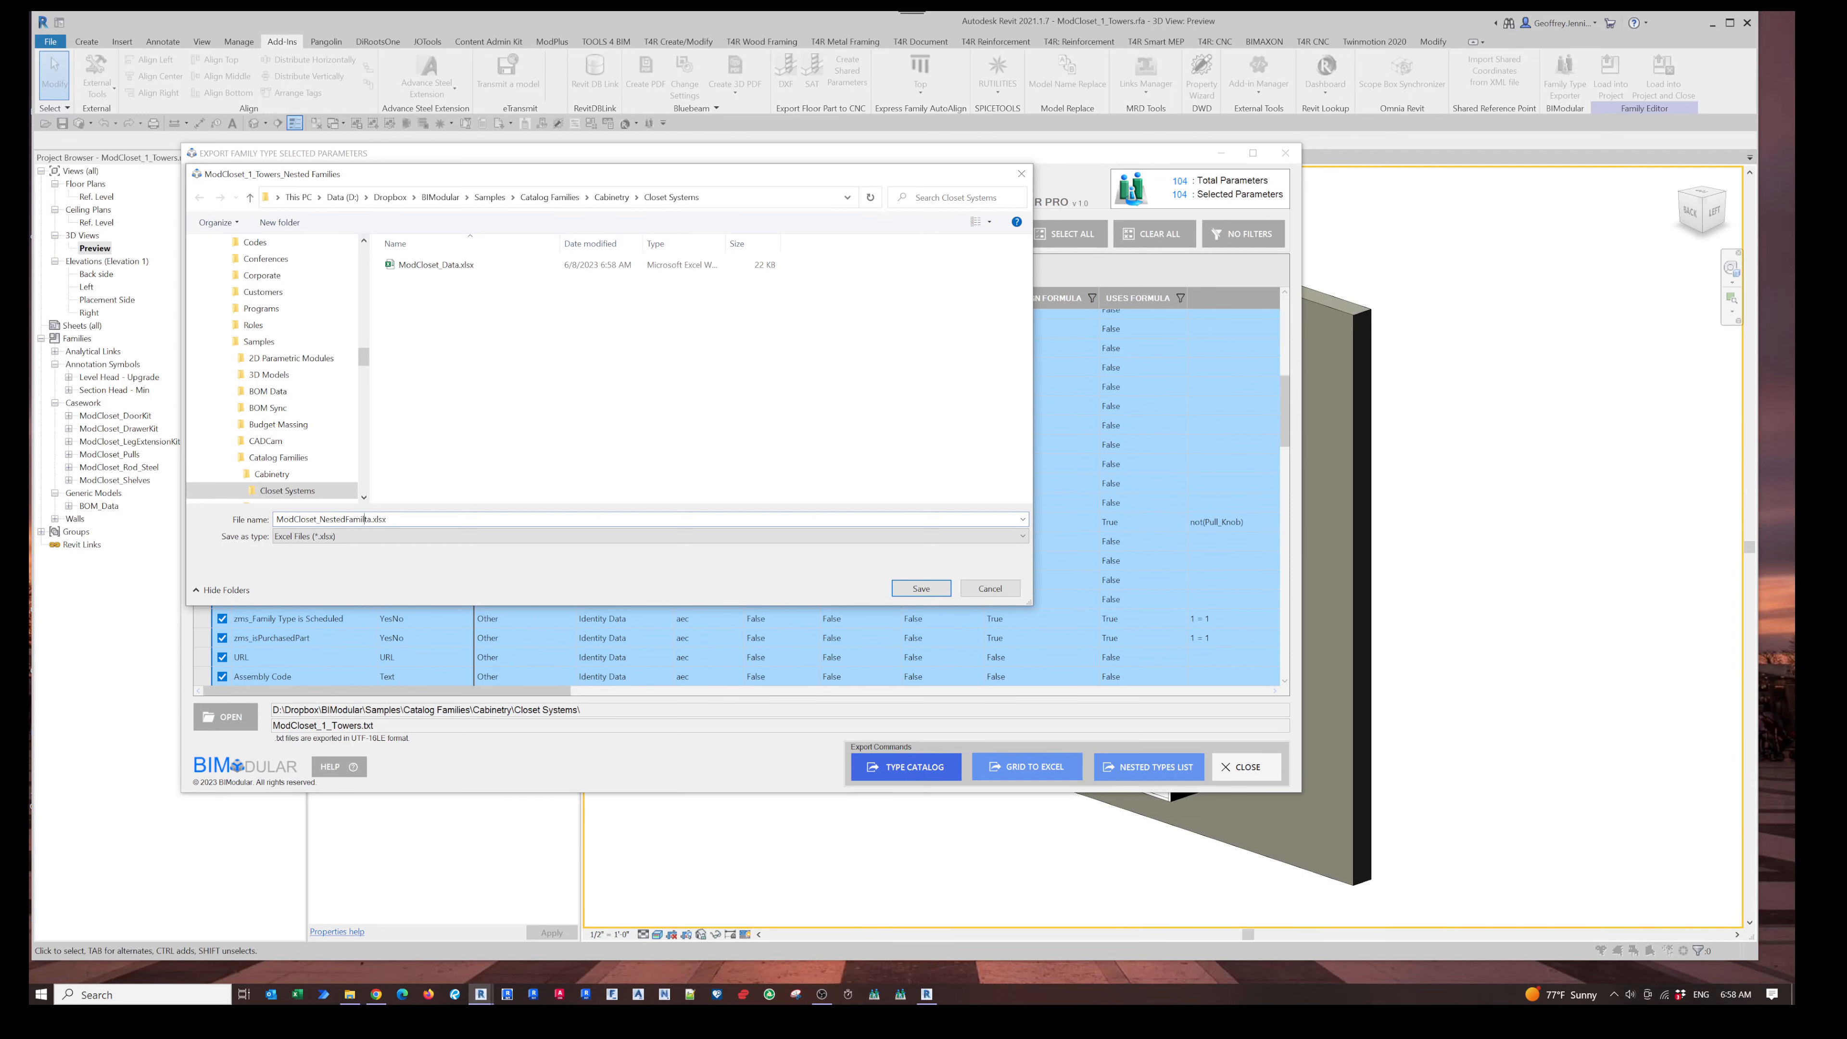
{"action": "type", "text": "ies"}
{"action": "left_click", "coordinate": [920, 589]}
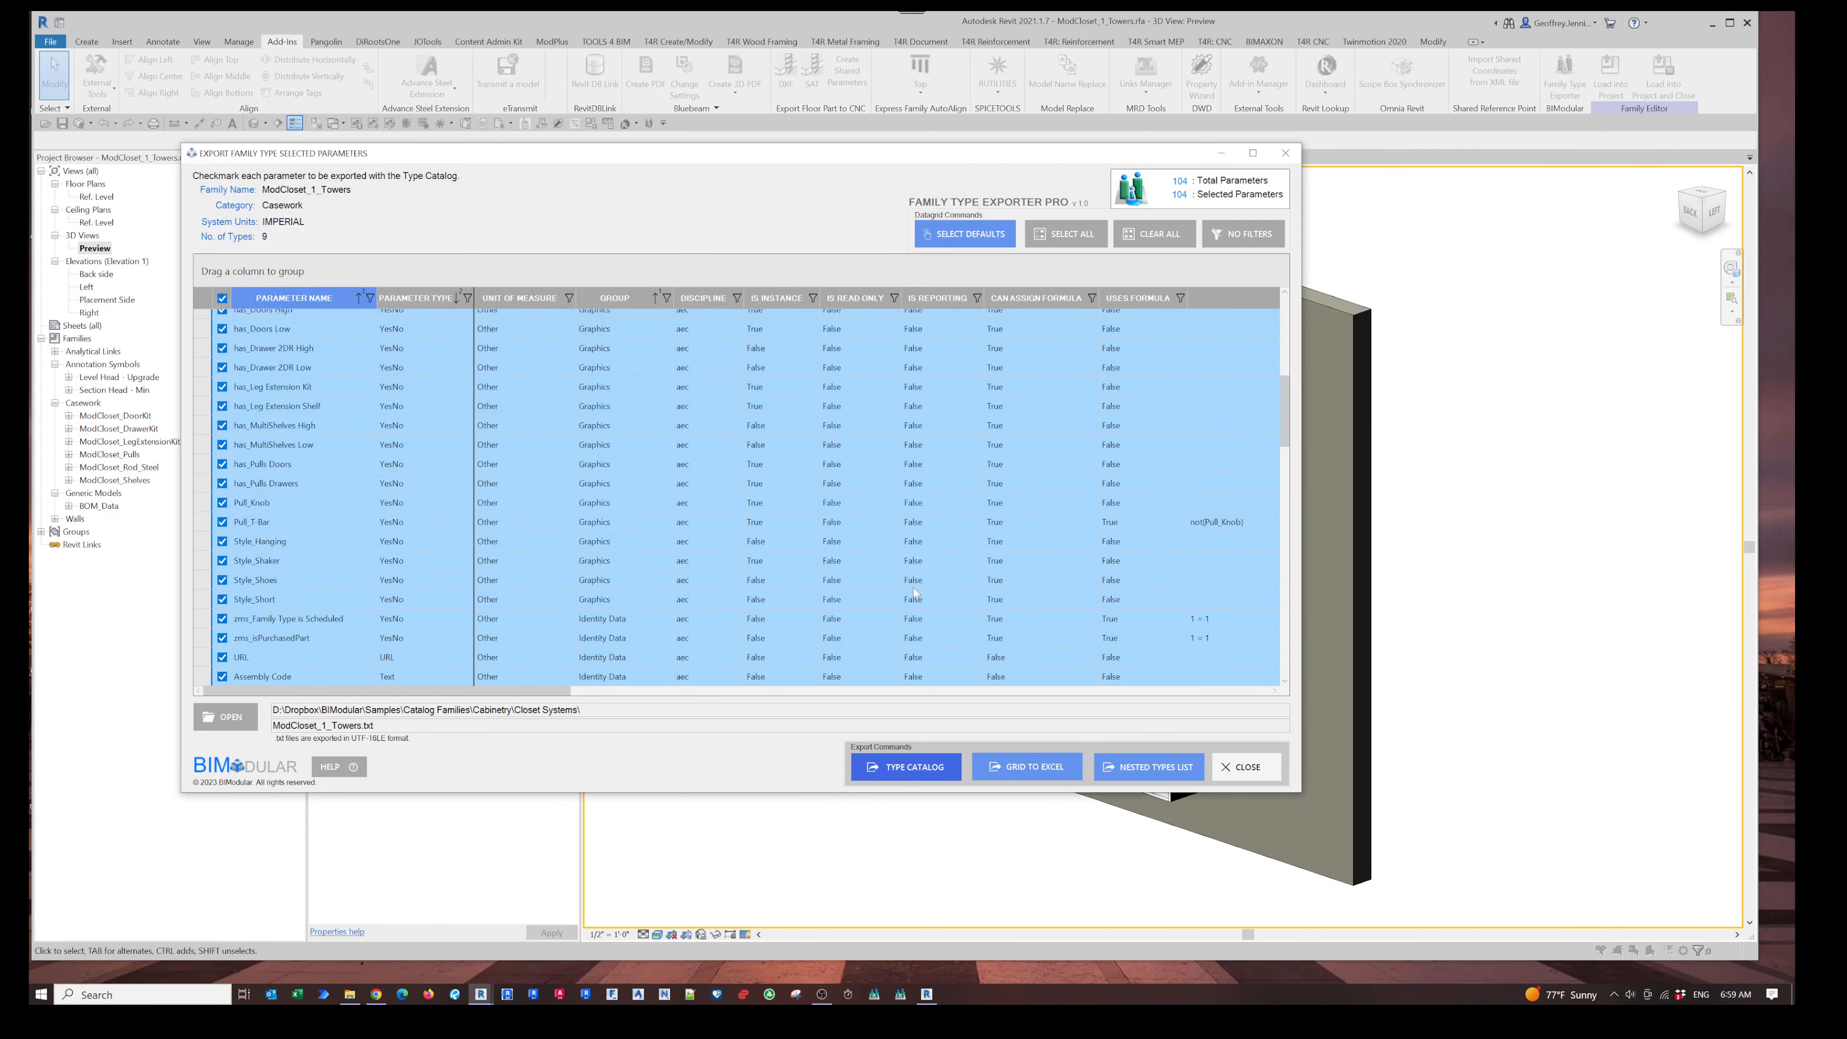
{"action": "left_click", "coordinate": [742, 507]}
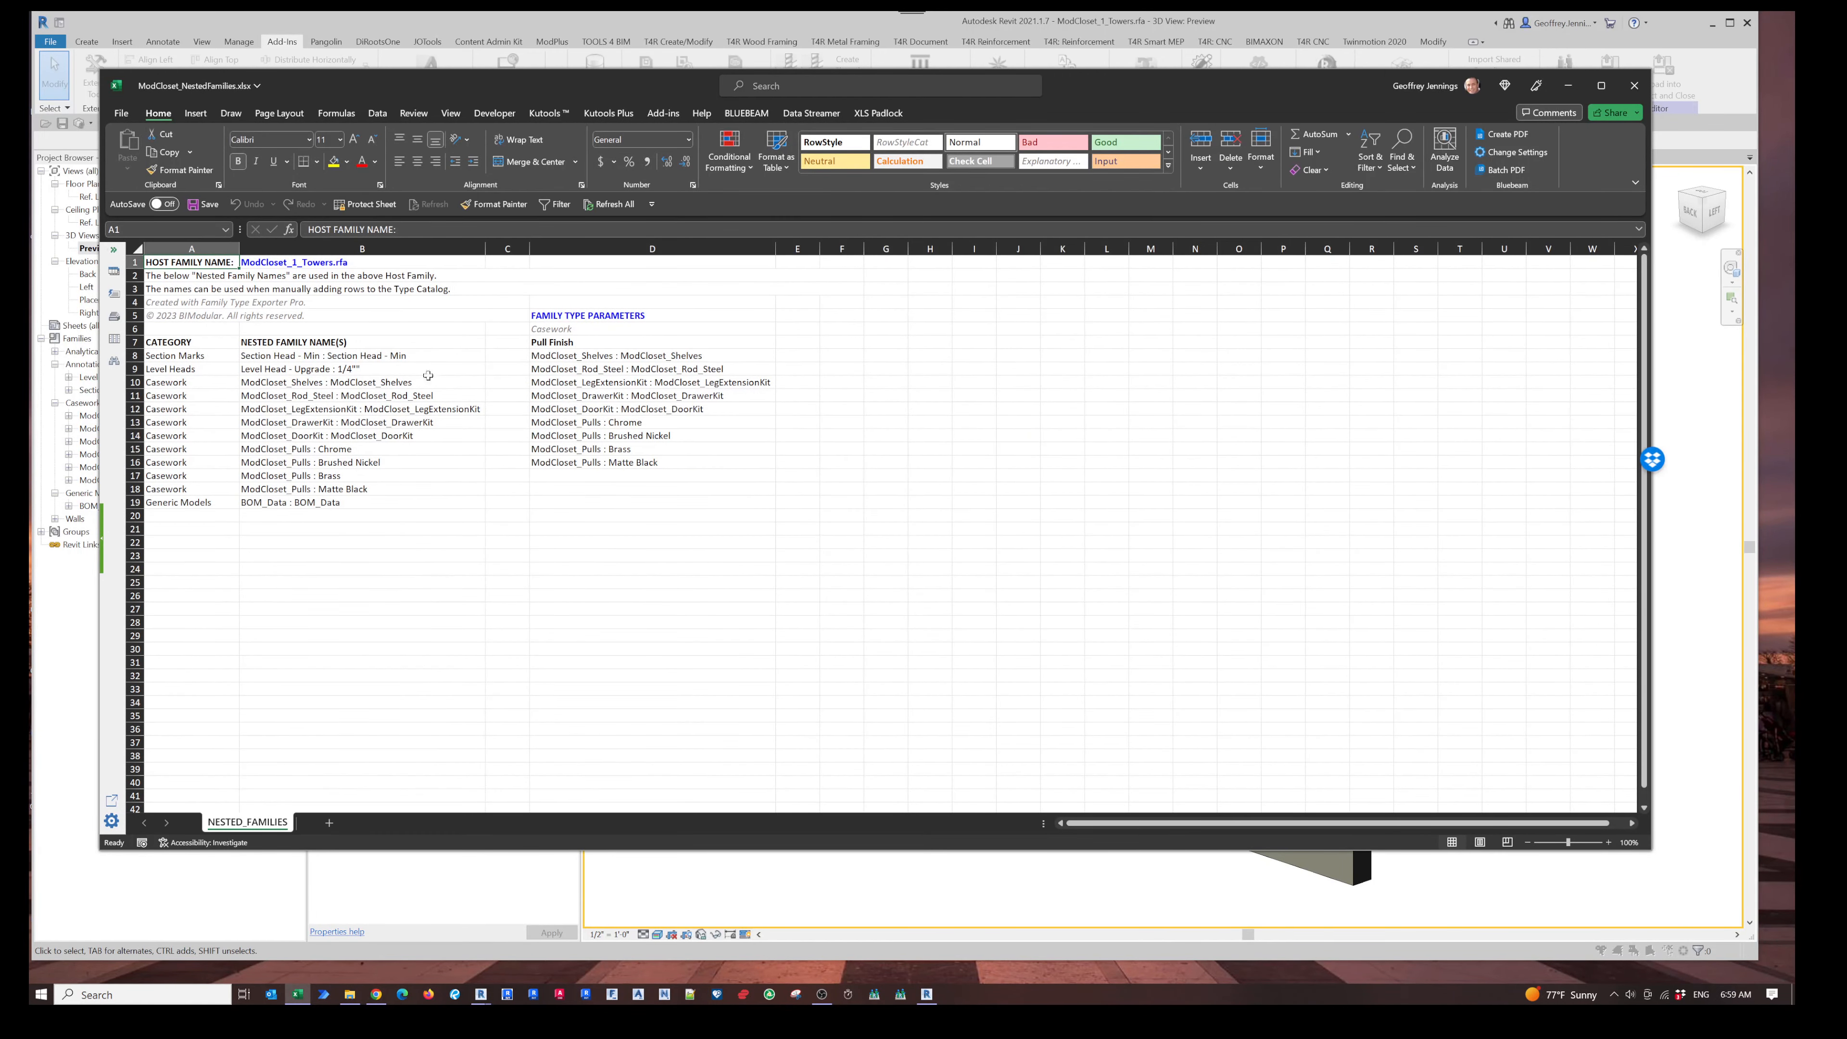
- Highlight the nested family names and Pull Finish value ranges, then close the workbook saving it
{"action": "left_click_drag", "start_coordinate": [179, 345], "coordinate": [174, 503]}
{"action": "left_click_drag", "start_coordinate": [312, 342], "coordinate": [302, 504]}
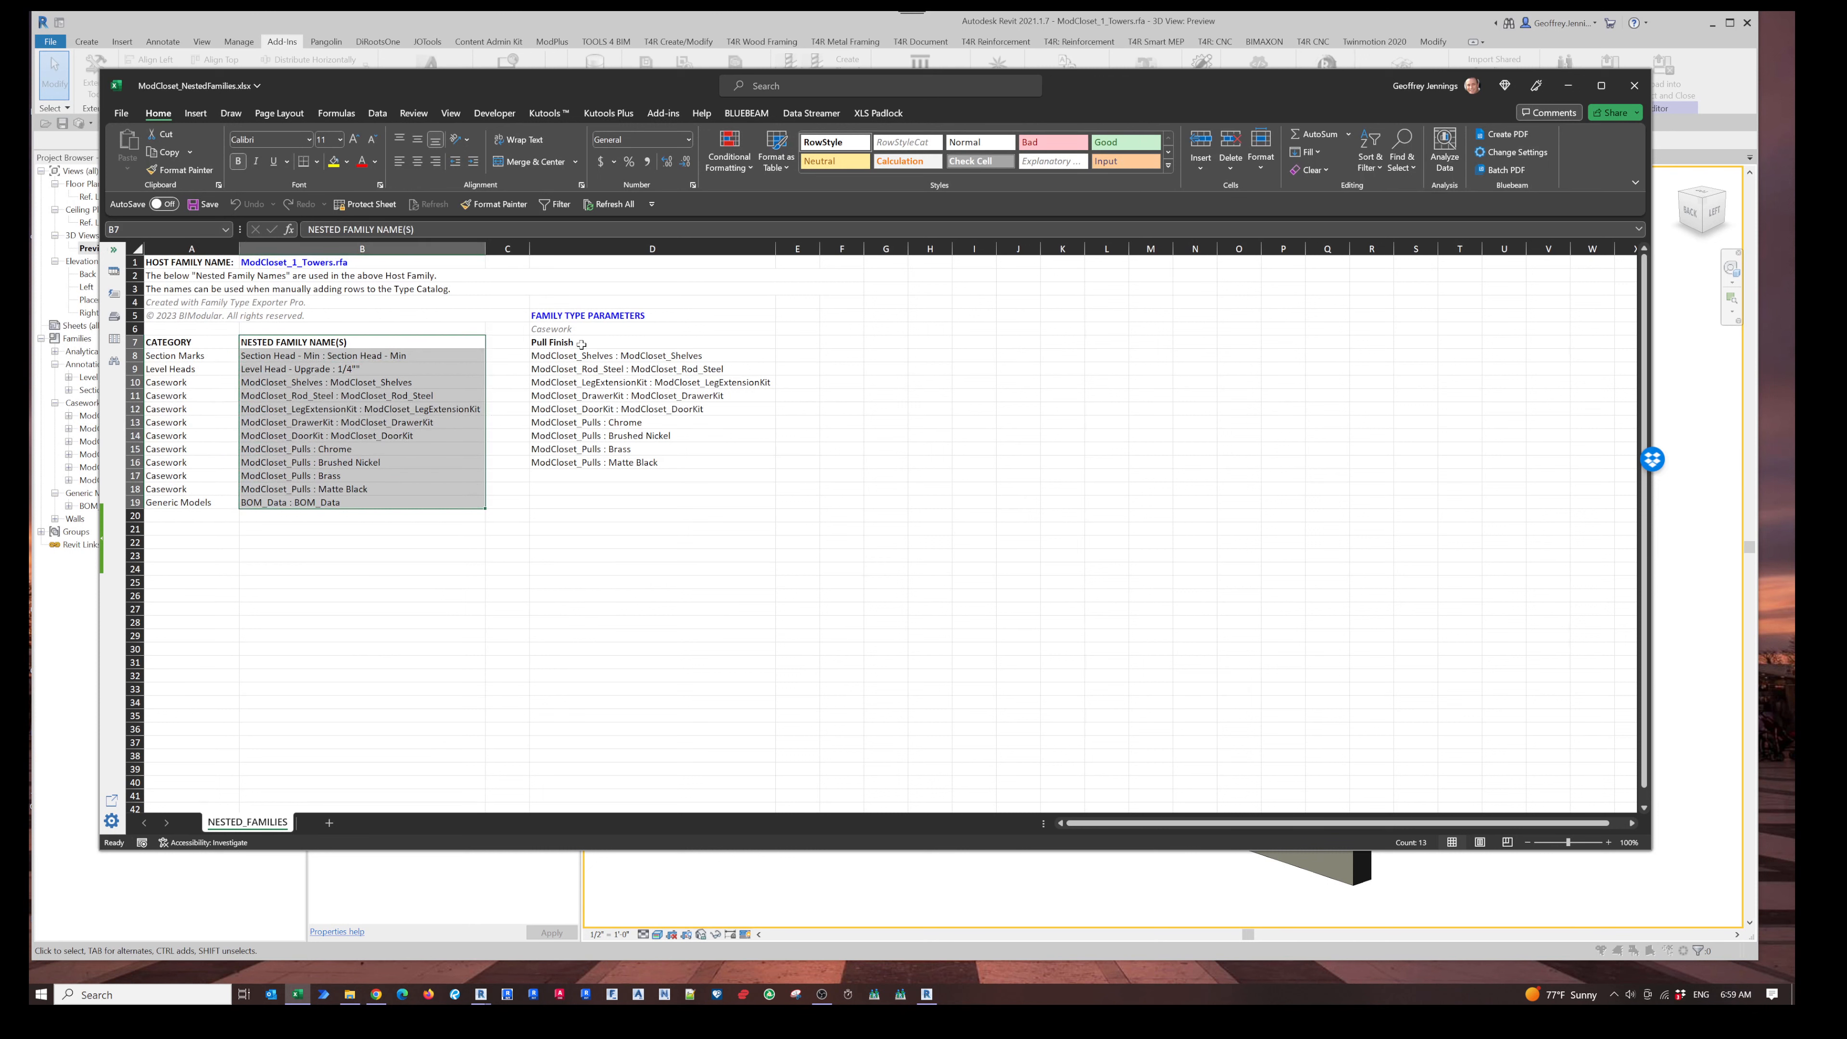
{"action": "left_click", "coordinate": [603, 343]}
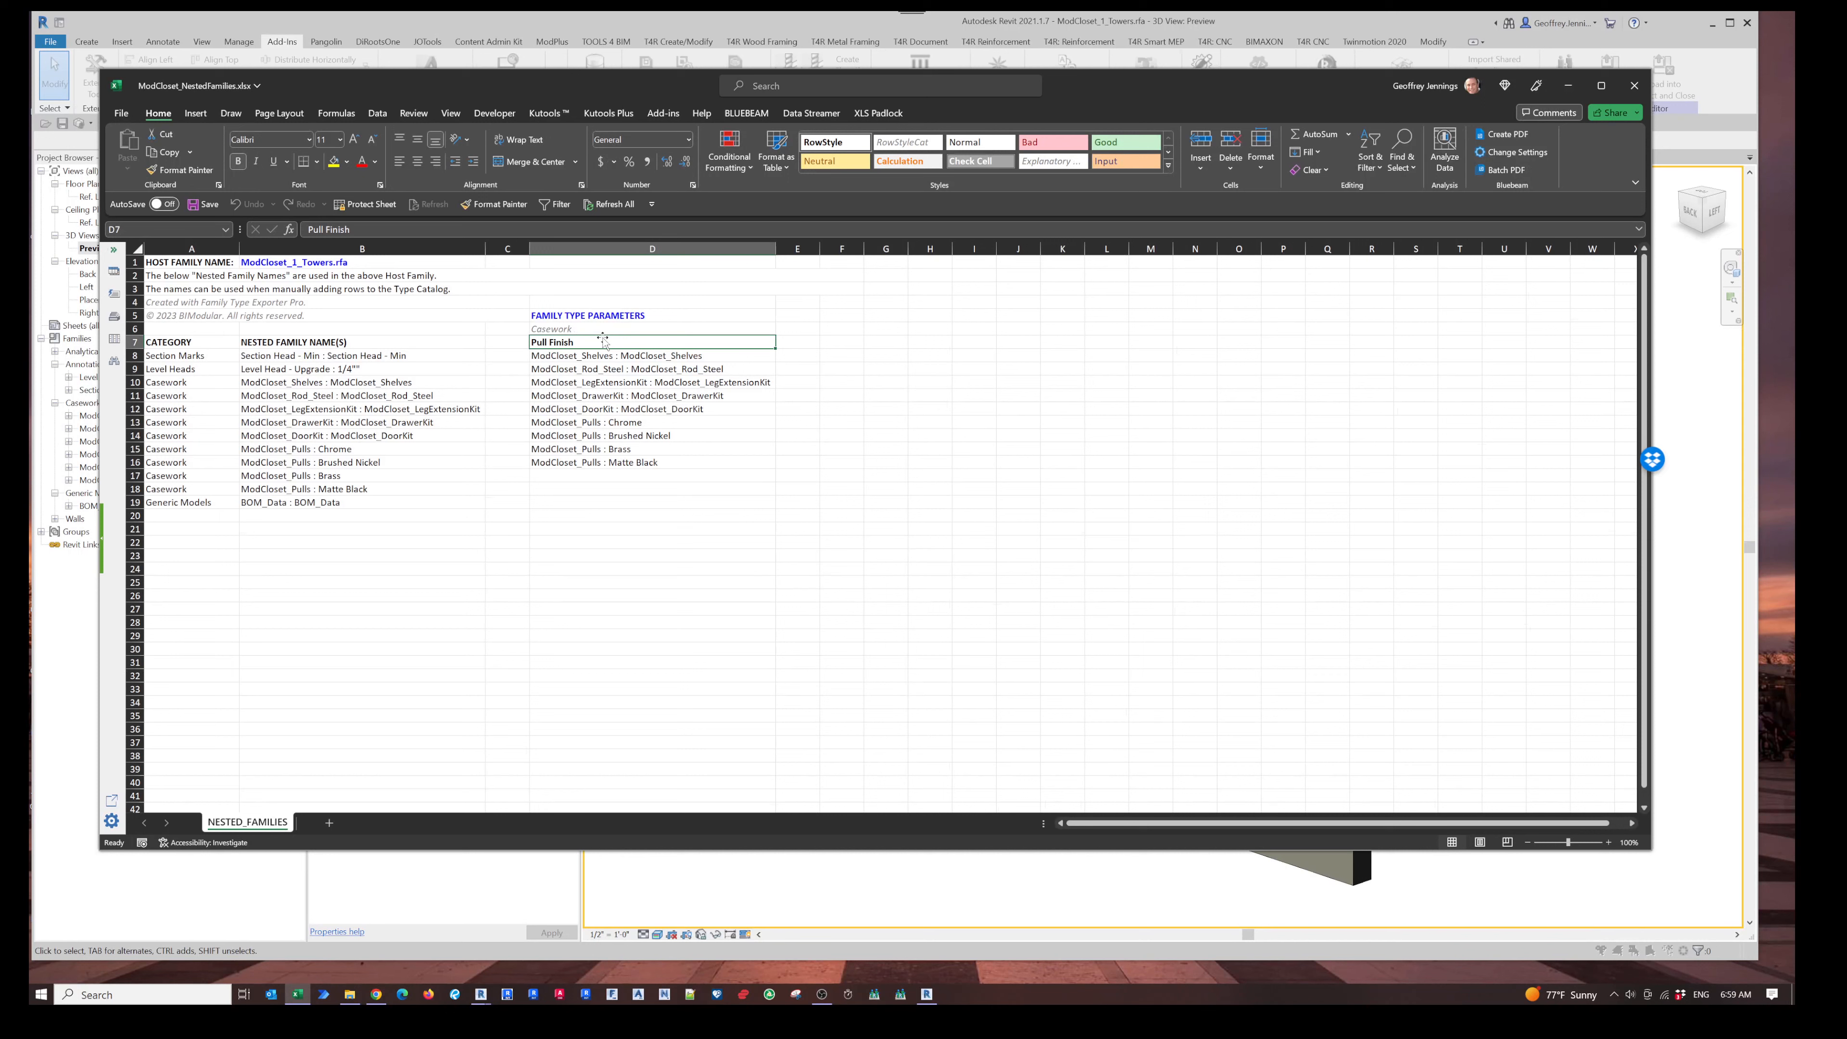
{"action": "left_click_drag", "start_coordinate": [621, 358], "coordinate": [617, 462]}
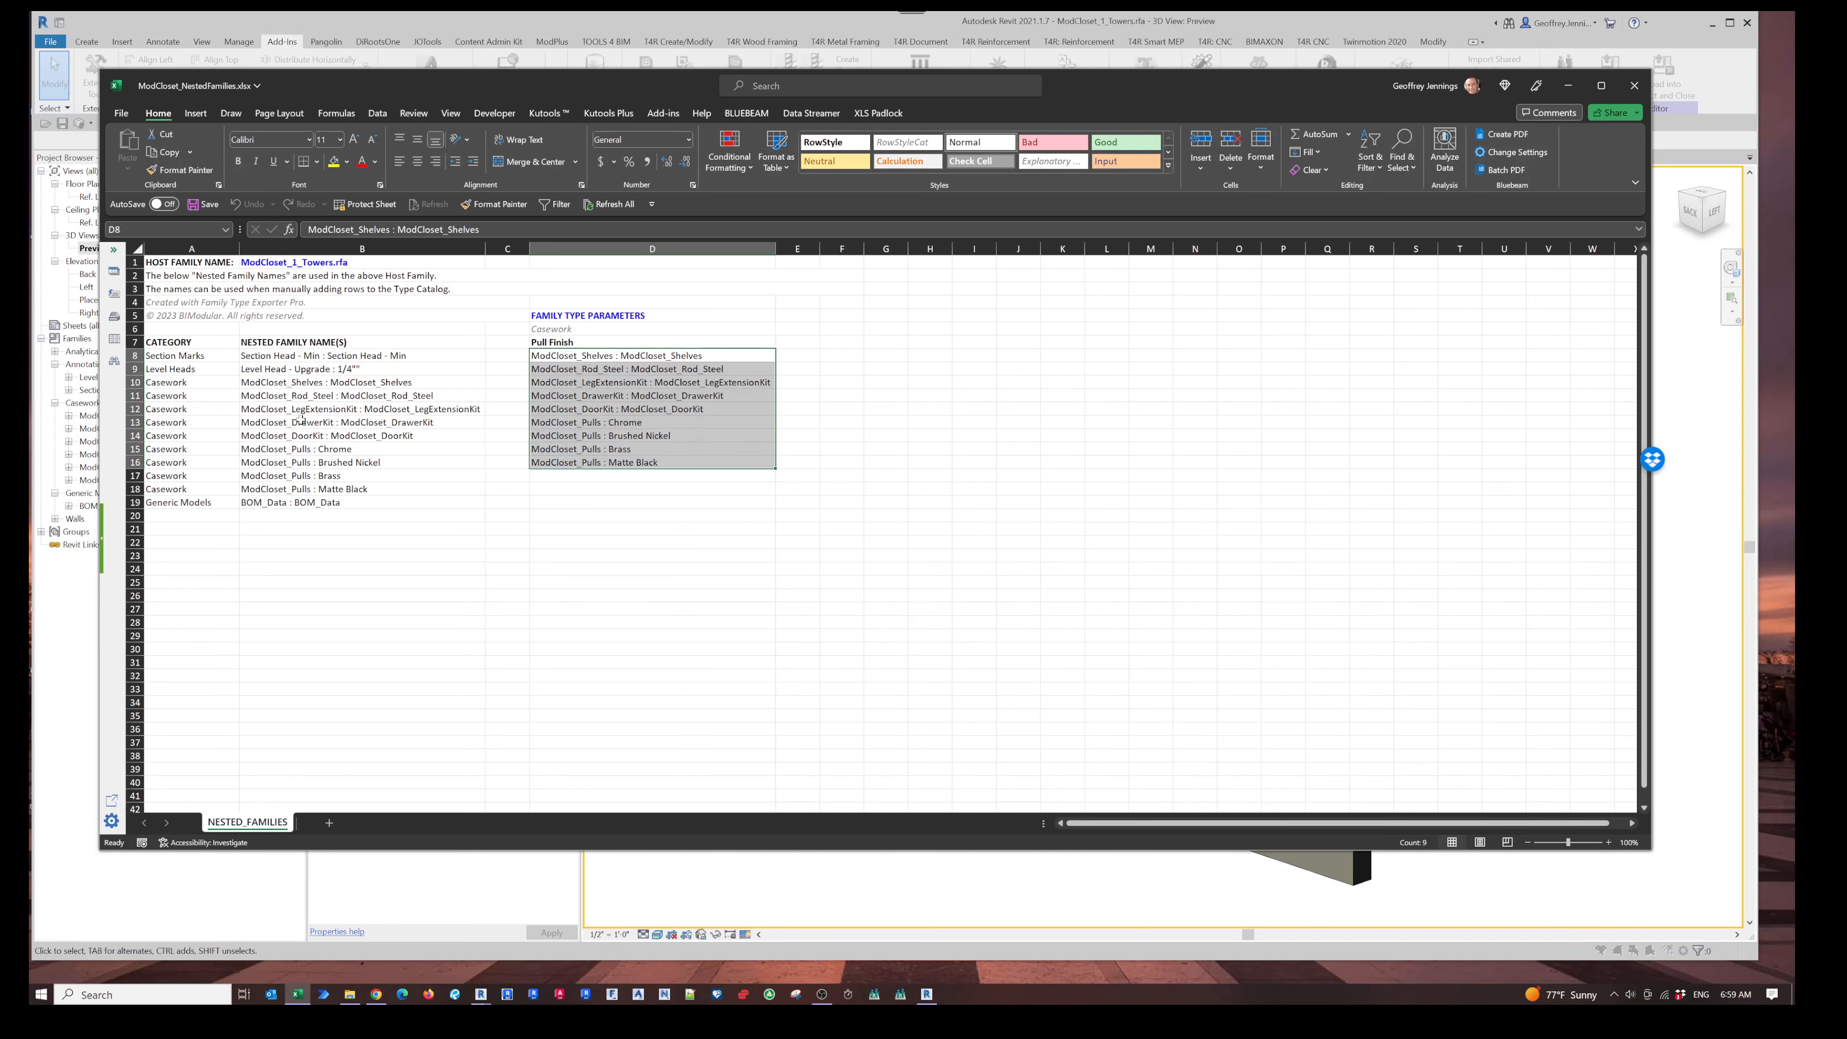
{"action": "left_click_drag", "start_coordinate": [188, 386], "coordinate": [257, 487]}
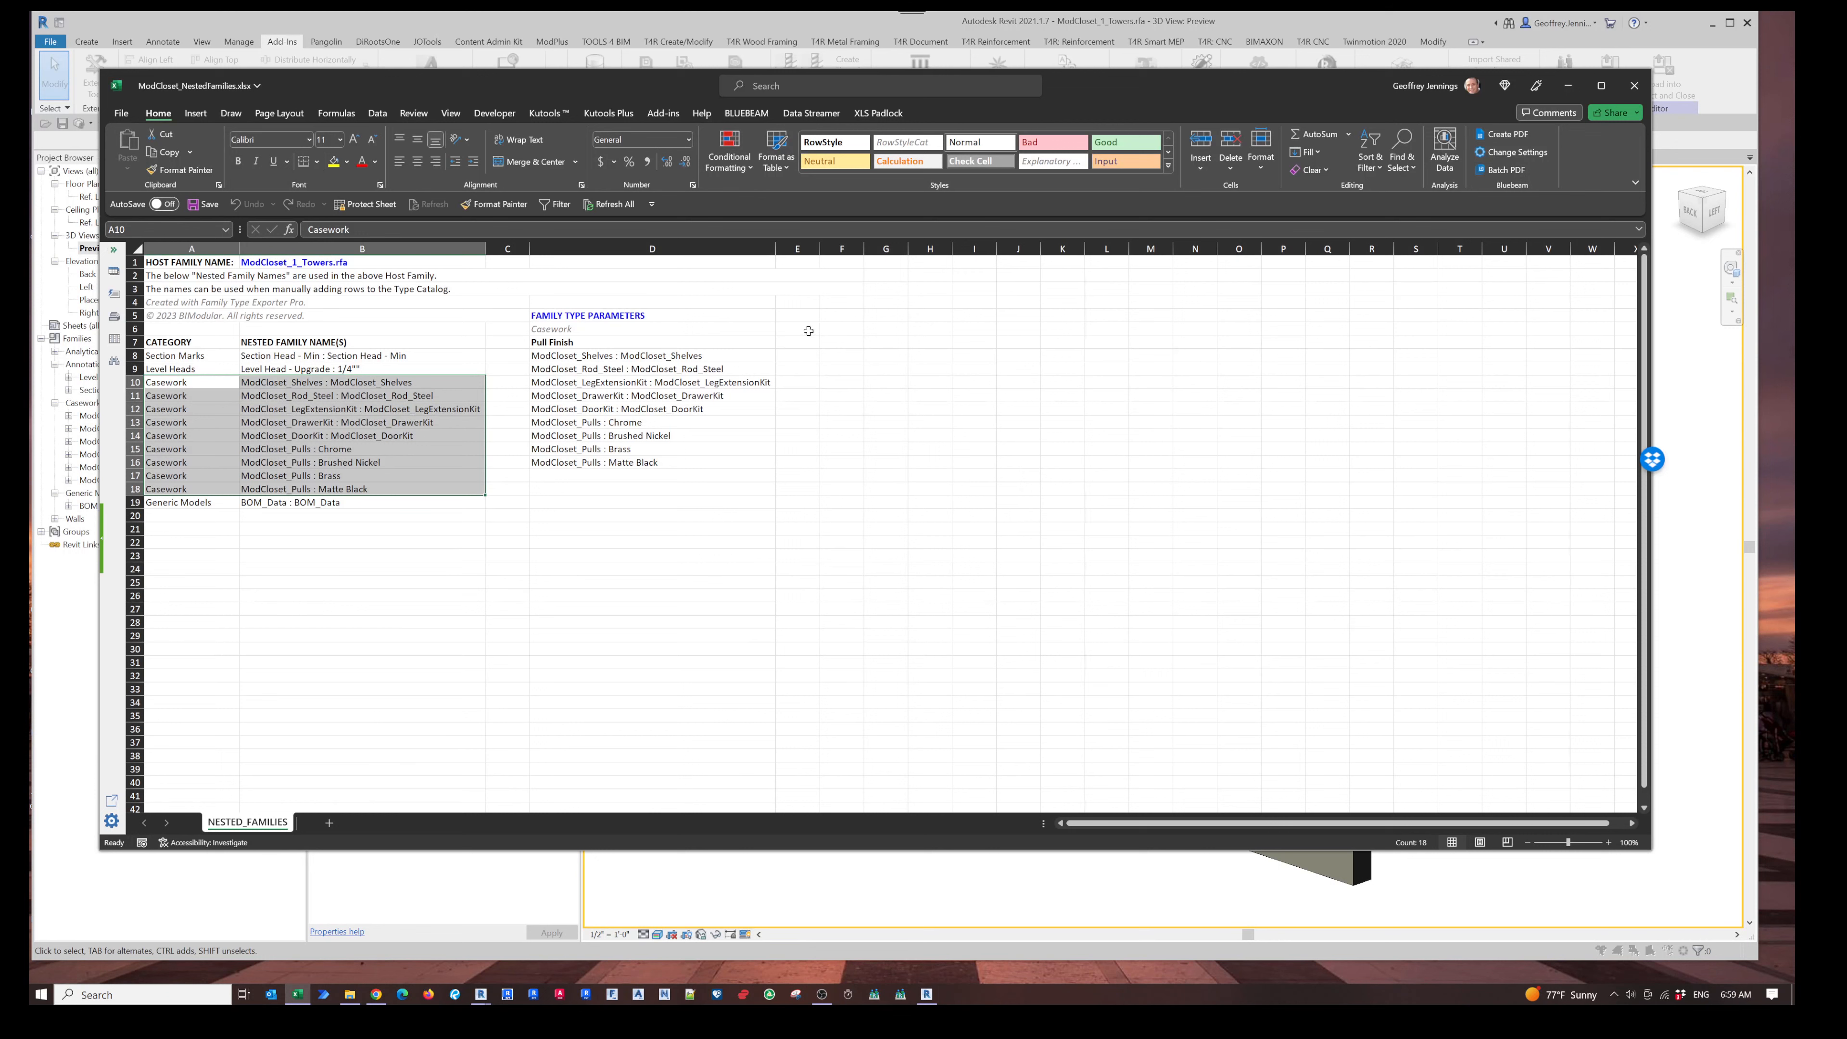
{"action": "left_click_drag", "start_coordinate": [800, 329], "coordinate": [798, 463]}
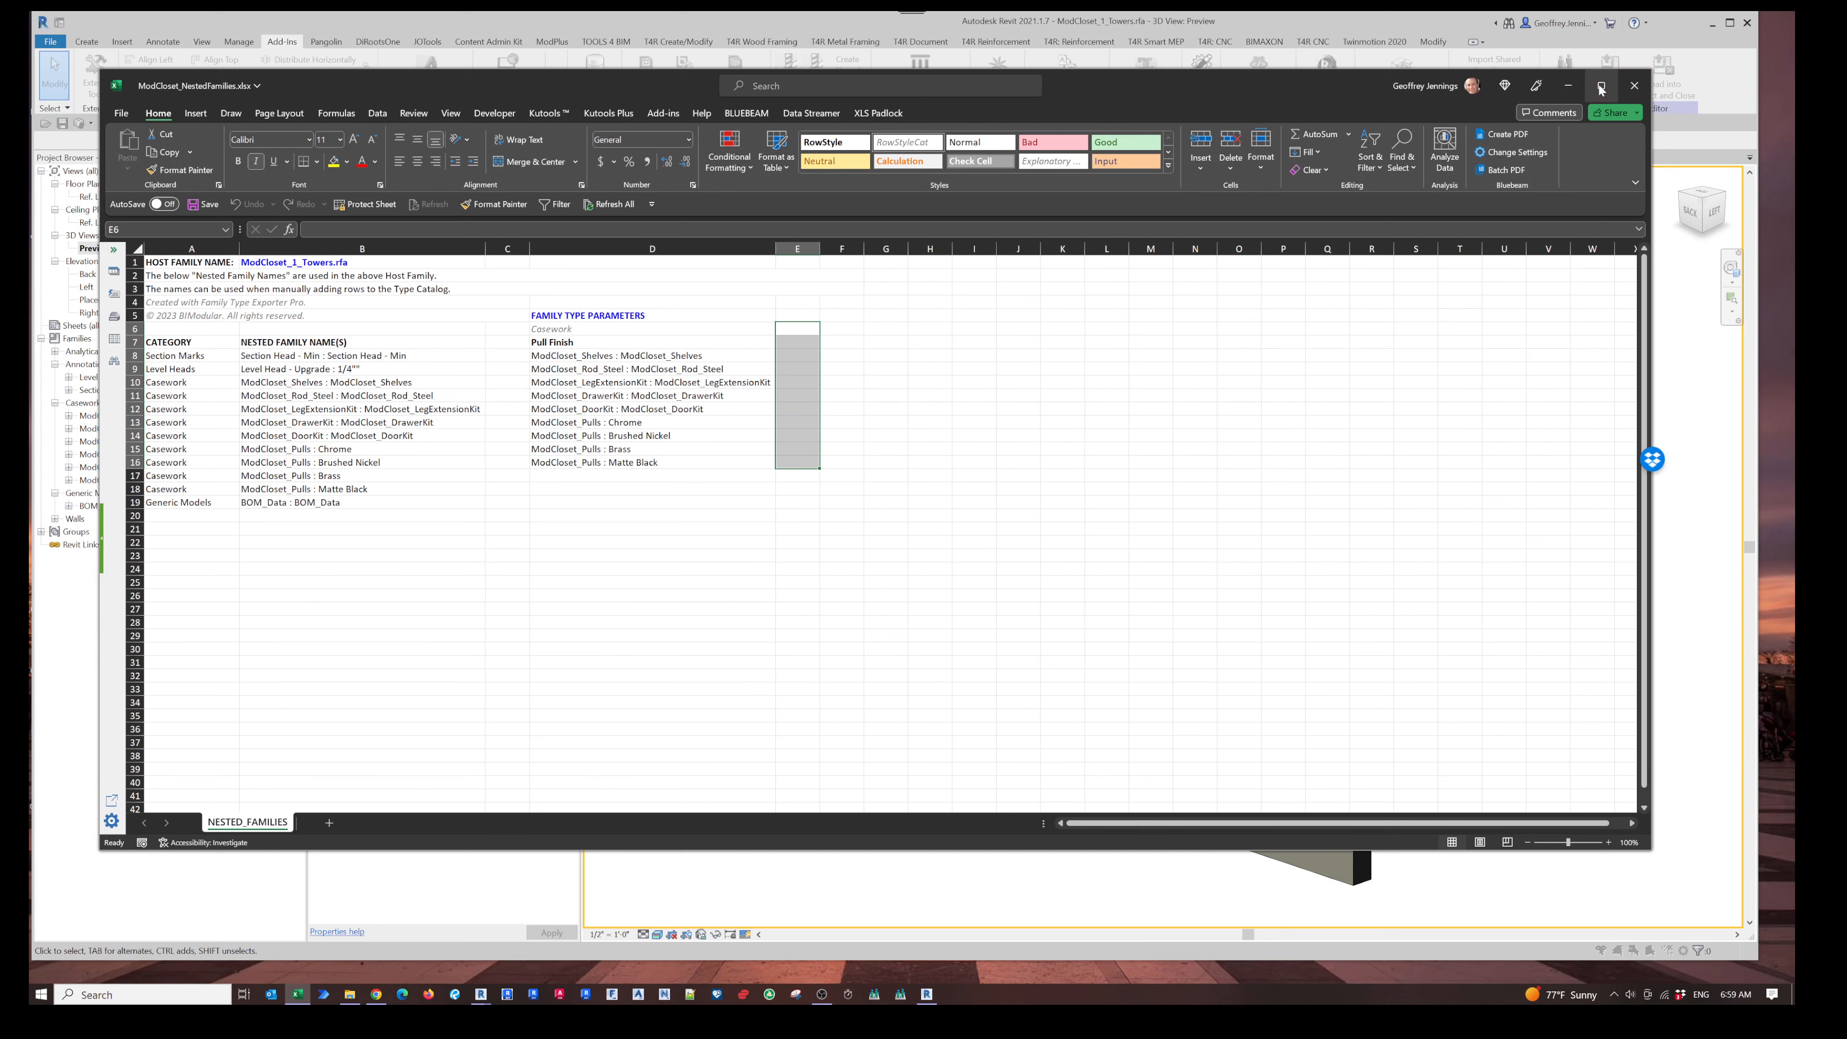
{"action": "left_click", "coordinate": [1634, 86]}
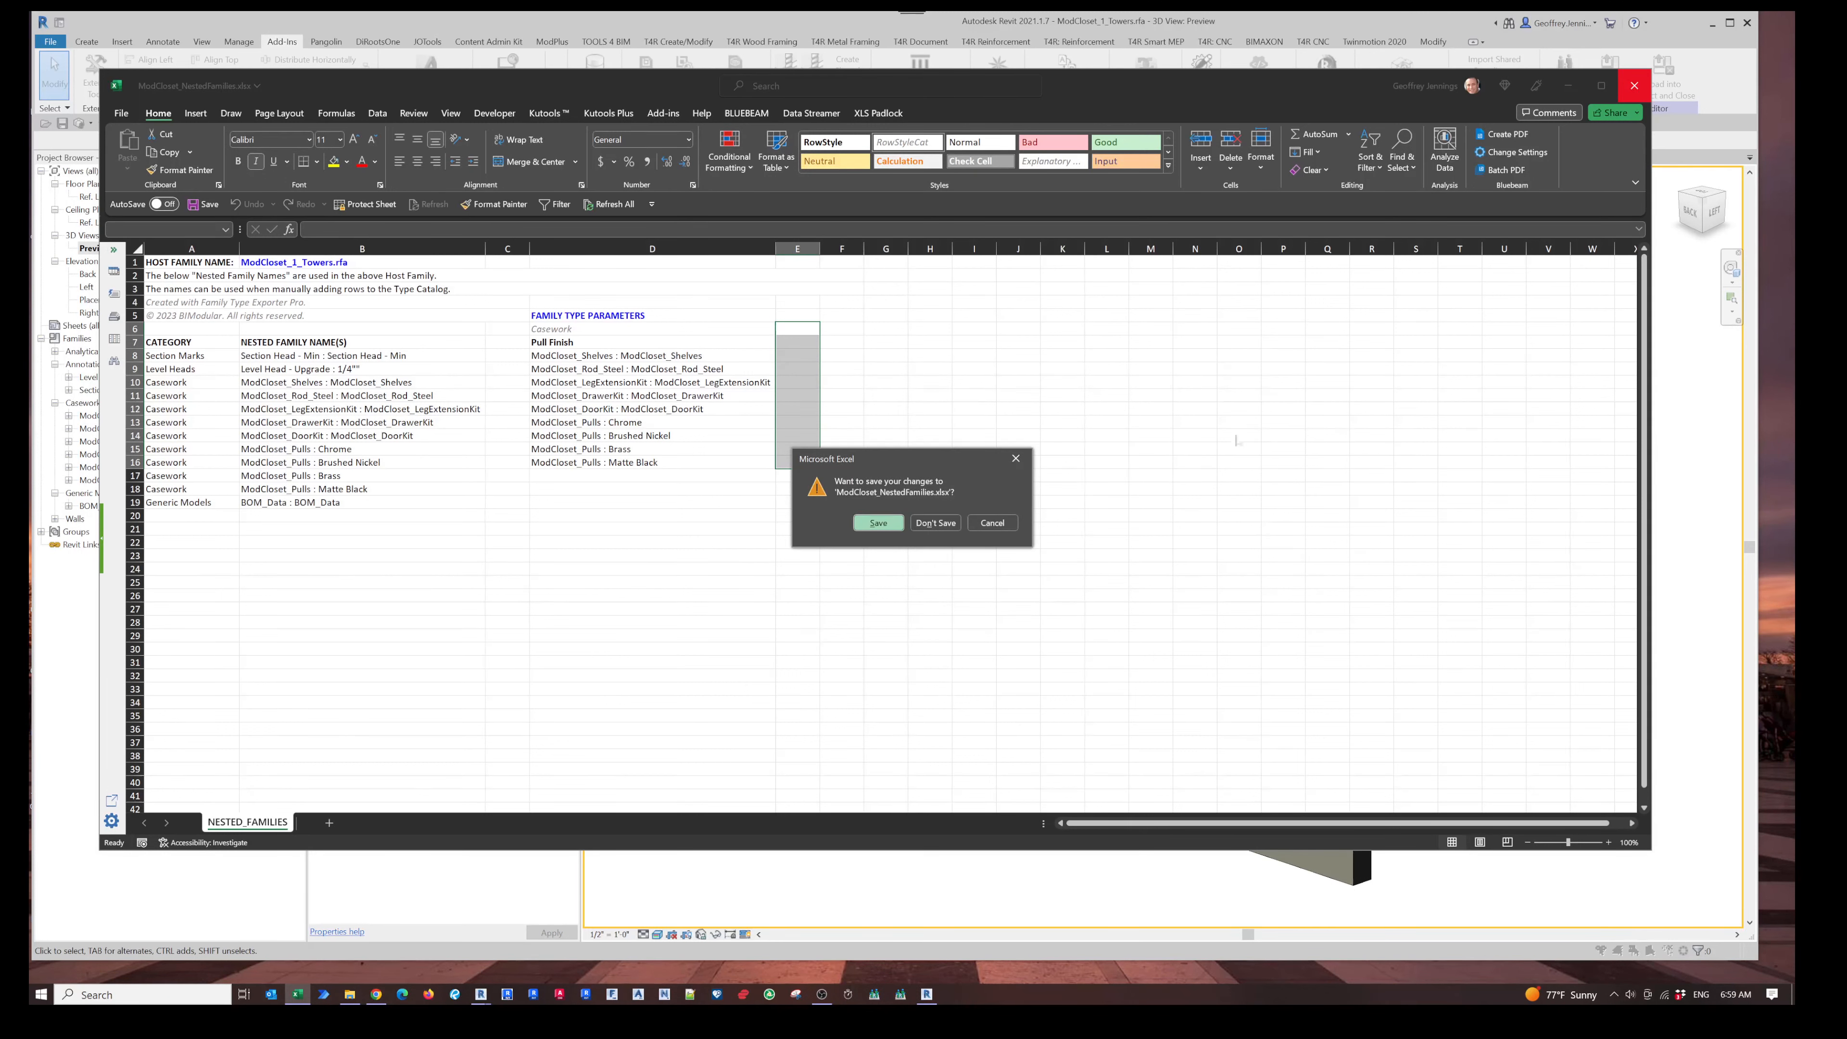
{"action": "left_click", "coordinate": [878, 523]}
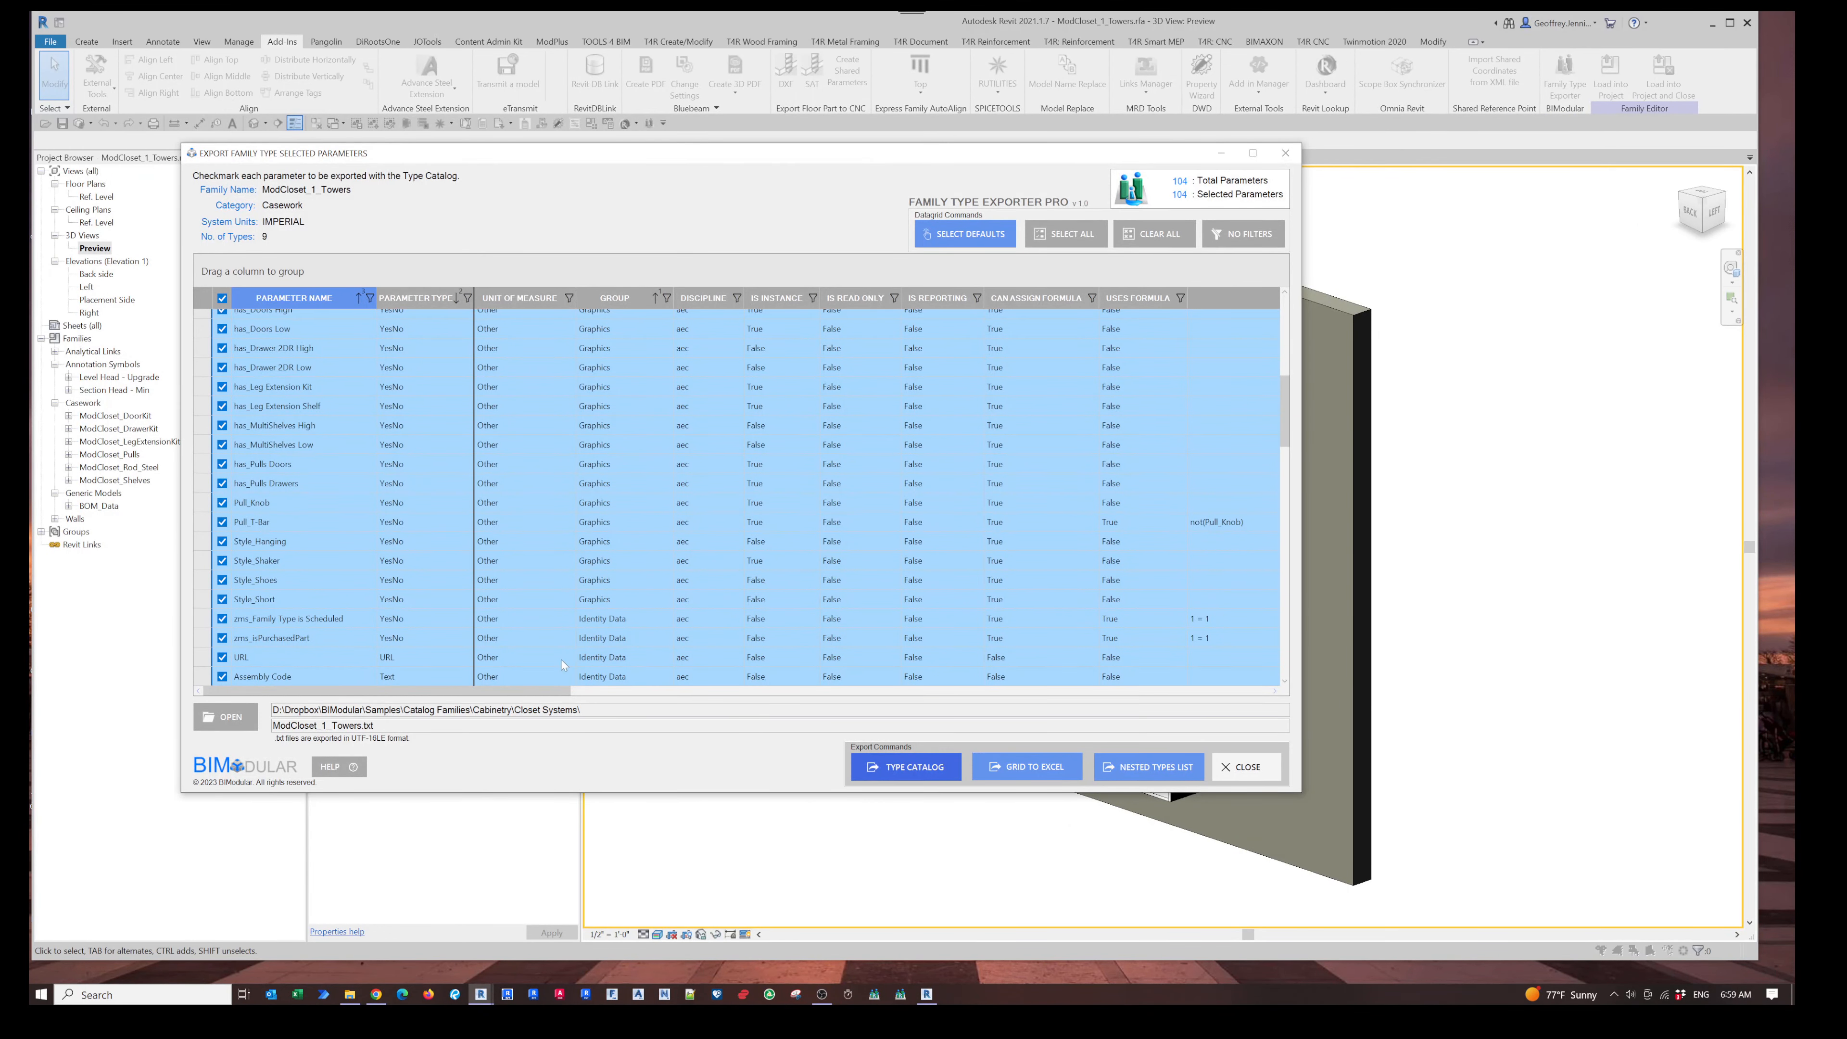
- Clear all parameter selections and close the Family Type Exporter
{"action": "left_click", "coordinate": [1155, 233]}
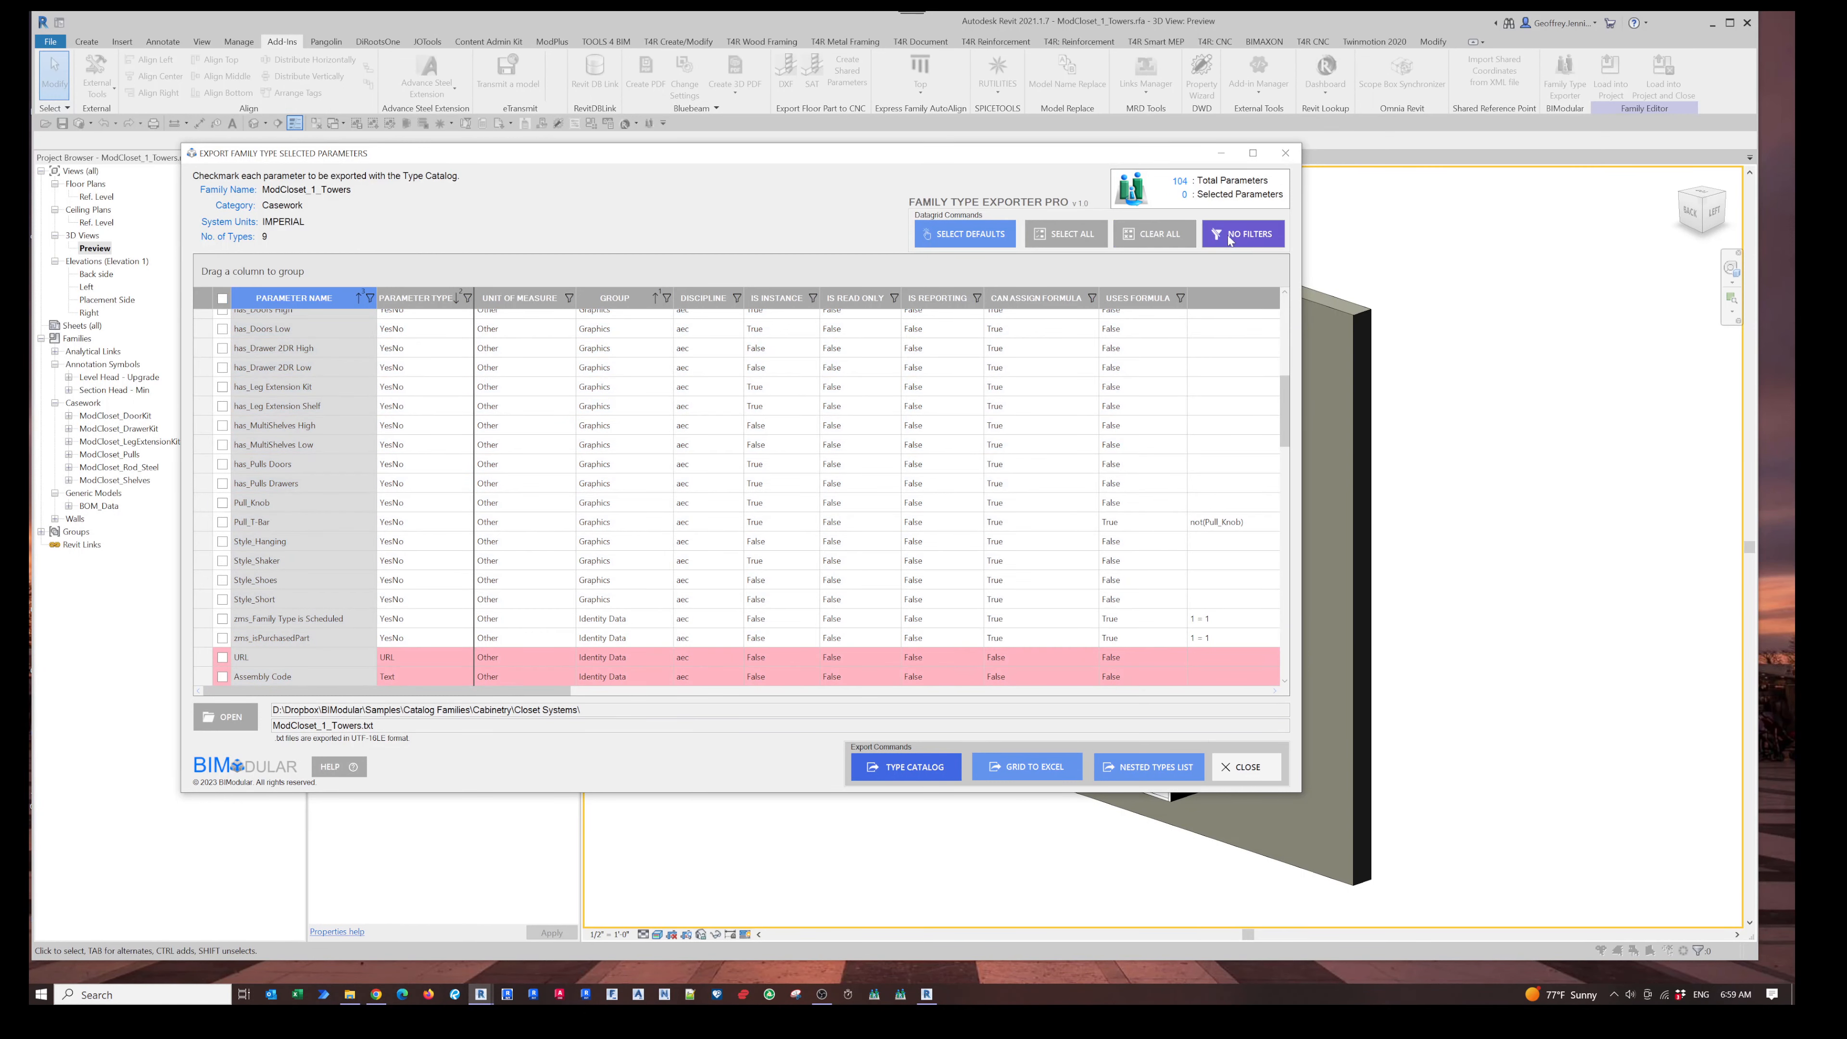
{"action": "left_click", "coordinate": [1248, 767]}
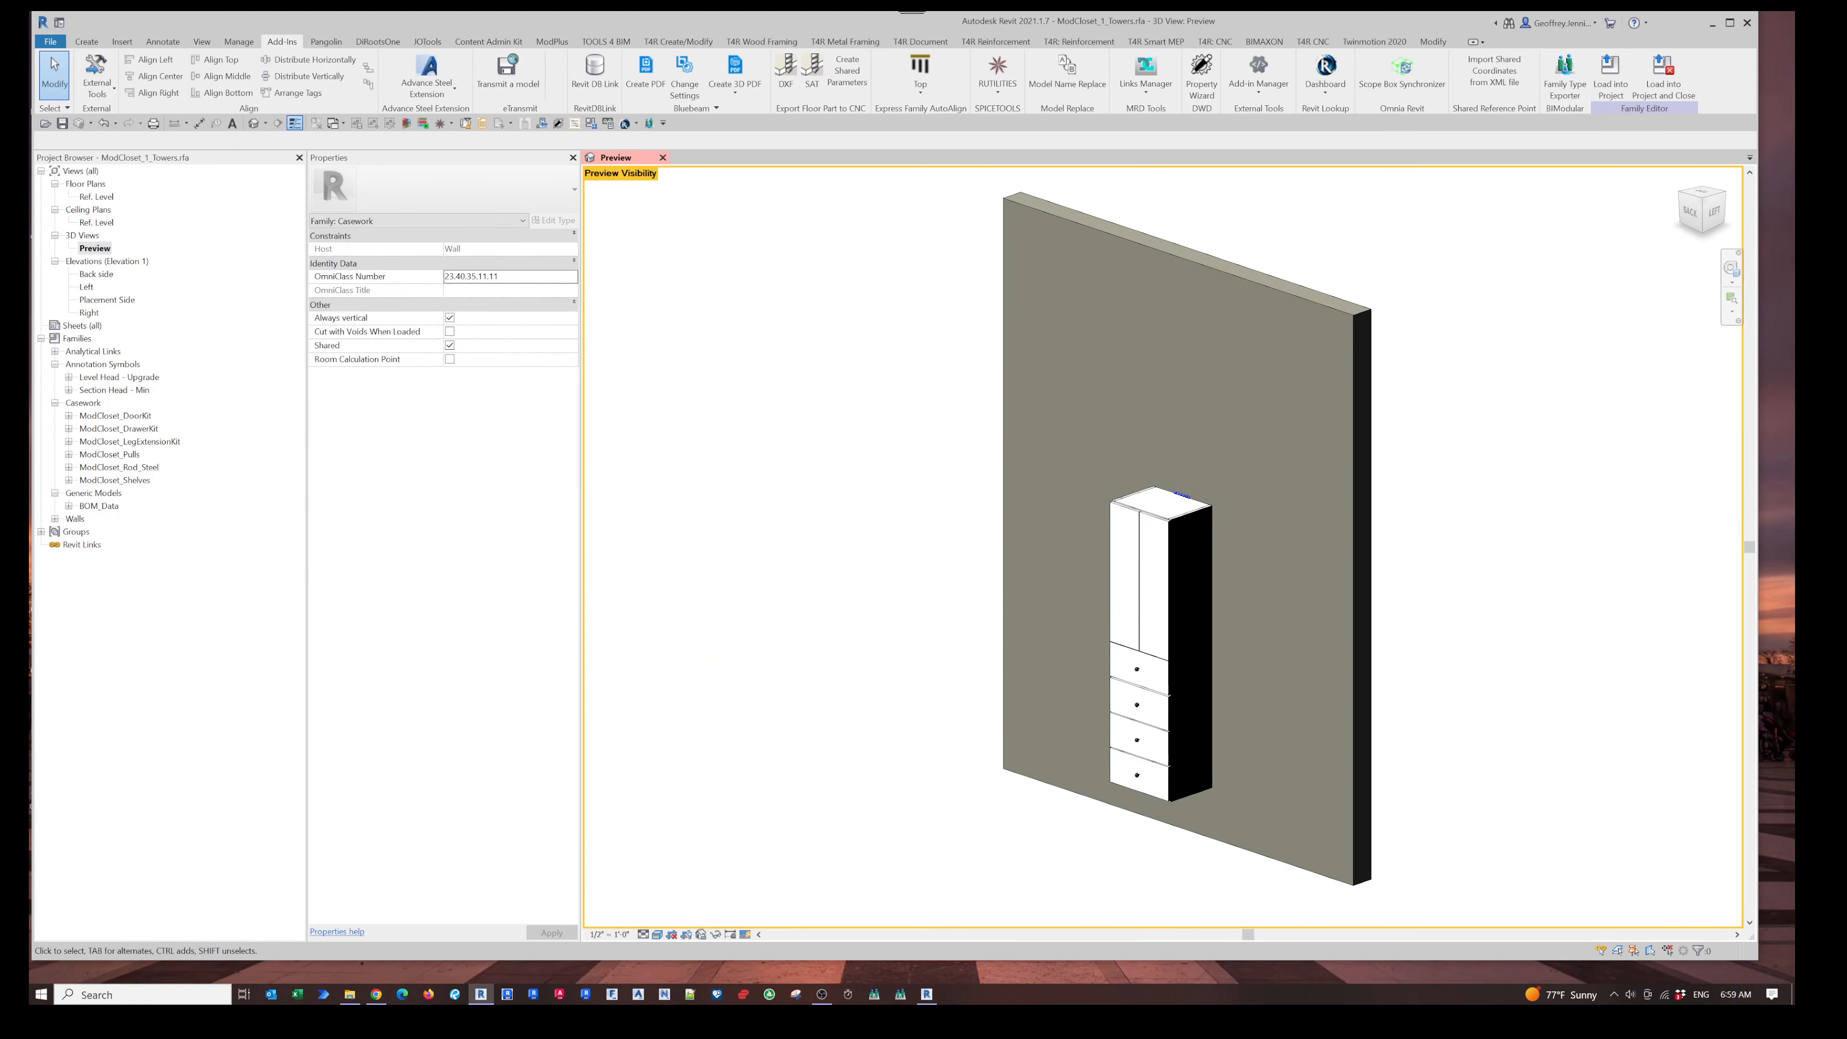